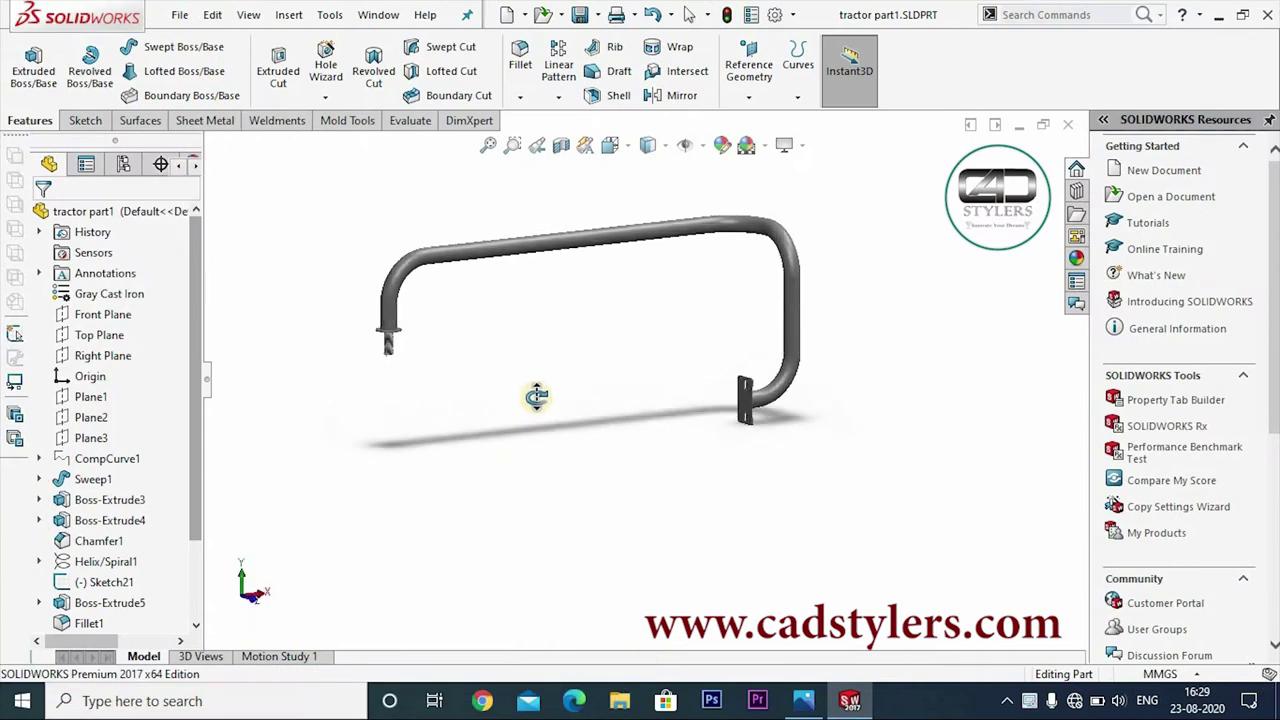
Orbit the finished tractor part1 model to look over the bent tube and plate
mouse_move(534, 394)
middle_down()
mouse_move(556, 361)
mouse_move(523, 380)
mouse_move(514, 451)
mouse_move(517, 420)
middle_up()
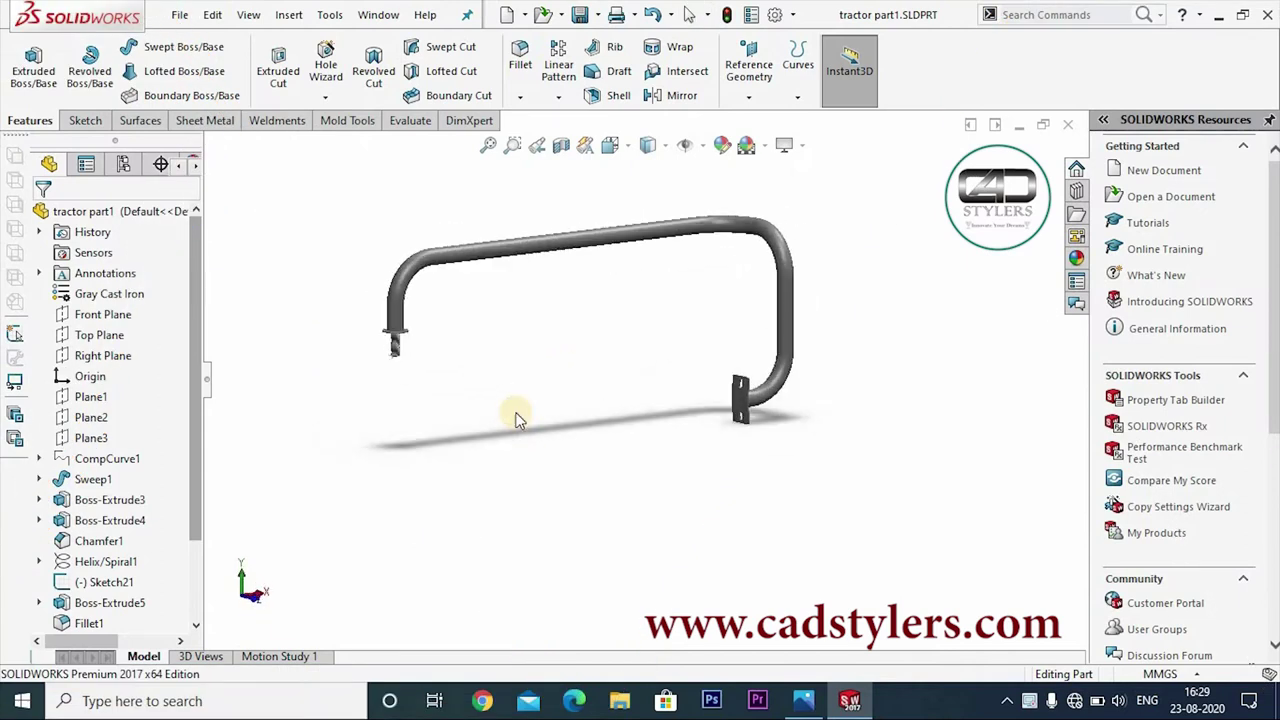
Show the Curves feature list and orbit the tractor part to a tilted view
click(797, 97)
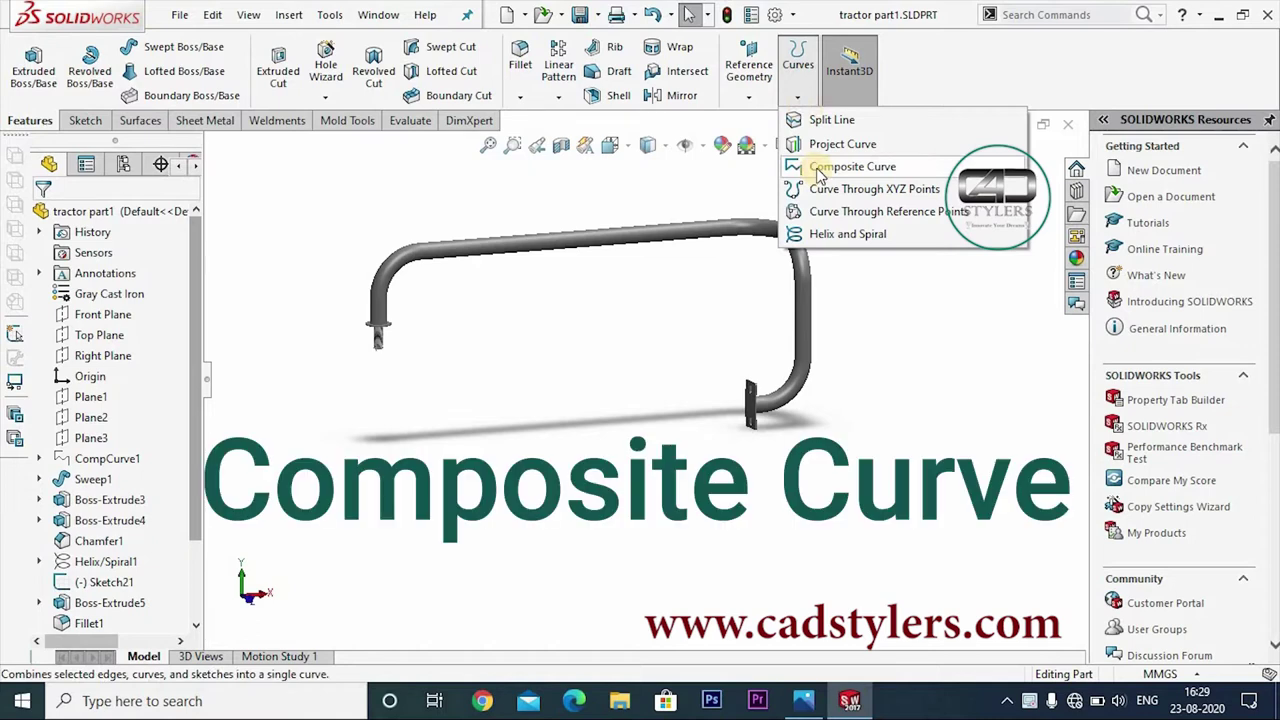
mouse_move(609, 329)
middle_down()
mouse_move(651, 323)
mouse_move(660, 354)
mouse_move(549, 371)
mouse_move(611, 380)
mouse_move(583, 366)
mouse_move(623, 334)
mouse_move(592, 335)
mouse_move(586, 357)
mouse_move(634, 363)
mouse_move(385, 298)
middle_up()
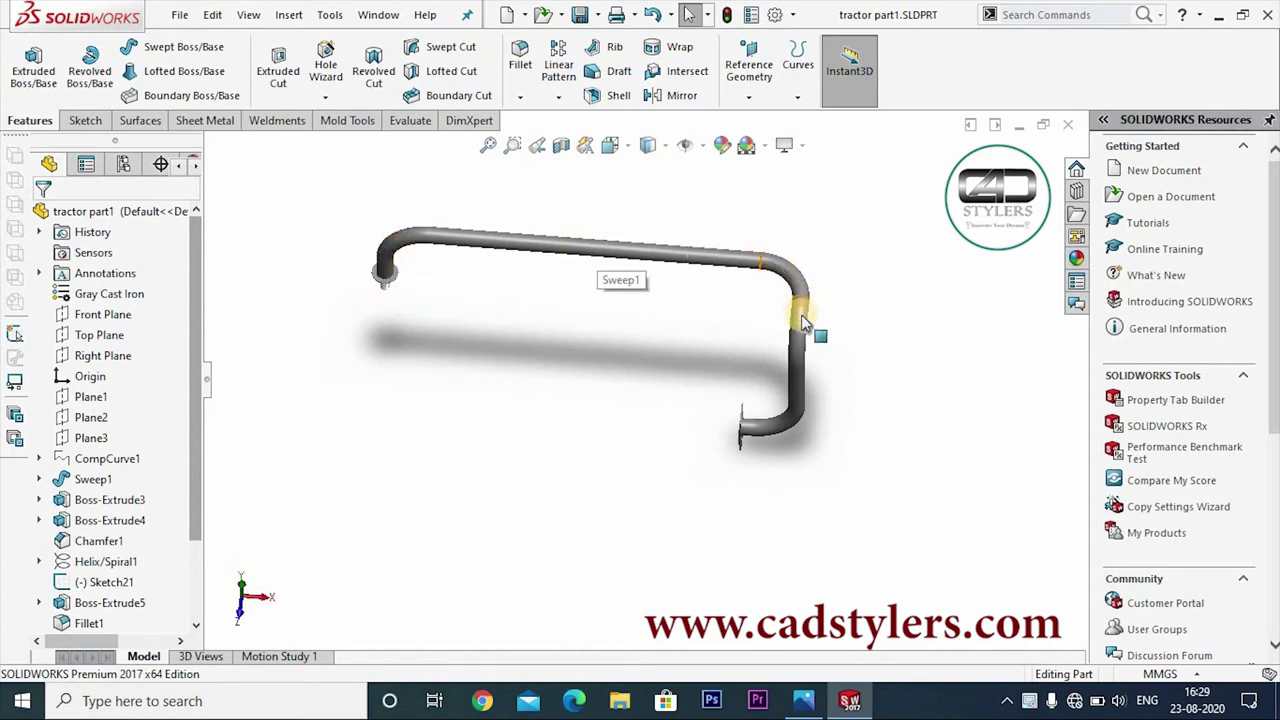
mouse_move(789, 477)
middle_down()
mouse_move(820, 414)
mouse_move(811, 394)
mouse_move(849, 381)
mouse_move(835, 405)
mouse_move(820, 400)
mouse_move(826, 434)
mouse_move(811, 409)
middle_up()
middle_drag(871, 286, 785, 328)
Turn the model to the front view and point out Composite Curve in the Curves list
key(ctrl+1)
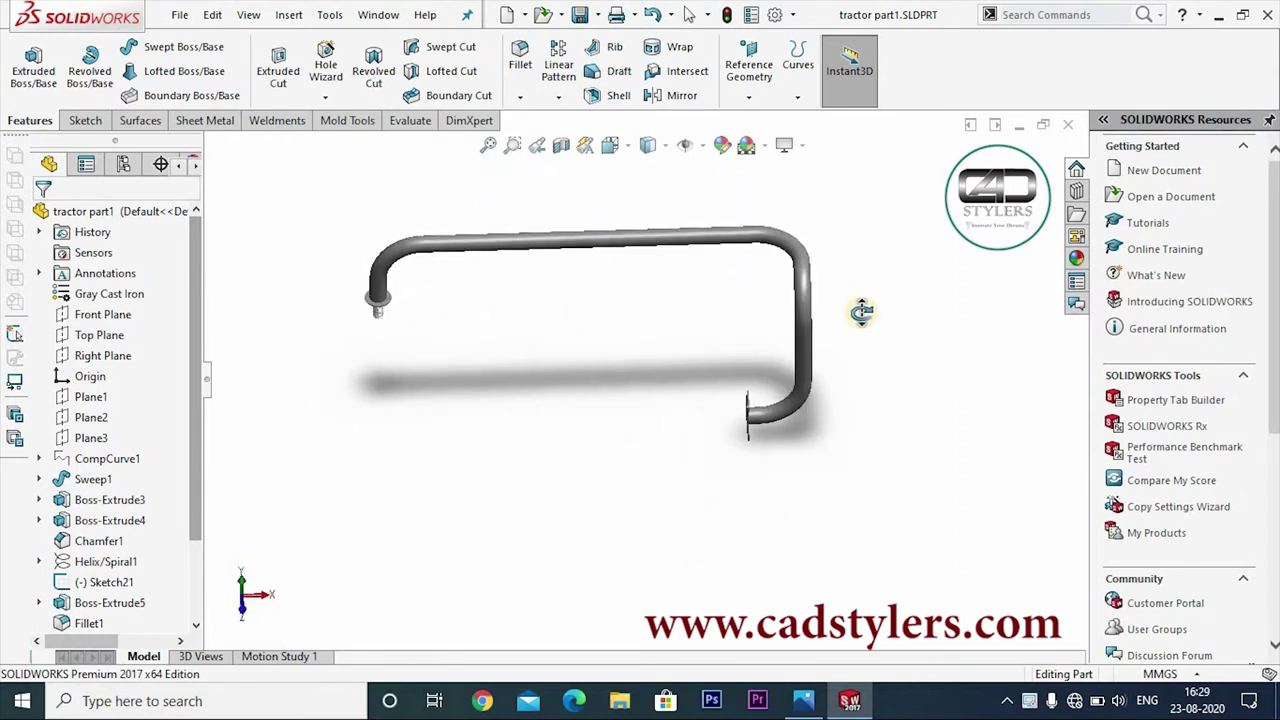
click(798, 70)
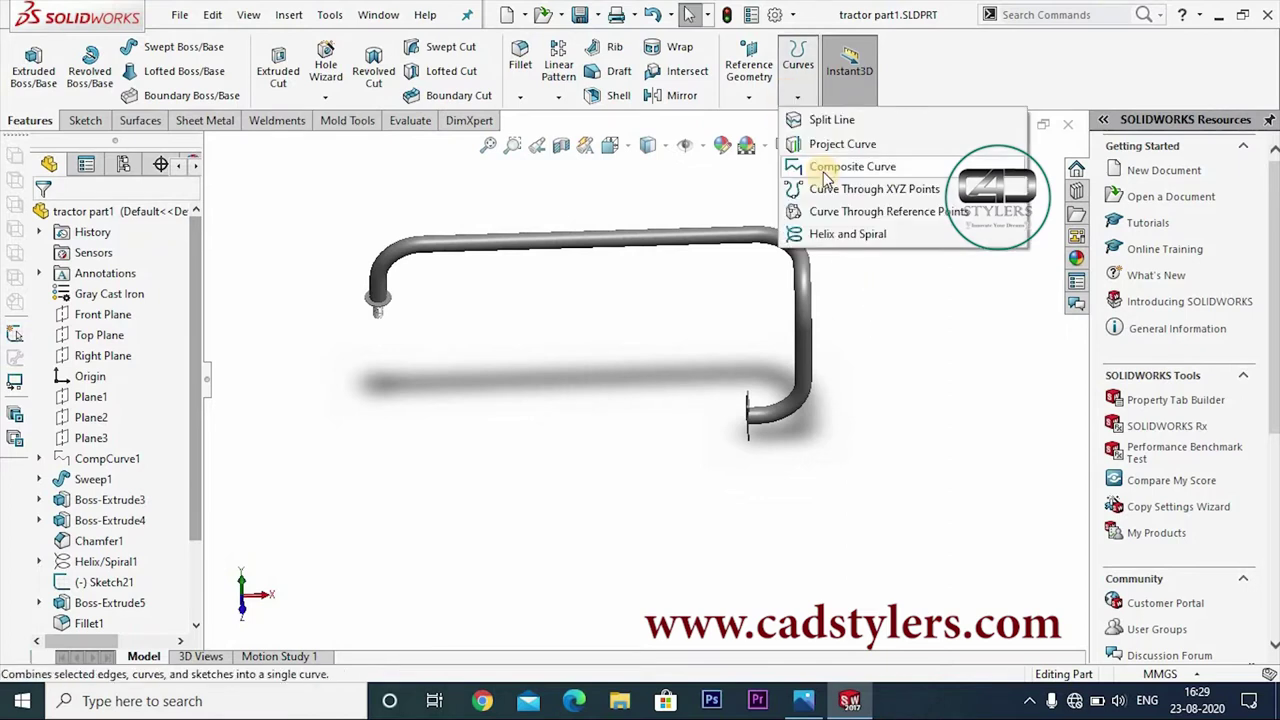
click(681, 394)
middle_drag(676, 362, 676, 369)
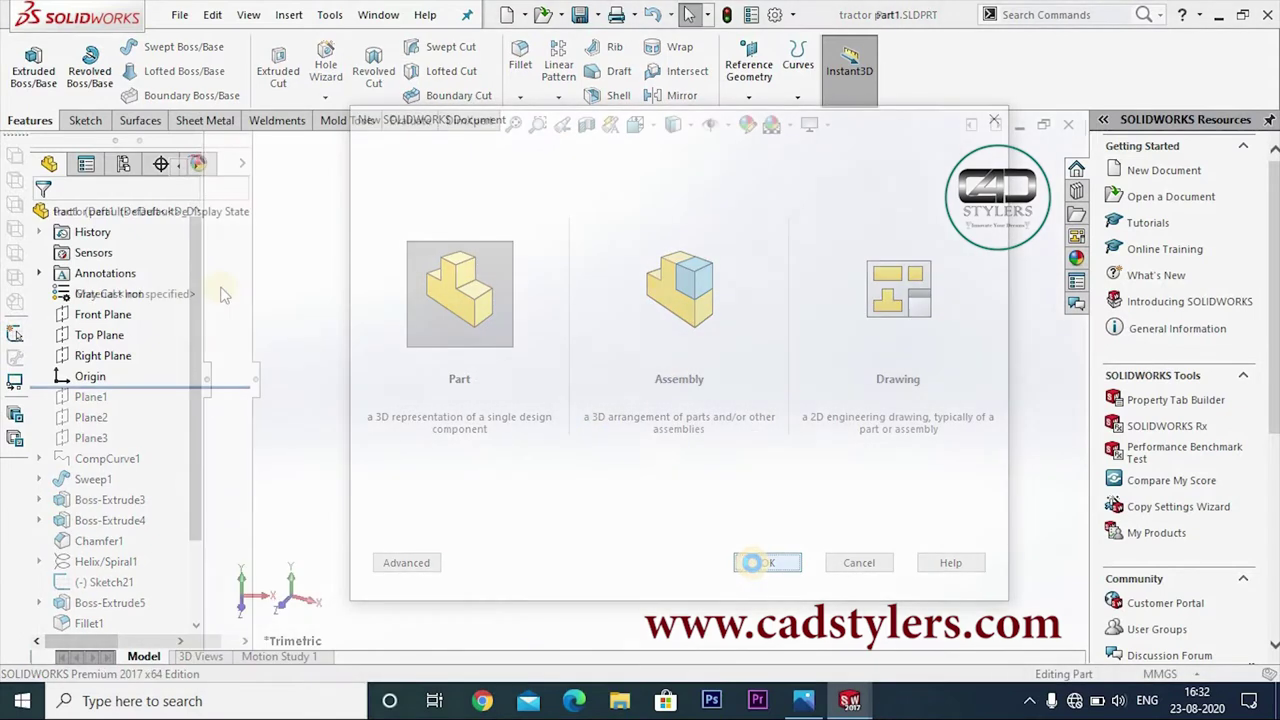
View the Front Plane face-on with the Sketch tools ready
right_click(104, 315)
click(205, 287)
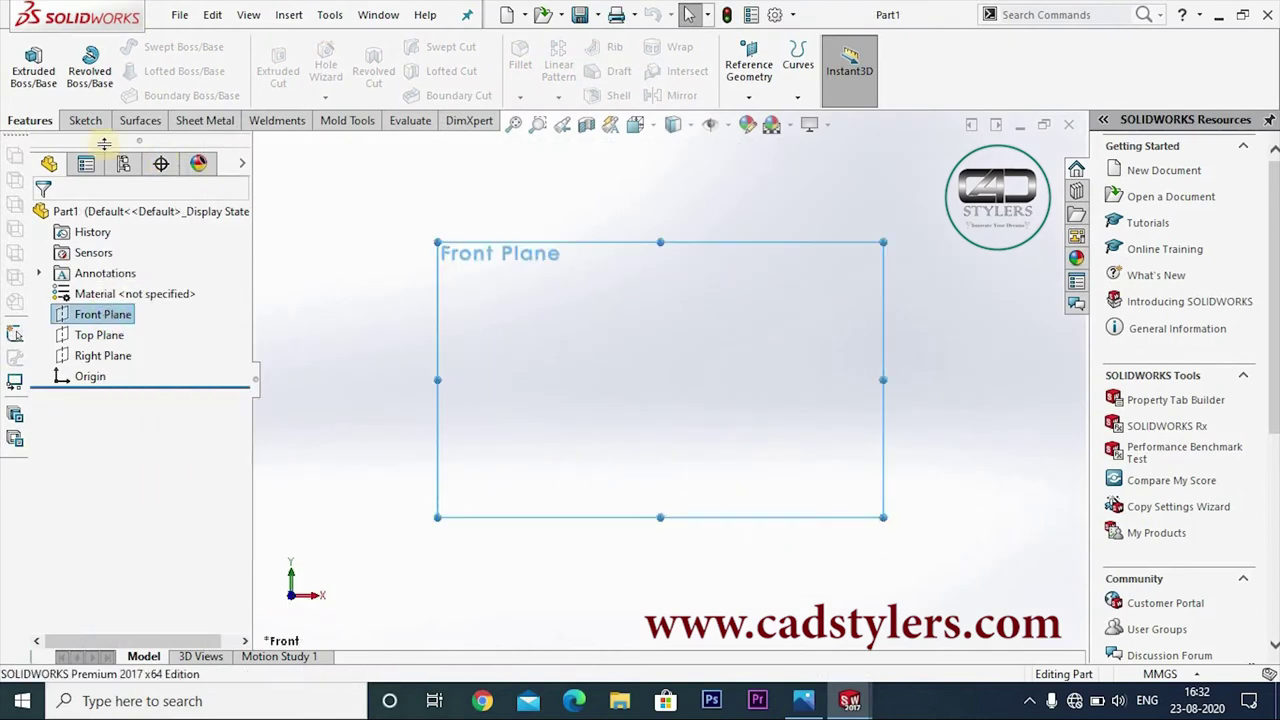
click(92, 122)
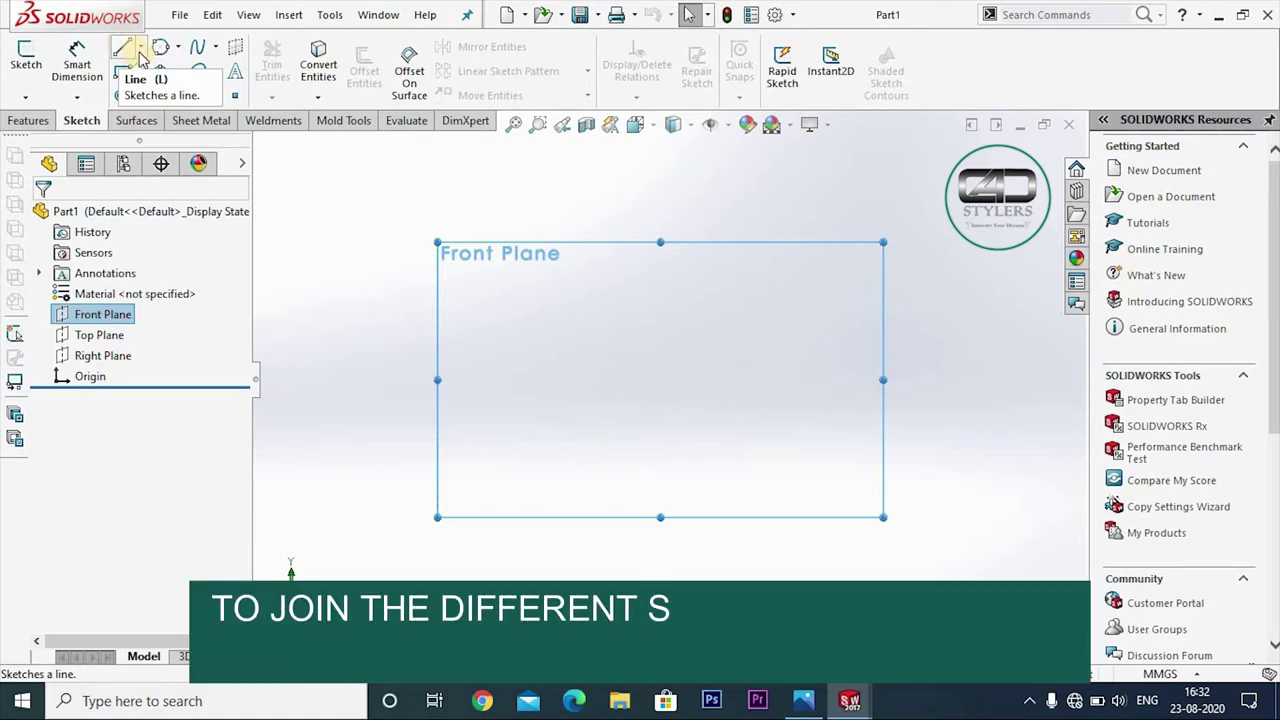
click(141, 48)
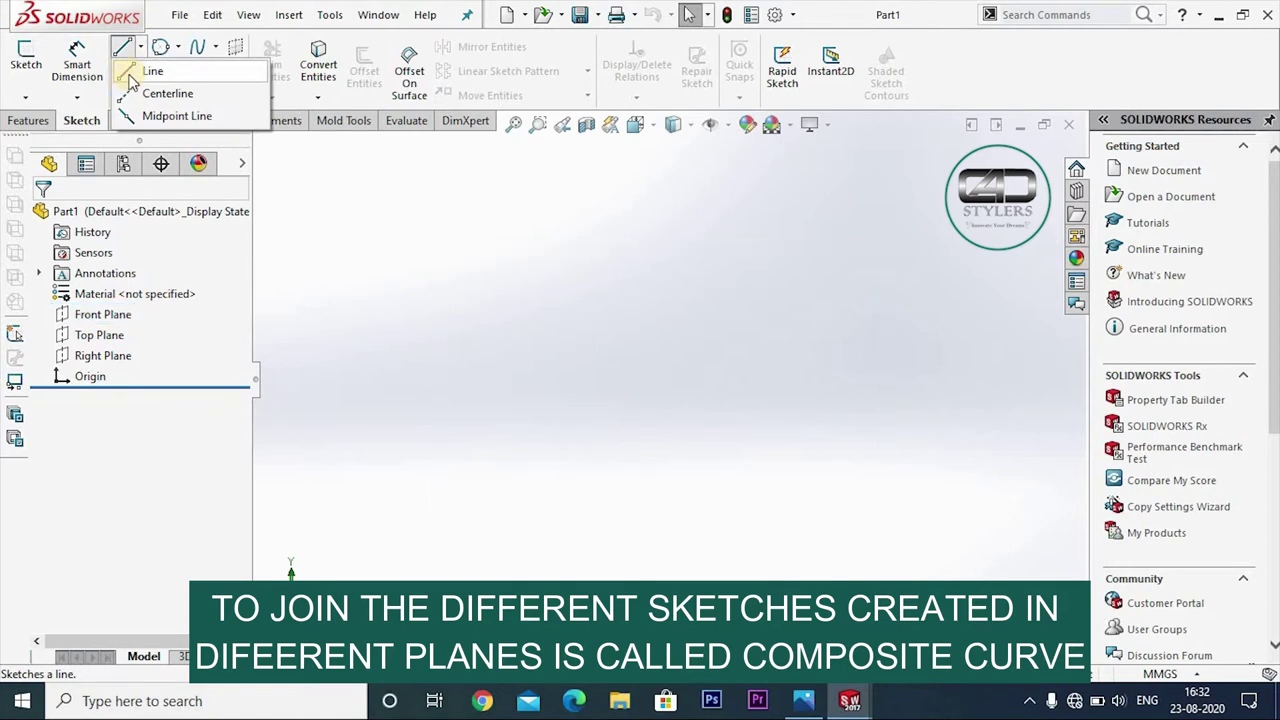
Draw a three-point wavy spline on the Front Plane
right_click(105, 316)
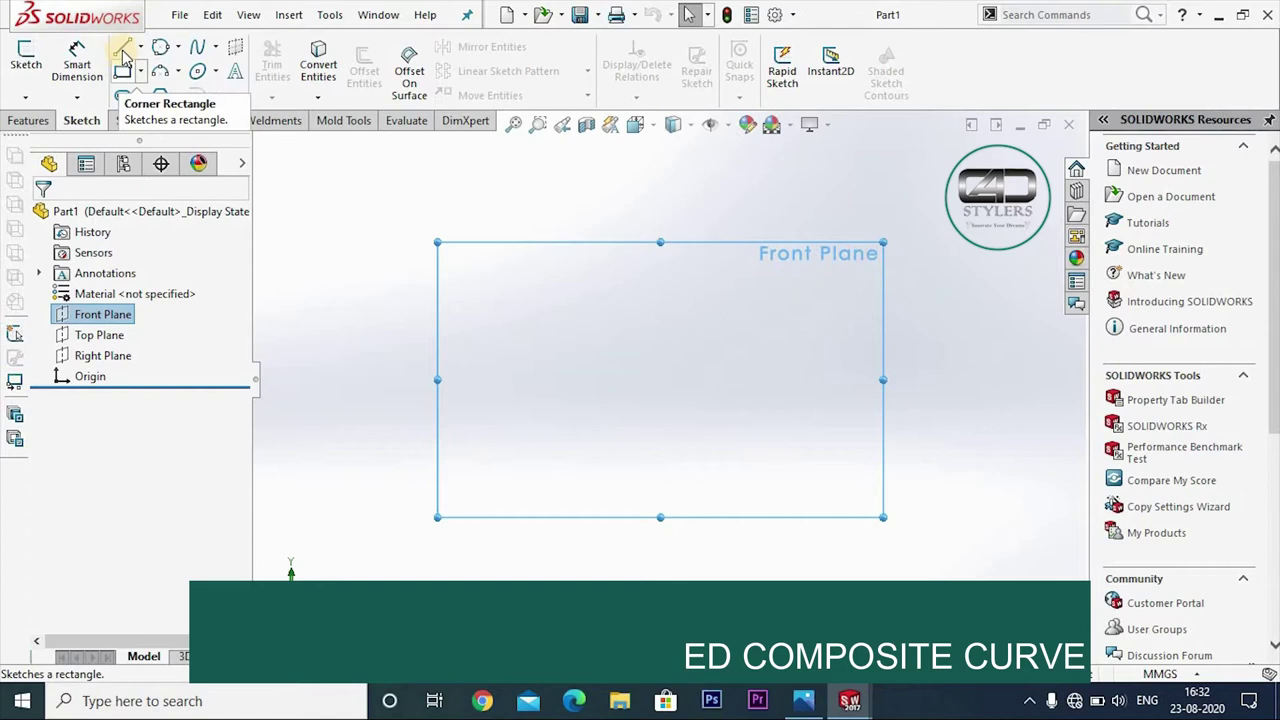
click(197, 47)
click(521, 365)
click(583, 311)
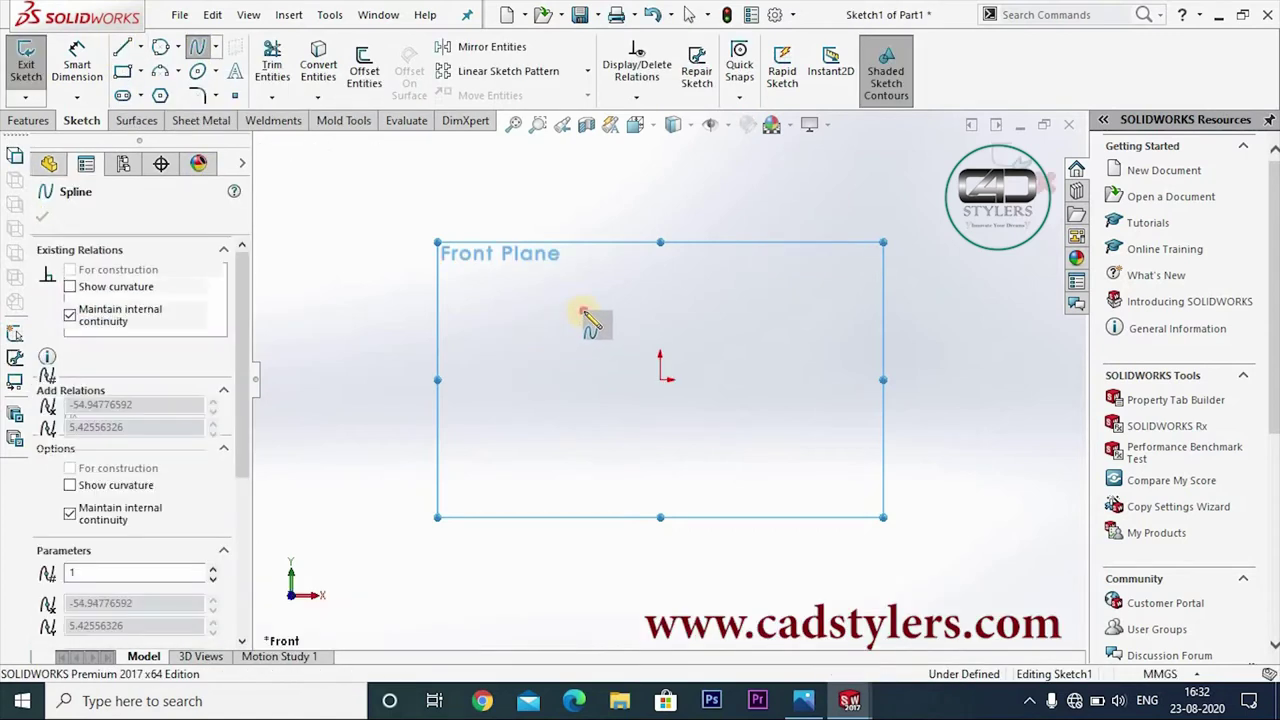
click(713, 369)
right_click(790, 310)
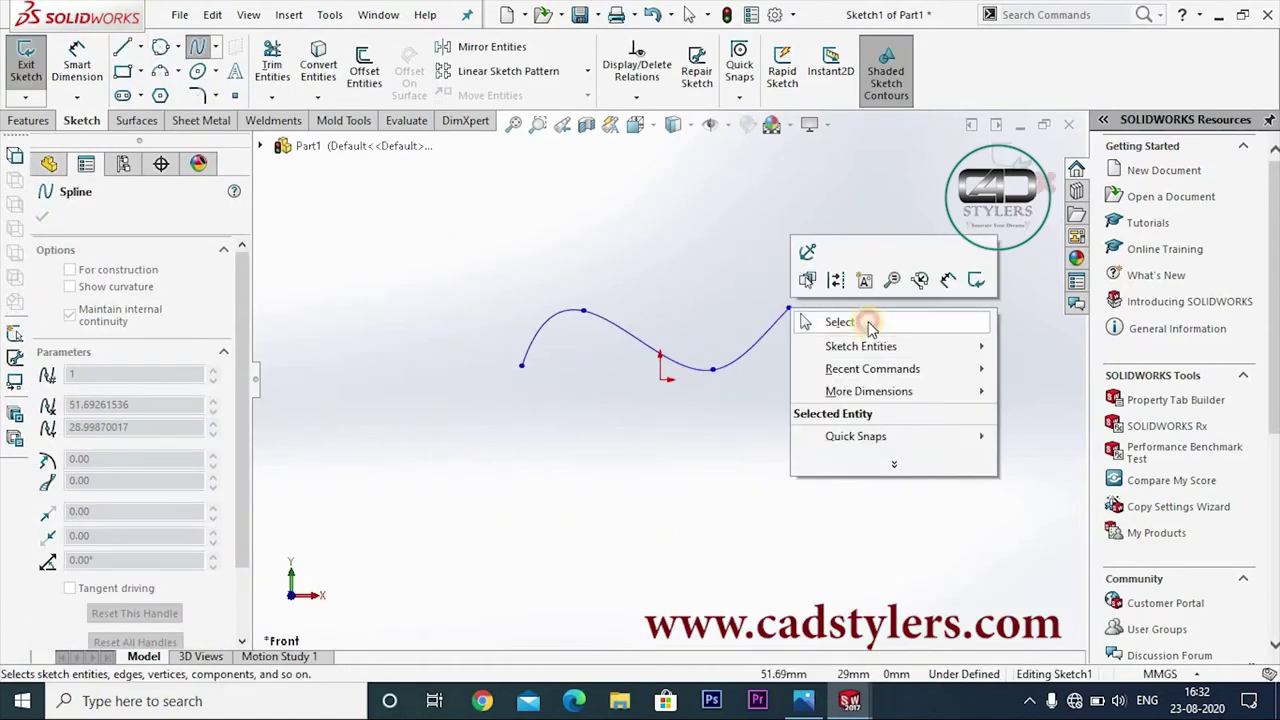
click(866, 325)
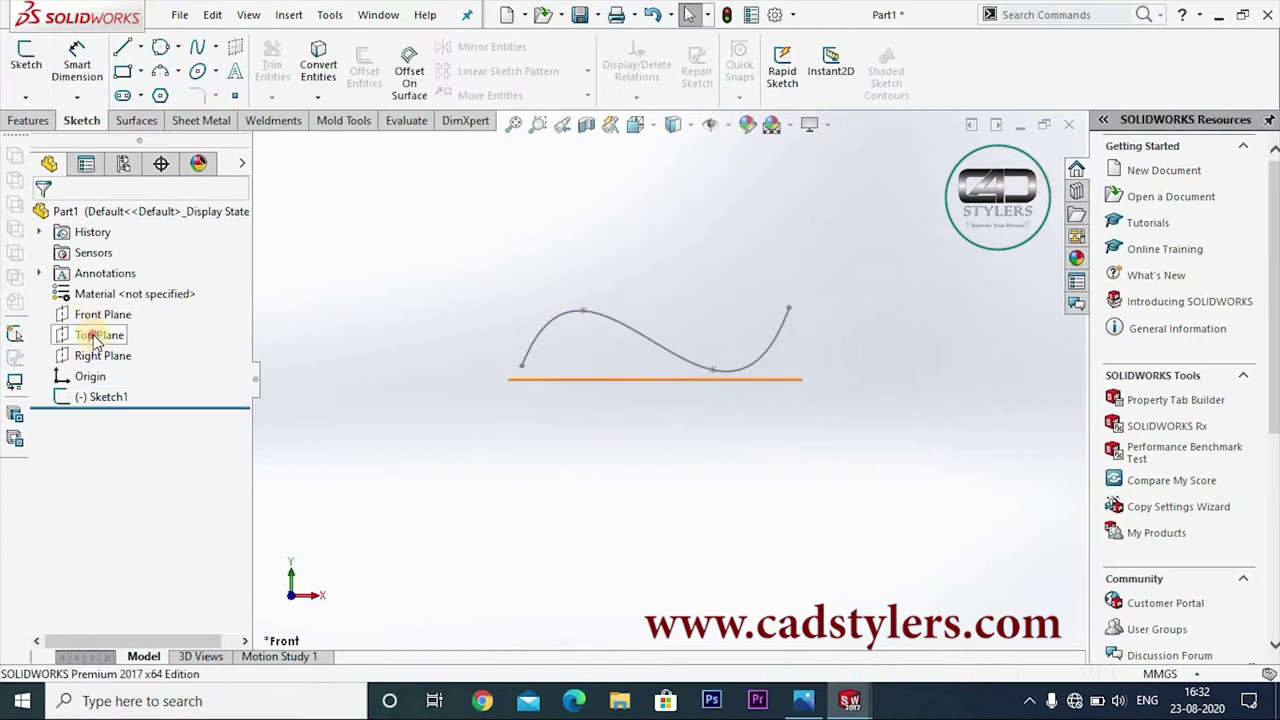
Create Plane1 from the Top Plane, using the spline's end point as second reference
click(95, 341)
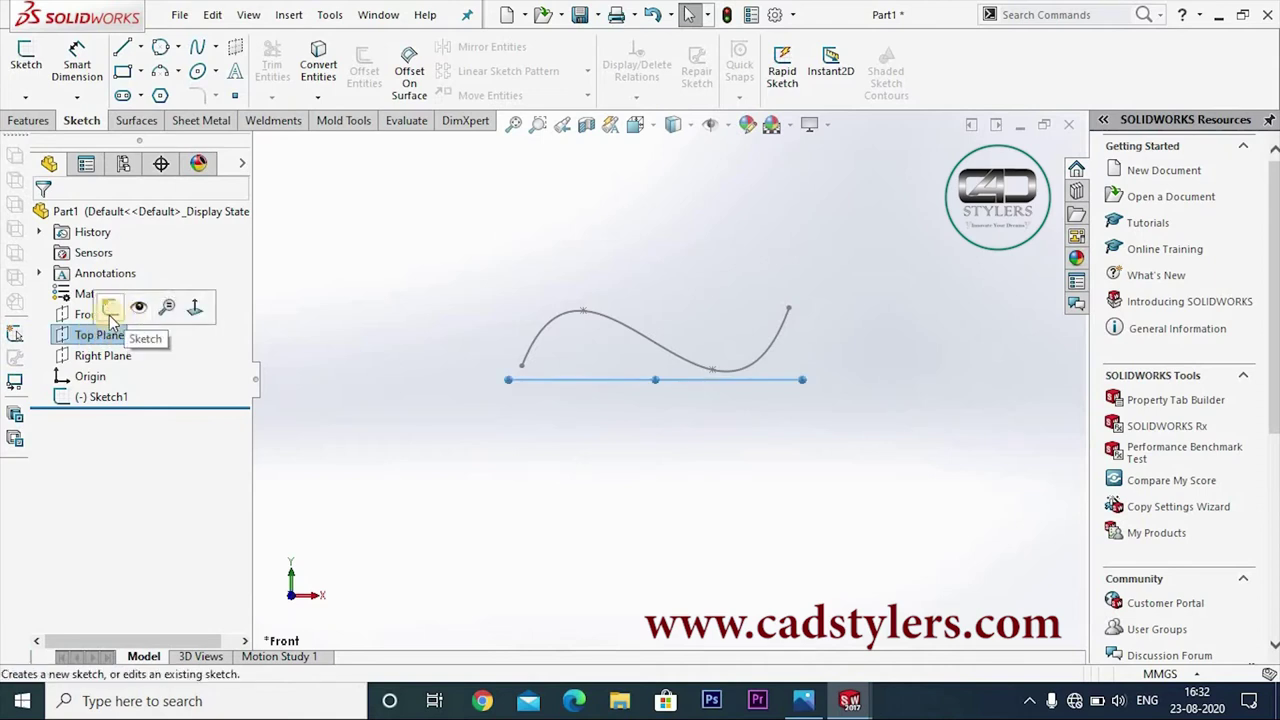
key(Escape)
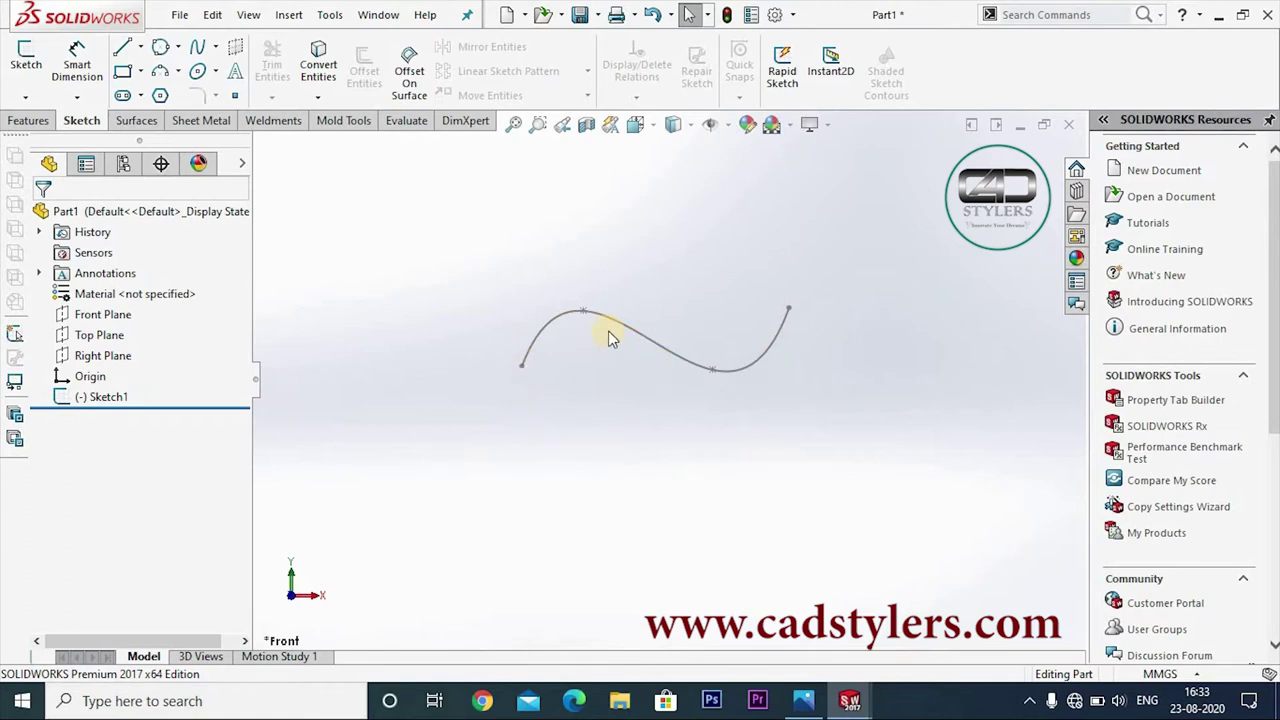
click(88, 336)
click(26, 120)
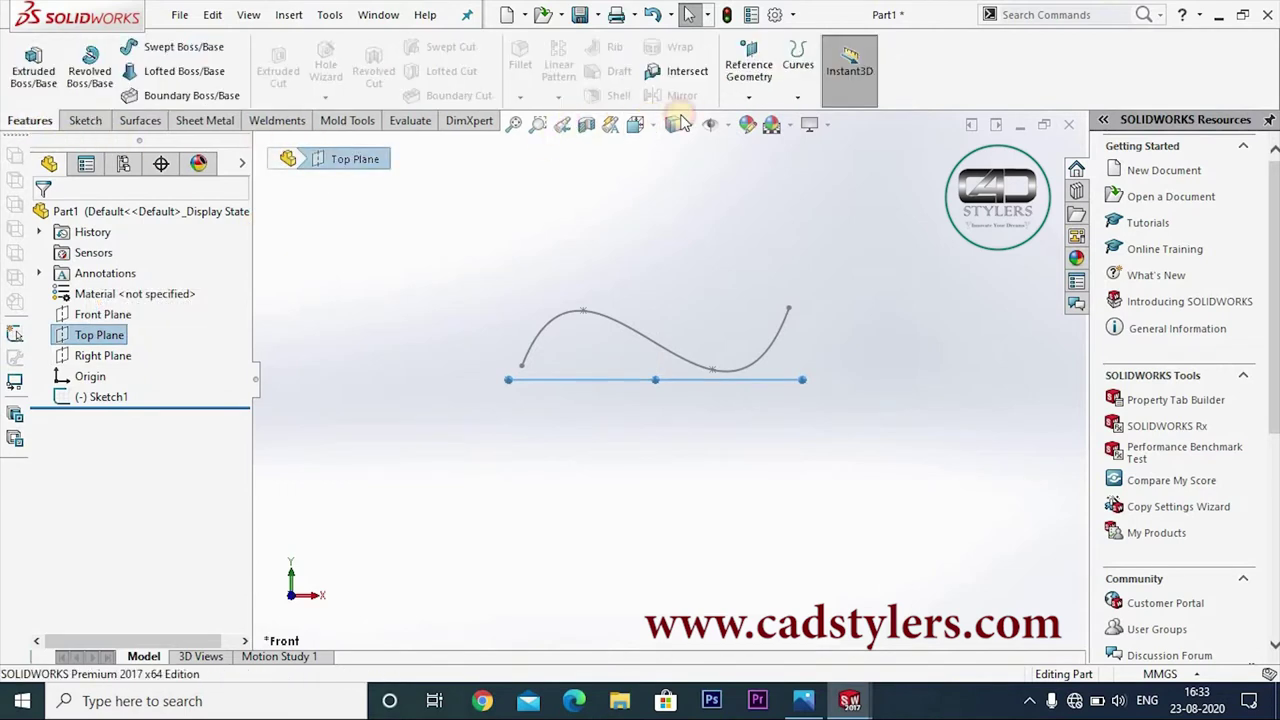
click(748, 96)
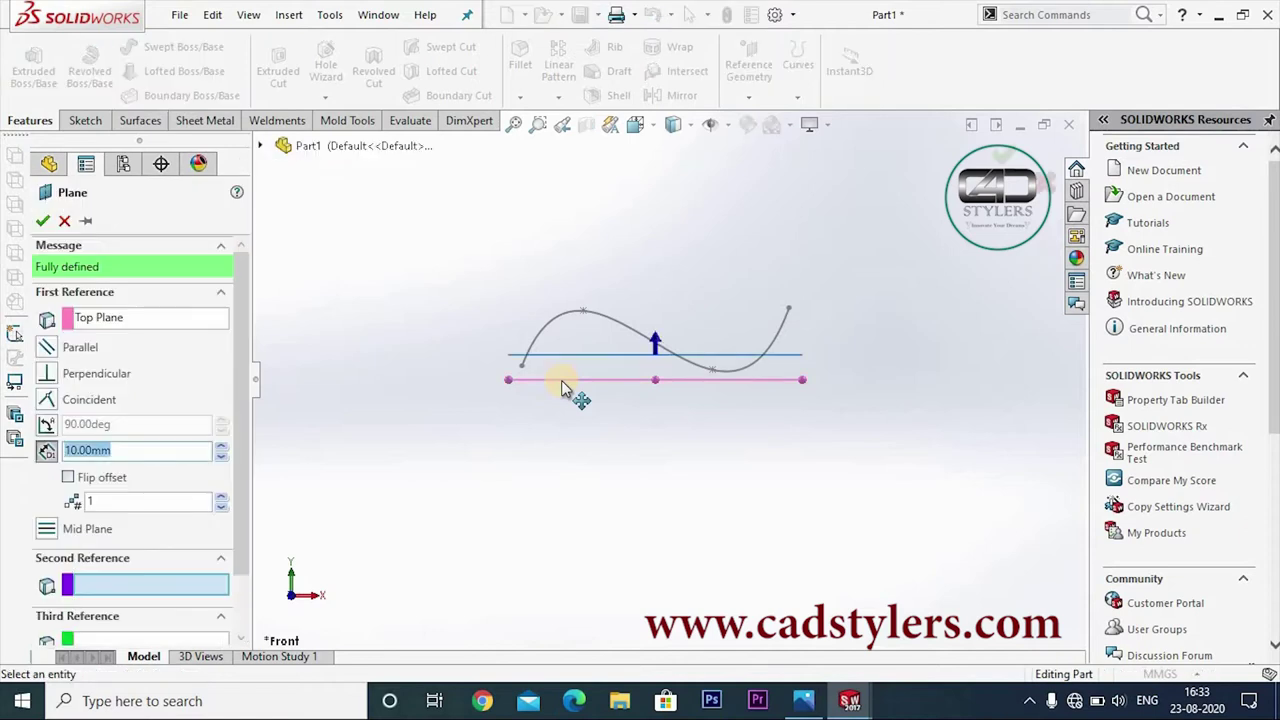
scroll(678, 400, down, 2)
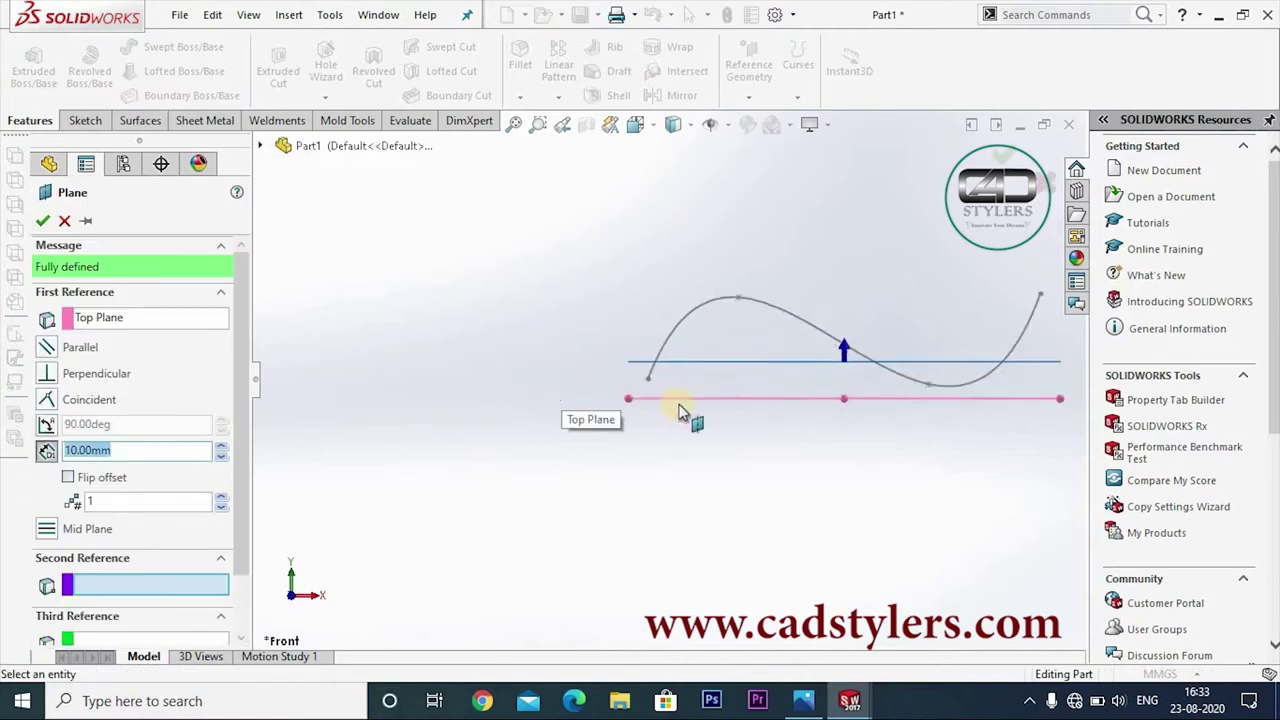
scroll(673, 383, down, 3)
click(673, 383)
scroll(672, 382, up, 2)
scroll(672, 382, up, 1)
click(50, 222)
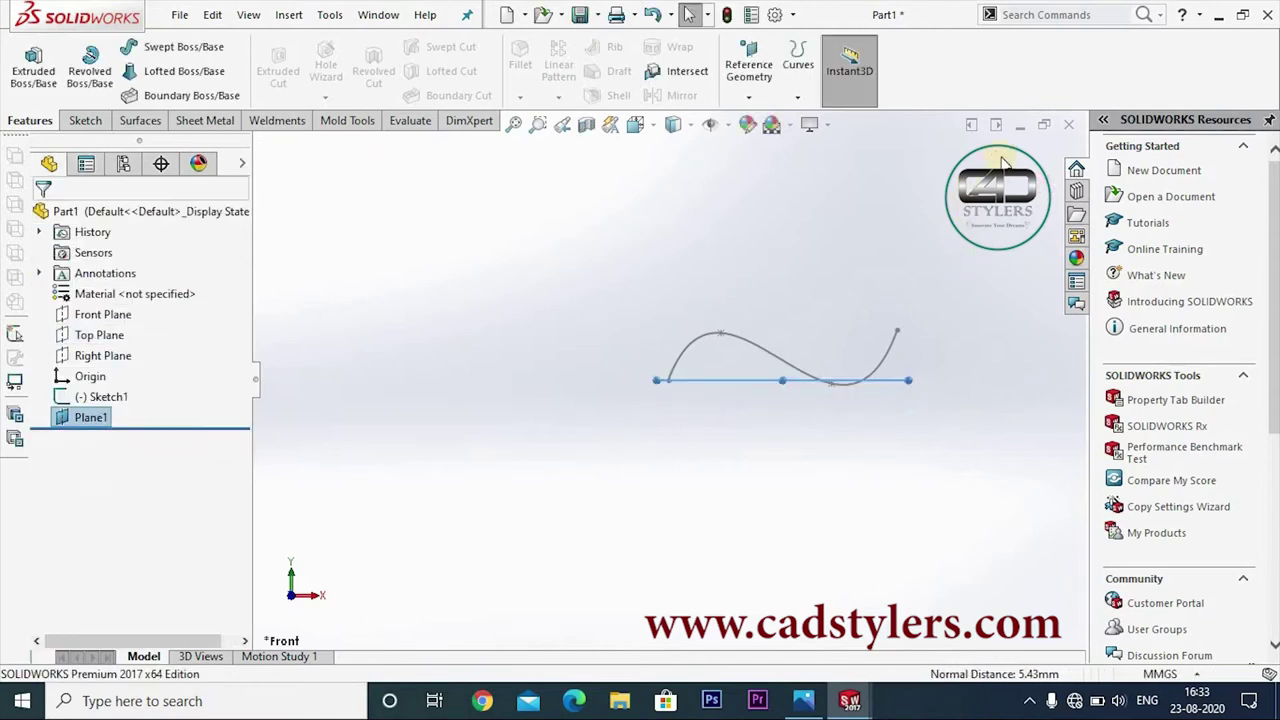
Start a sketch on Plane1 and view it face-on
right_click(101, 420)
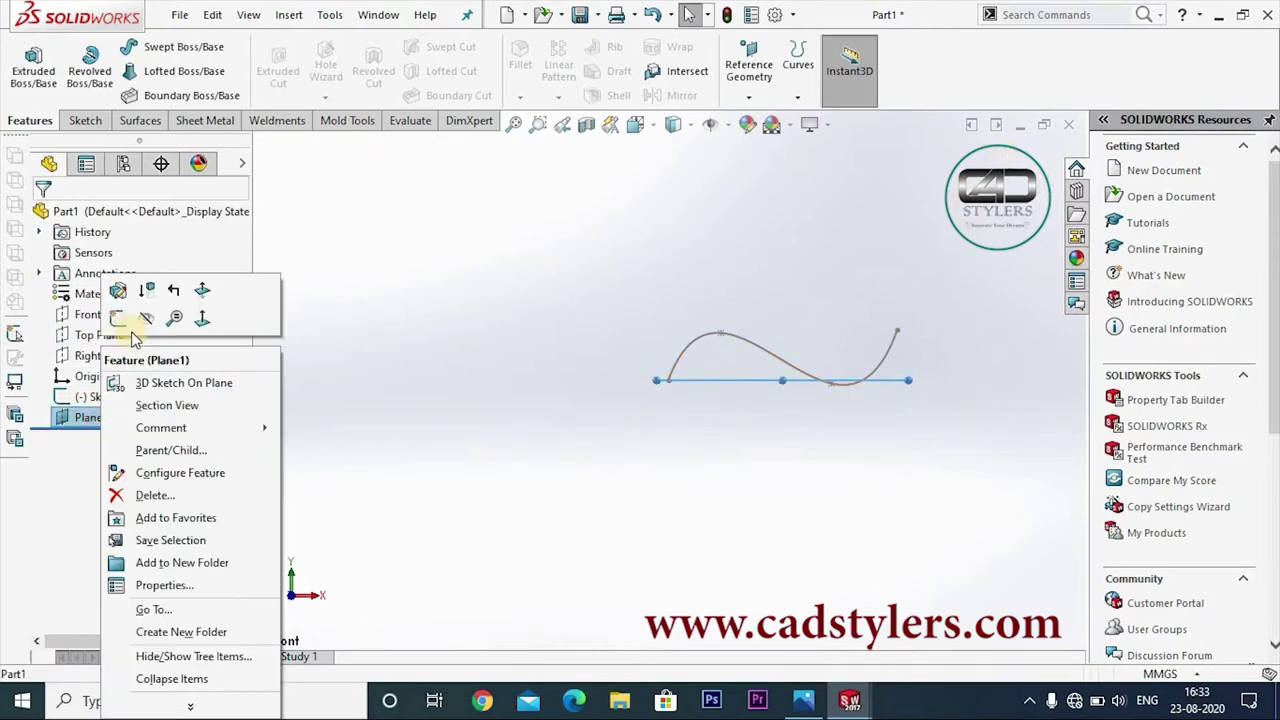
click(121, 318)
key(space)
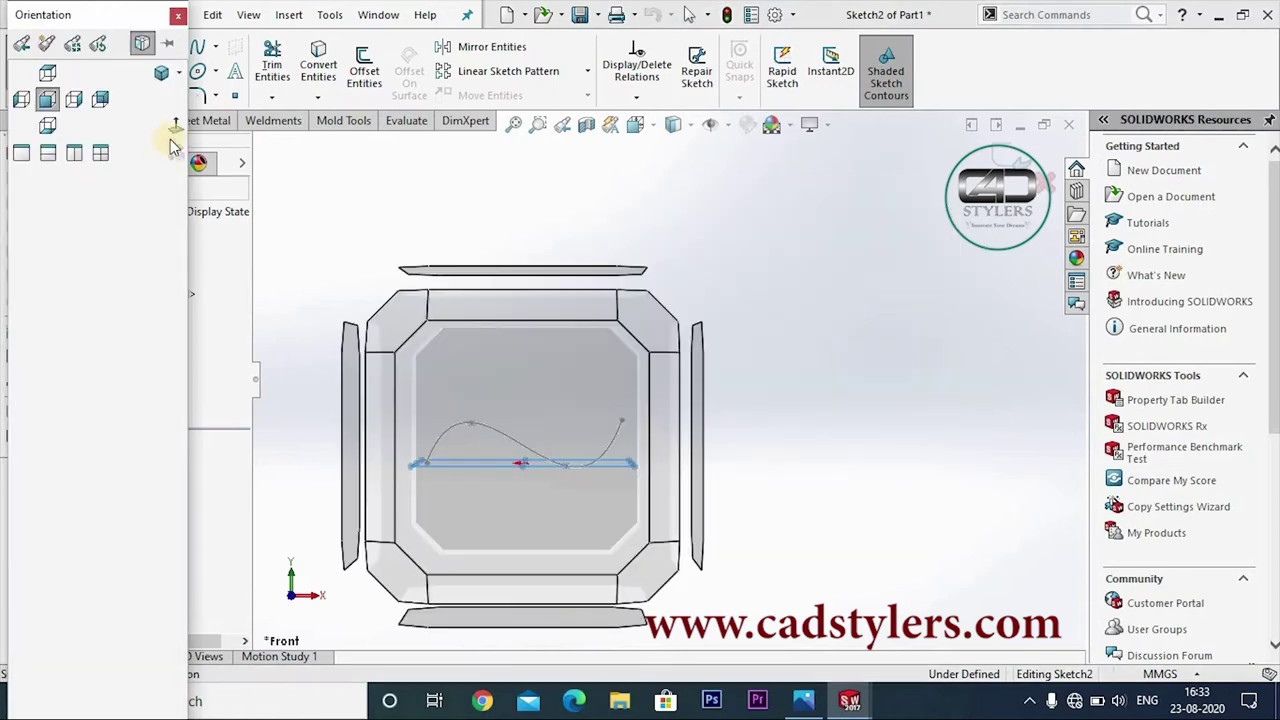
click(174, 125)
click(175, 120)
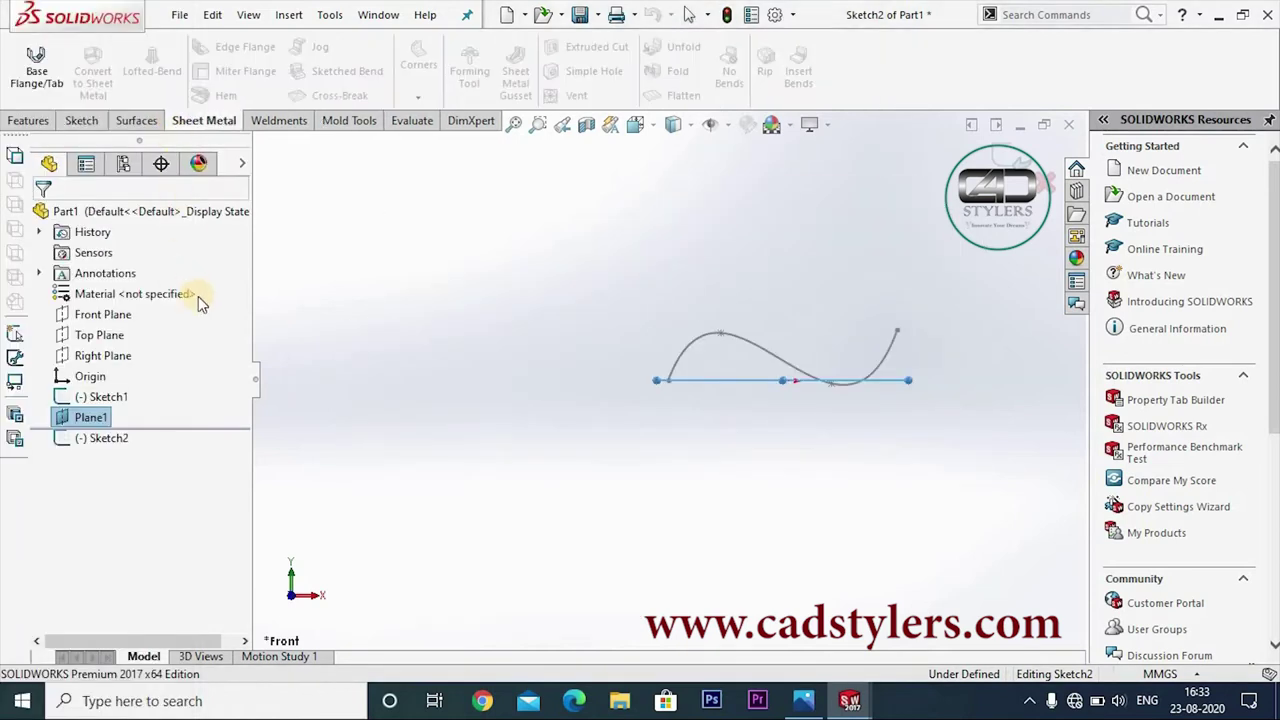
click(82, 120)
Draw a five-point spline starting at the first spline's end, then exit the sketch
click(197, 47)
click(470, 380)
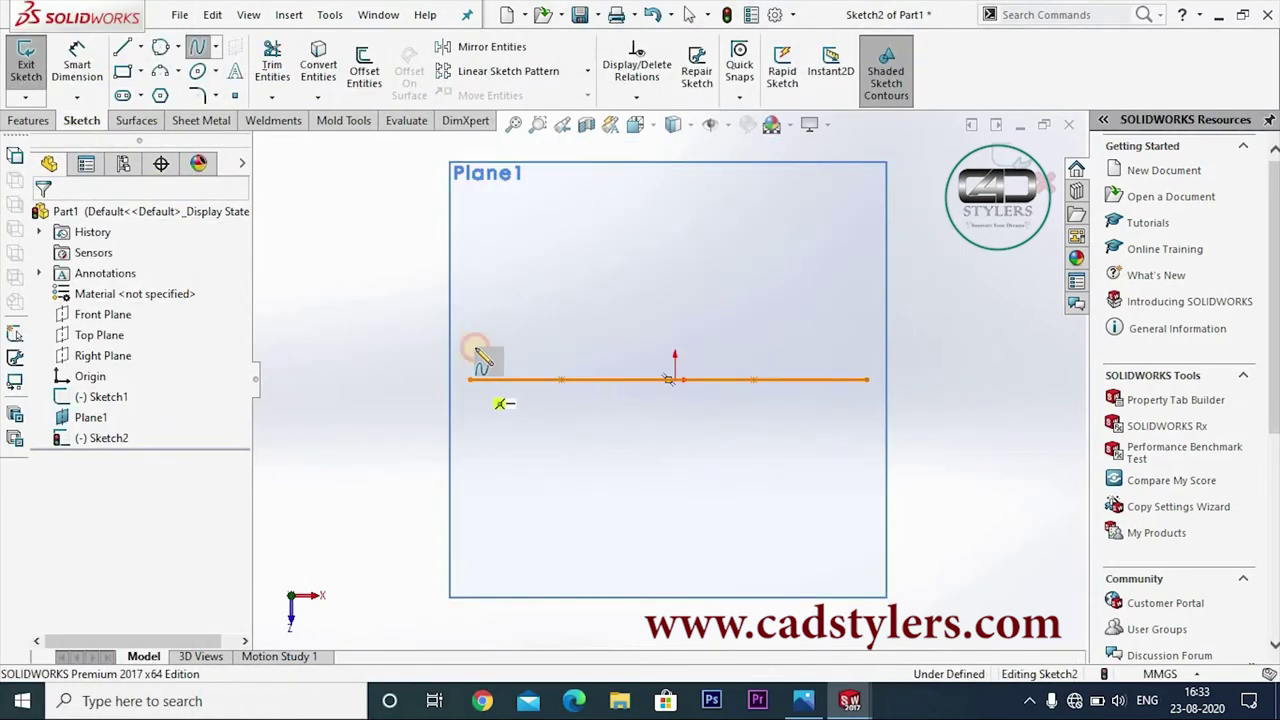
click(478, 324)
click(537, 306)
click(560, 223)
click(634, 211)
right_click(706, 240)
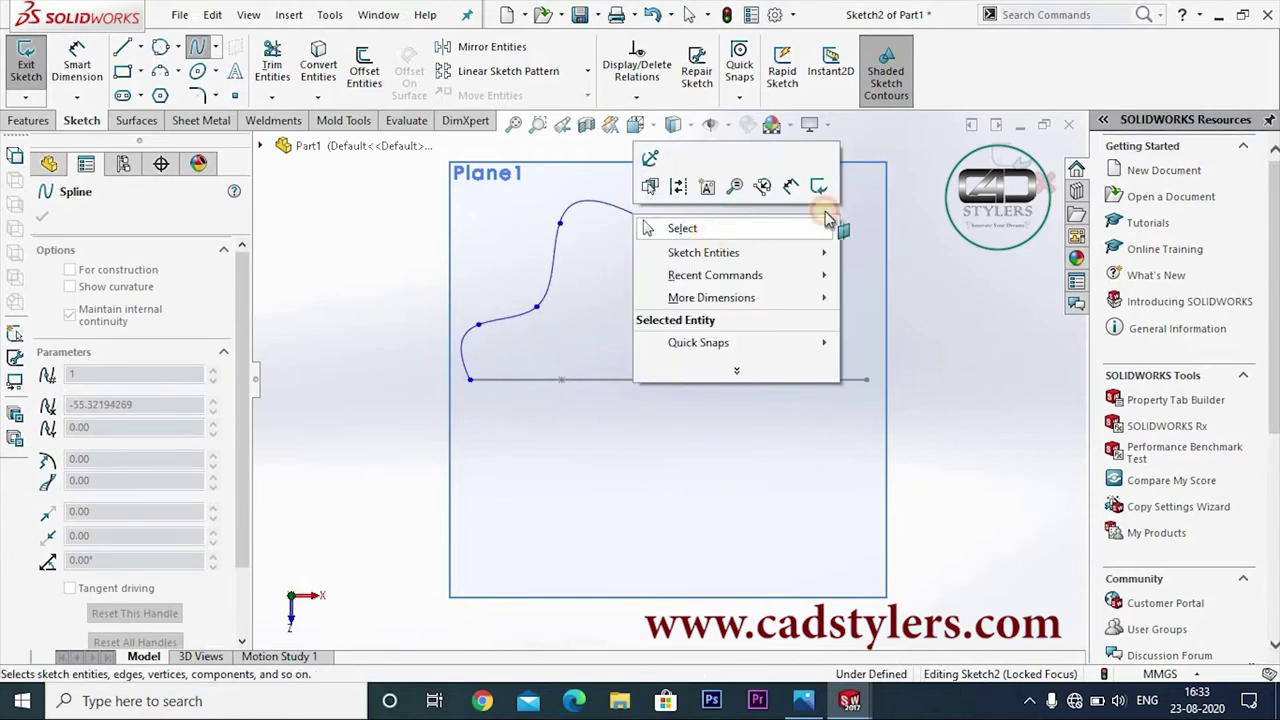
click(824, 212)
click(995, 163)
Orbit and zoom to inspect both connected curves, leaving Sketch1 unchanged
mouse_move(908, 409)
middle_down()
mouse_move(837, 397)
mouse_move(777, 365)
mouse_move(700, 277)
middle_up()
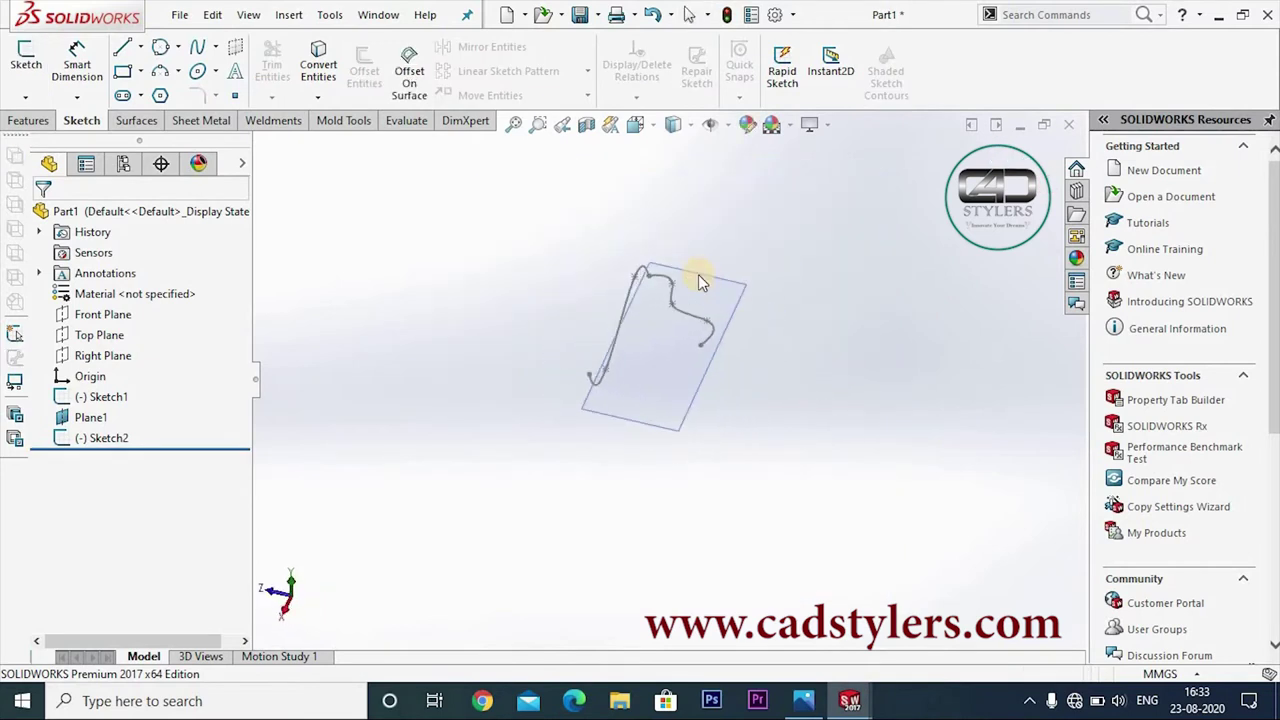
mouse_move(729, 414)
middle_down()
mouse_move(717, 311)
mouse_move(613, 352)
middle_up()
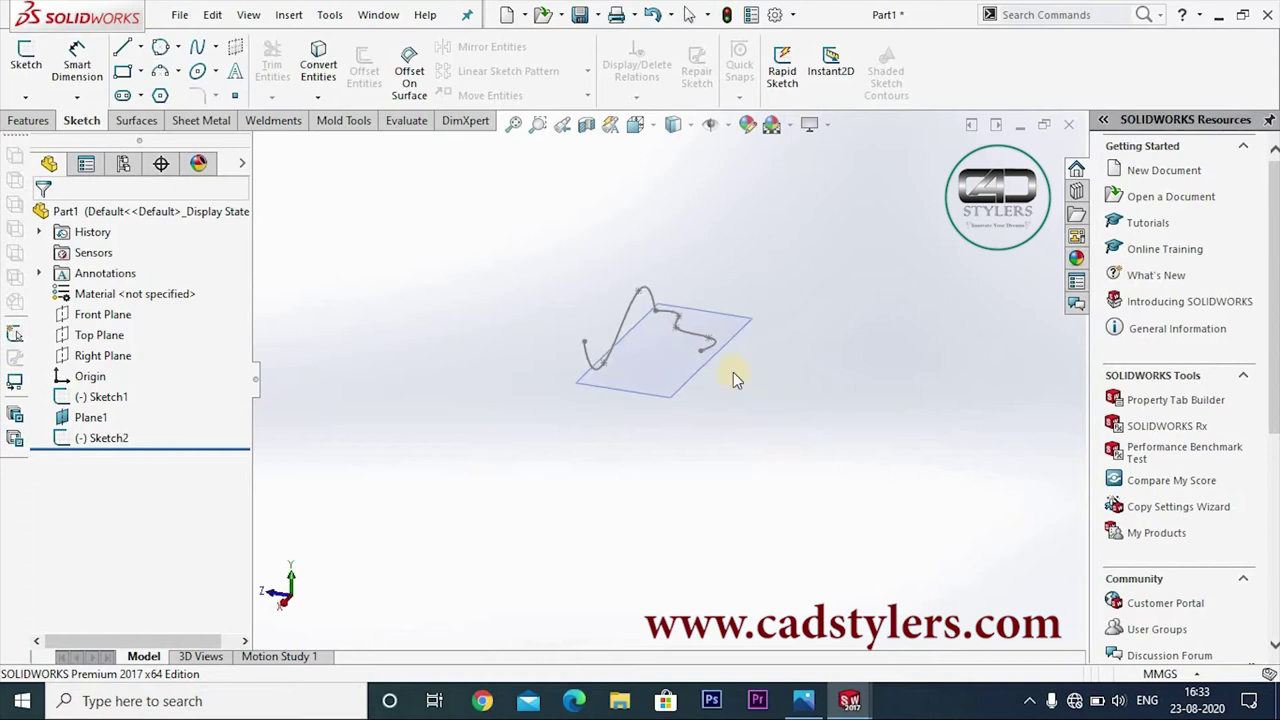
scroll(665, 372, up, 3)
scroll(665, 372, down, 2)
scroll(668, 372, down, 3)
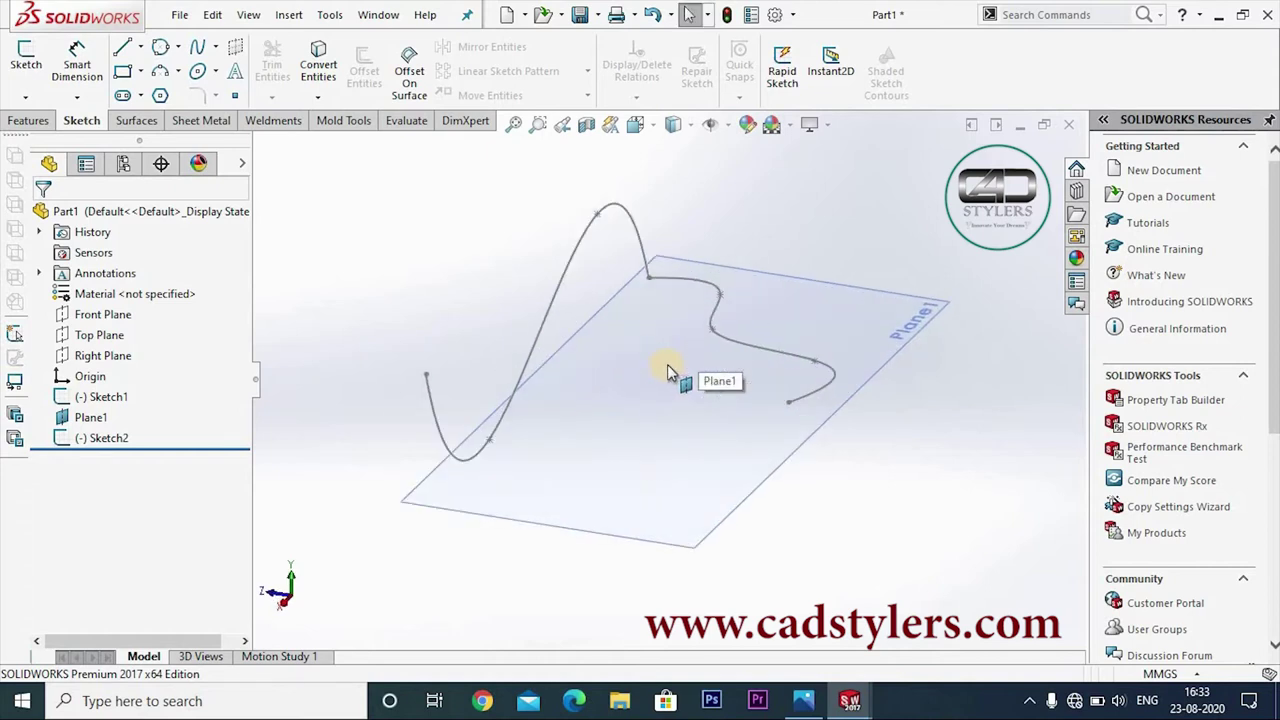
mouse_move(668, 372)
middle_down()
mouse_move(651, 346)
mouse_move(597, 406)
mouse_move(651, 354)
mouse_move(680, 374)
middle_up()
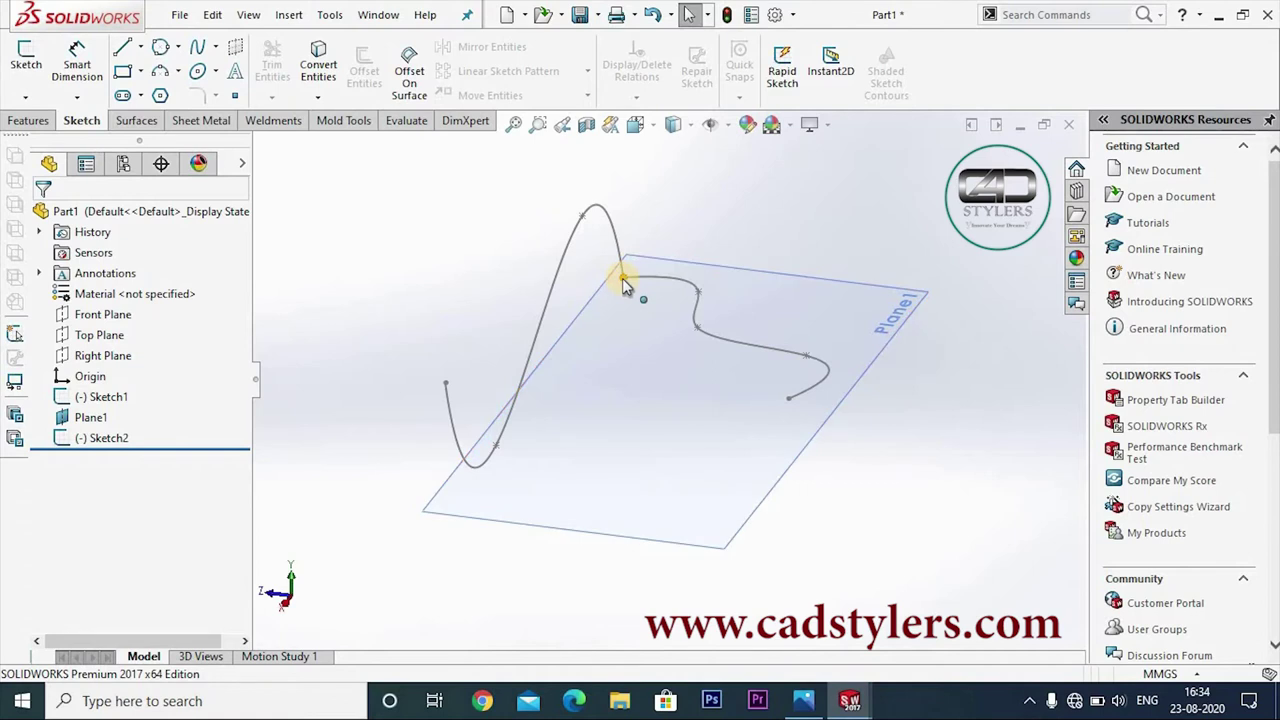
middle_drag(622, 281, 586, 349)
double_click(609, 350)
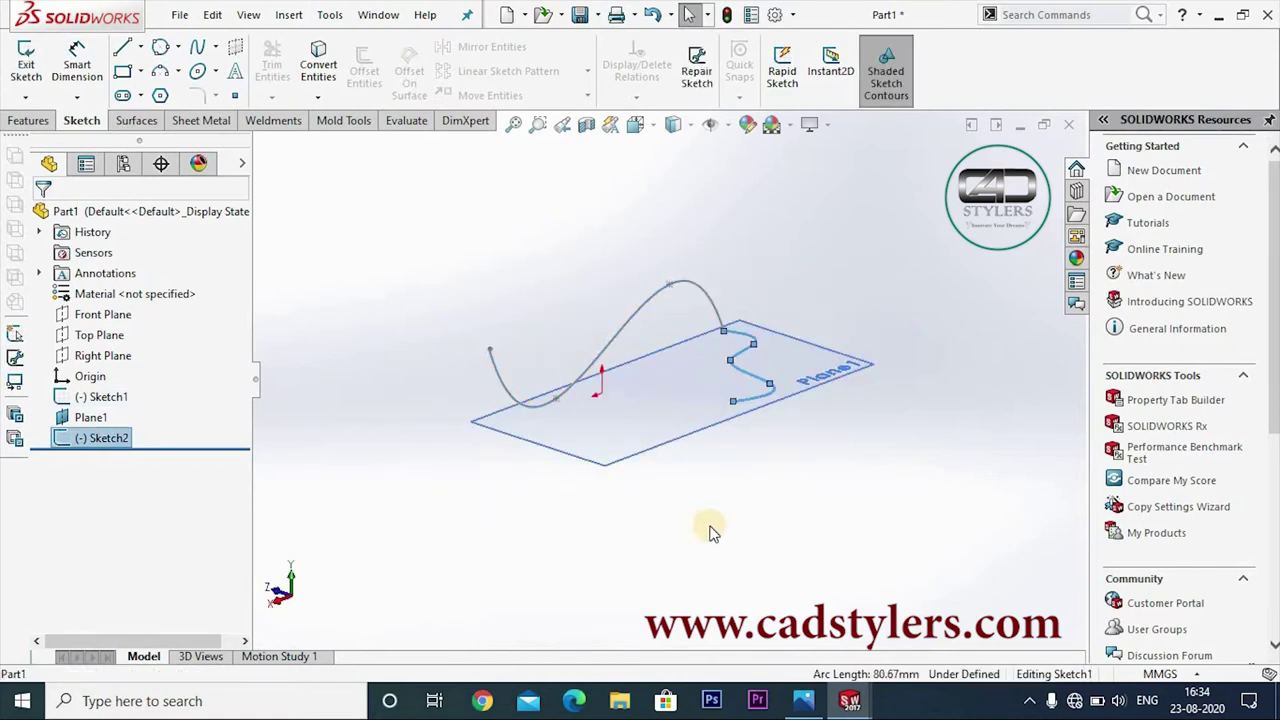
key(ctrl+b)
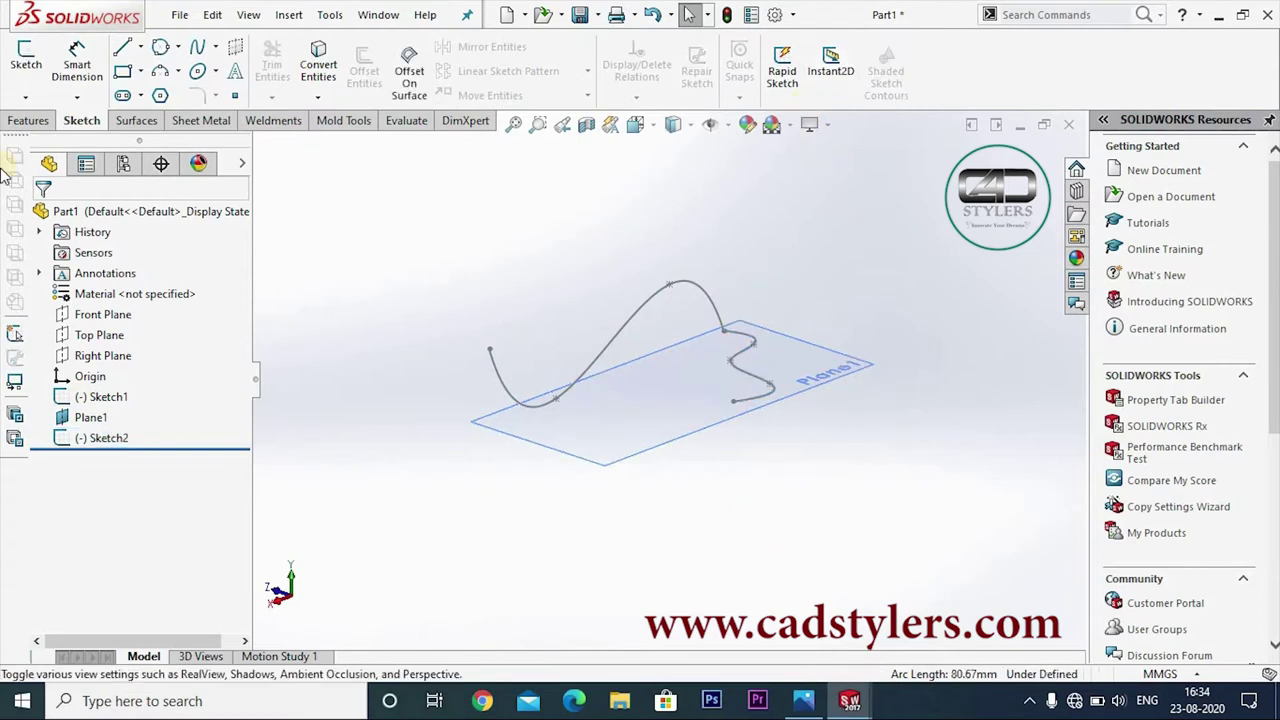
Create a Composite Curve from Sketch1 and Sketch2
click(28, 120)
click(800, 95)
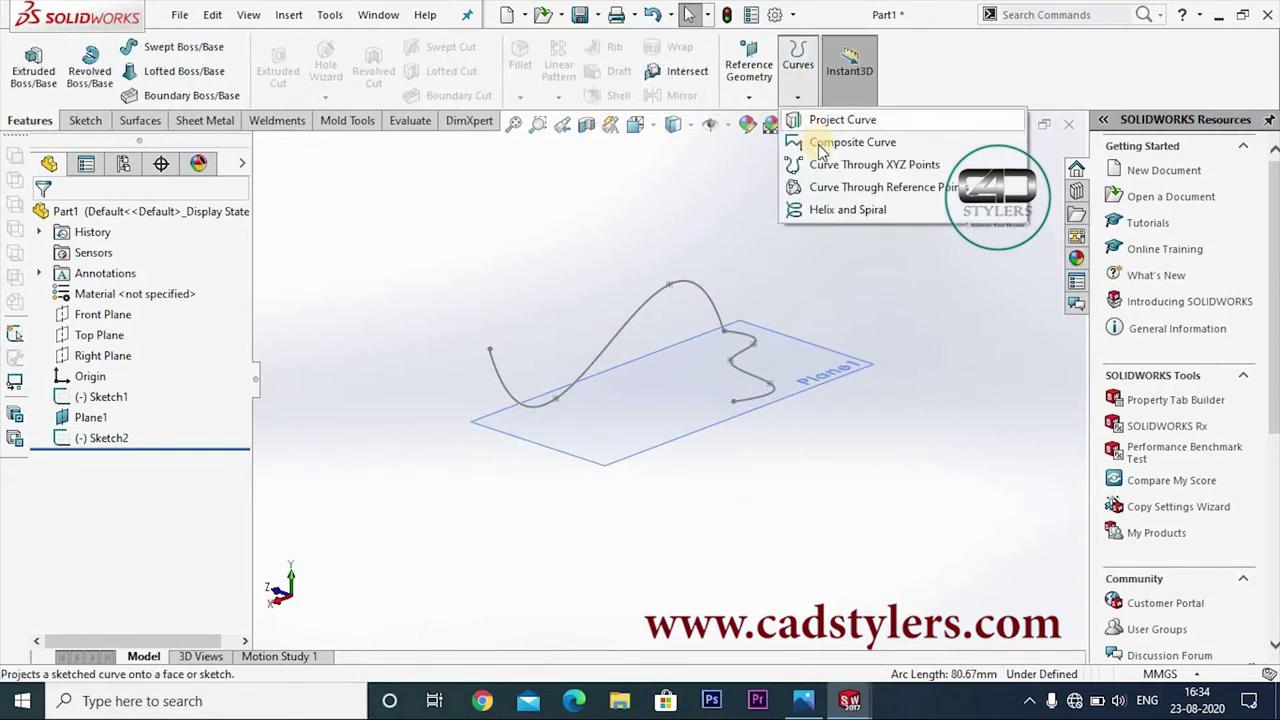
click(812, 138)
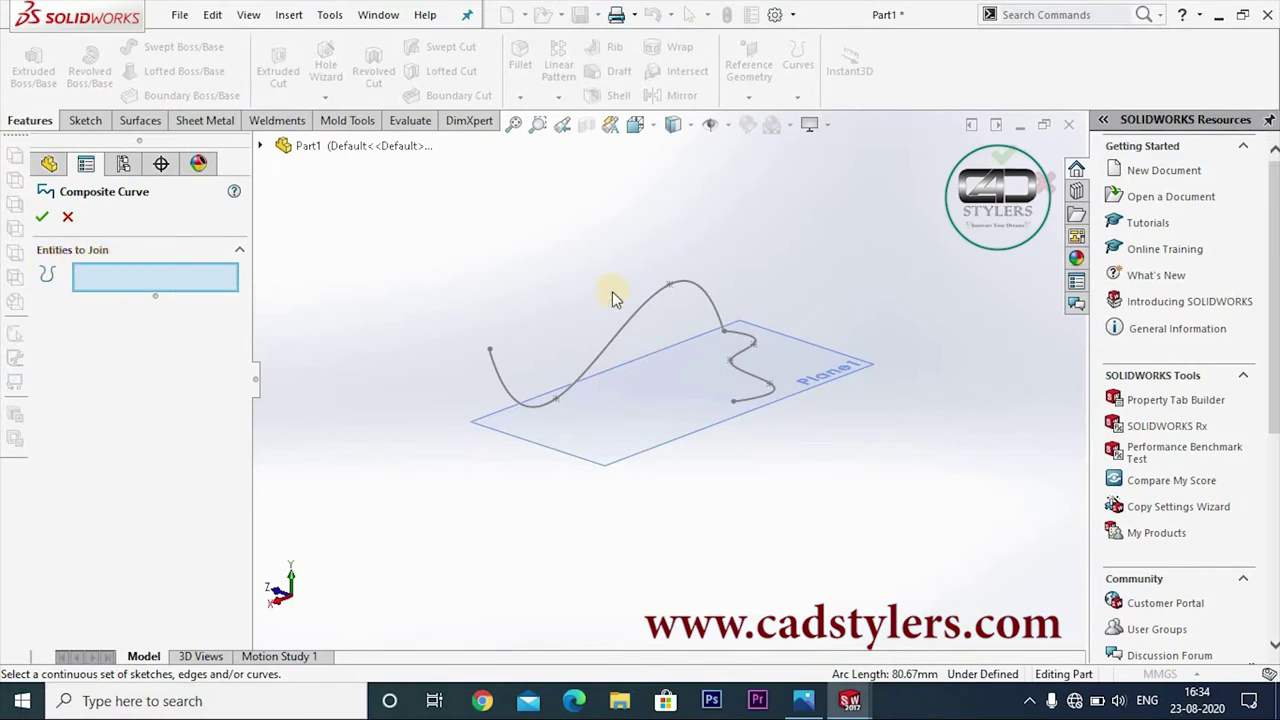
click(620, 332)
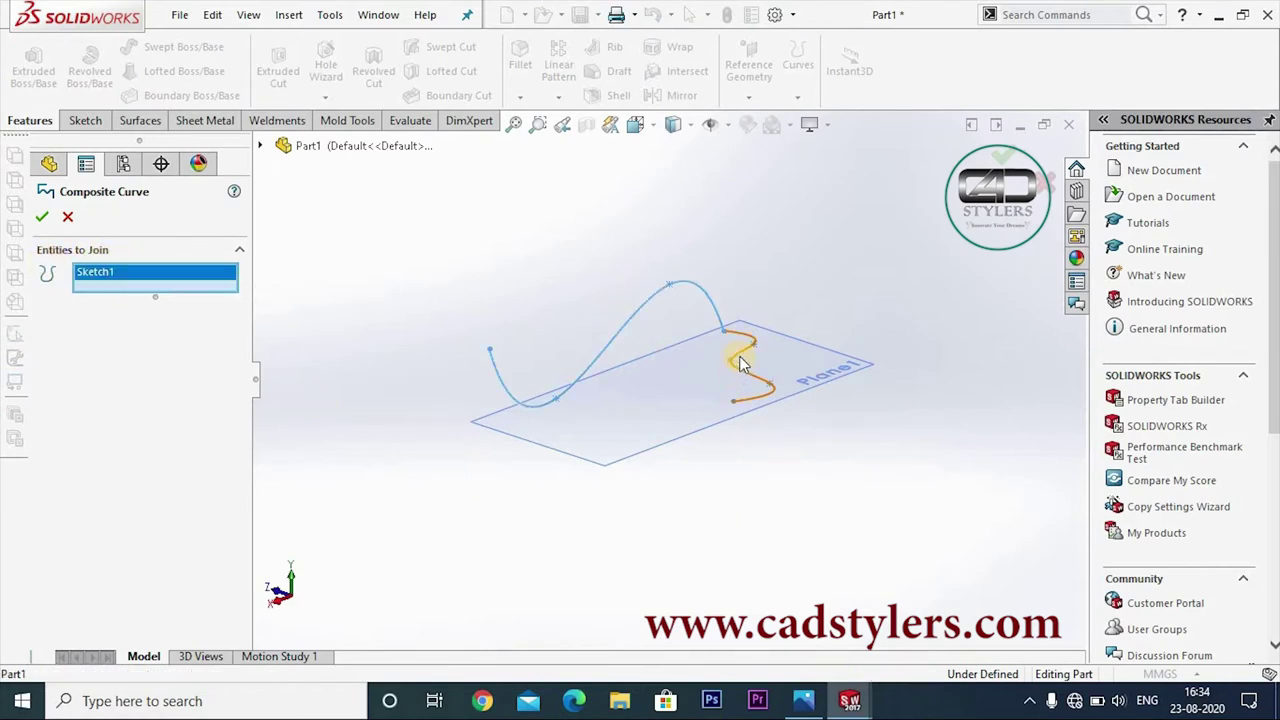
click(743, 361)
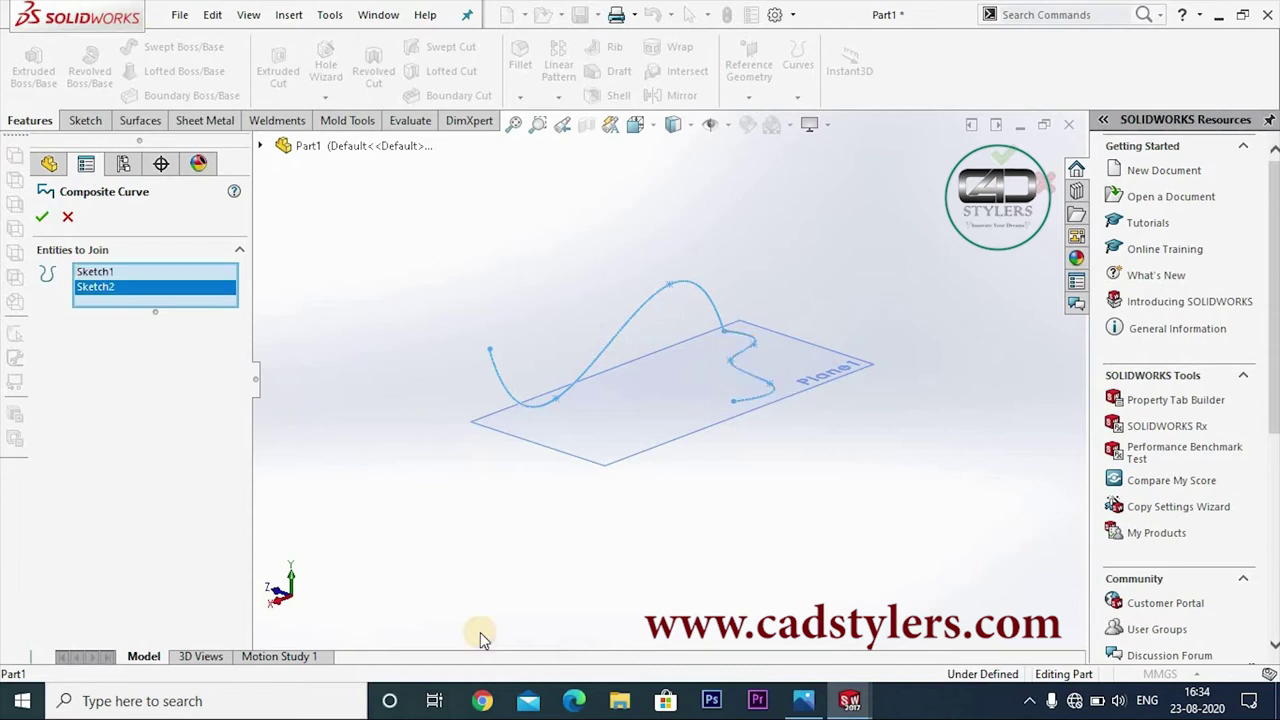
click(42, 218)
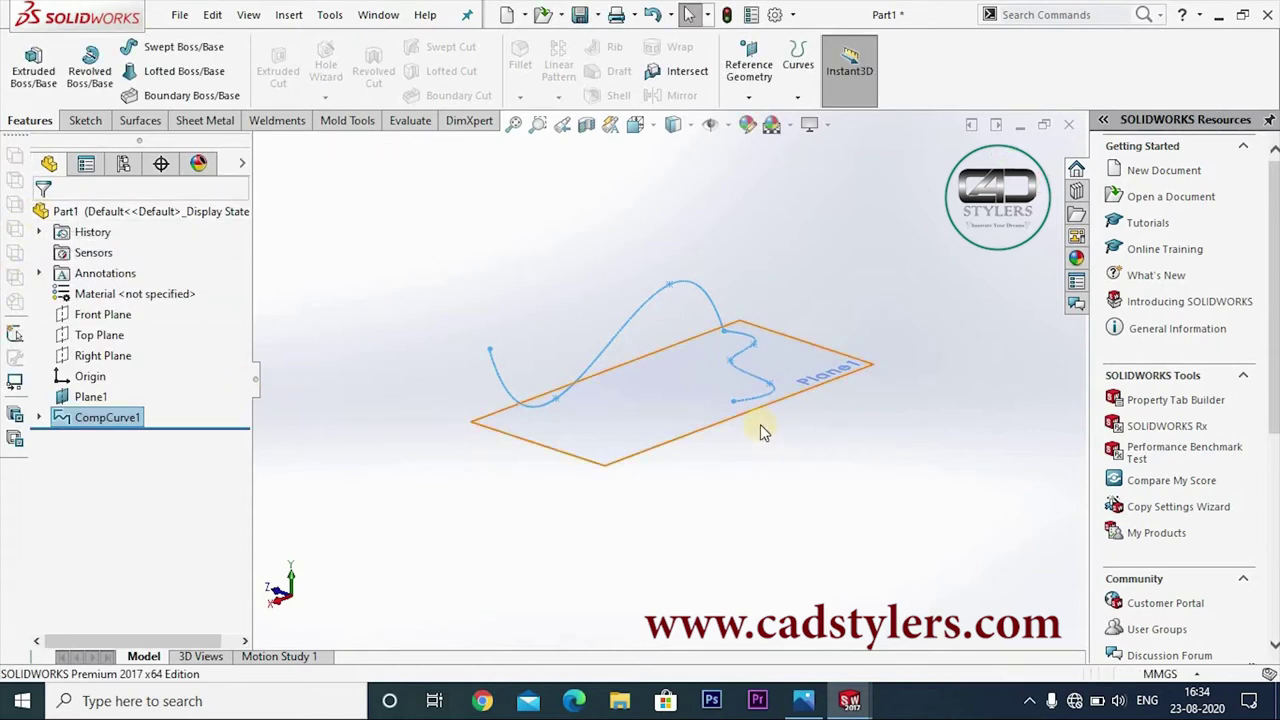
Orbit the view and select CompCurve1 to inspect the 136.32 mm curve
middle_drag(835, 491, 630, 302)
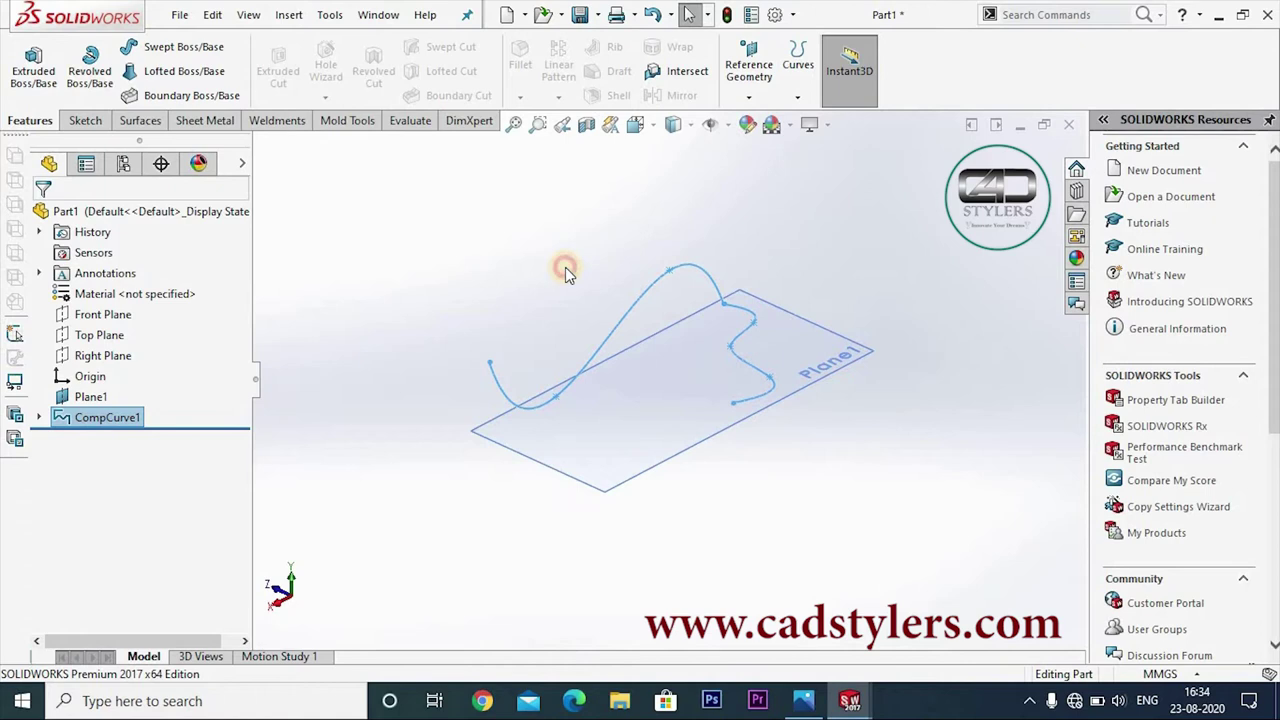
click(612, 300)
click(622, 325)
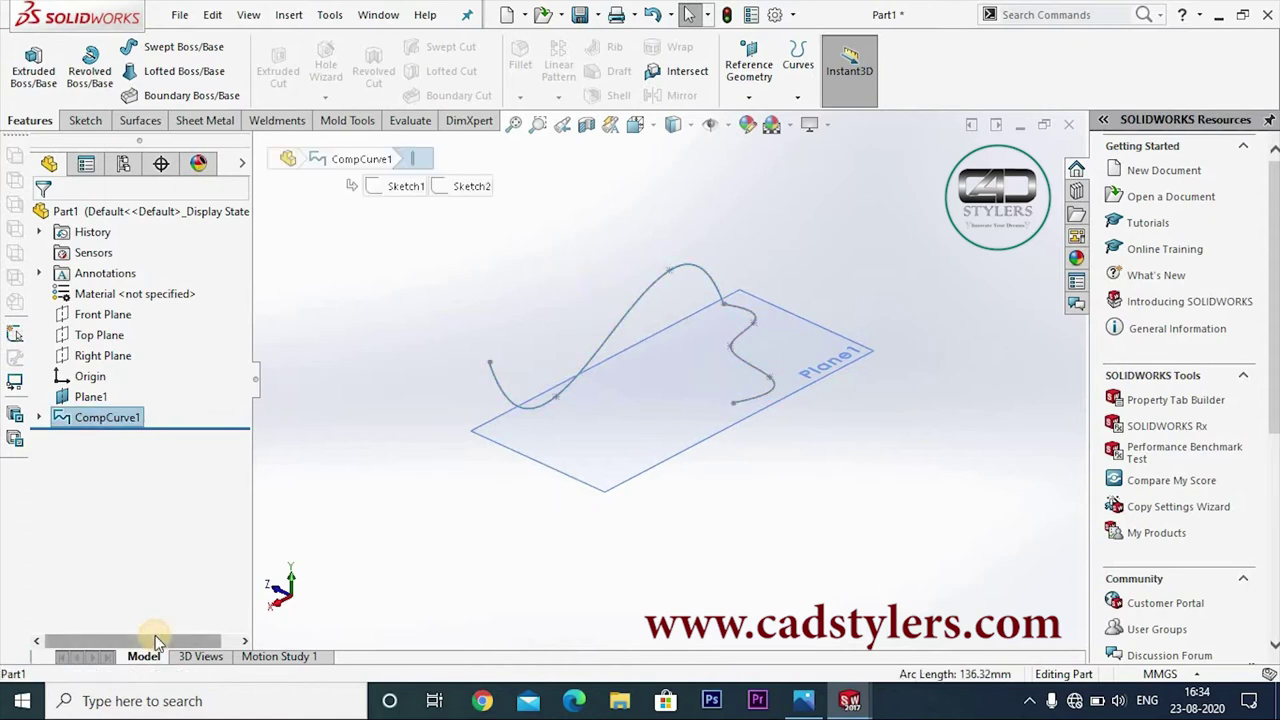
click(491, 526)
middle_drag(491, 528, 494, 543)
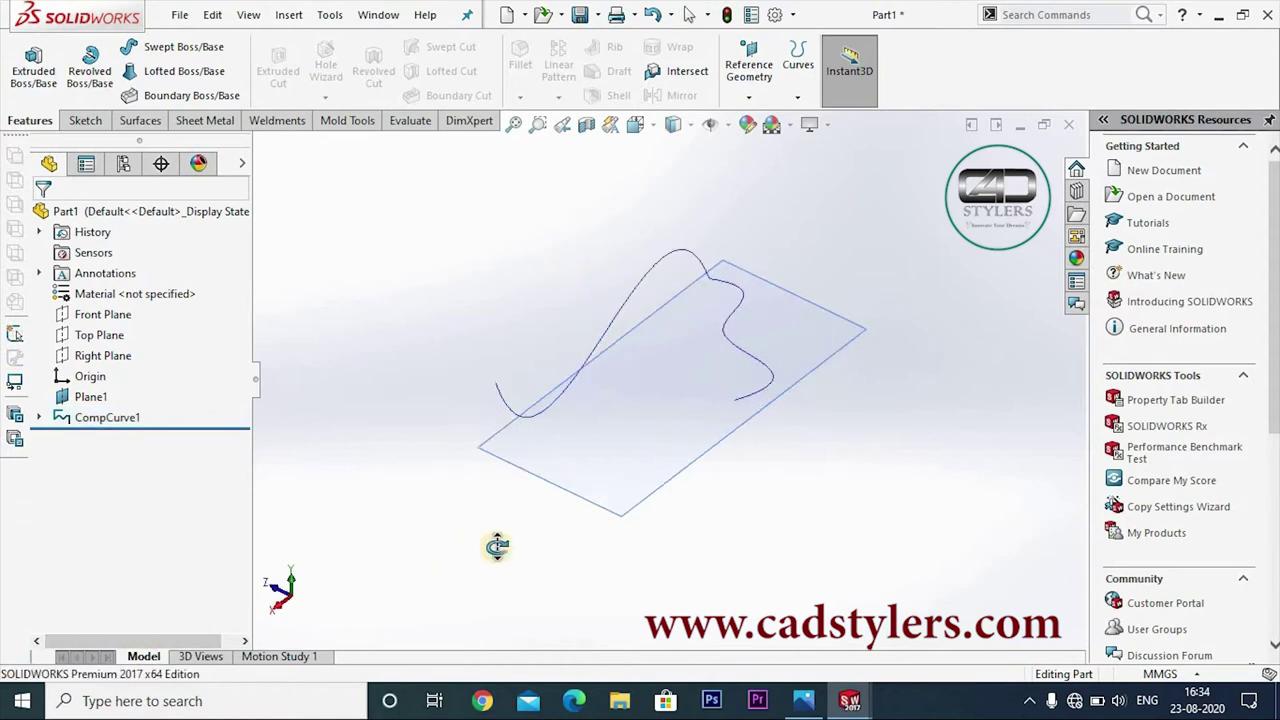
Create Sweep1 with a 10 mm circular profile along CompCurve1 and orbit to inspect it
click(168, 47)
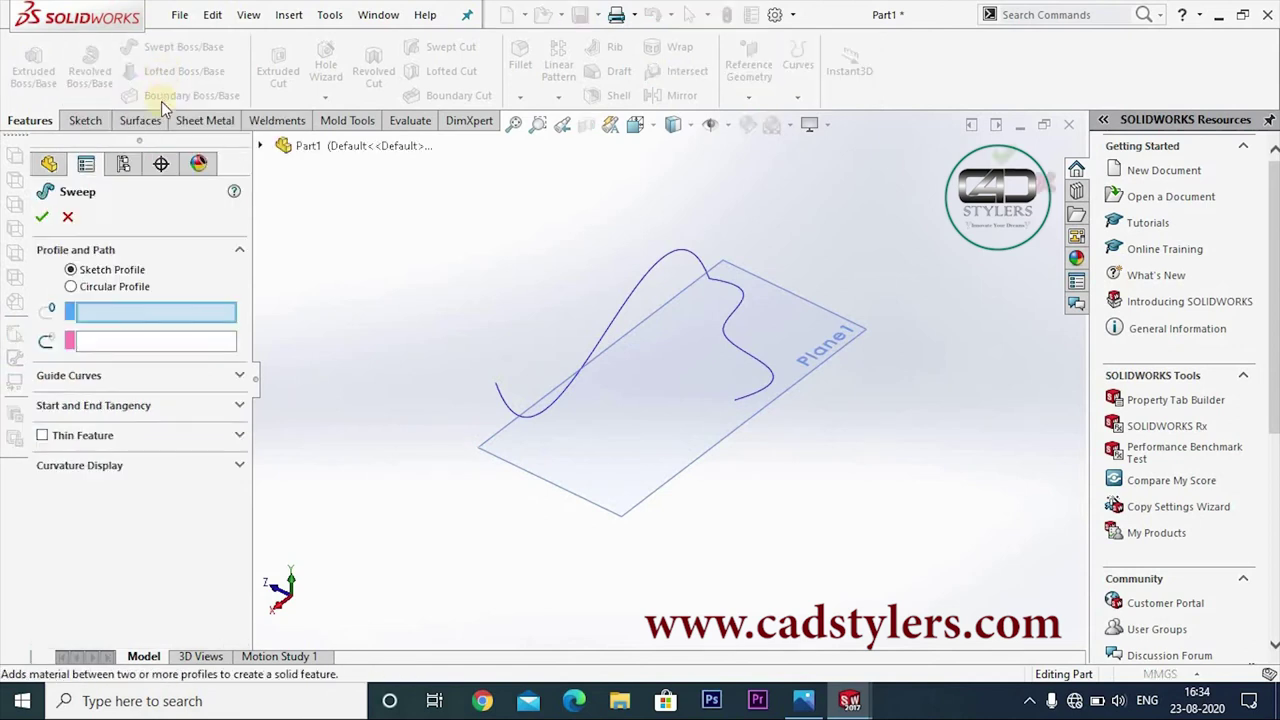
click(97, 288)
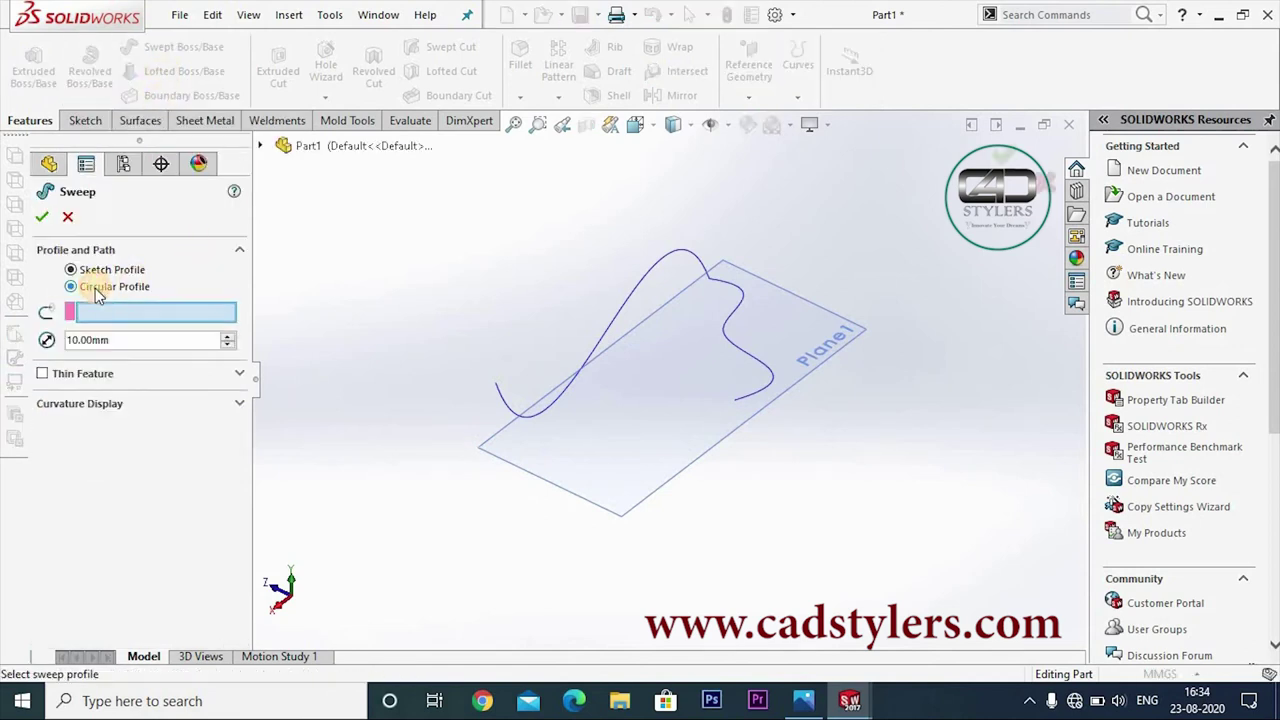
click(504, 405)
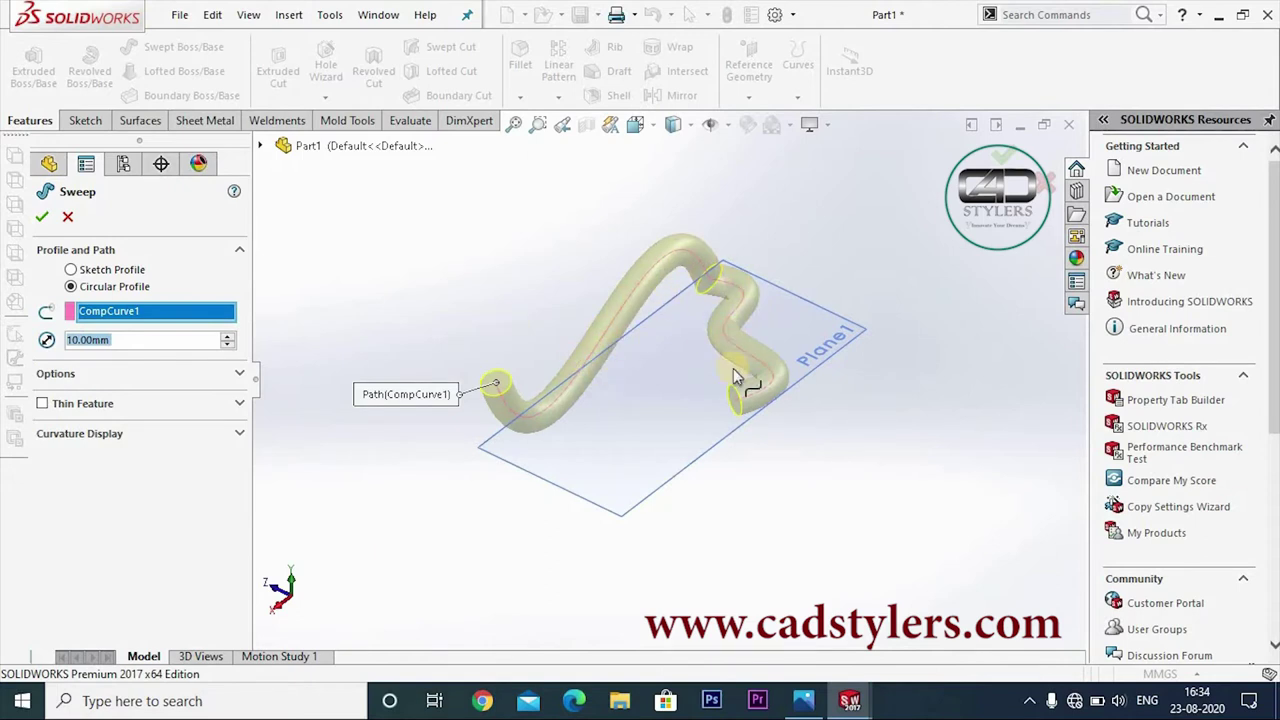
click(45, 216)
mouse_move(860, 517)
middle_down()
mouse_move(836, 469)
mouse_move(671, 466)
mouse_move(783, 474)
mouse_move(826, 517)
middle_up()
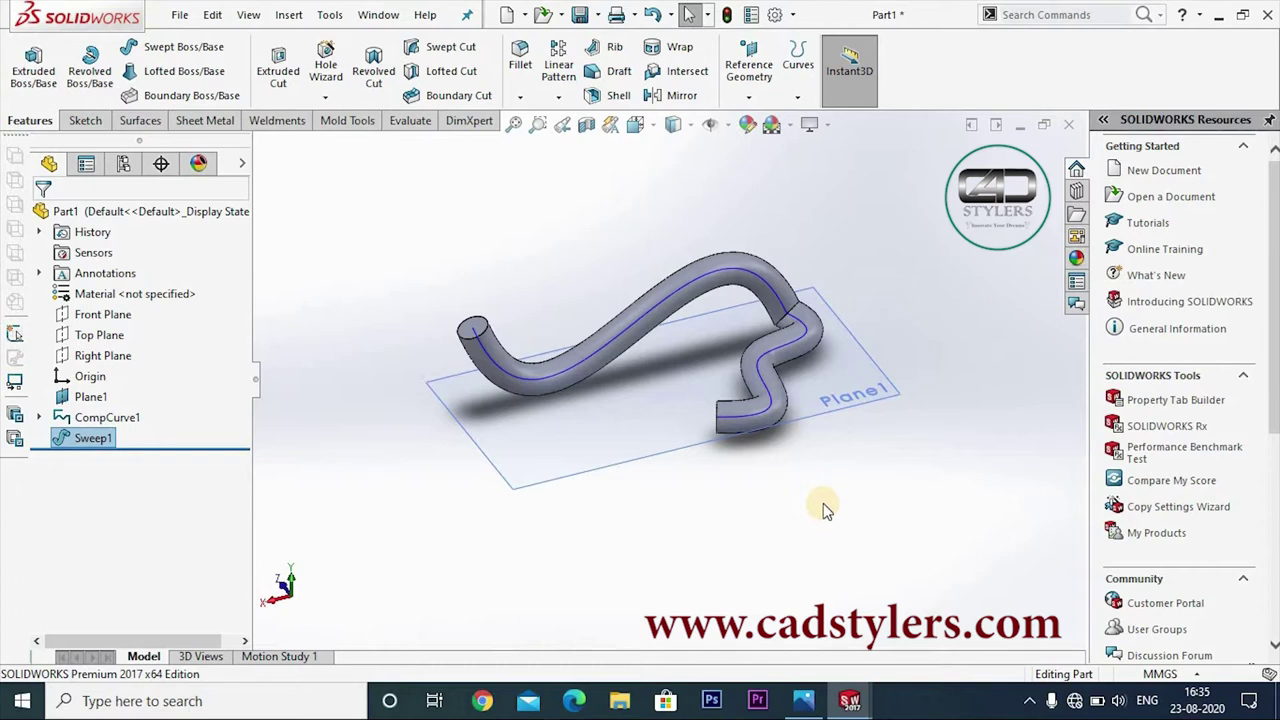
key(ctrl+n)
Create Part2 facing the Front Plane and bring up the first length.PNG reference drawing
click(760, 564)
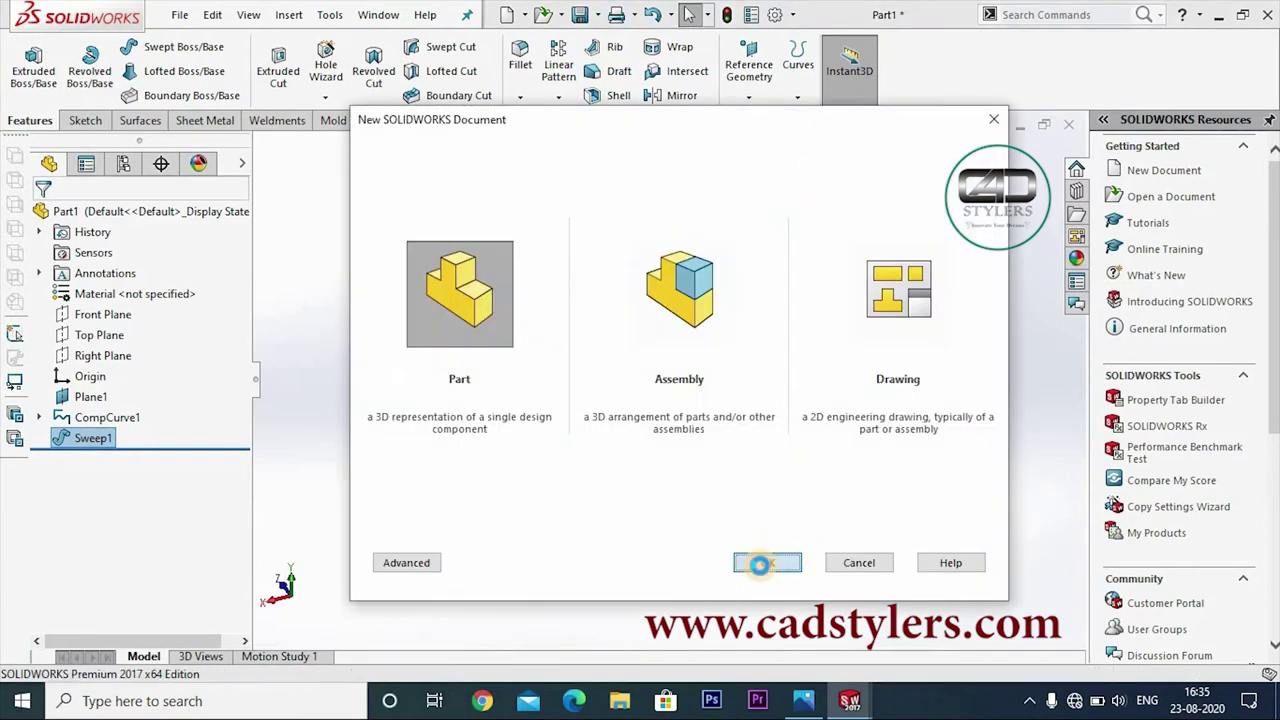
right_click(118, 318)
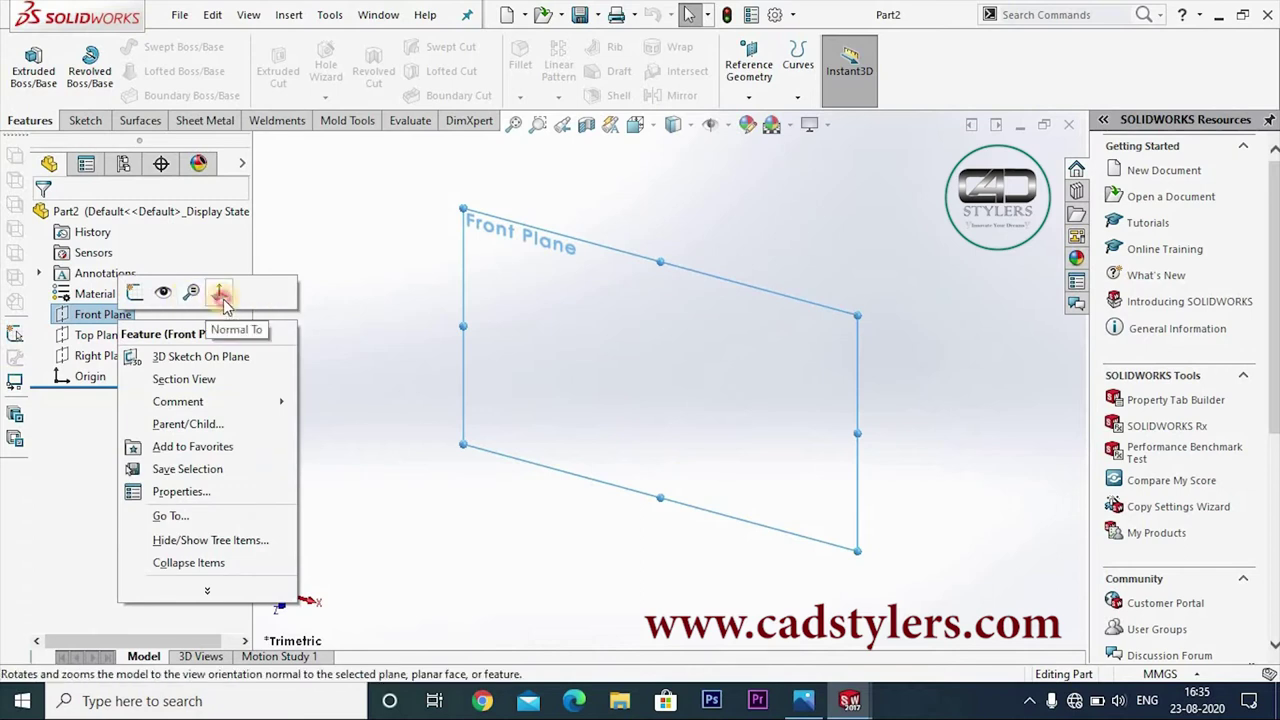
click(222, 293)
click(803, 700)
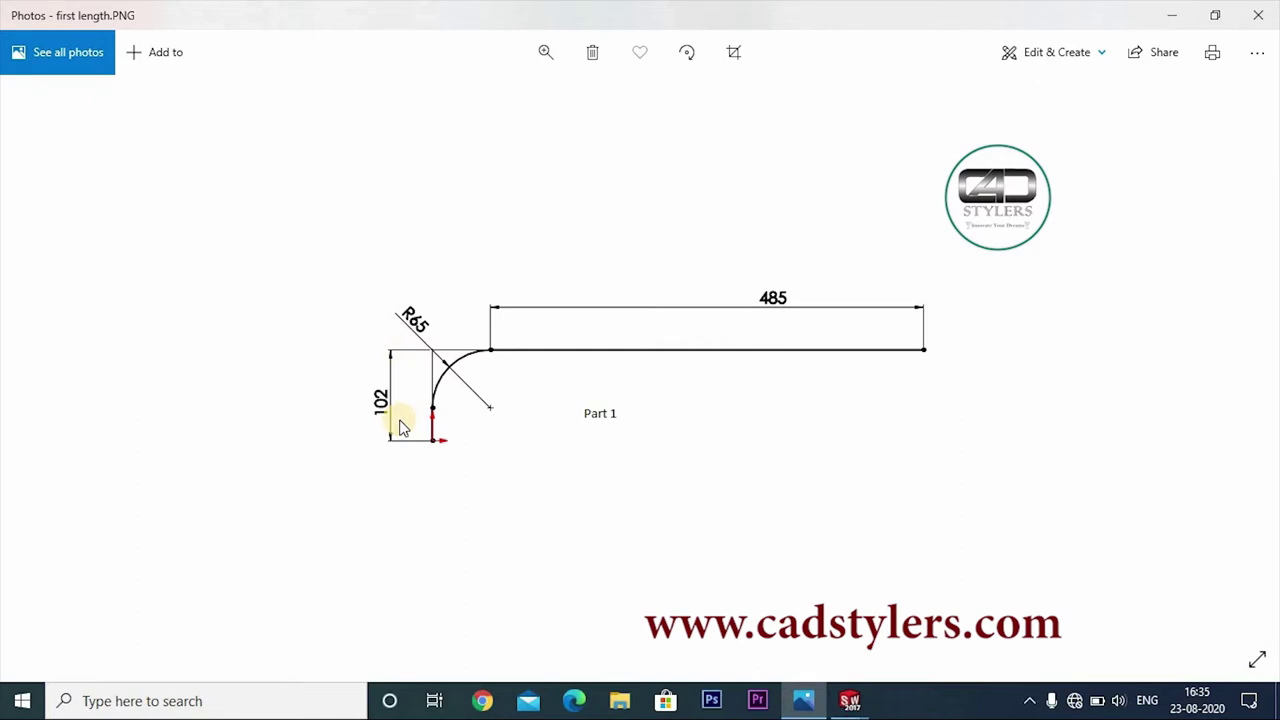
Go back from the reference image to SOLIDWORKS Part2
click(812, 705)
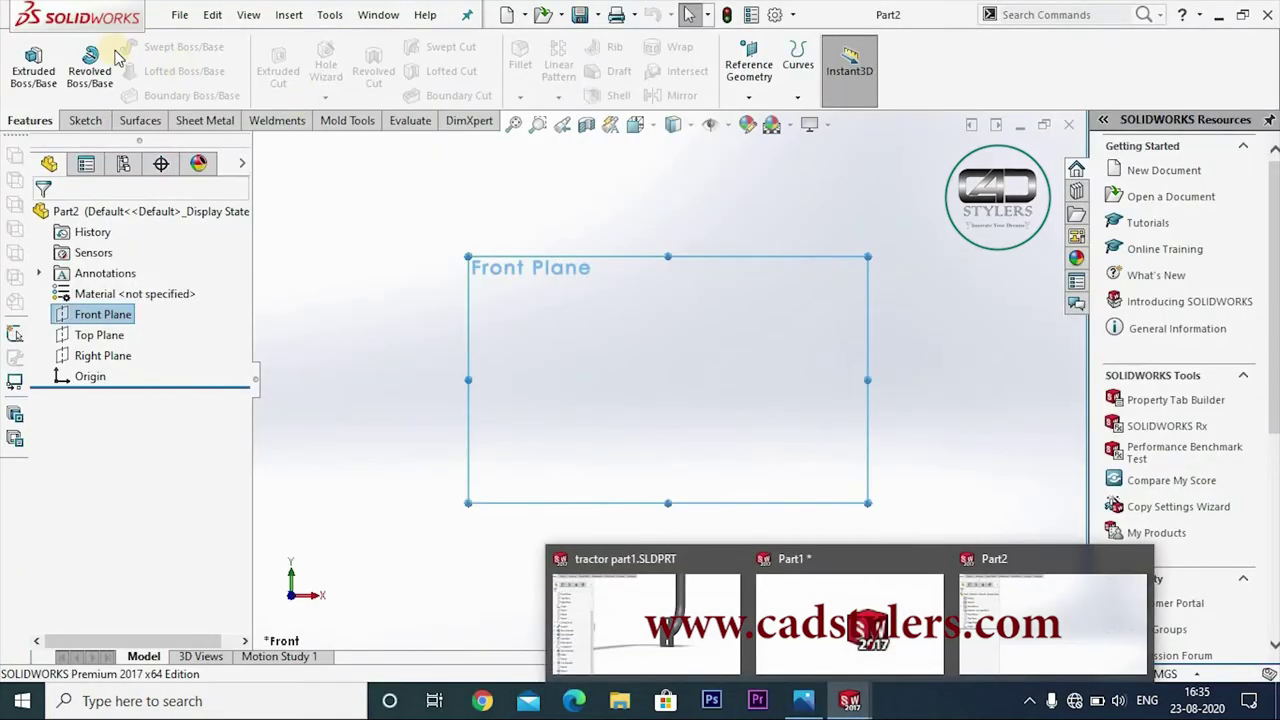
Draw a horizontal line and a vertical line from the origin on the Front Plane
click(86, 121)
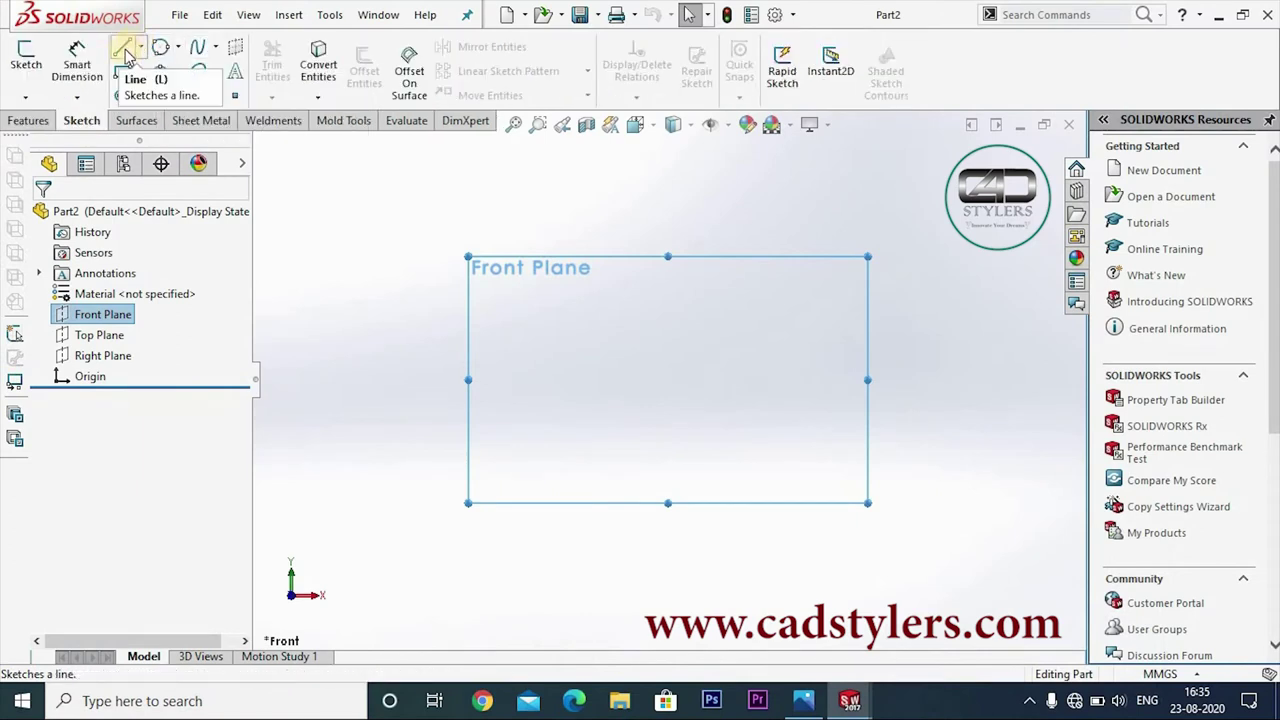
click(123, 50)
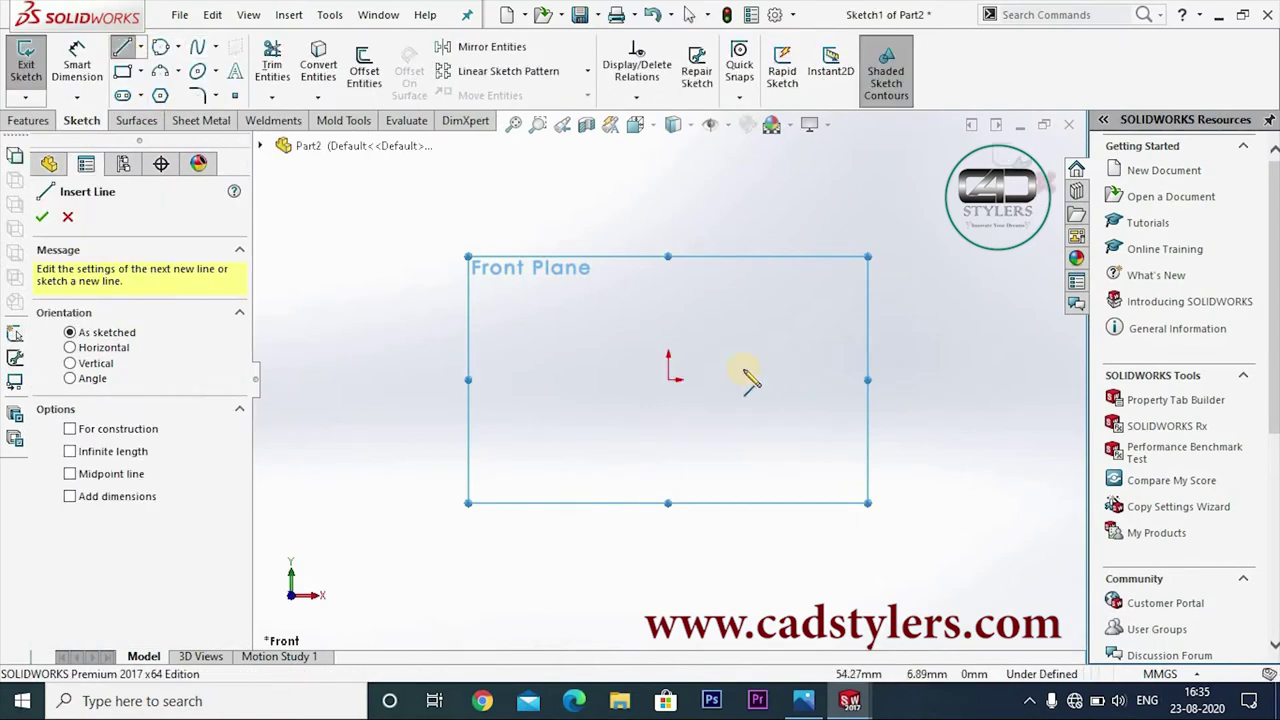
drag(669, 380, 930, 379)
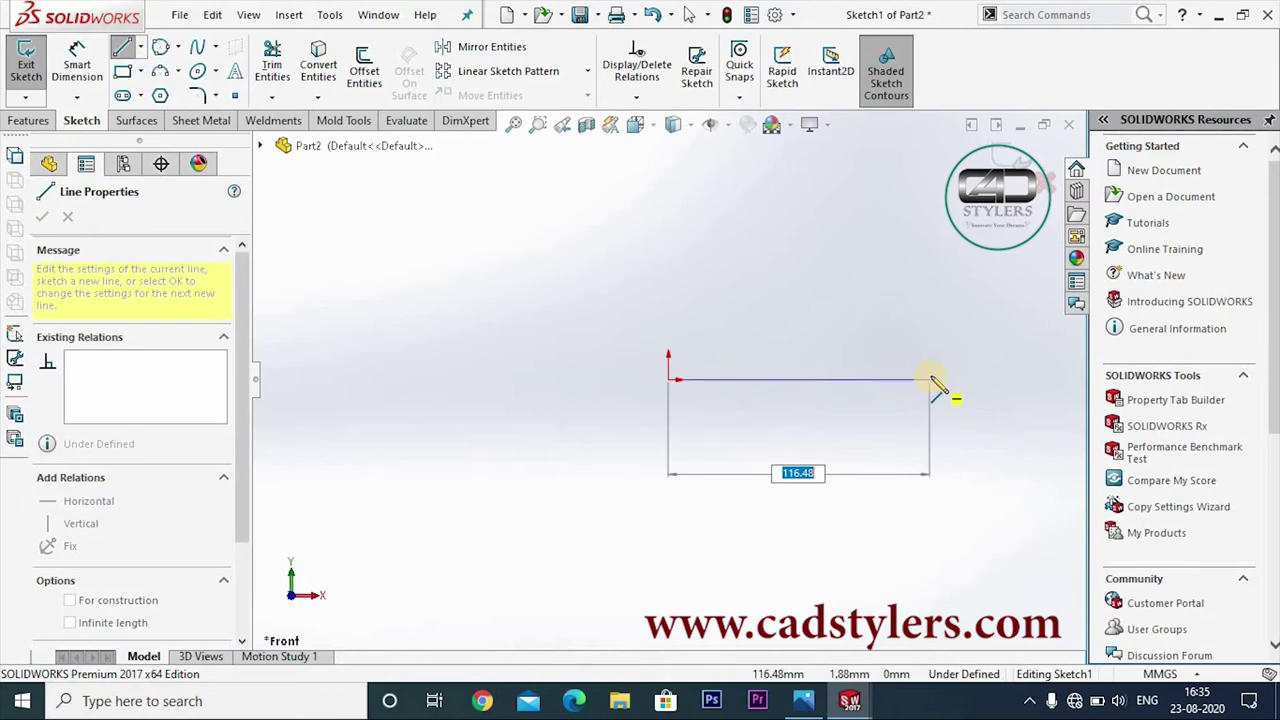
right_click(968, 388)
click(972, 393)
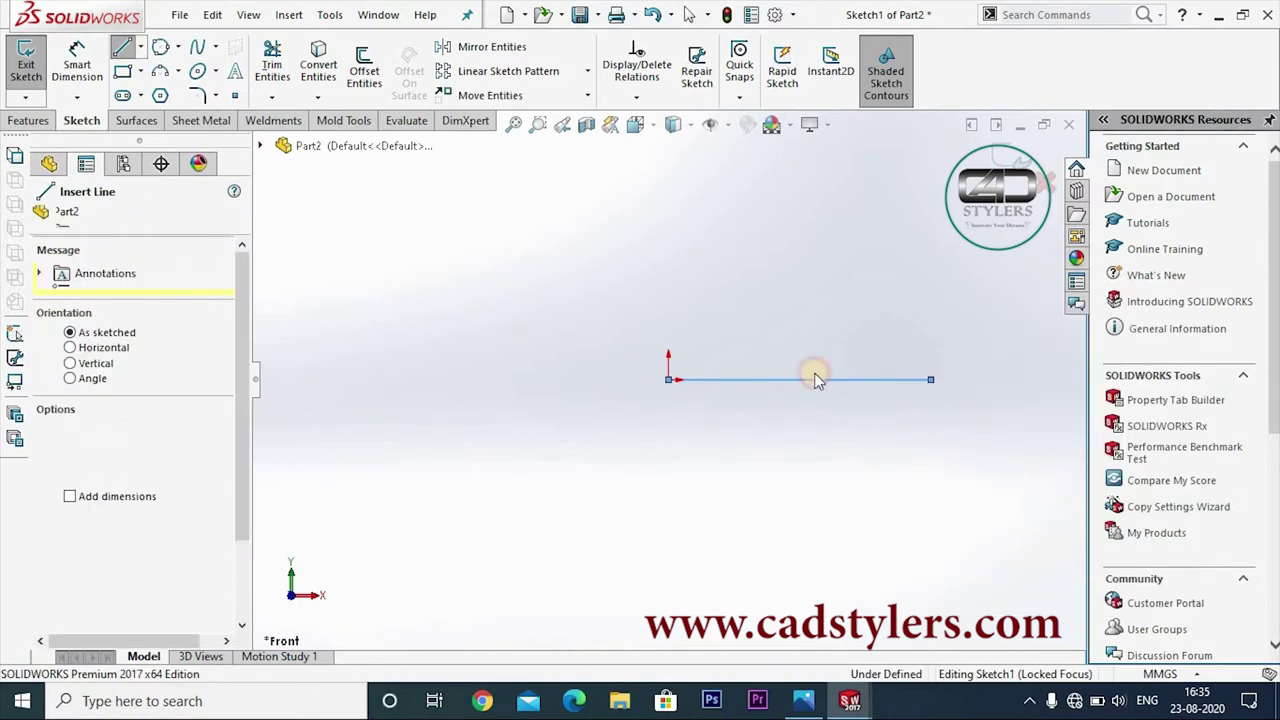
click(123, 47)
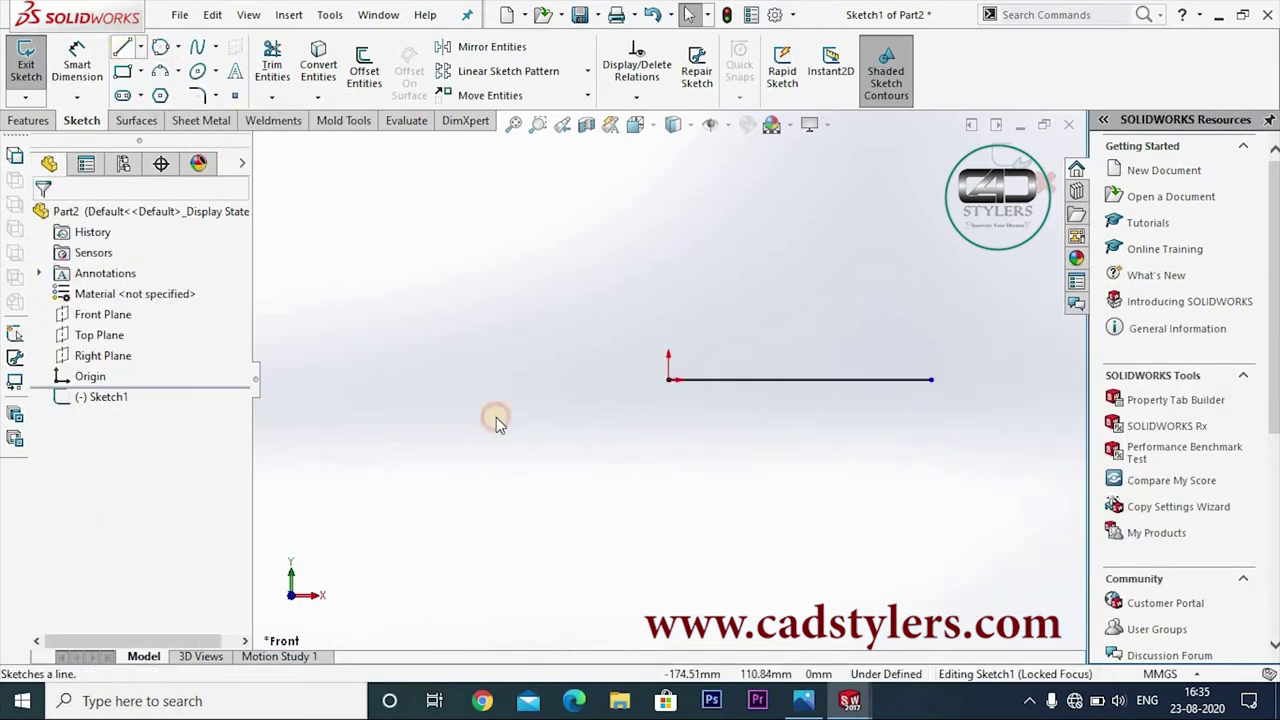
drag(669, 381, 669, 497)
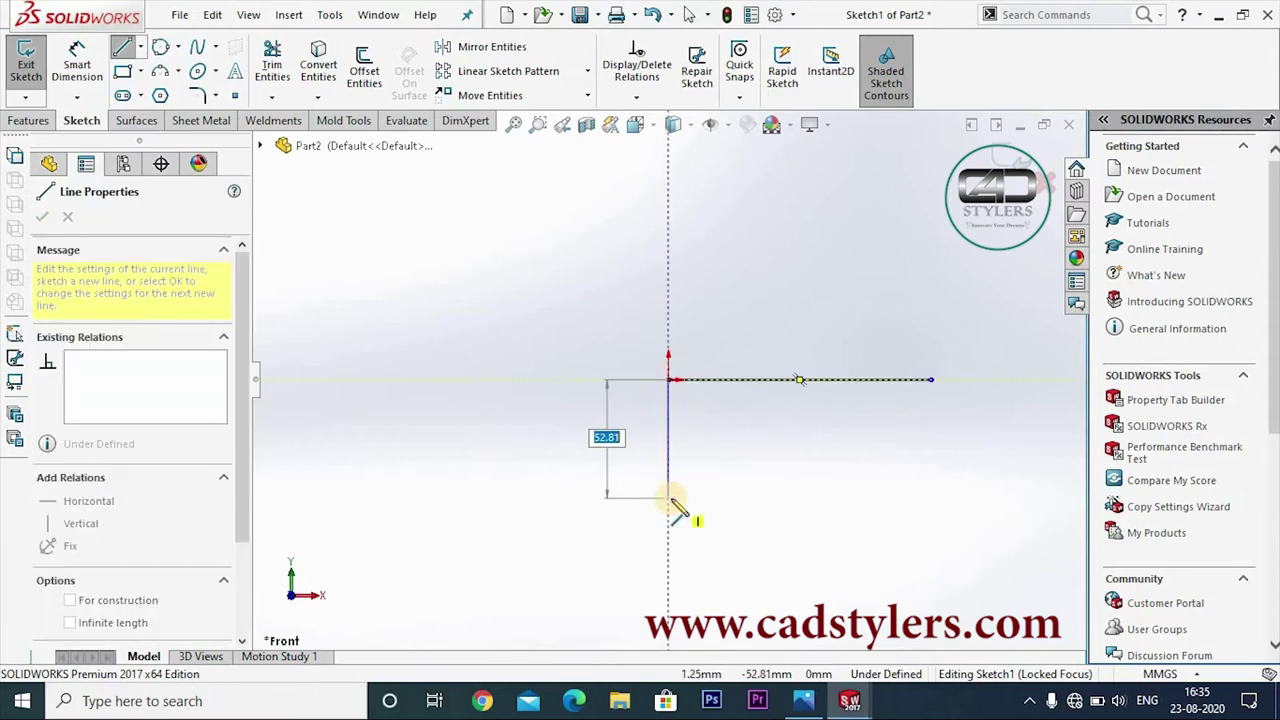
right_click(760, 500)
click(760, 500)
Dimension the horizontal line to 550 mm, entered as 485+65
click(77, 62)
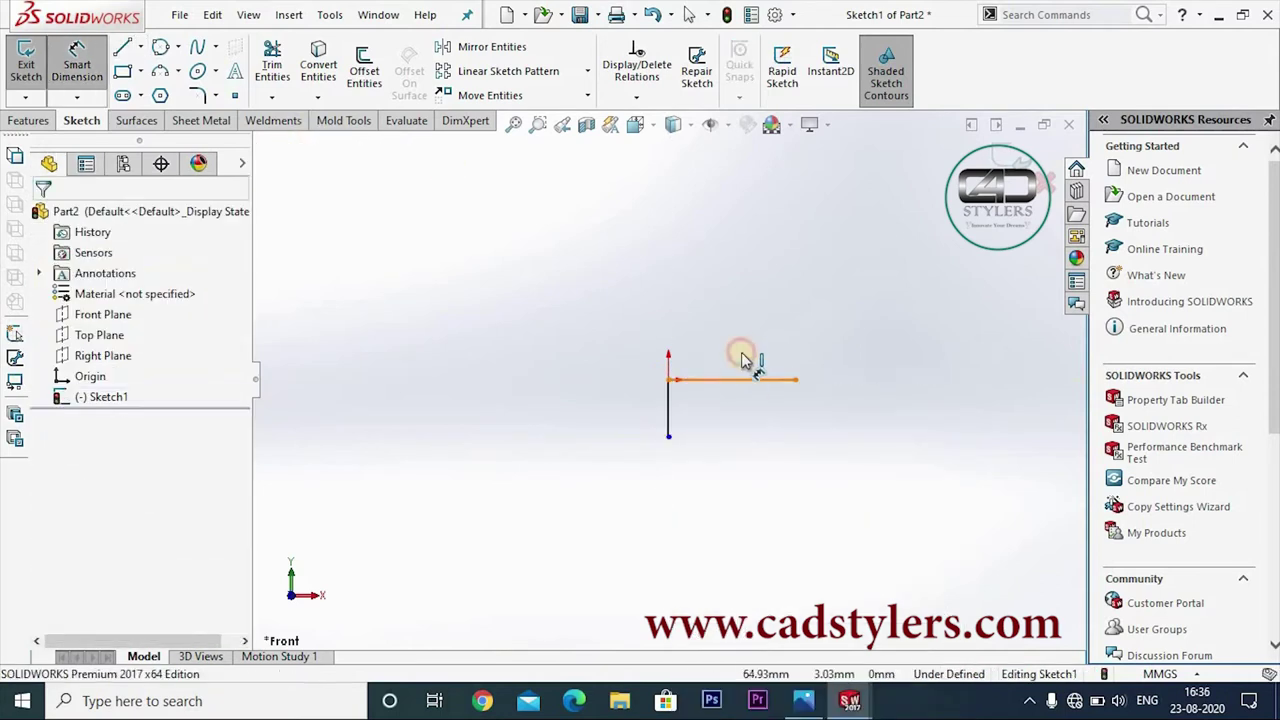
click(745, 379)
click(745, 335)
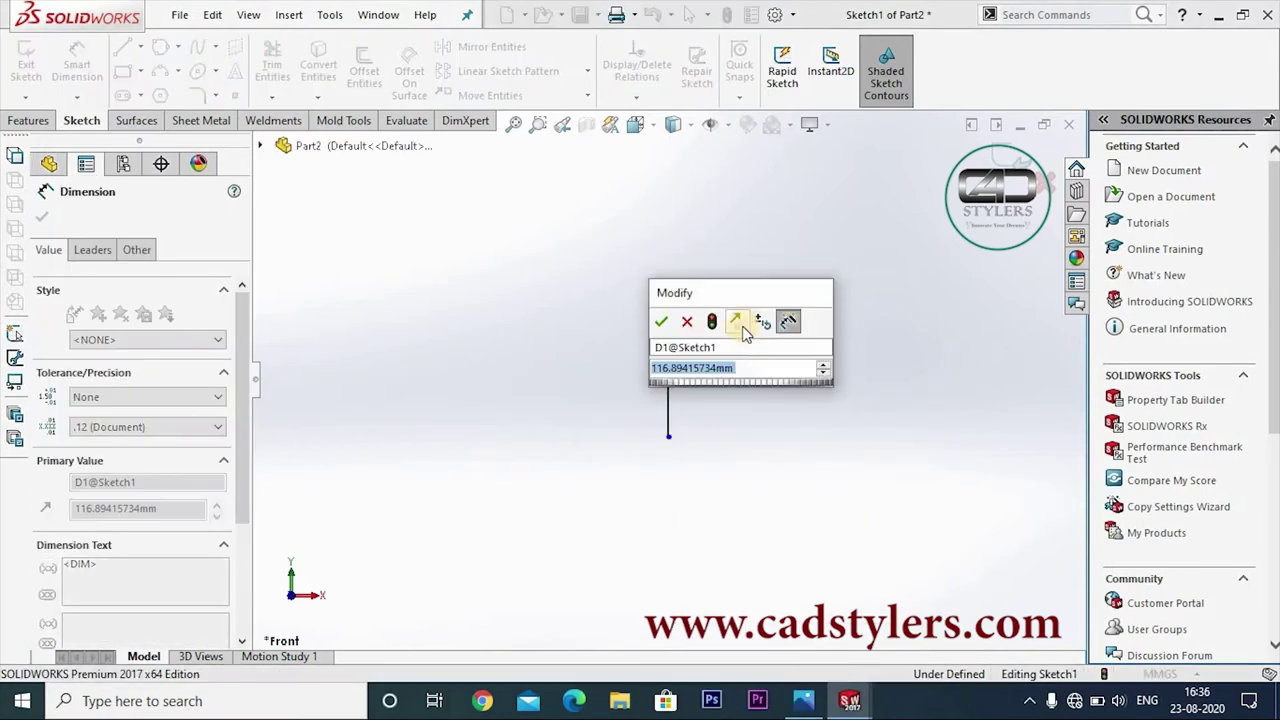
text(485)
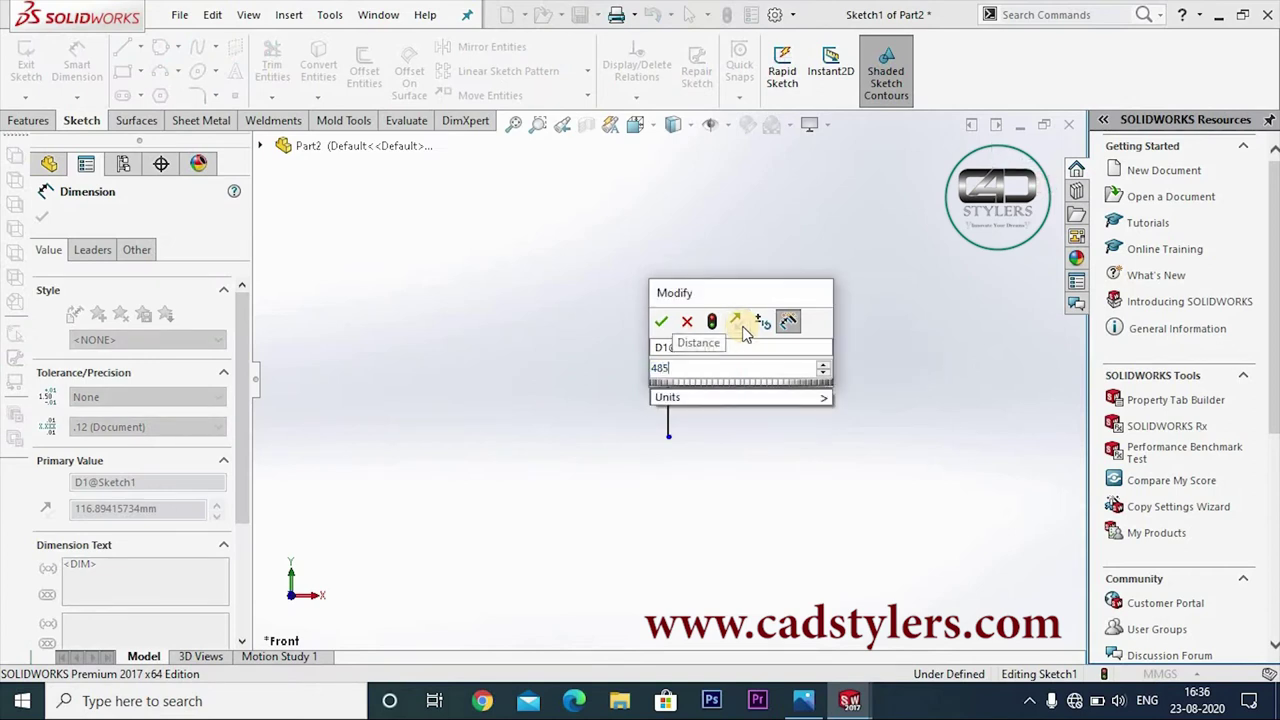
text(+65)
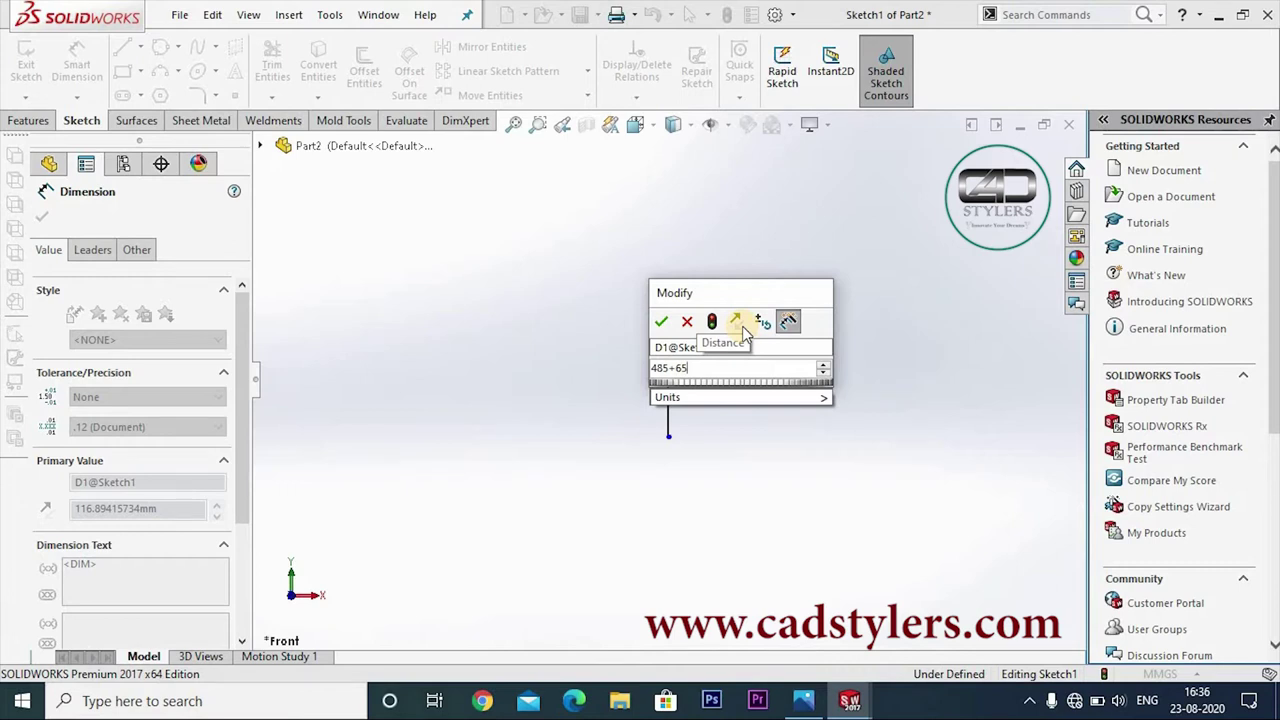
key(Return)
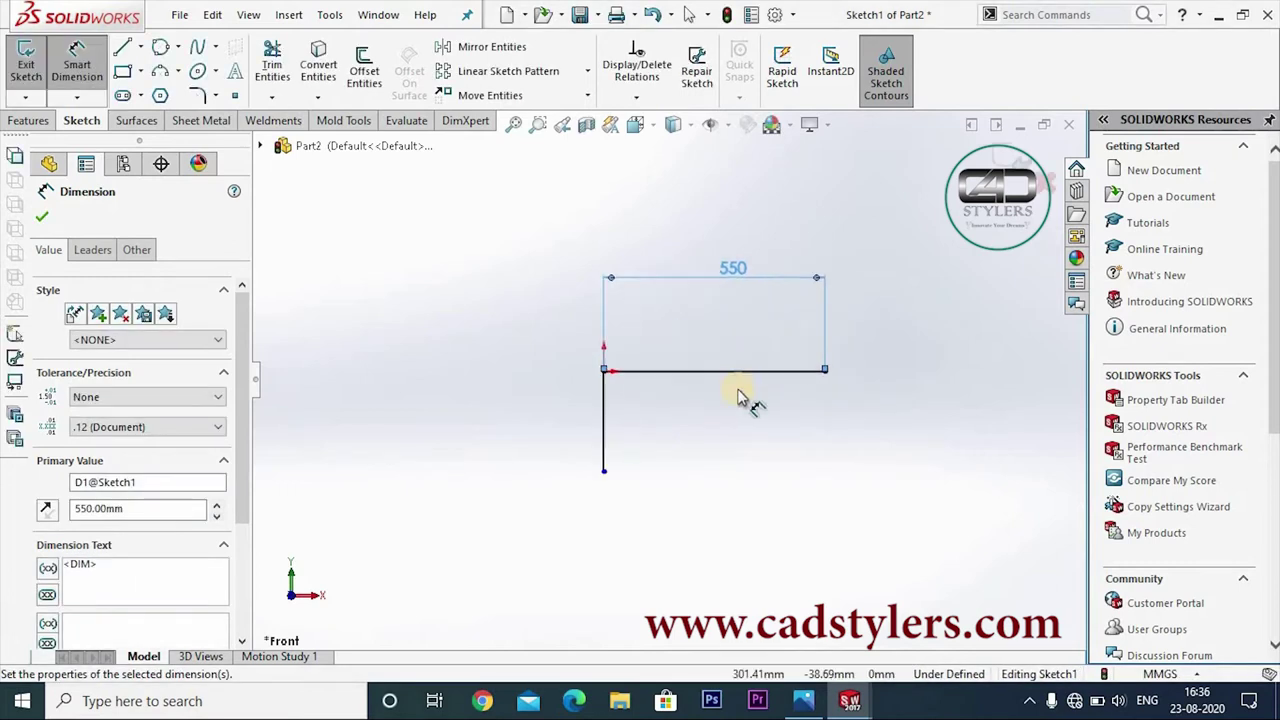
Dimension the vertical line in Sketch1 to 102 mm
click(604, 418)
click(560, 420)
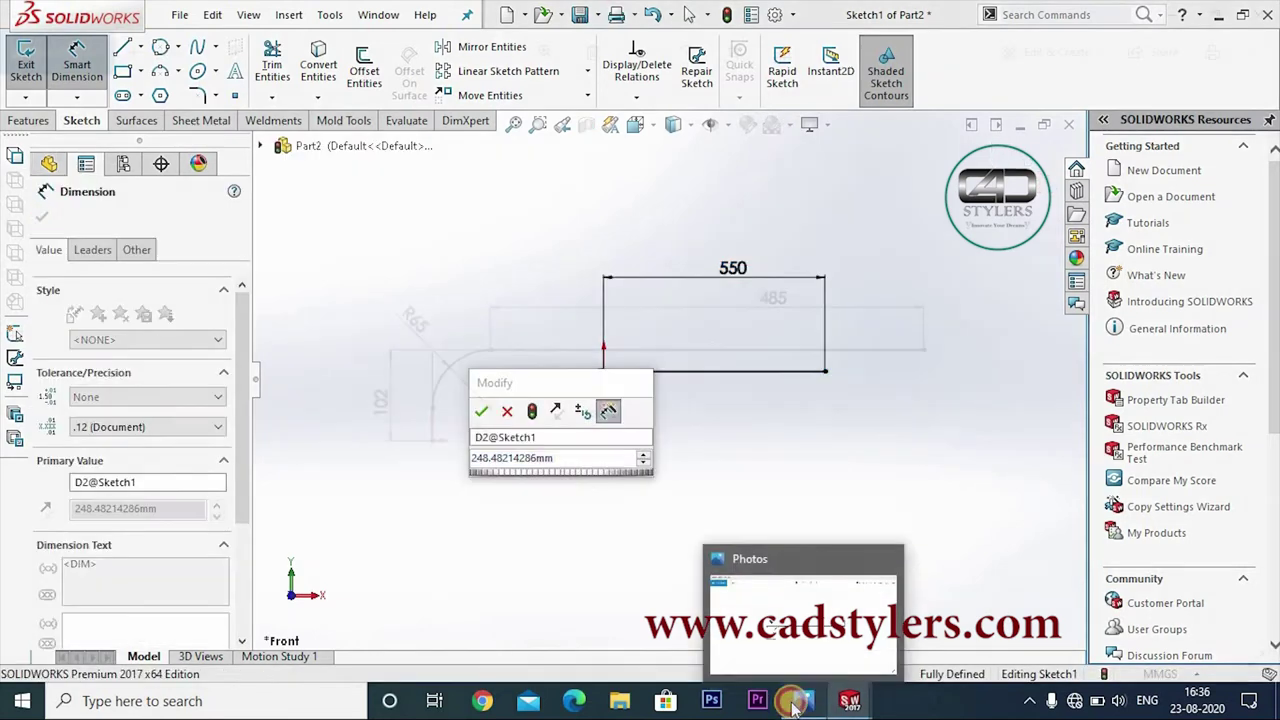
click(803, 701)
click(803, 701)
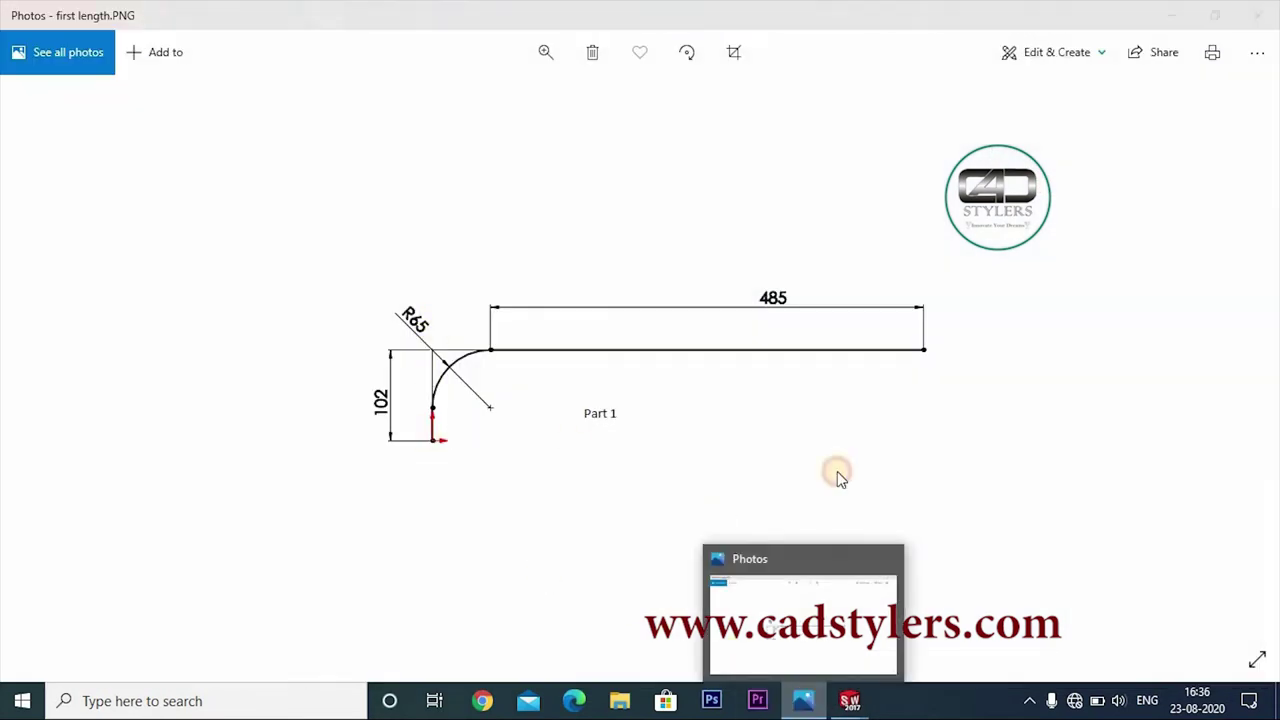
click(545, 468)
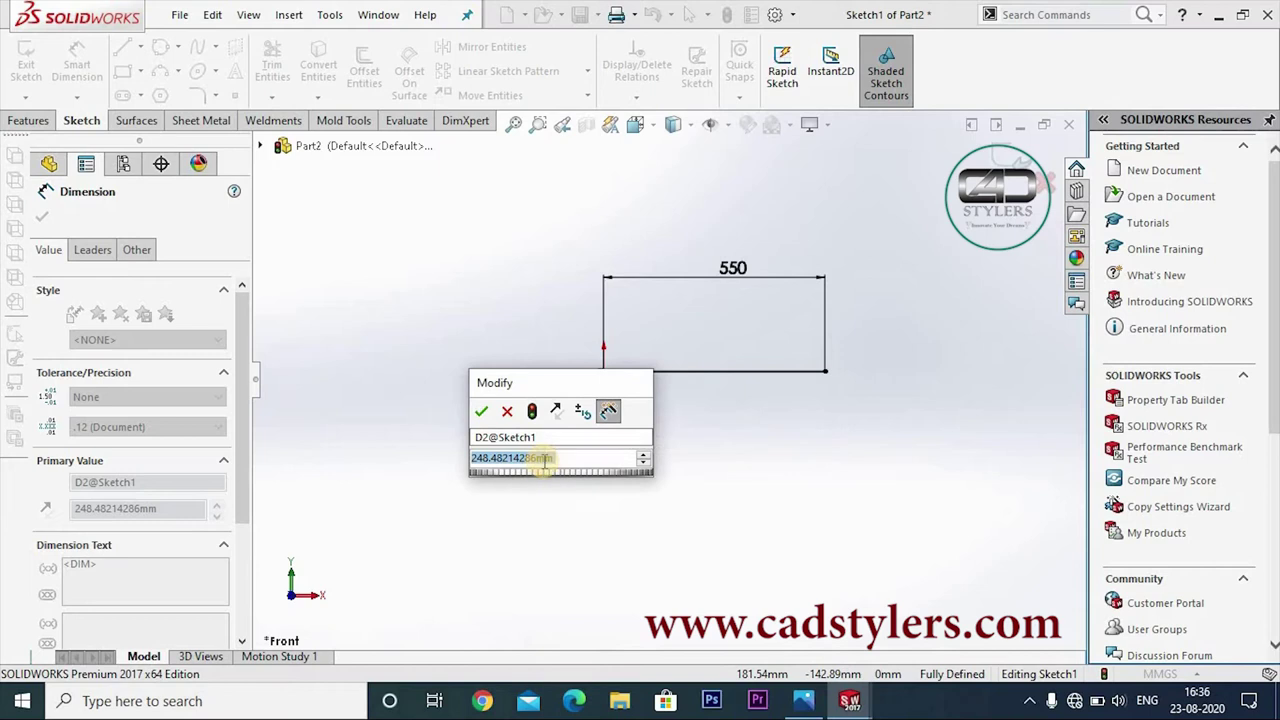
text(102)
key(Return)
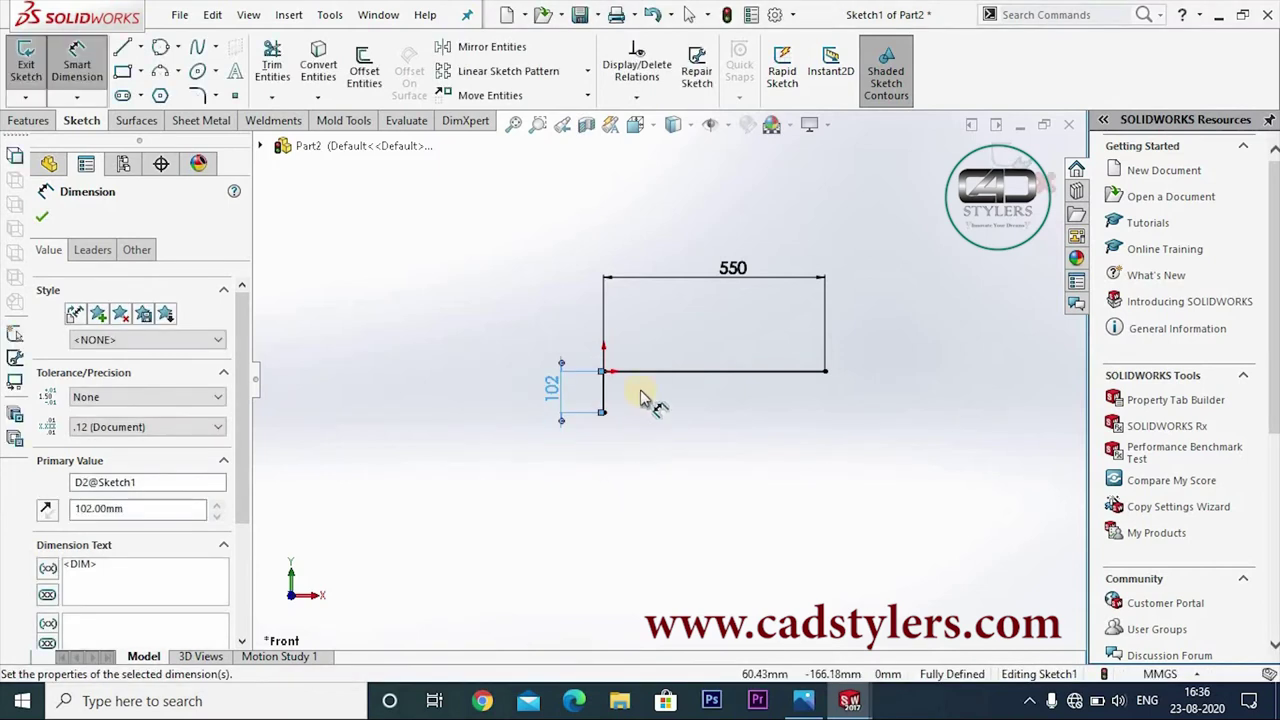
Round the corner where the 102 and 550 lines meet with an R65 sketch fillet
scroll(643, 397, down, 5)
click(197, 95)
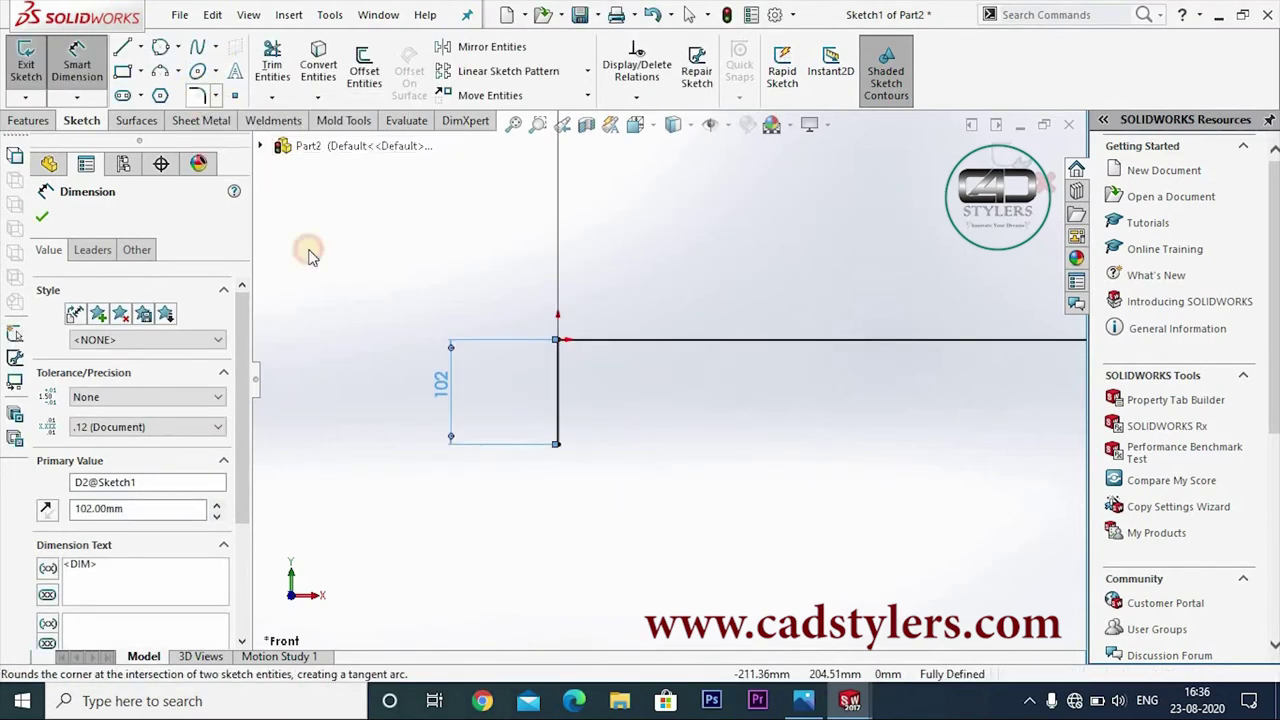
click(557, 340)
text(65)
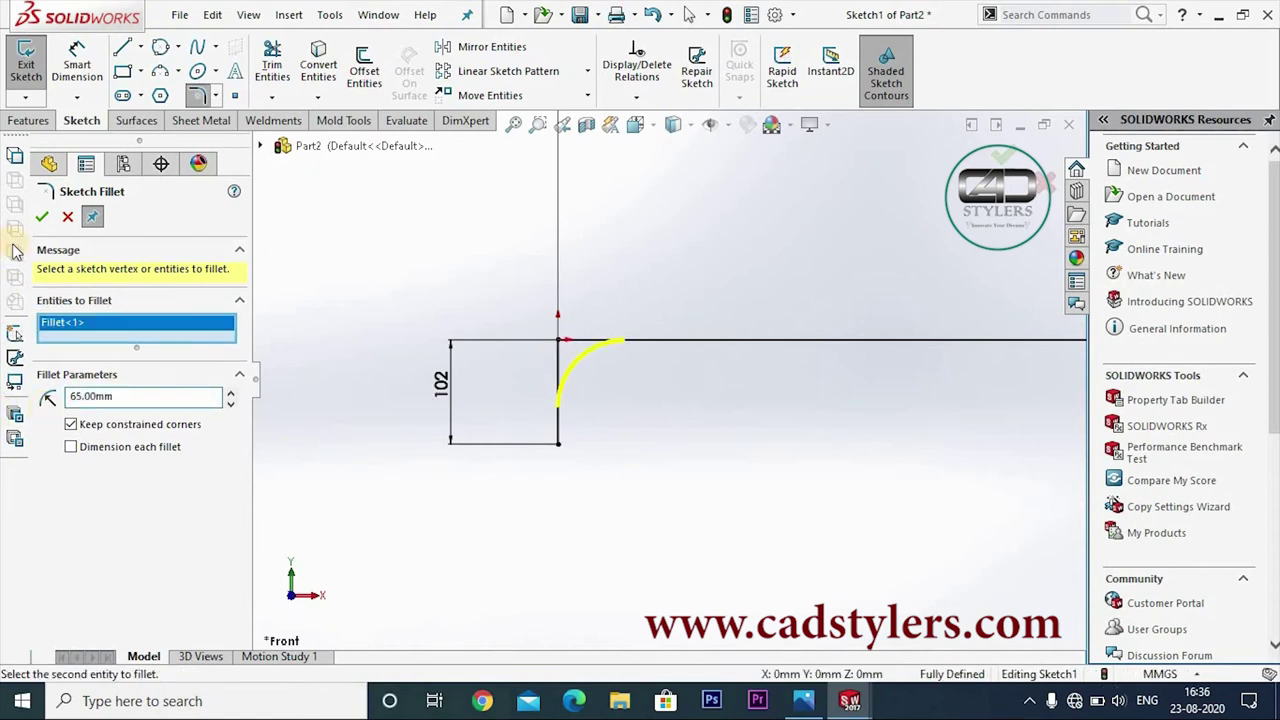
click(41, 217)
scroll(437, 415, up, 2)
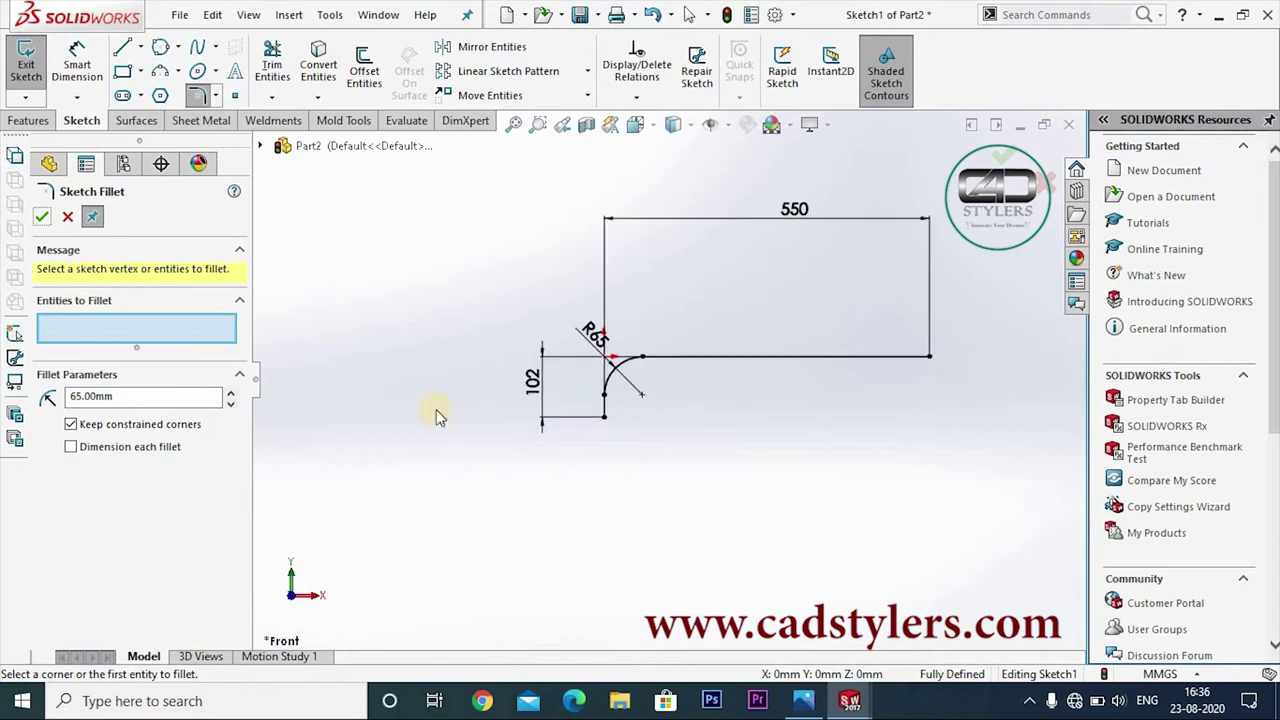
key(Escape)
scroll(680, 465, up, 1)
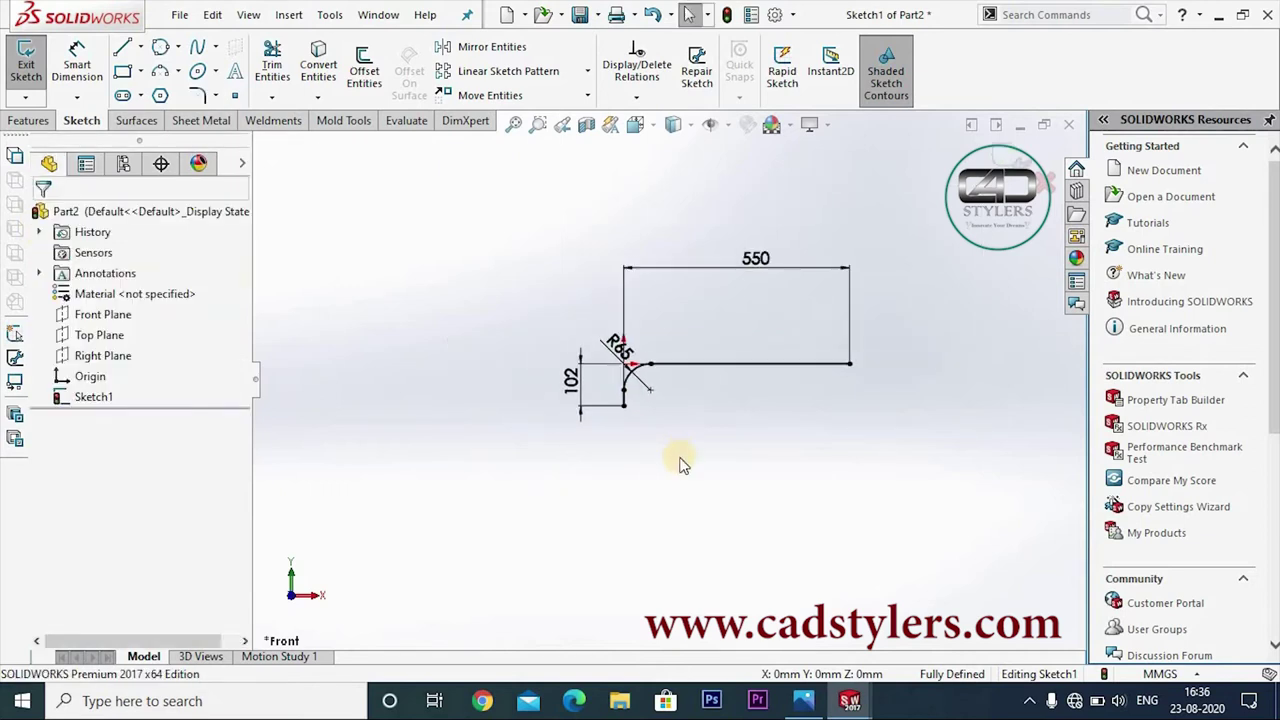
Exit Sketch1 and review the R65 arc reference drawing for part 2
click(1013, 158)
middle_drag(943, 357, 928, 462)
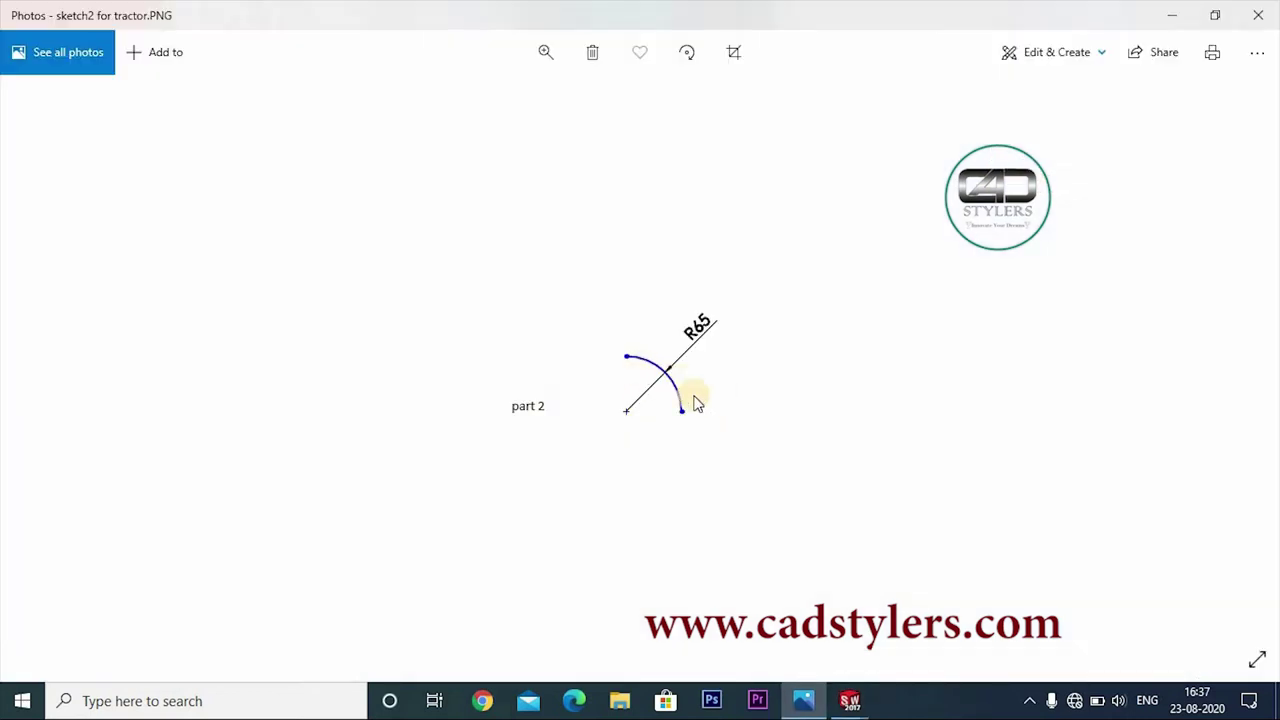
click(800, 701)
Orbit the finished tractor part1 pipe model for comparison, then return to Part2
key(ctrl+Tab)
mouse_move(620, 380)
middle_down()
mouse_move(655, 380)
mouse_move(709, 336)
middle_up()
mouse_move(714, 255)
middle_down()
mouse_move(543, 414)
mouse_move(529, 371)
mouse_move(460, 325)
middle_up()
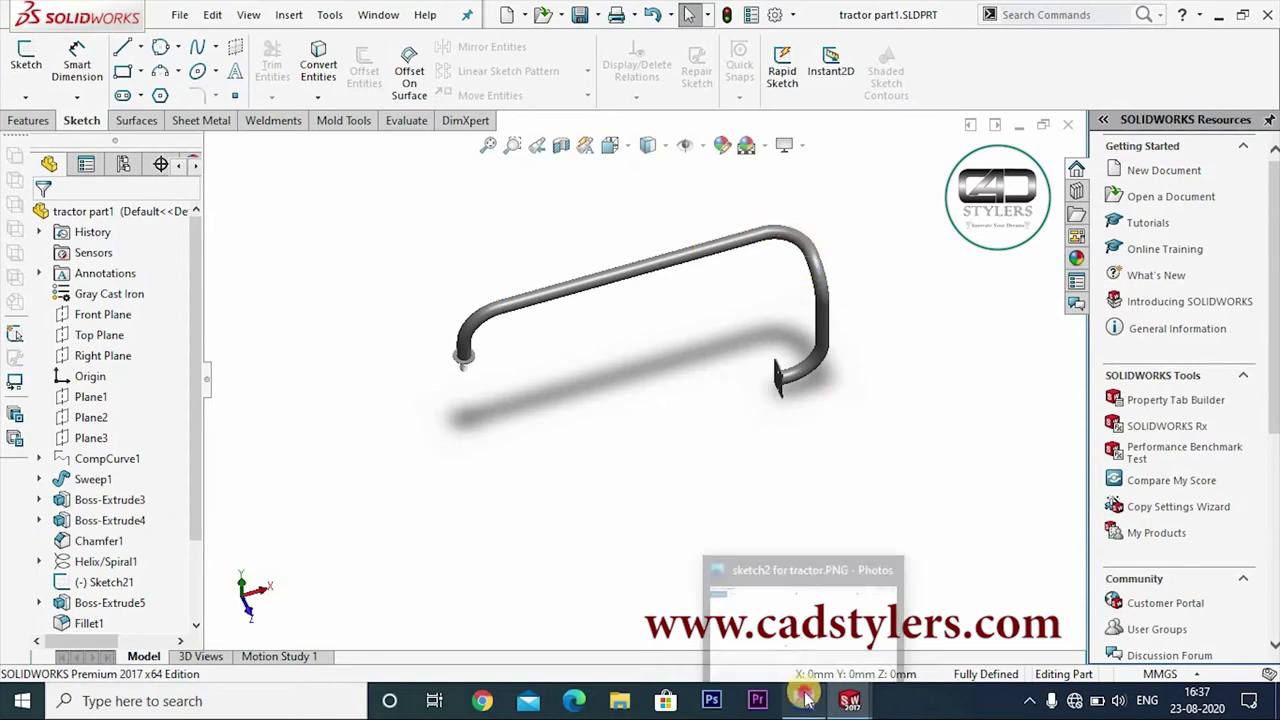
click(800, 595)
Start a new sketch on Part2's Top Plane
middle_drag(722, 538, 877, 361)
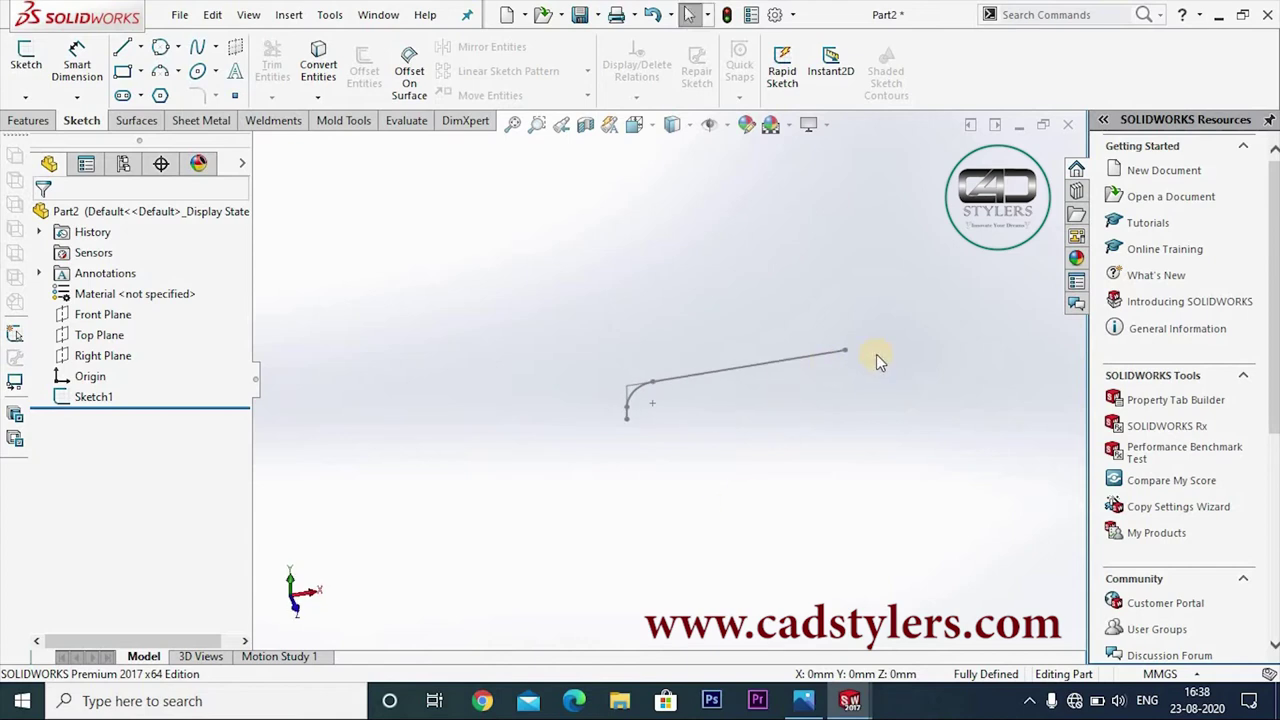
click(97, 336)
mouse_move(423, 523)
middle_down()
mouse_move(430, 460)
mouse_move(374, 466)
mouse_move(400, 477)
mouse_move(722, 288)
middle_up()
click(26, 60)
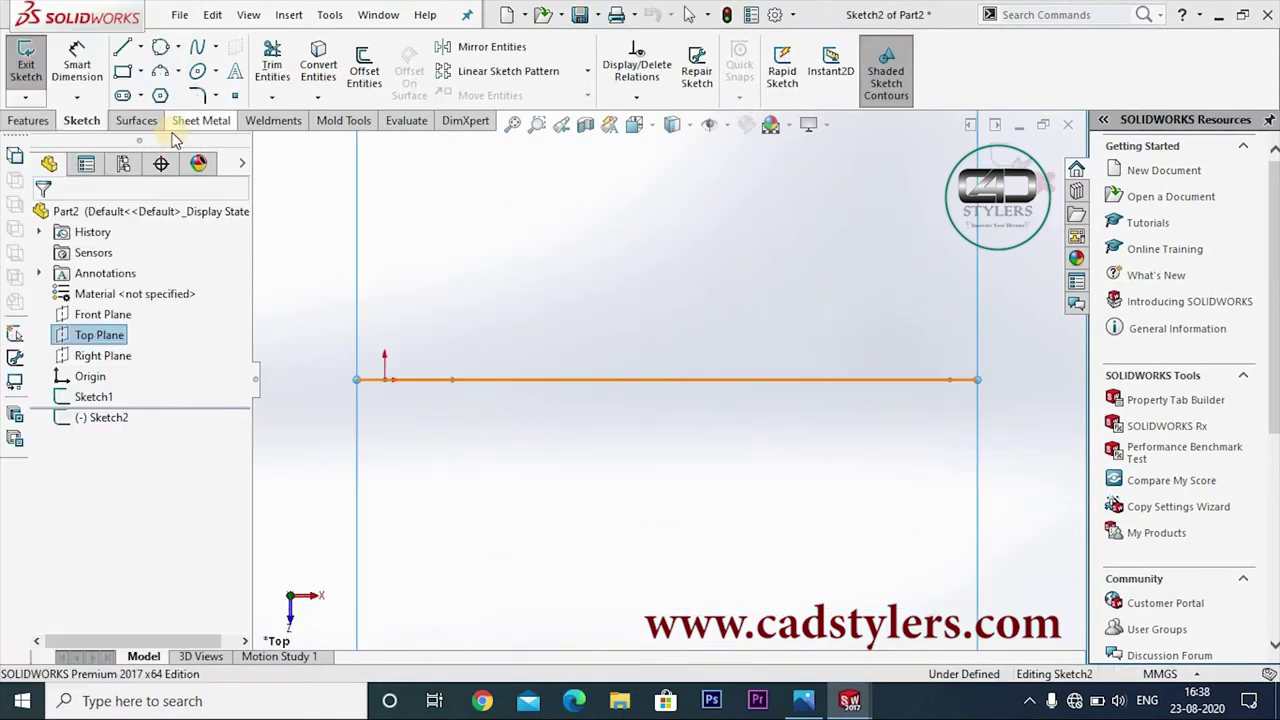
Draw a short horizontal line joined to a vertical line going down
click(121, 52)
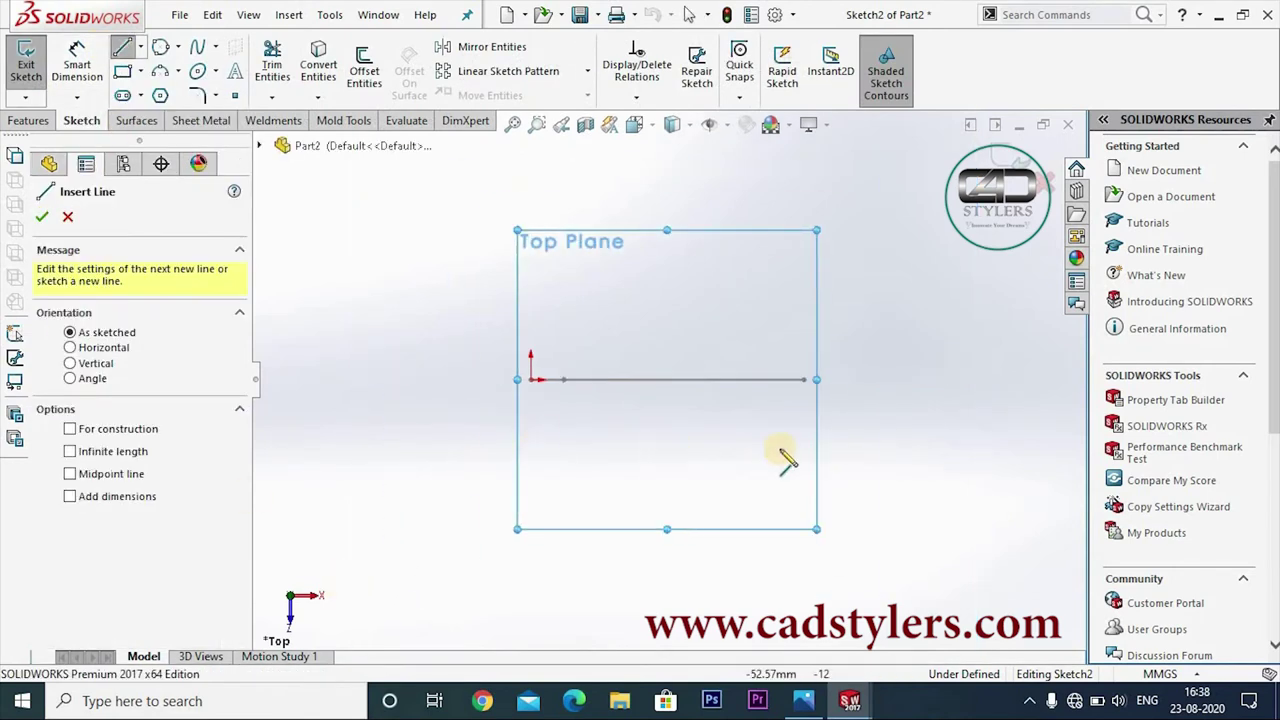
scroll(812, 404, down, 2)
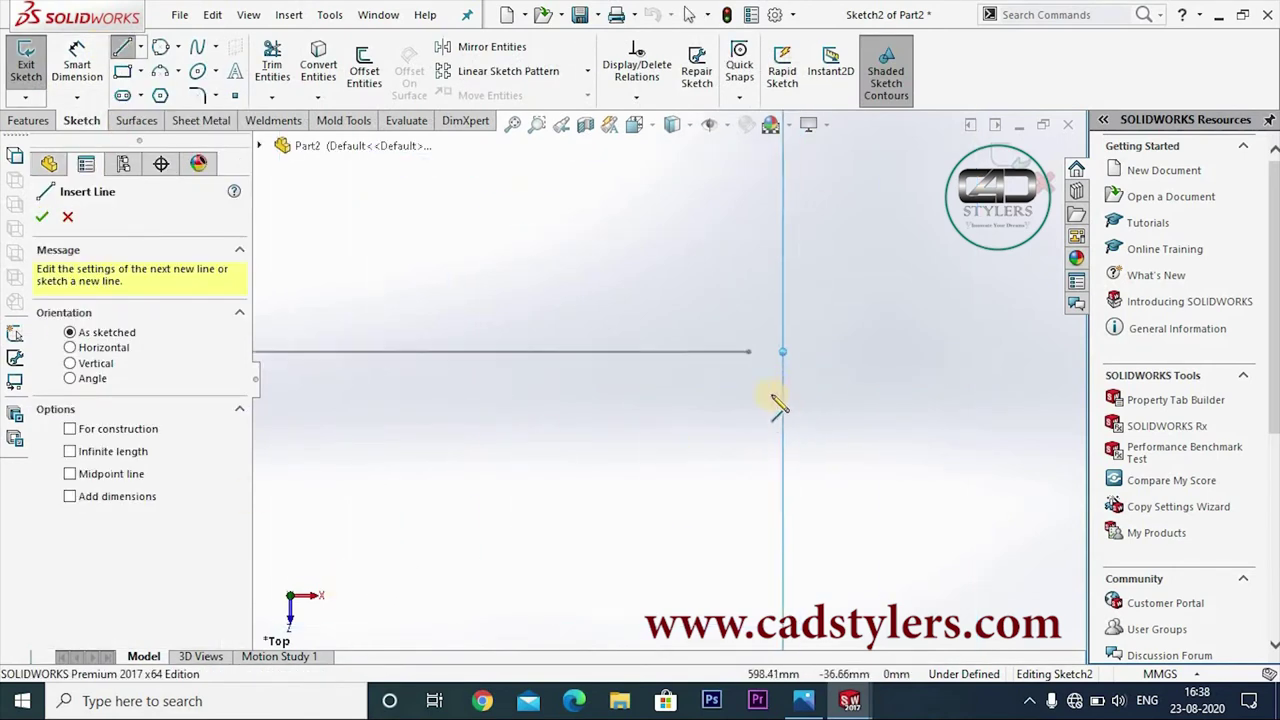
click(750, 344)
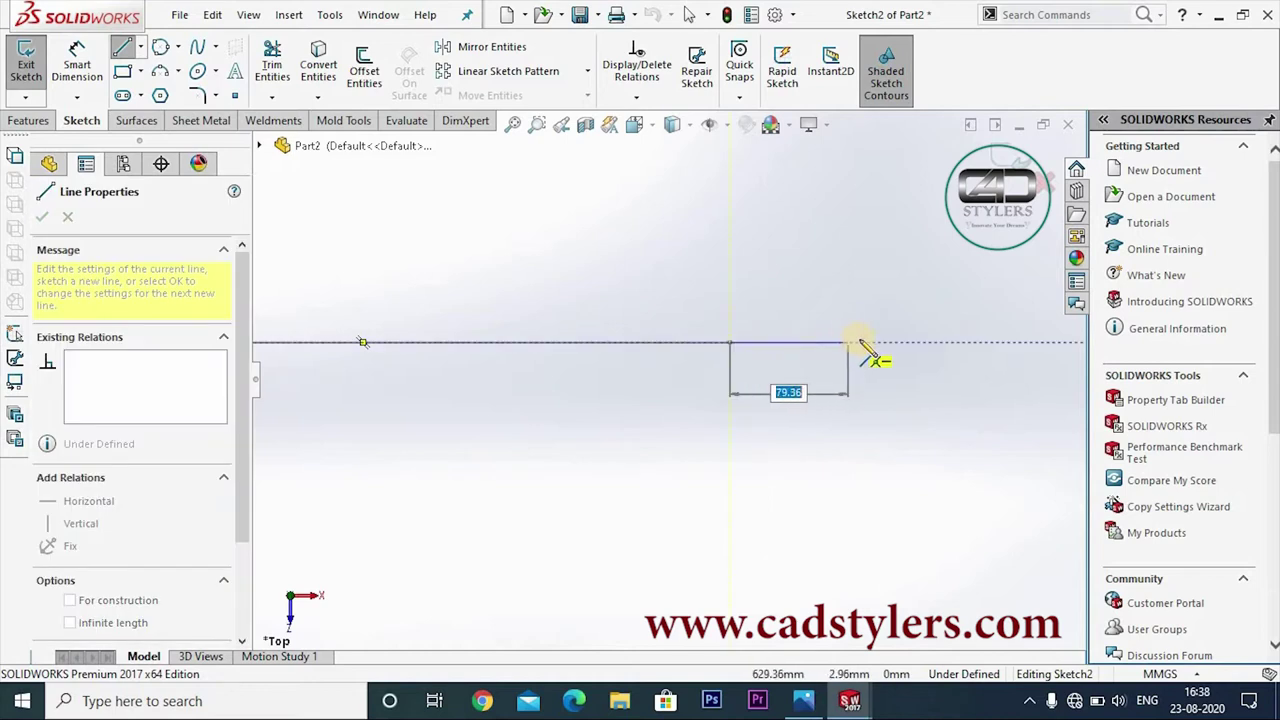
click(860, 400)
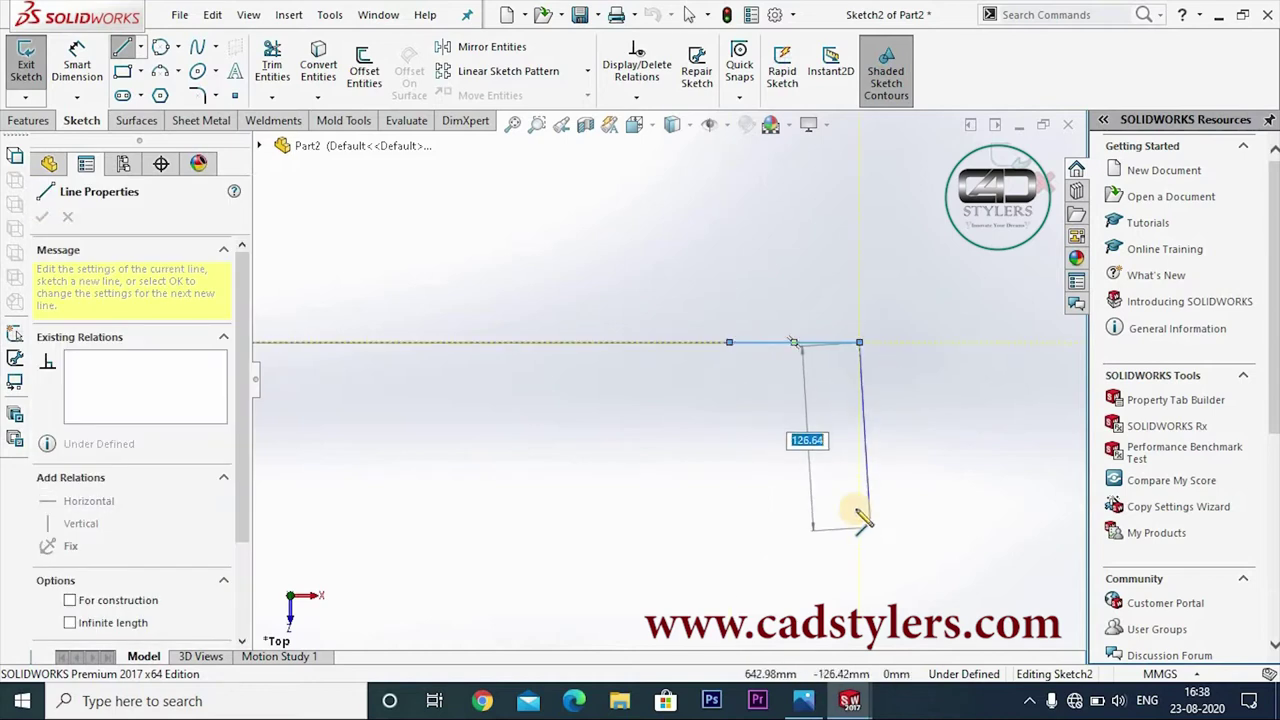
right_click(858, 450)
click(900, 463)
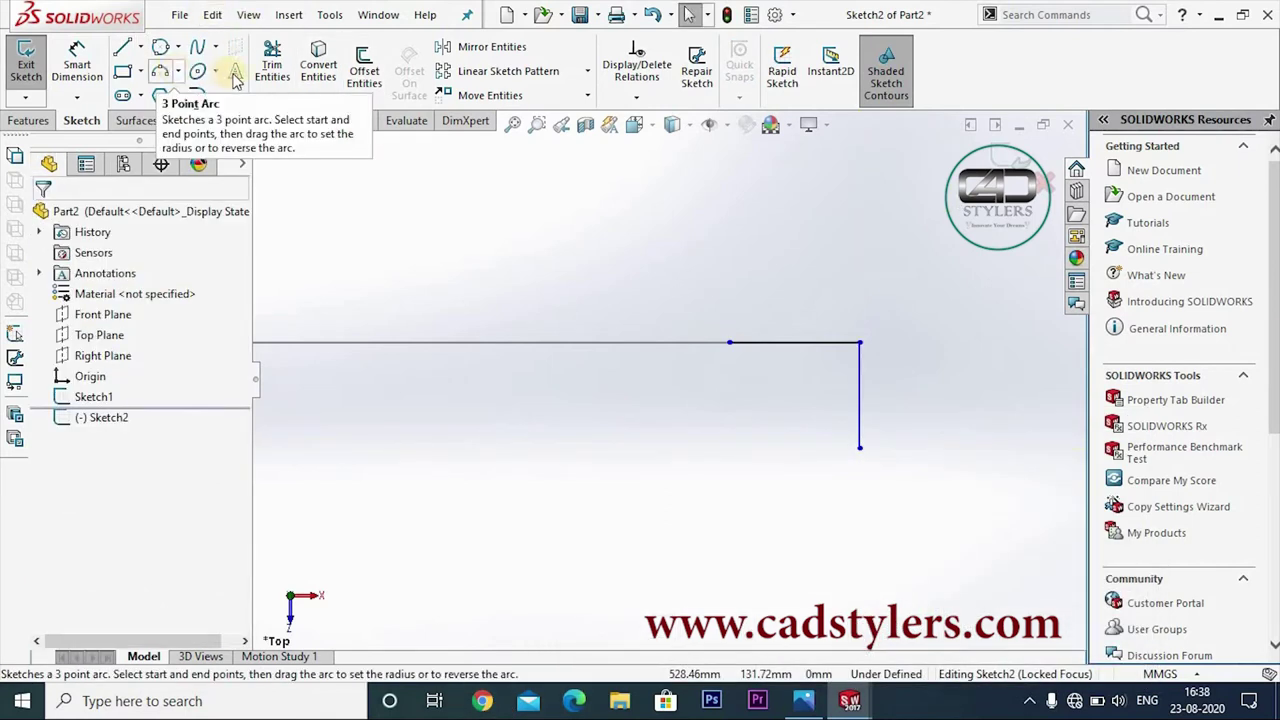
Dimension both the horizontal and vertical lines to 65 mm
click(77, 62)
click(782, 343)
click(776, 304)
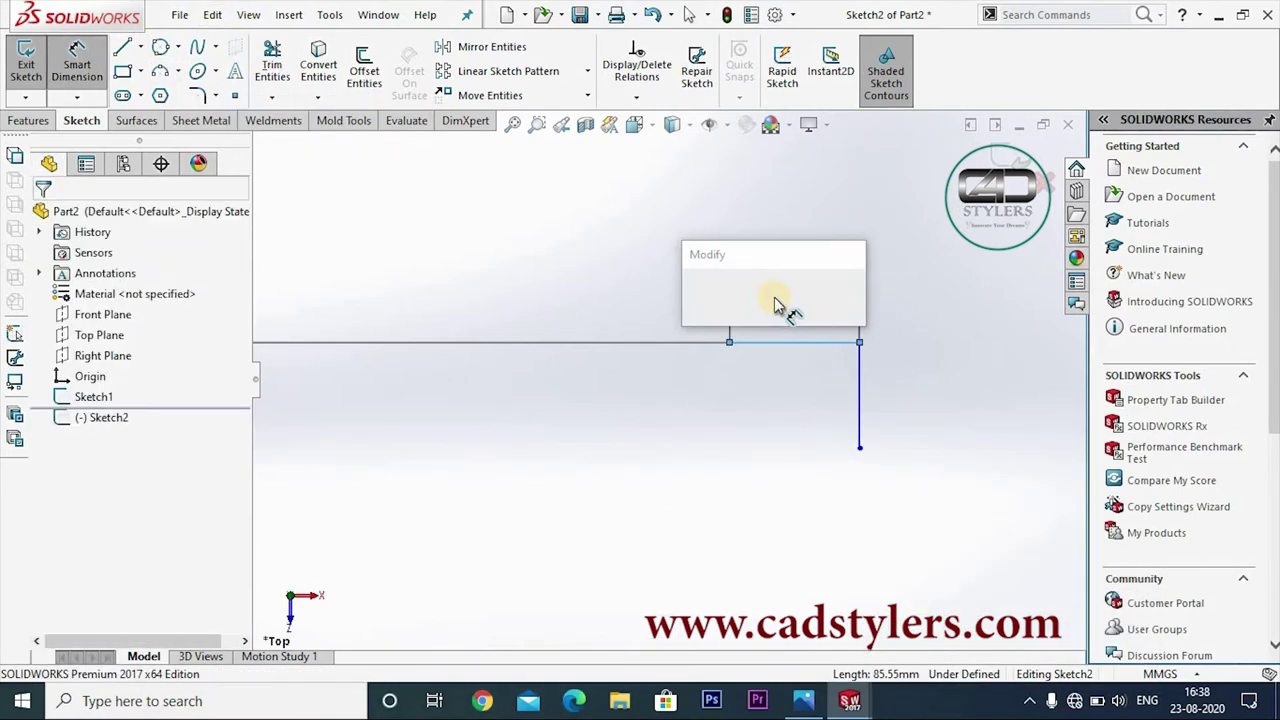
text(65)
key(Return)
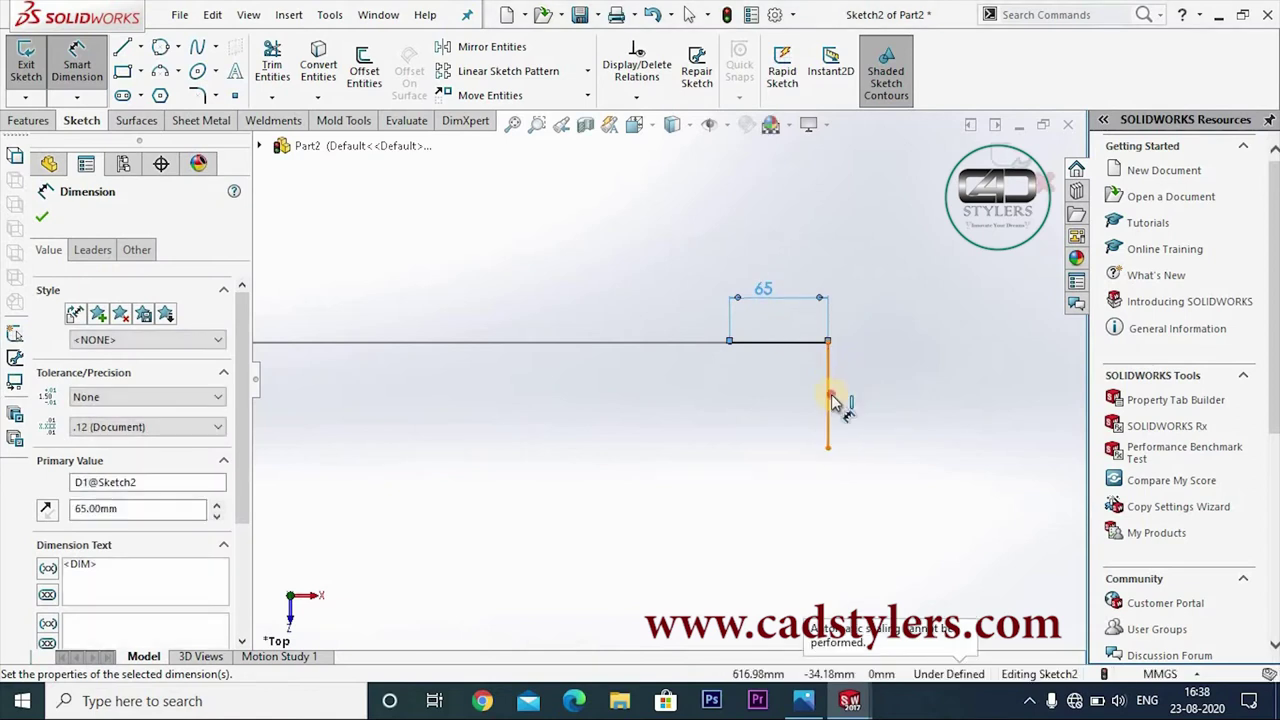
click(830, 400)
click(883, 390)
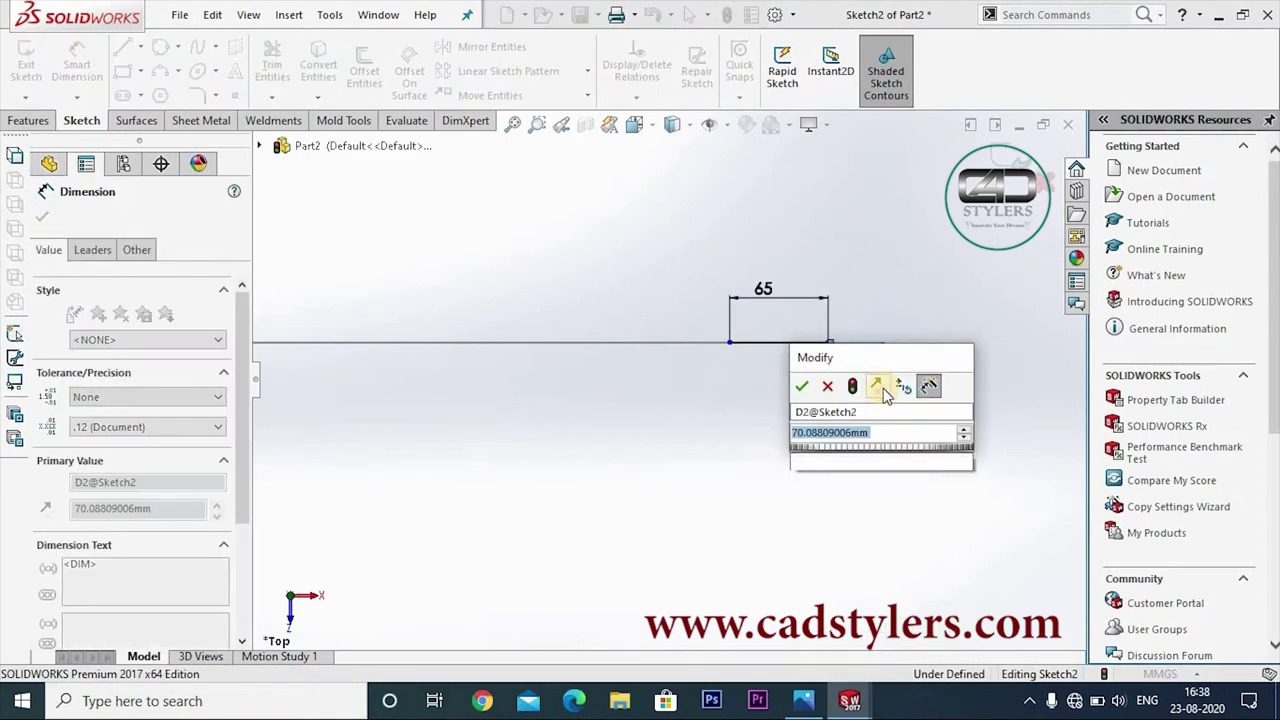
text(65)
key(Return)
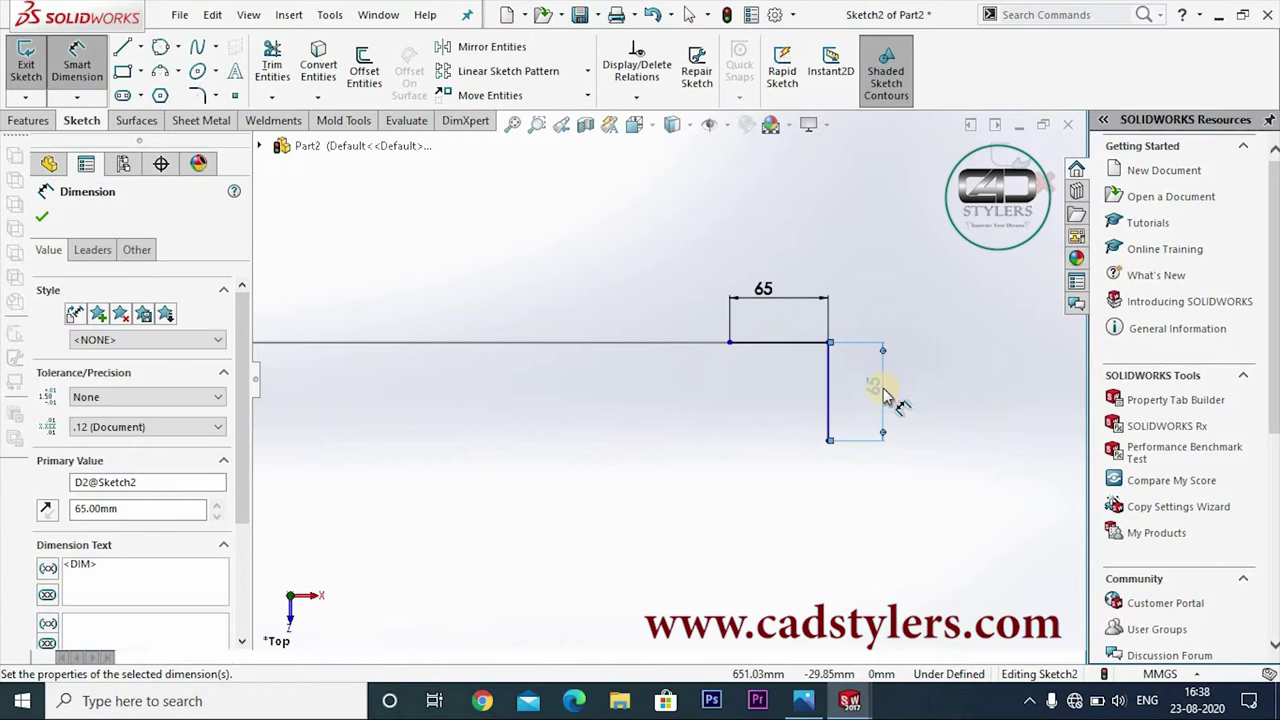
key(Escape)
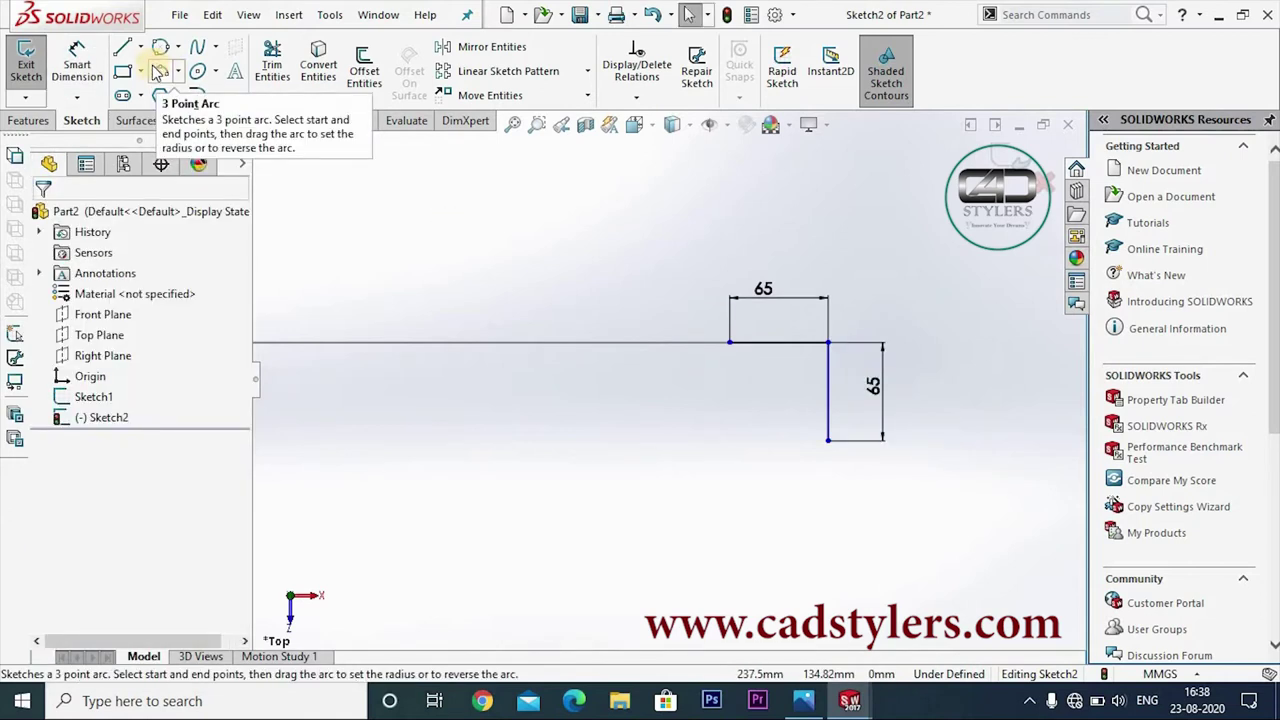
Draw a 3-point arc between the line ends and dimension its radius R65
click(155, 78)
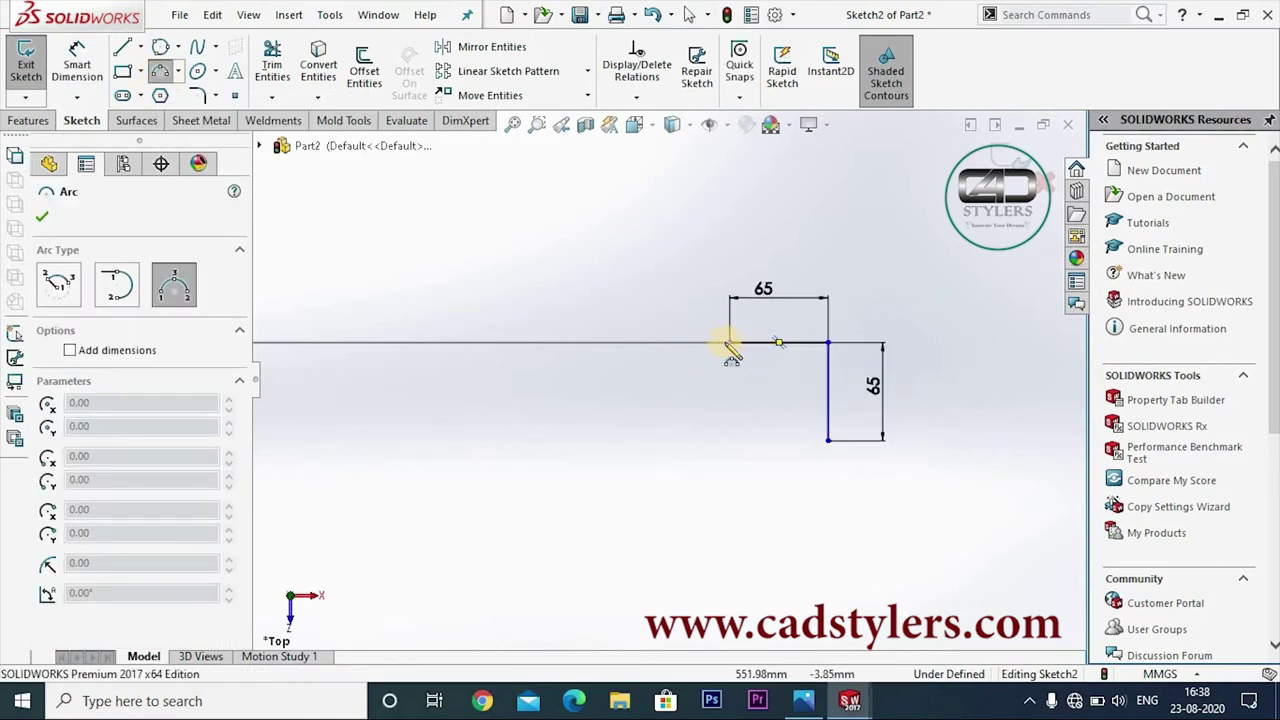
drag(730, 343, 828, 440)
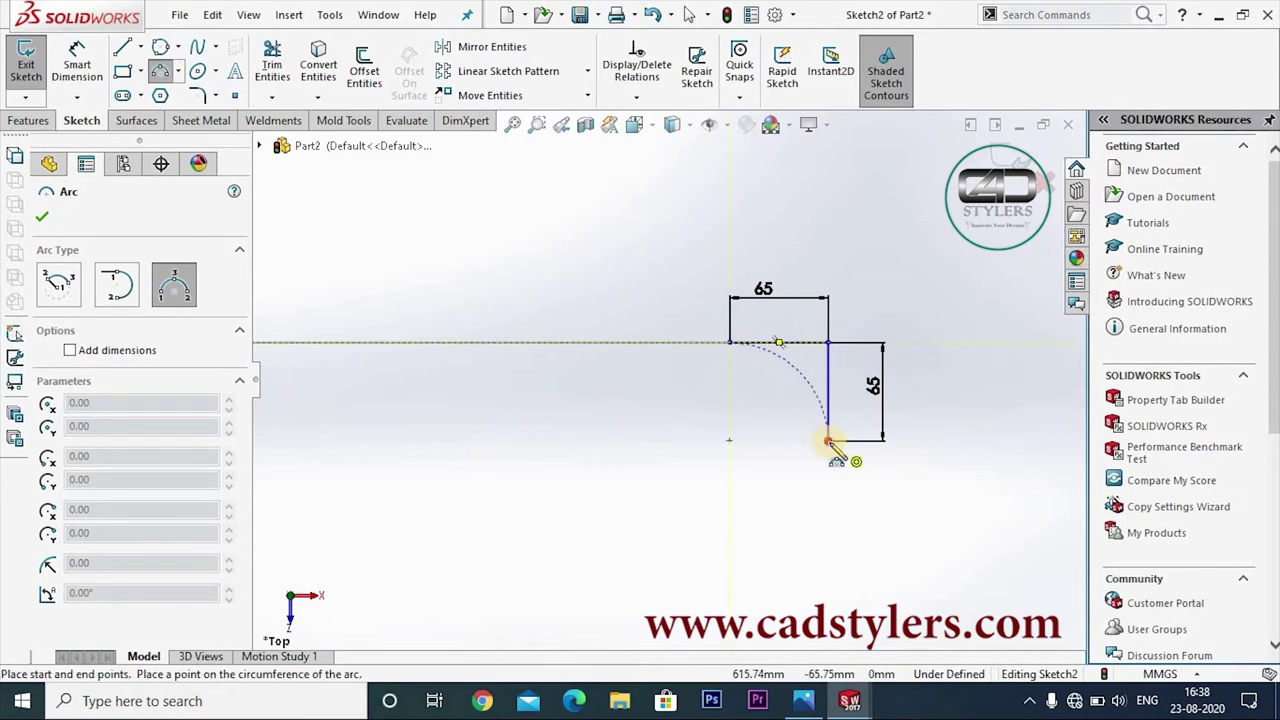
click(808, 380)
right_click(812, 380)
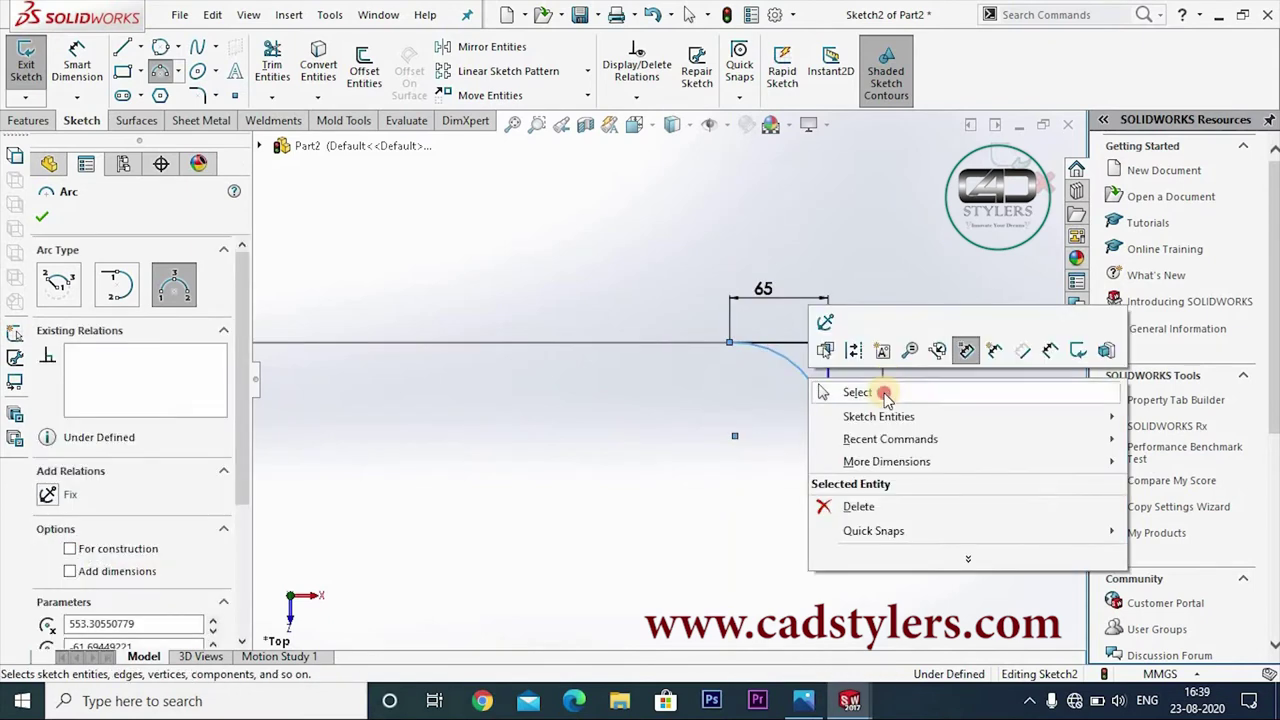
click(868, 392)
click(840, 338)
click(855, 288)
text(65)
key(Return)
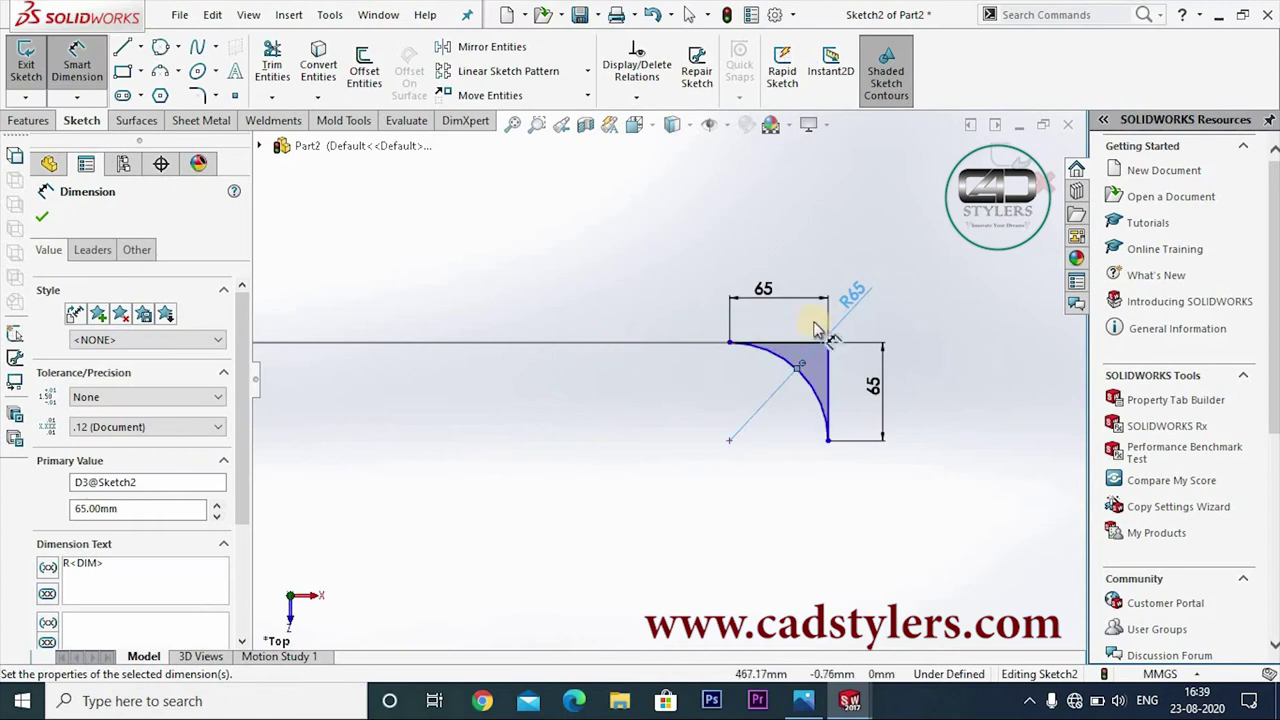
Trim away the two 65 mm corner lines, leaving only the arc
key(t)
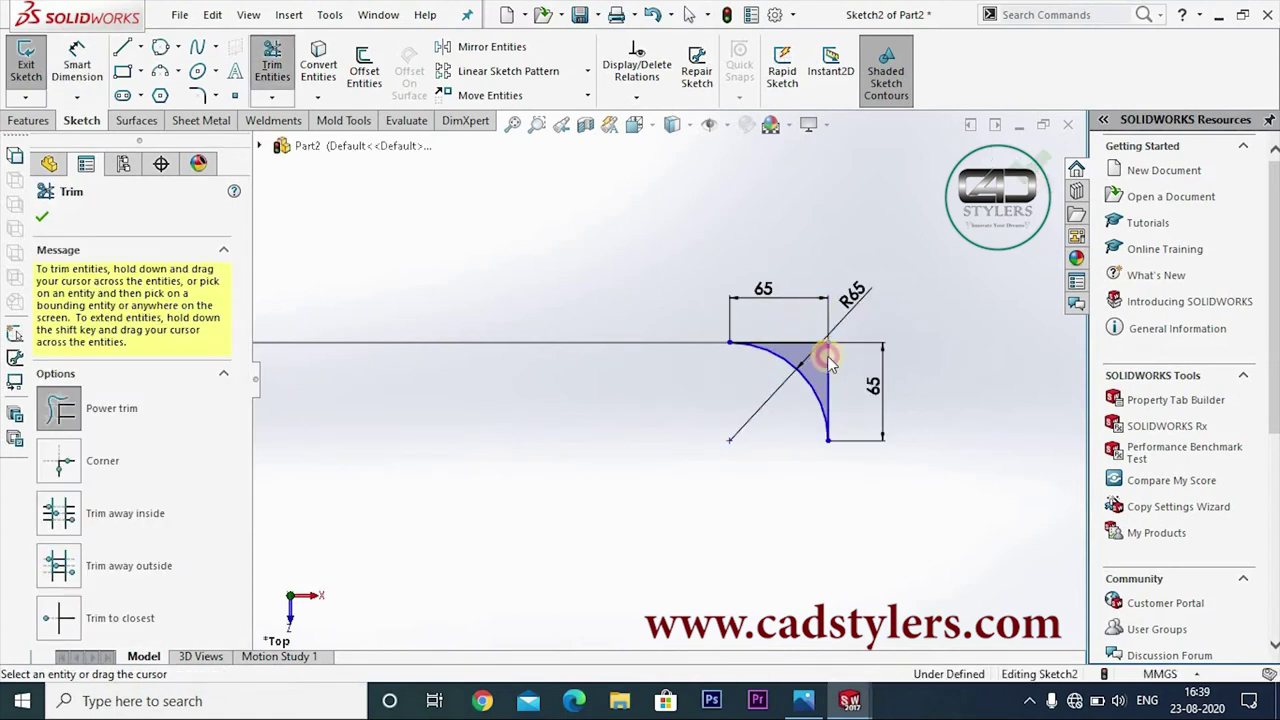
drag(828, 360, 837, 366)
scroll(626, 369, up, 2)
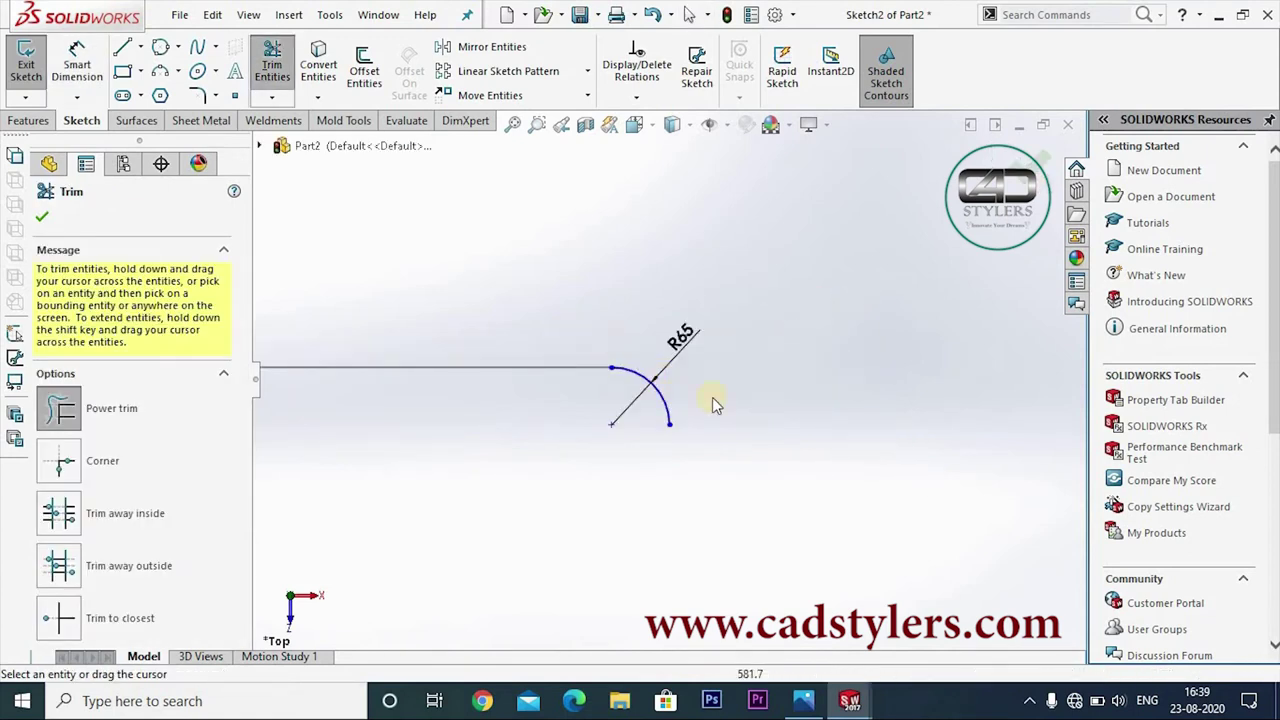
click(39, 222)
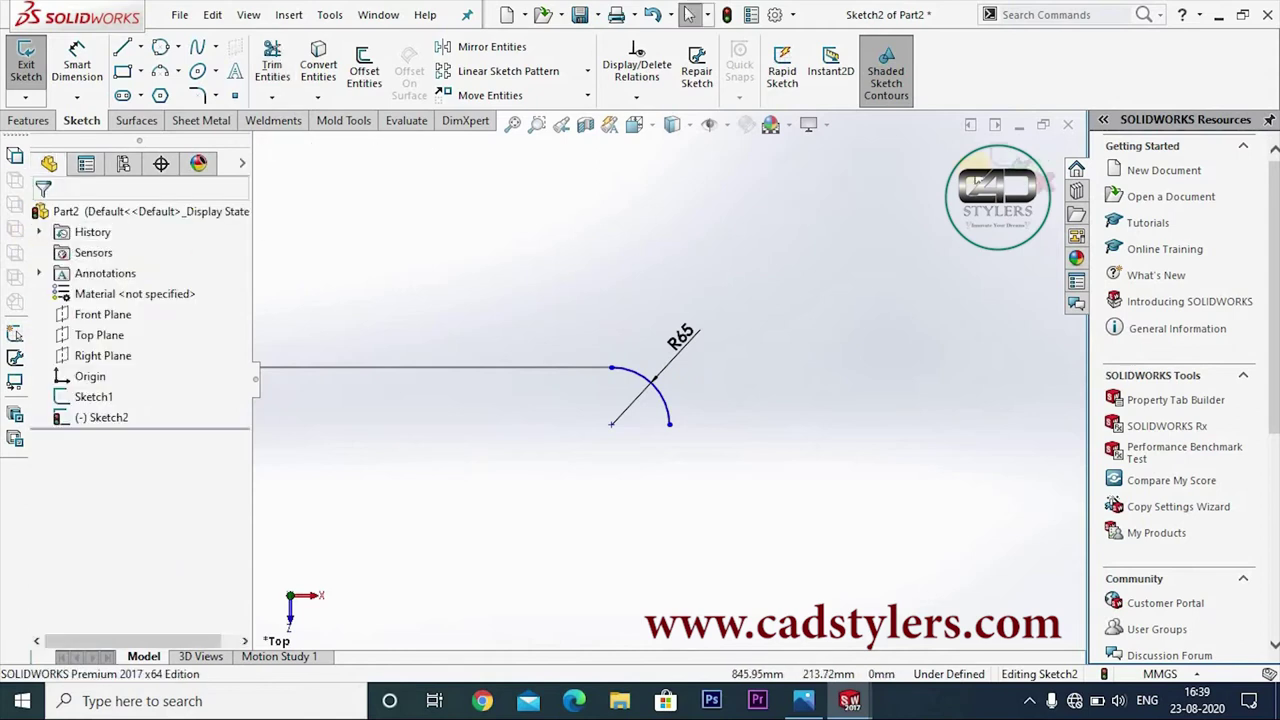
Exit Sketch2 and orbit to see the R65 bend in 3D
click(1010, 160)
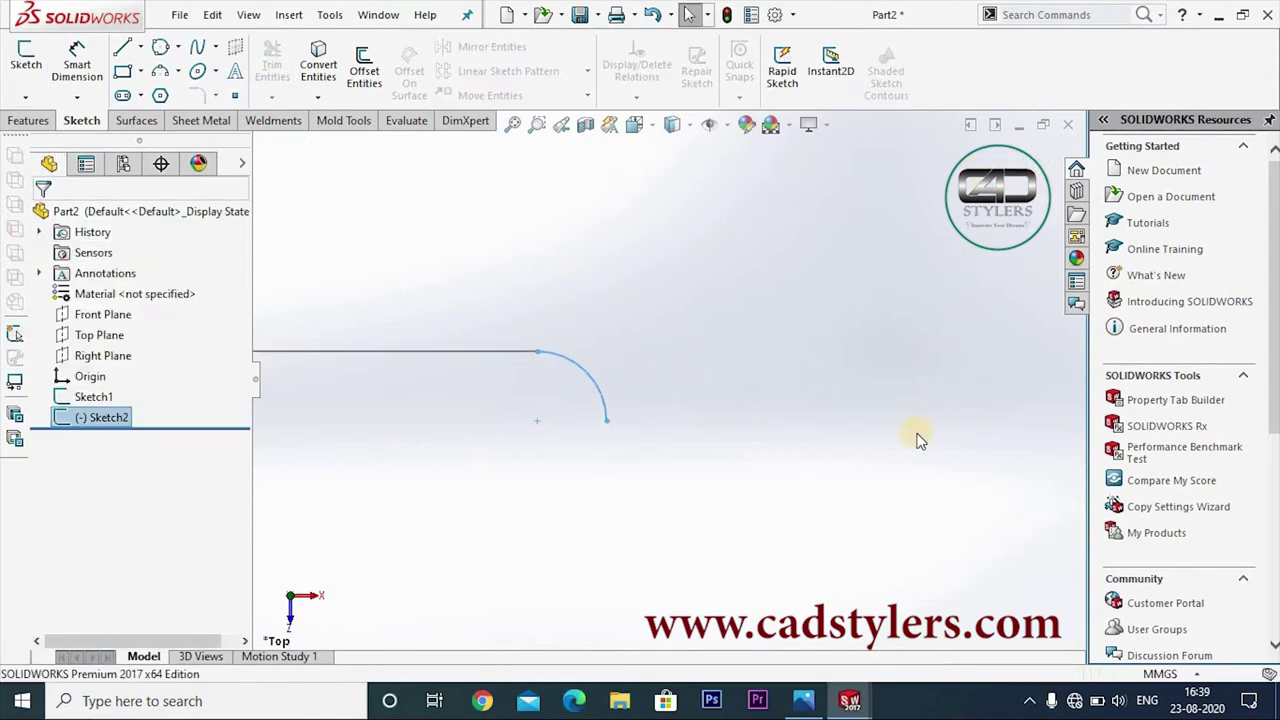
scroll(918, 435, up, 3)
scroll(668, 434, up, 2)
click(651, 435)
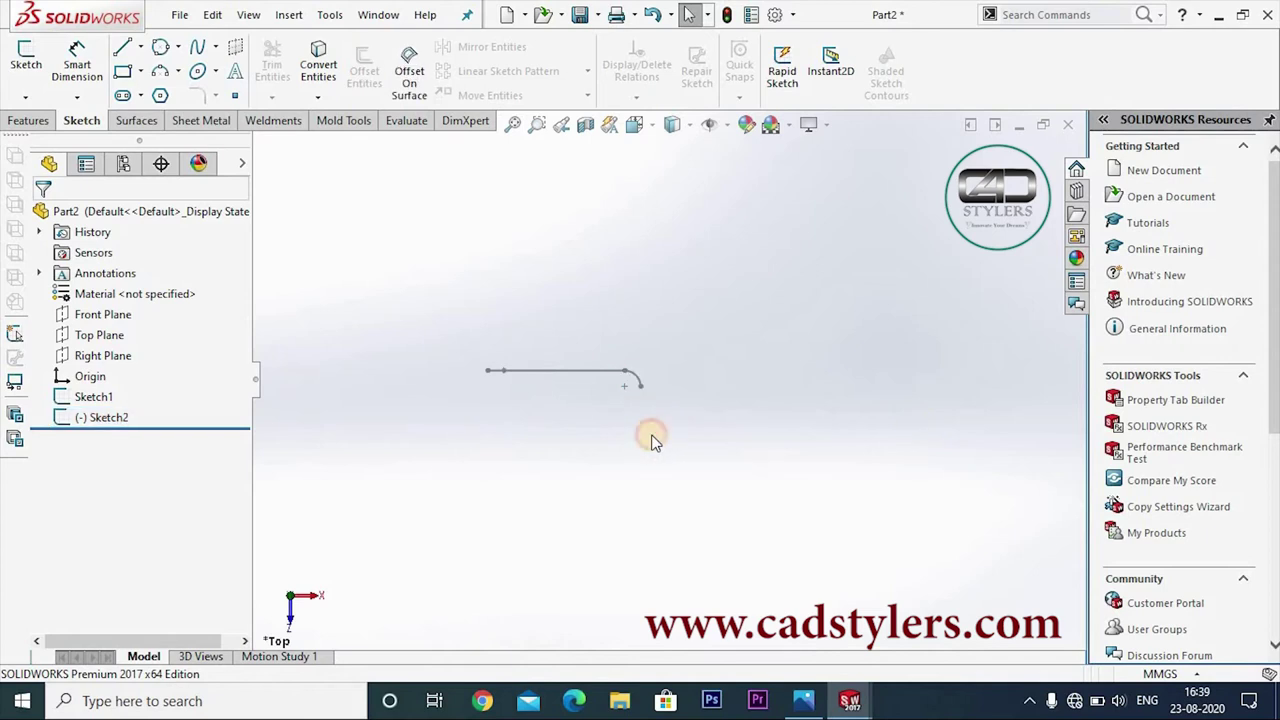
middle_drag(661, 376, 697, 311)
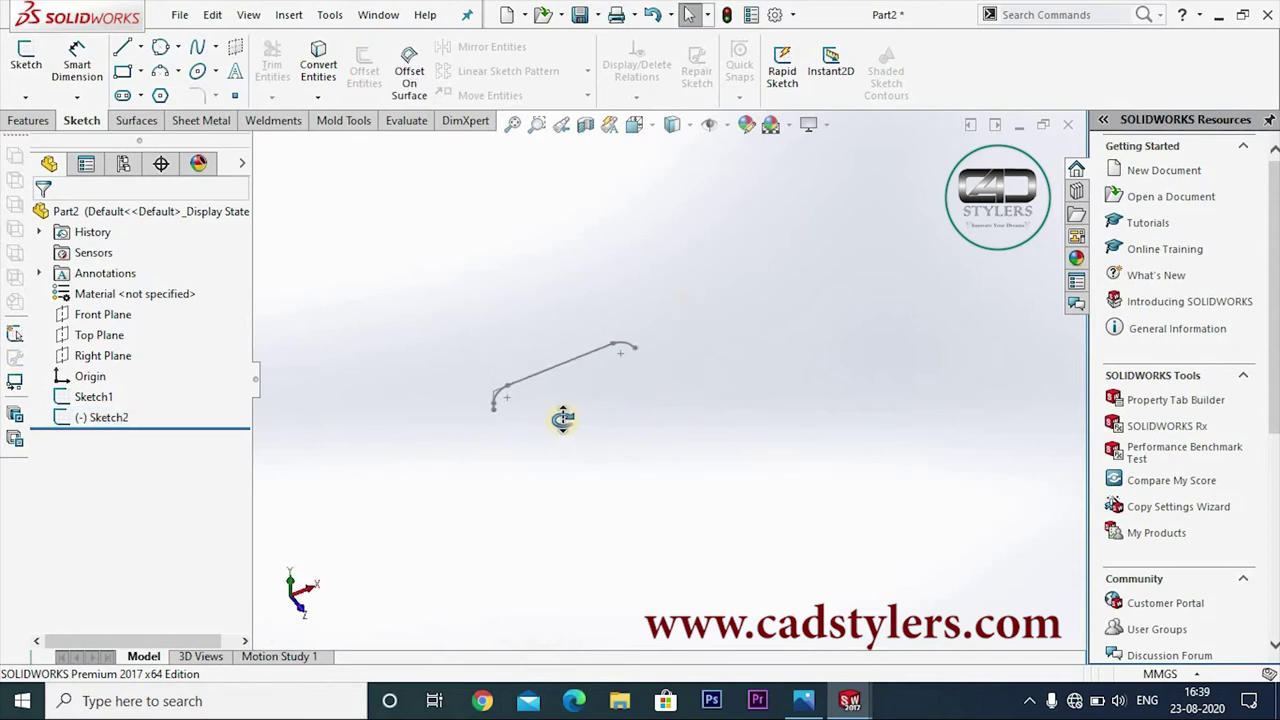
Check the pic 3 reference drawing and orbit the finished pipe's upper bend
click(803, 615)
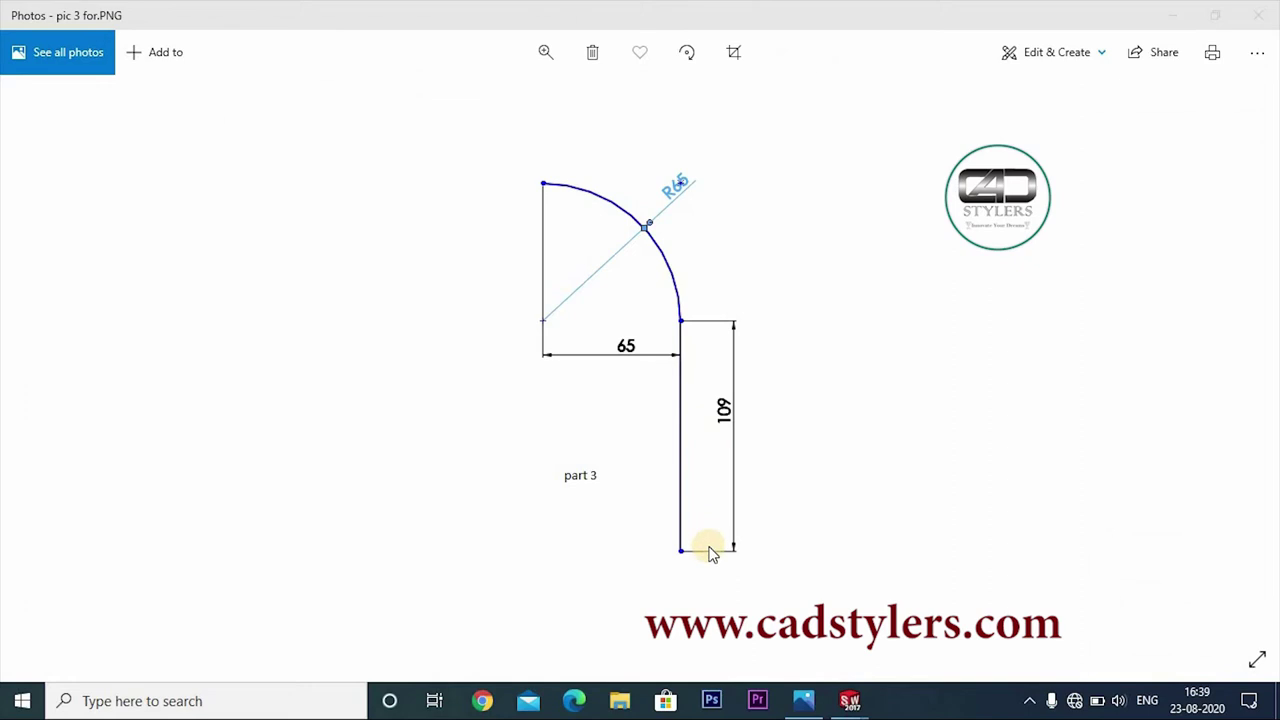
middle_drag(580, 194, 485, 390)
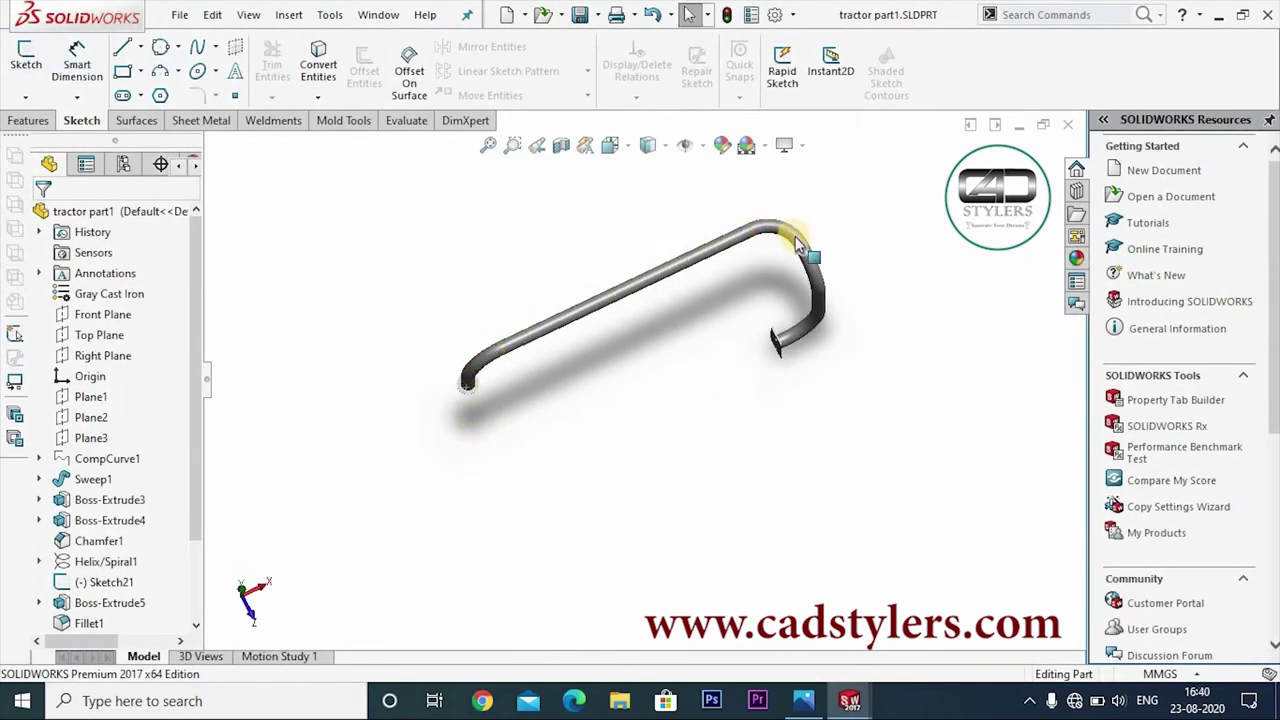
mouse_move(851, 457)
middle_down()
mouse_move(889, 383)
mouse_move(866, 331)
middle_up()
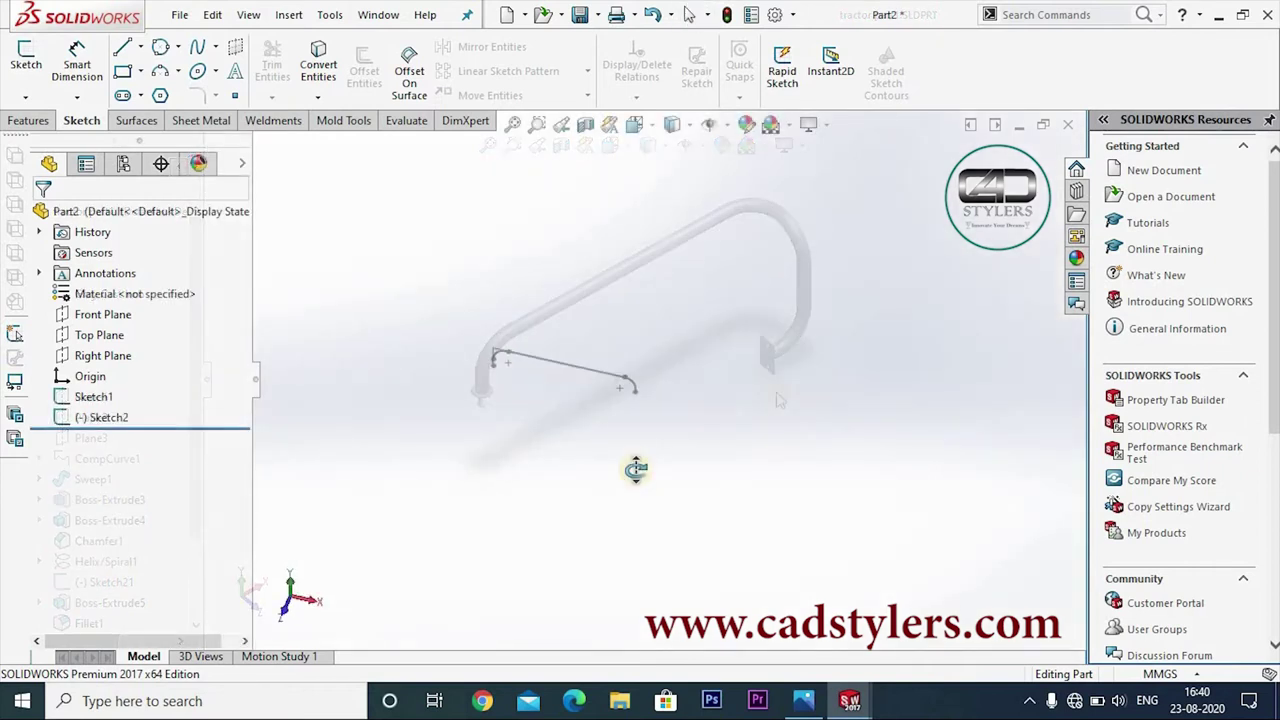
Create Plane1 parallel to the Right Plane through Point6@Sketch2 at the arc's end
scroll(671, 377, down, 3)
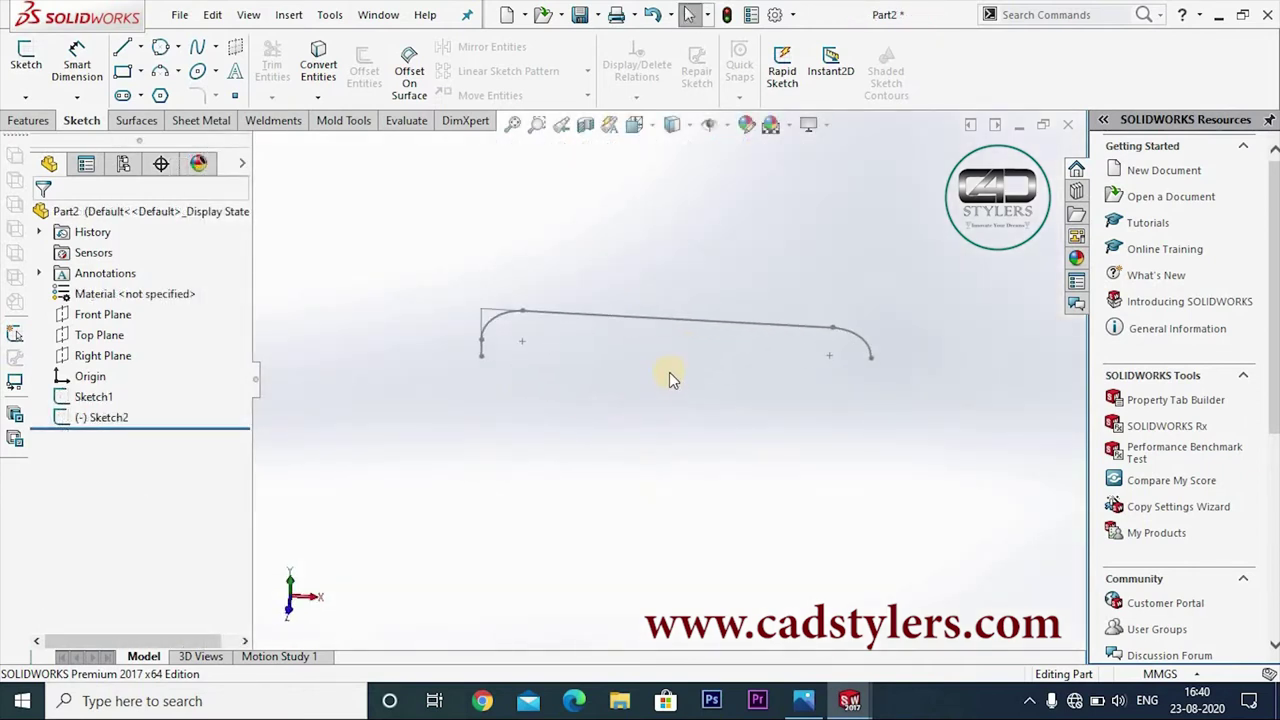
click(95, 357)
middle_drag(507, 415, 510, 443)
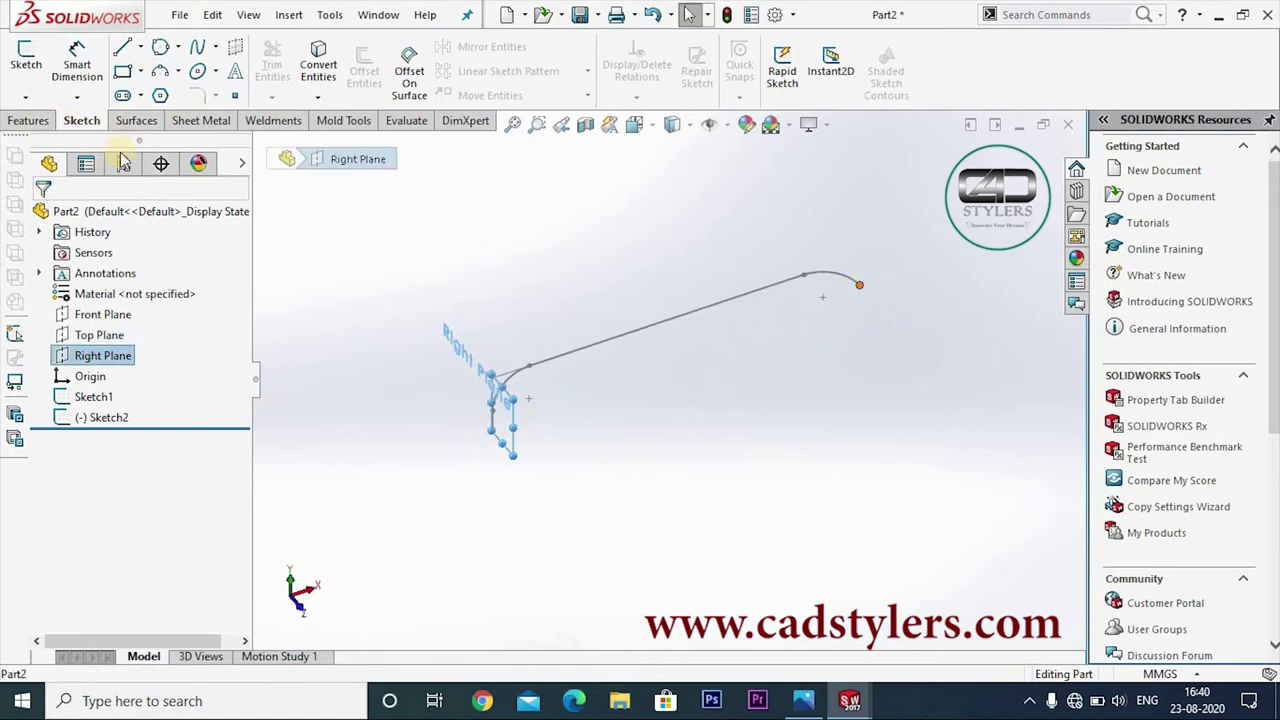
click(30, 120)
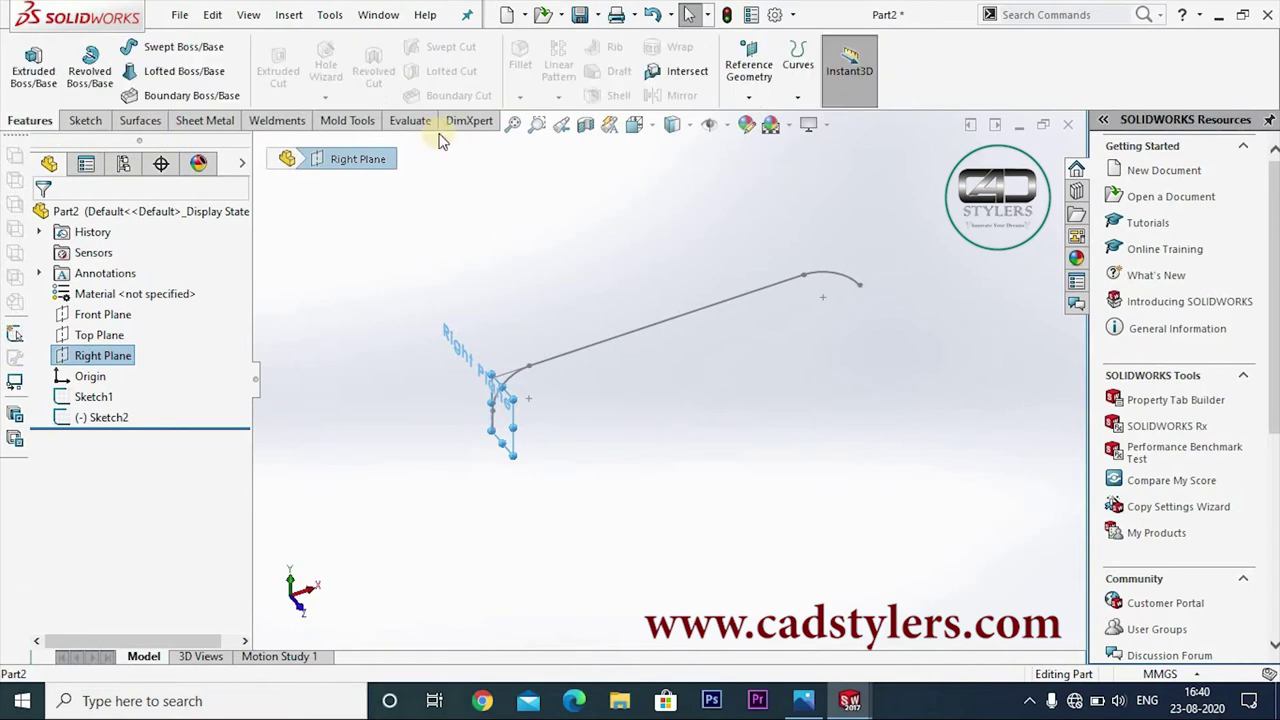
click(748, 100)
click(758, 122)
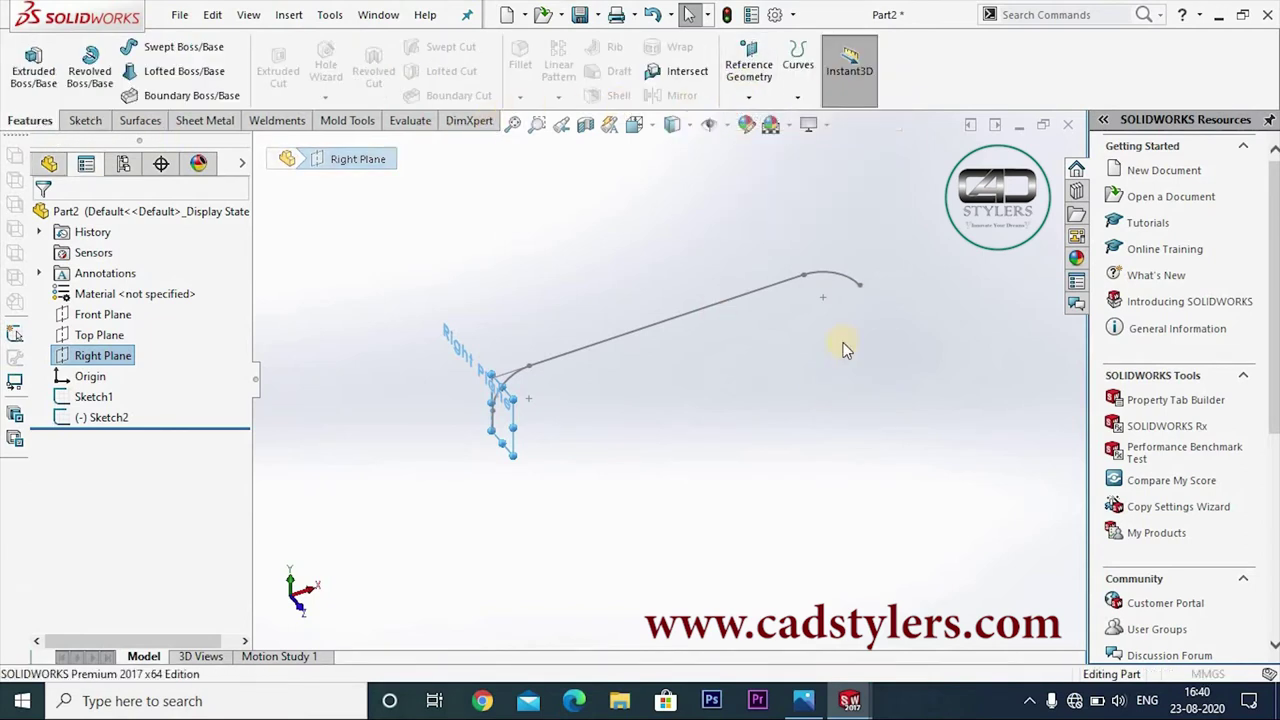
click(858, 285)
click(42, 220)
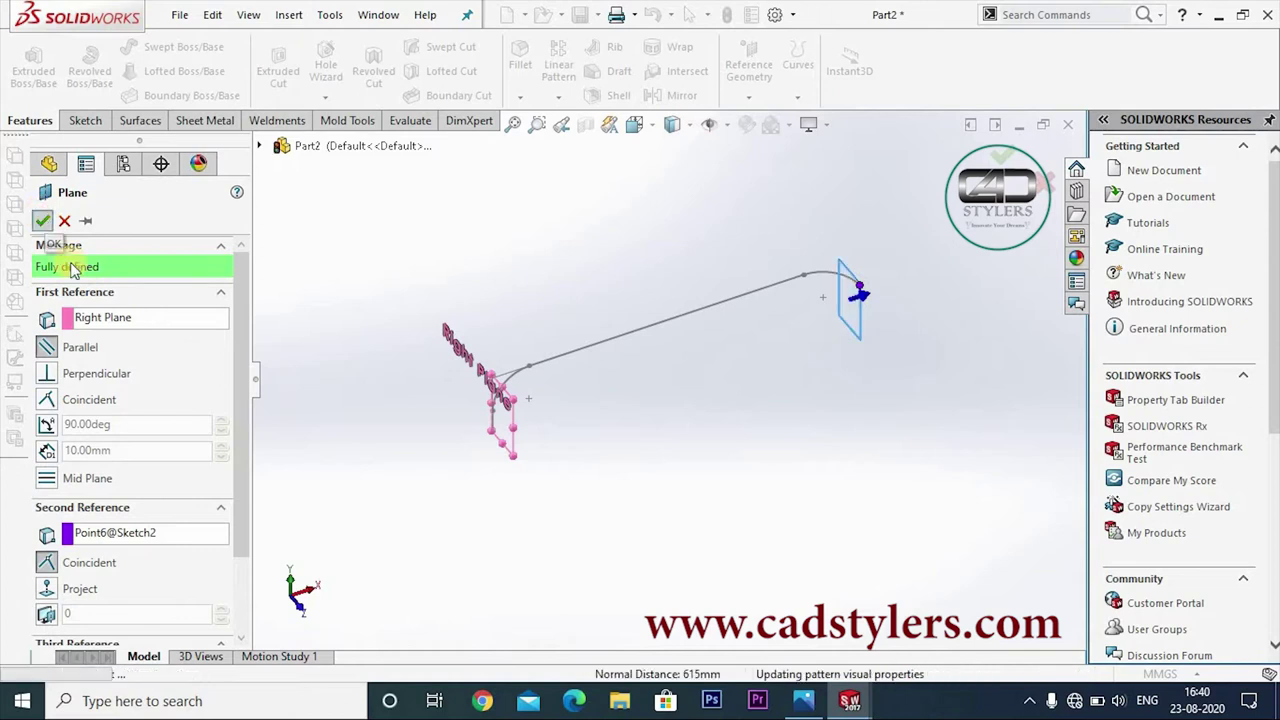
middle_drag(651, 394, 575, 440)
click(620, 484)
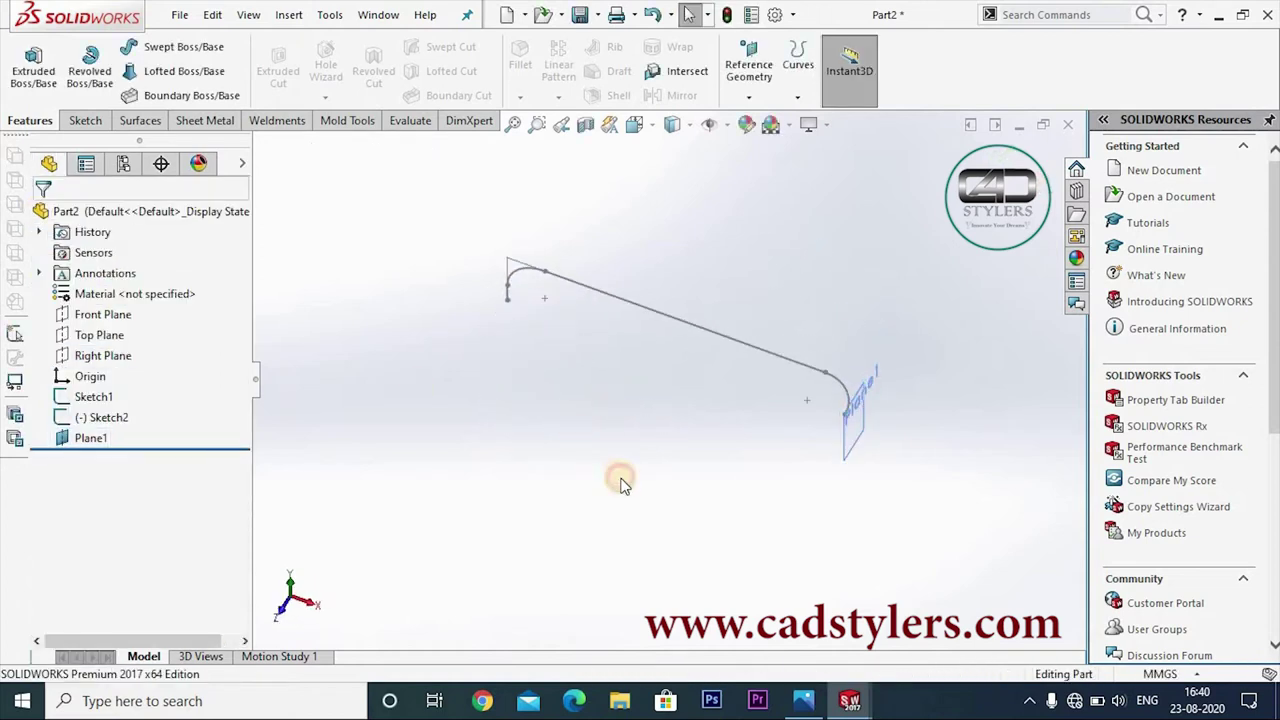
middle_drag(690, 434, 779, 478)
Start Sketch3 on Plane1 and view it Normal To
right_click(798, 465)
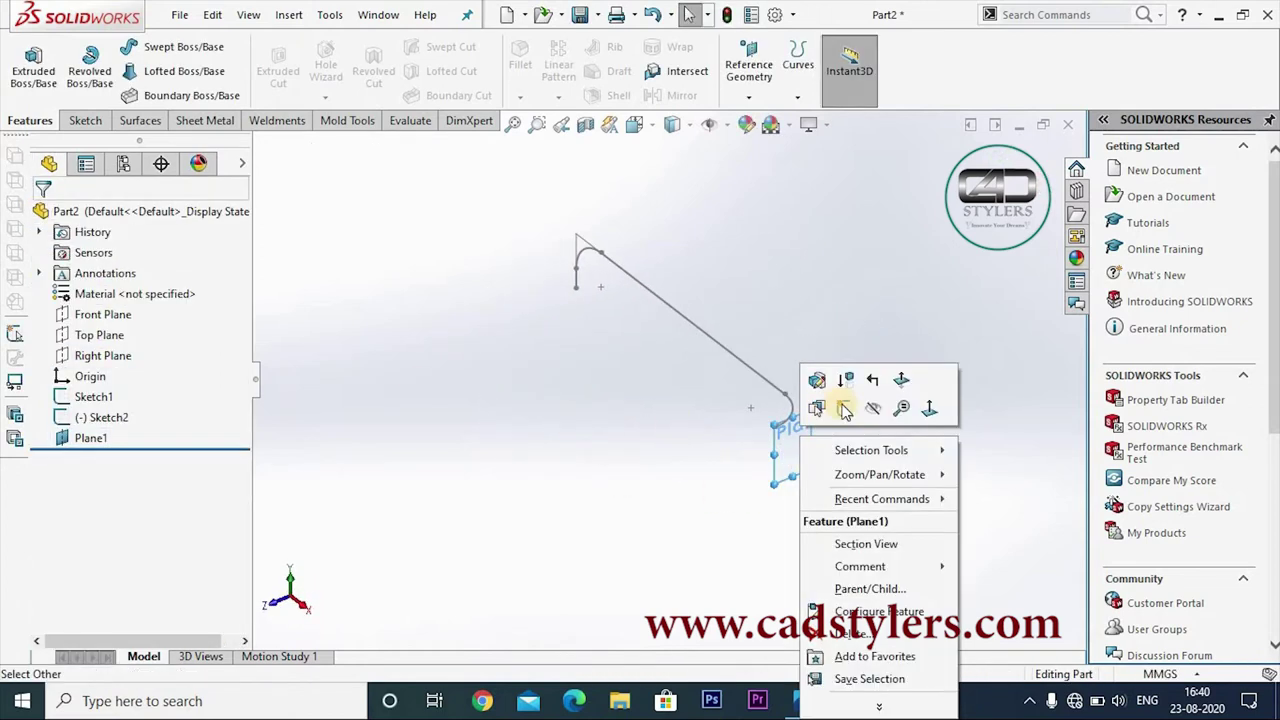
click(845, 405)
key(space)
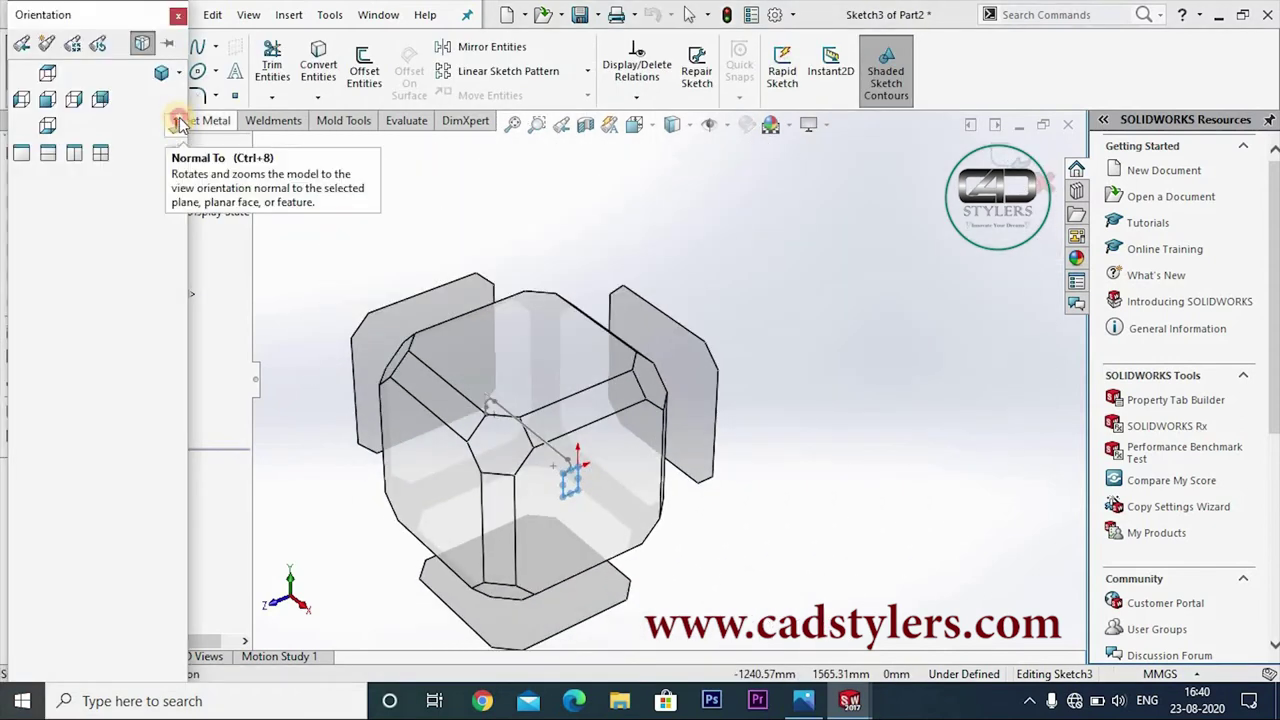
click(175, 122)
Draw a horizontal line with a vertical line dropping from its outer end
key(l)
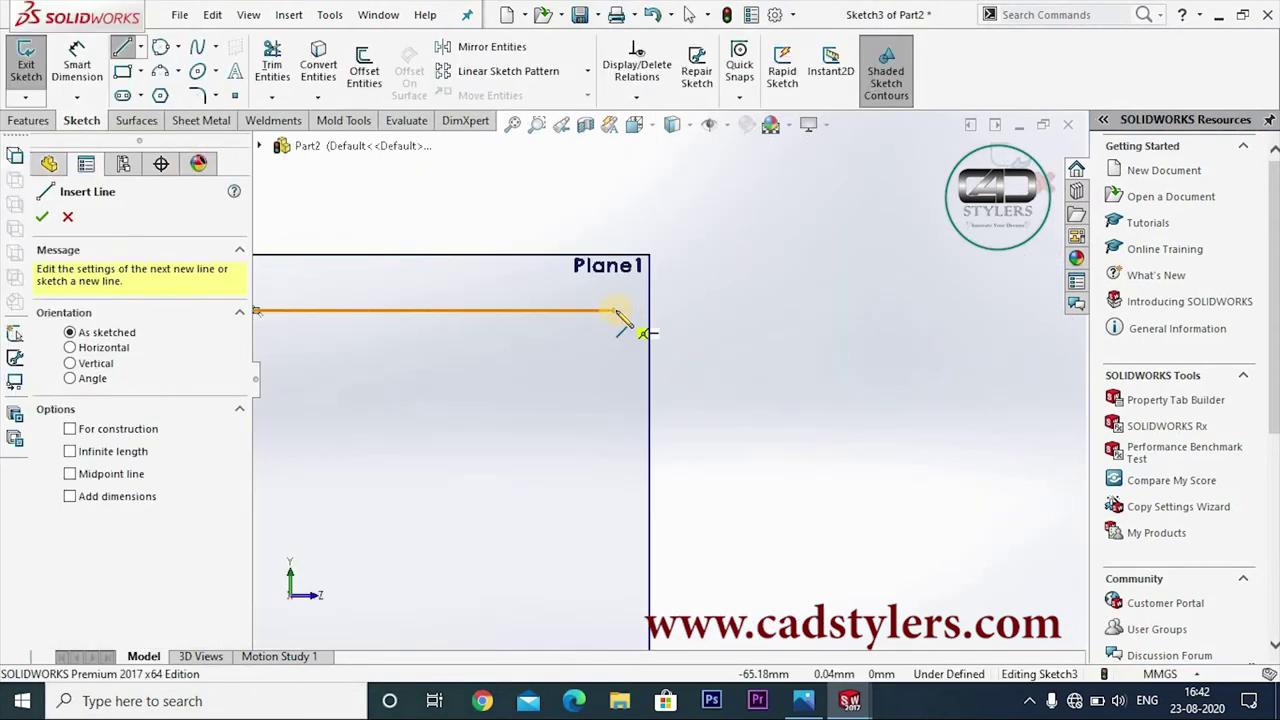
click(615, 312)
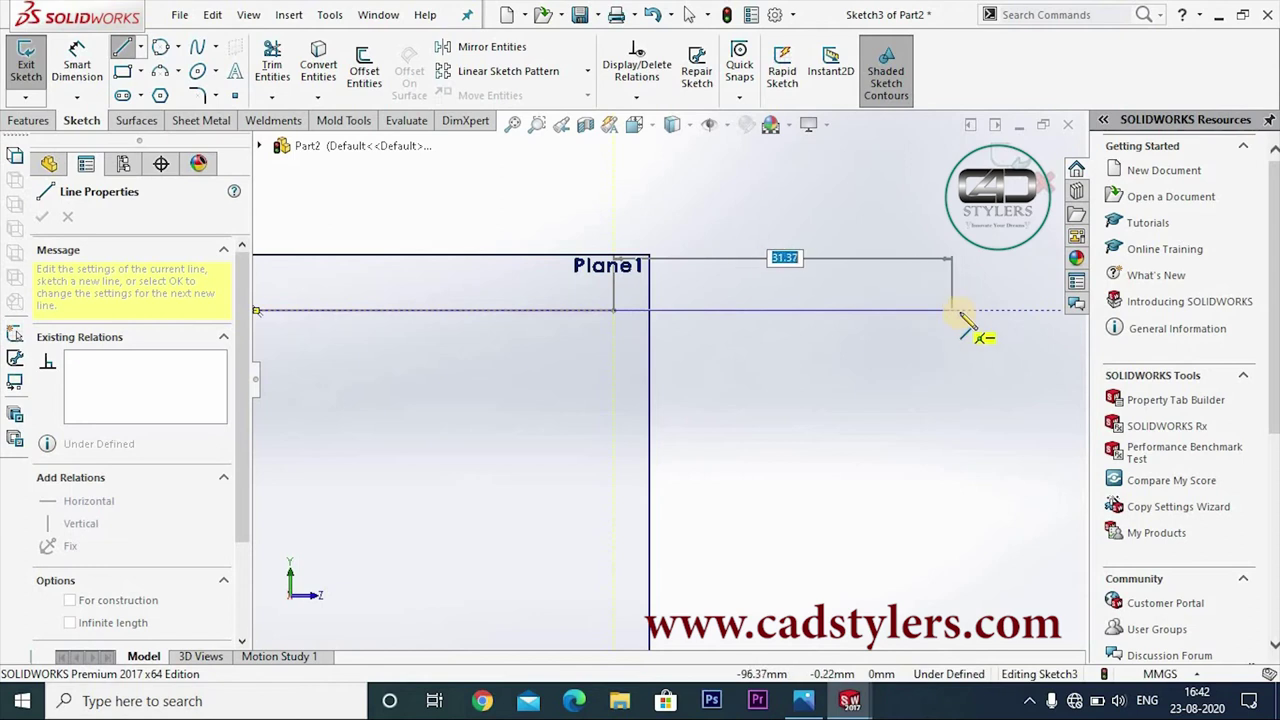
scroll(909, 337, up, 3)
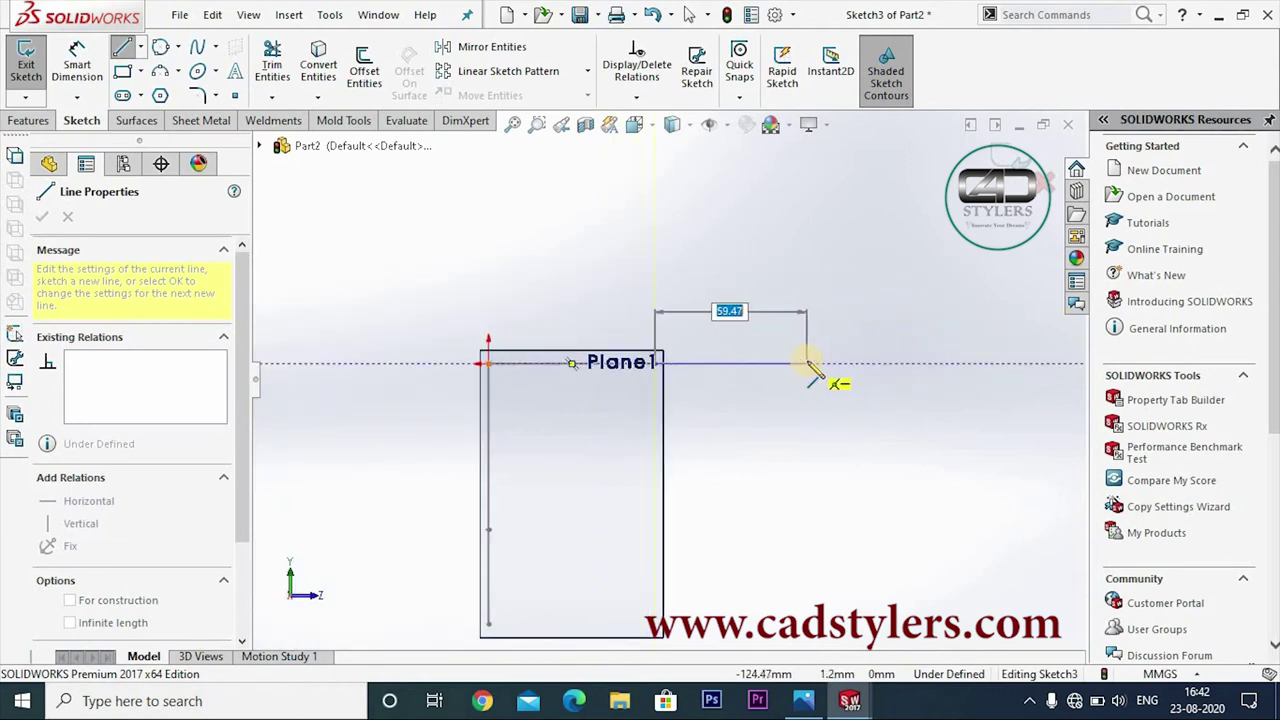
click(836, 362)
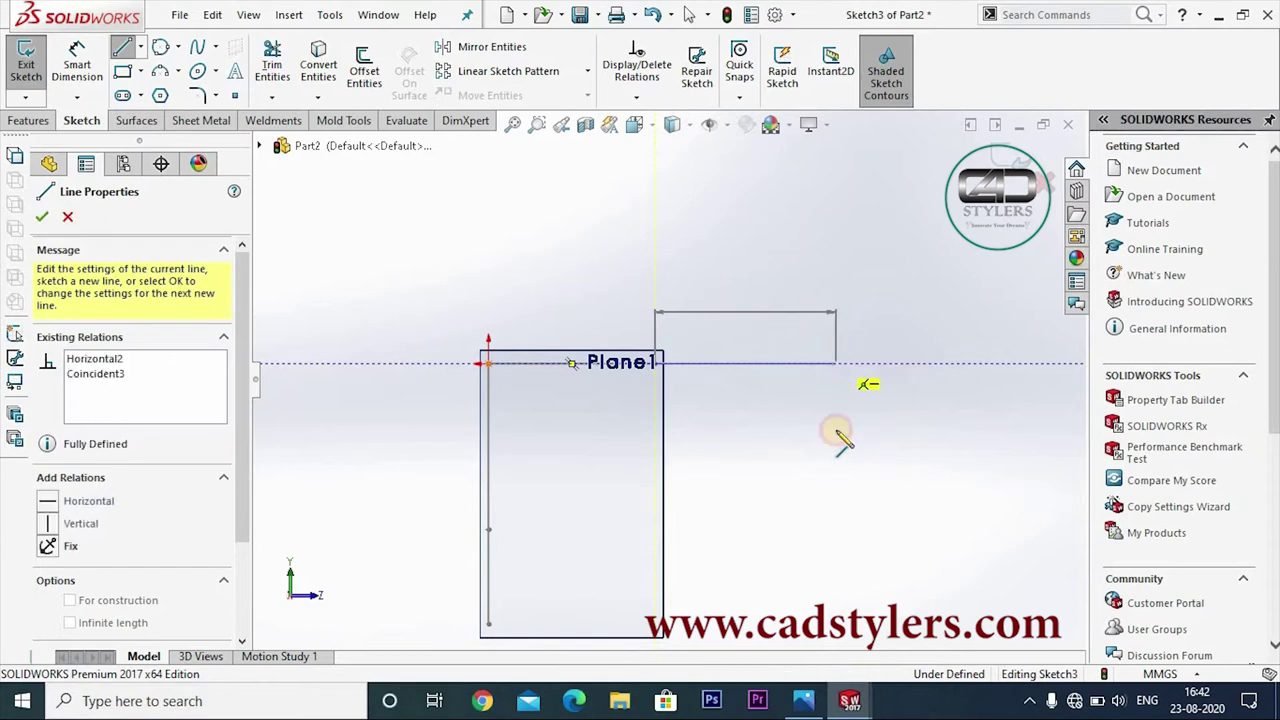
click(838, 512)
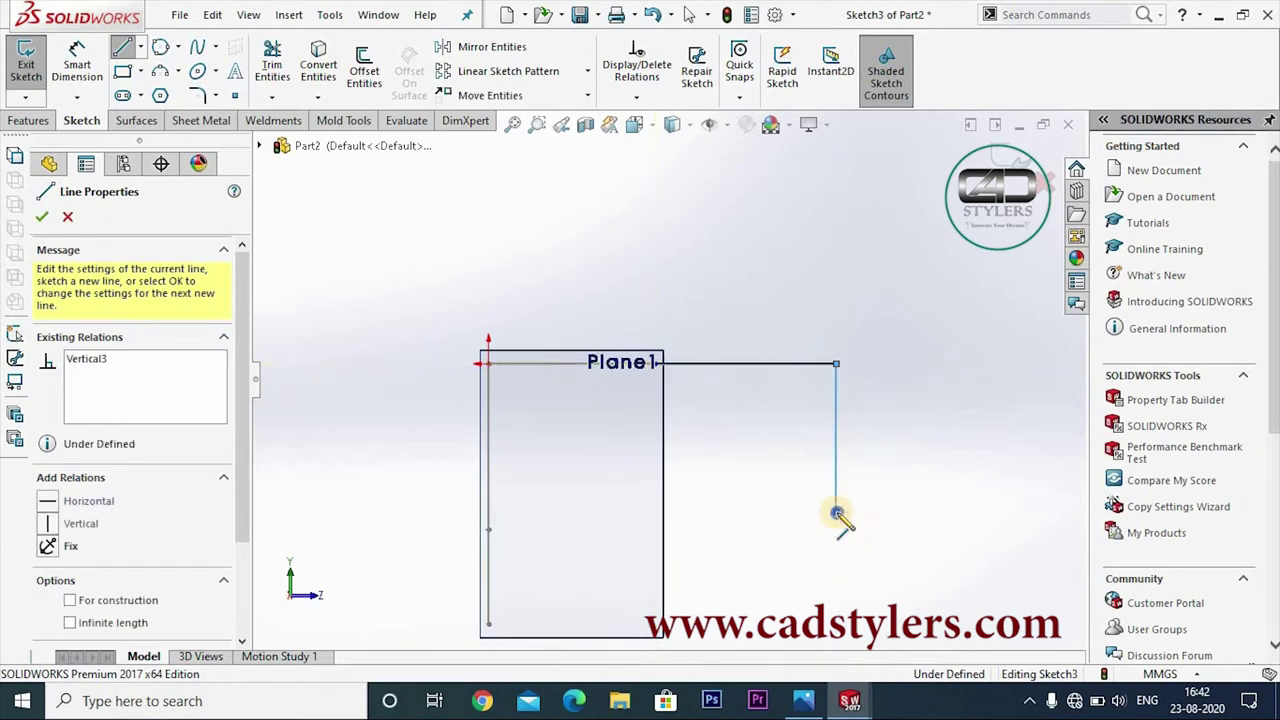
right_click(838, 480)
click(866, 491)
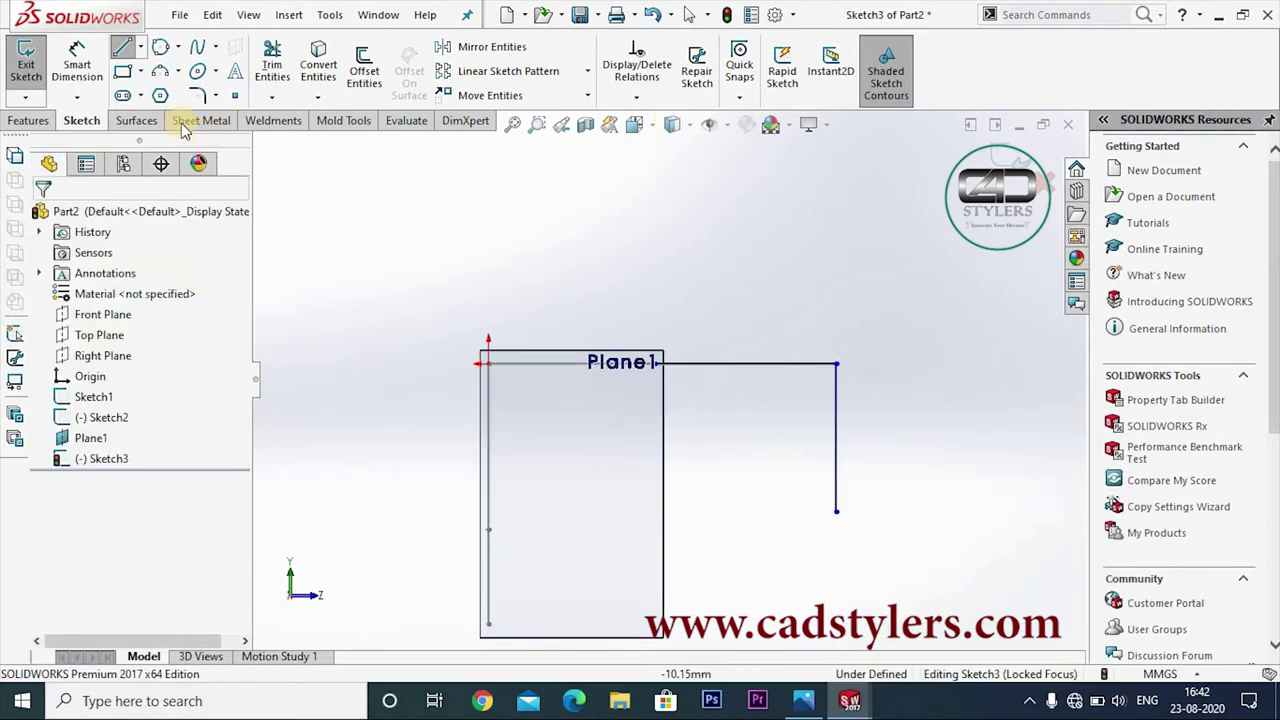
Dimension the horizontal line to 65 mm
click(76, 62)
click(714, 363)
click(709, 312)
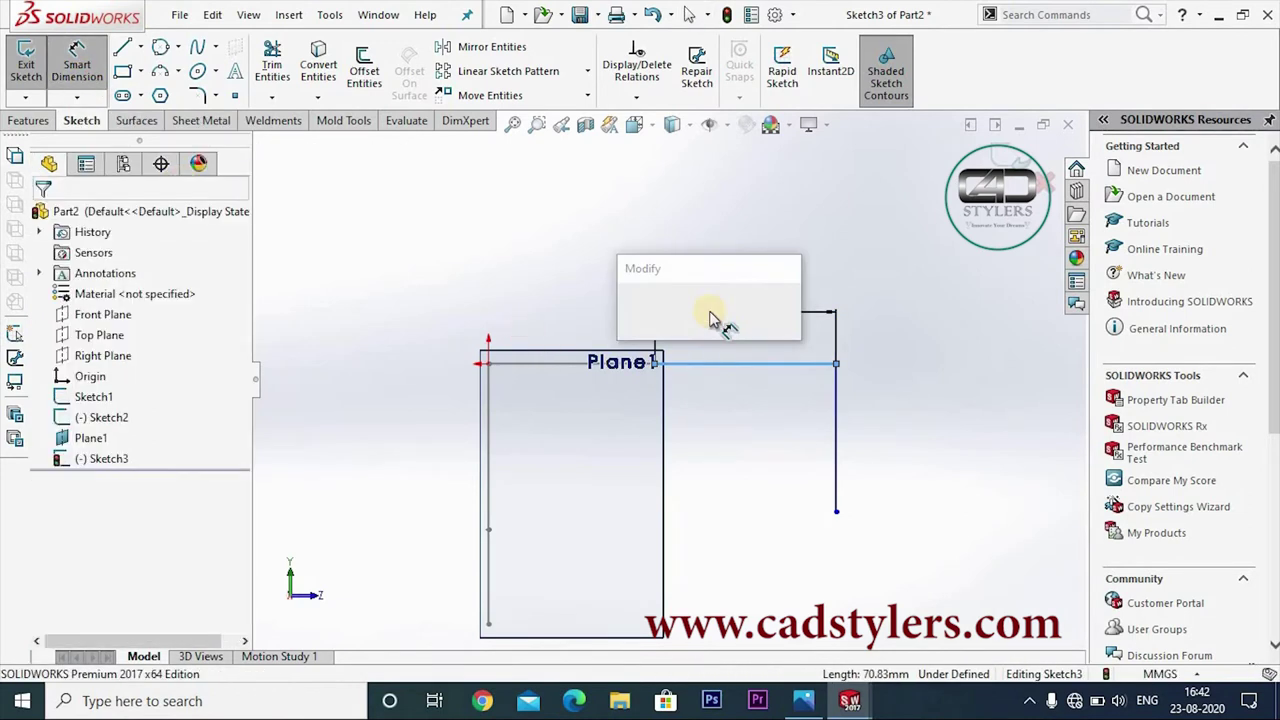
text(65)
key(Return)
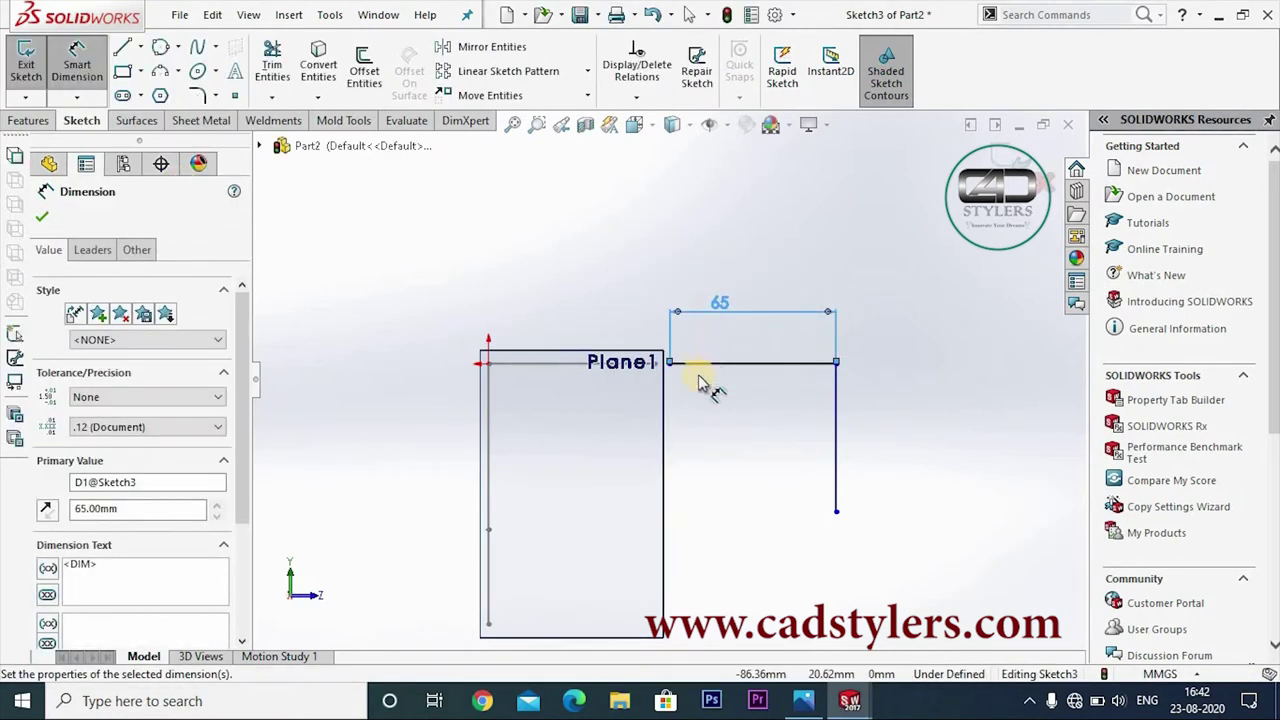
scroll(694, 392, down, 1)
scroll(680, 394, down, 3)
key(Escape)
key(Escape)
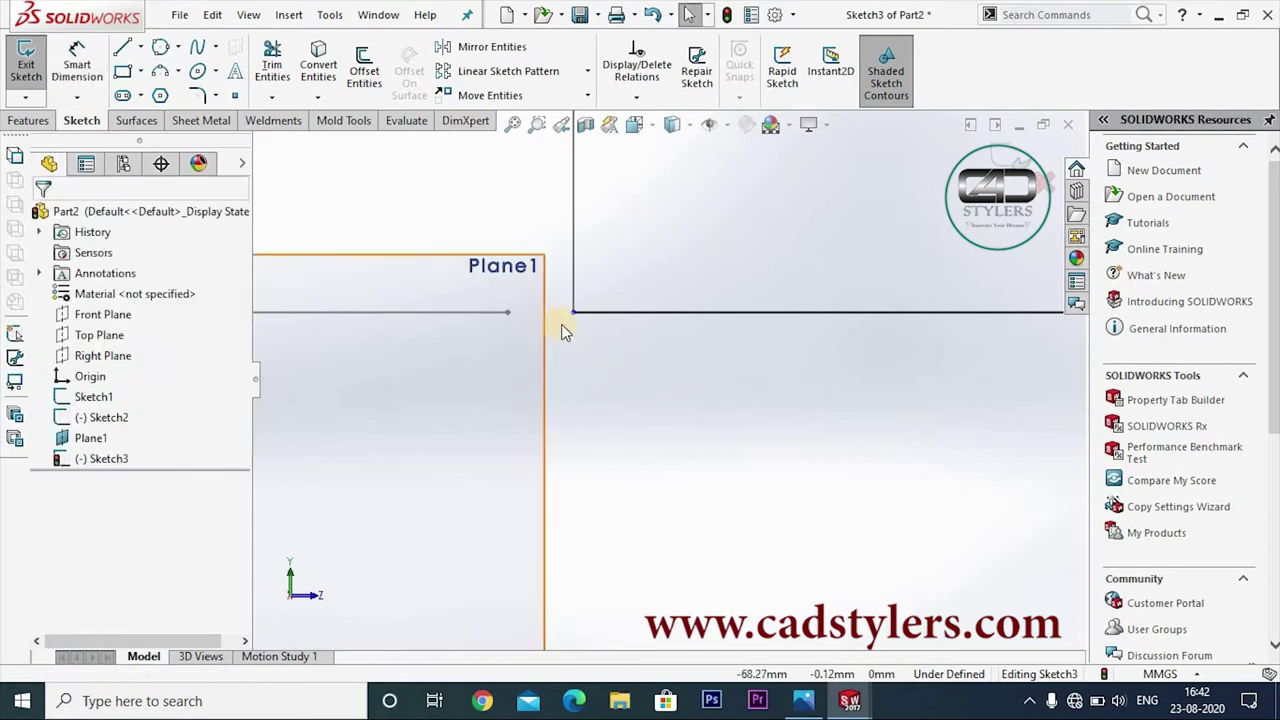
Add a Pierce relation between the line's start point and Arc1@Sketch2
click(573, 315)
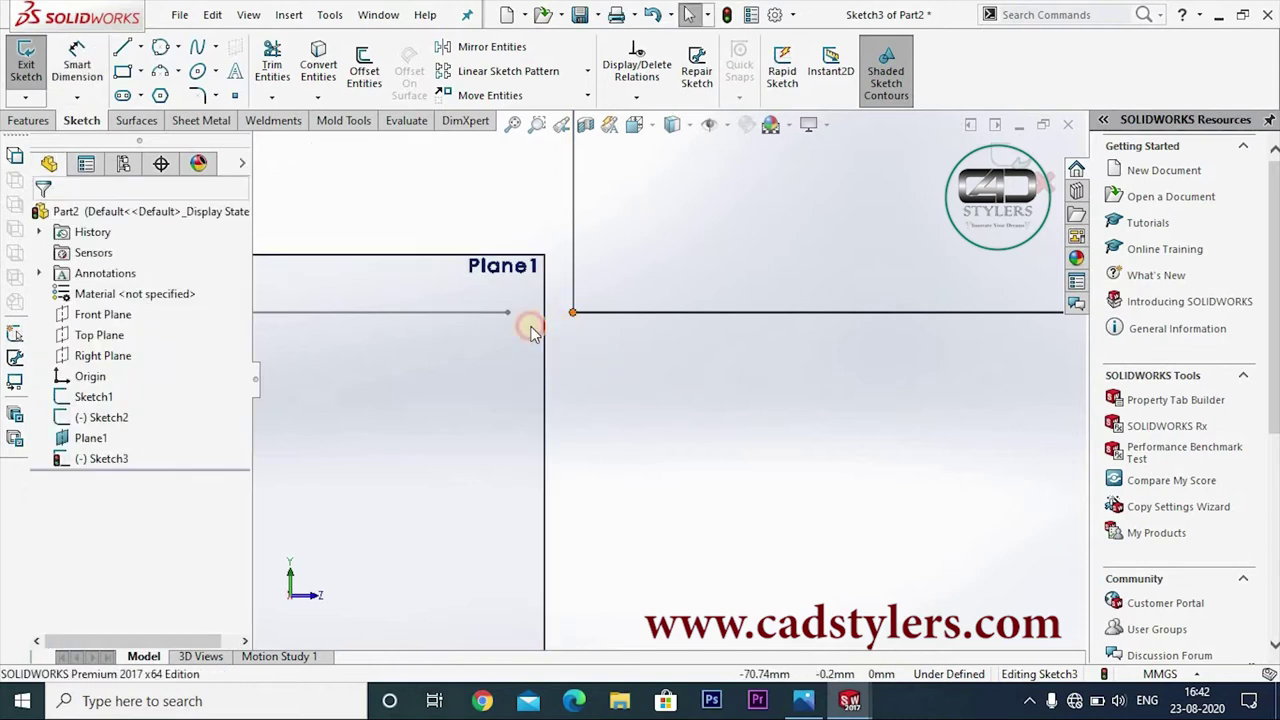
ctrl+click(512, 316)
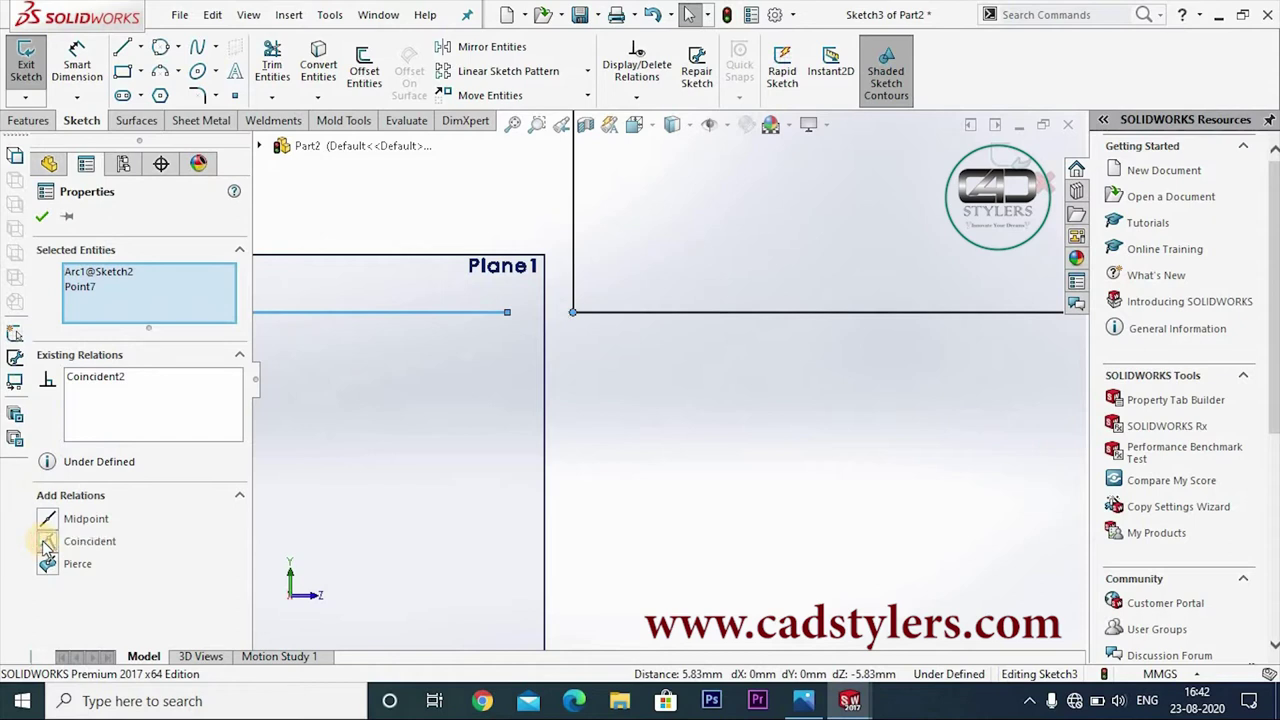
click(41, 219)
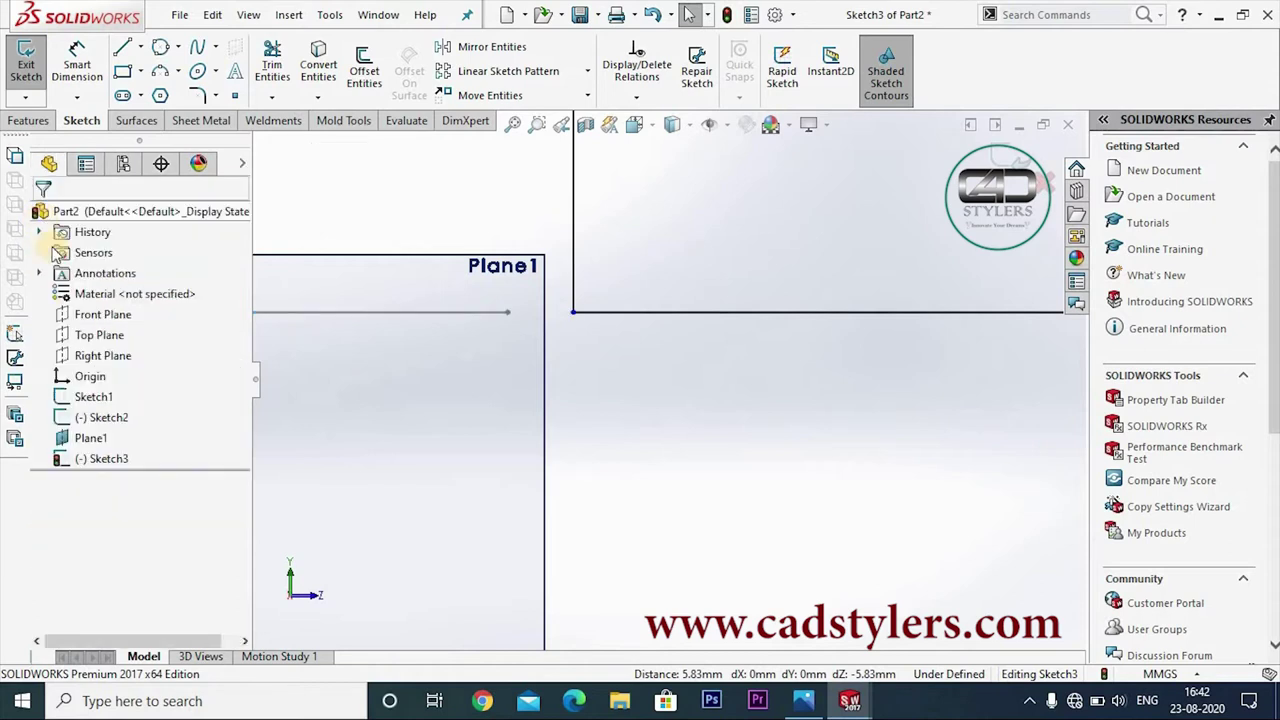
click(571, 312)
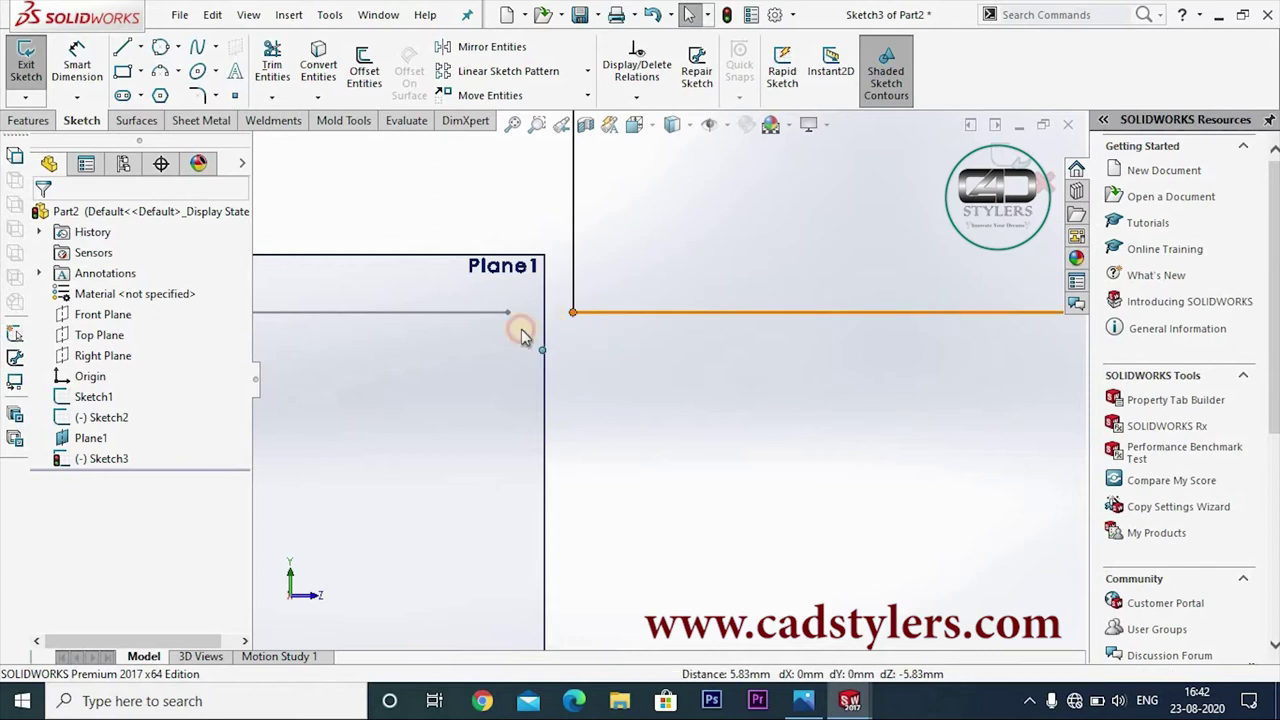
ctrl+click(510, 316)
click(48, 565)
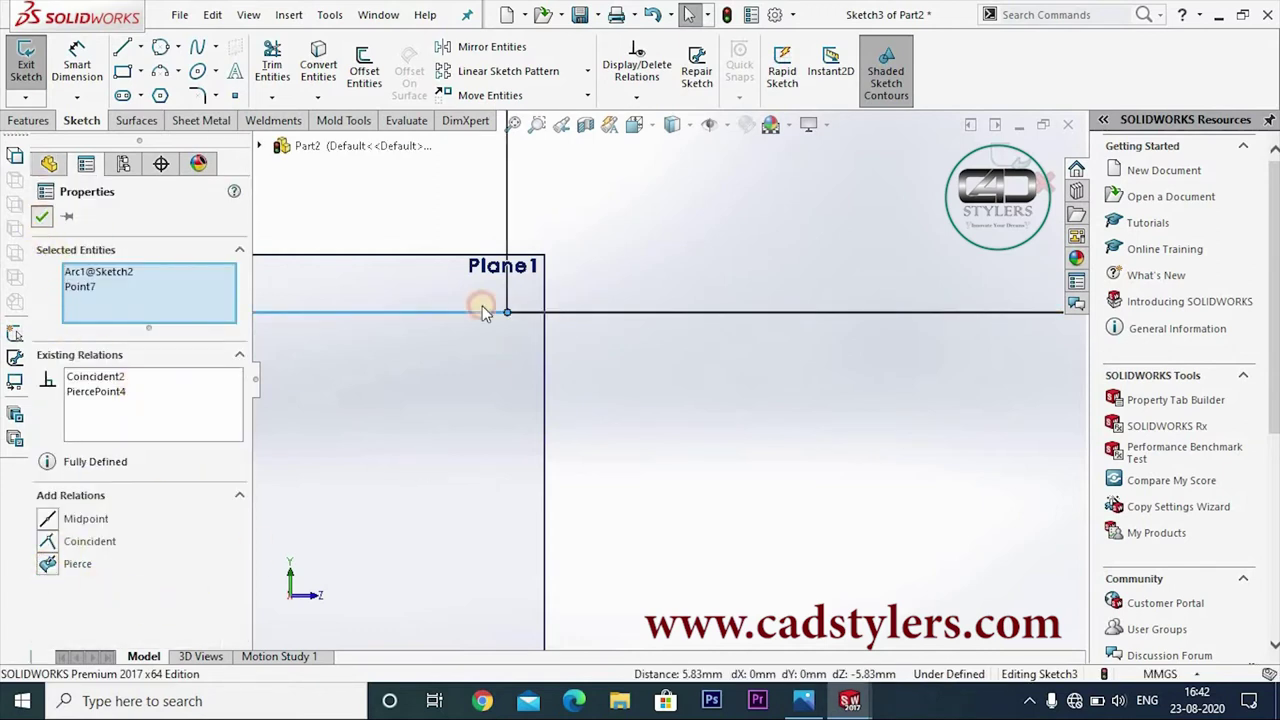
key(Escape)
scroll(822, 409, up, 3)
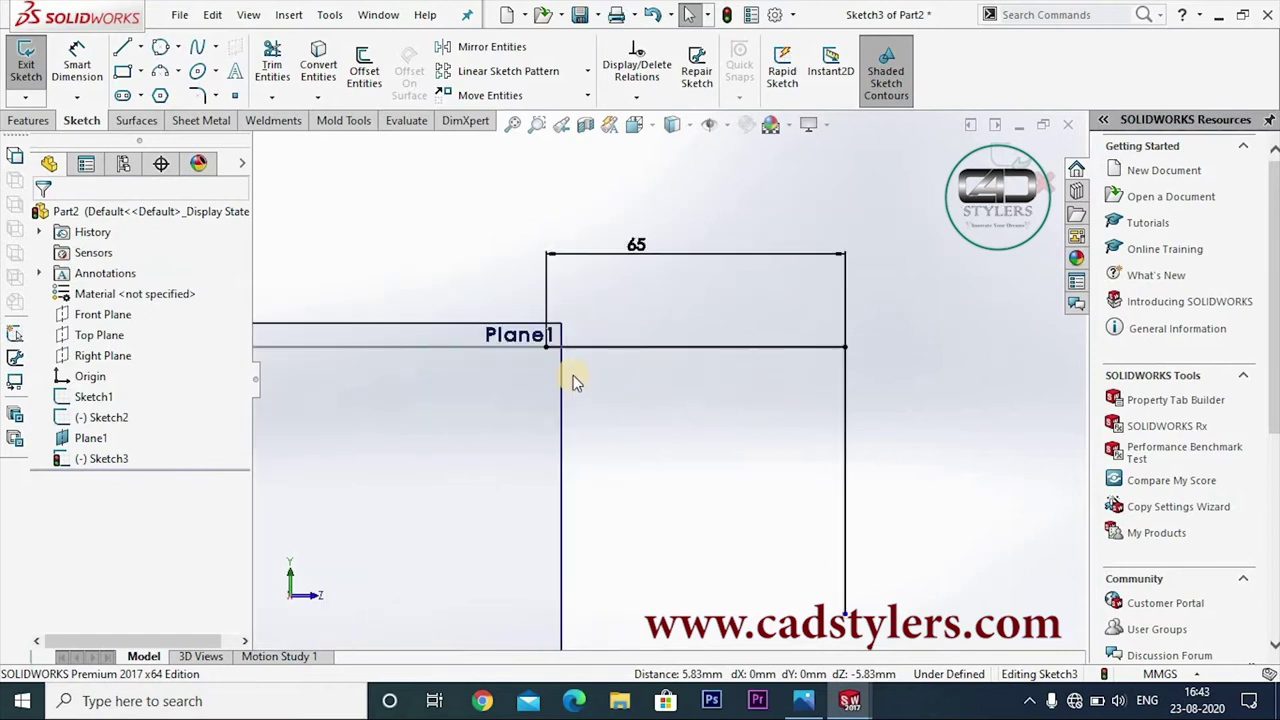
scroll(573, 376, down, 2)
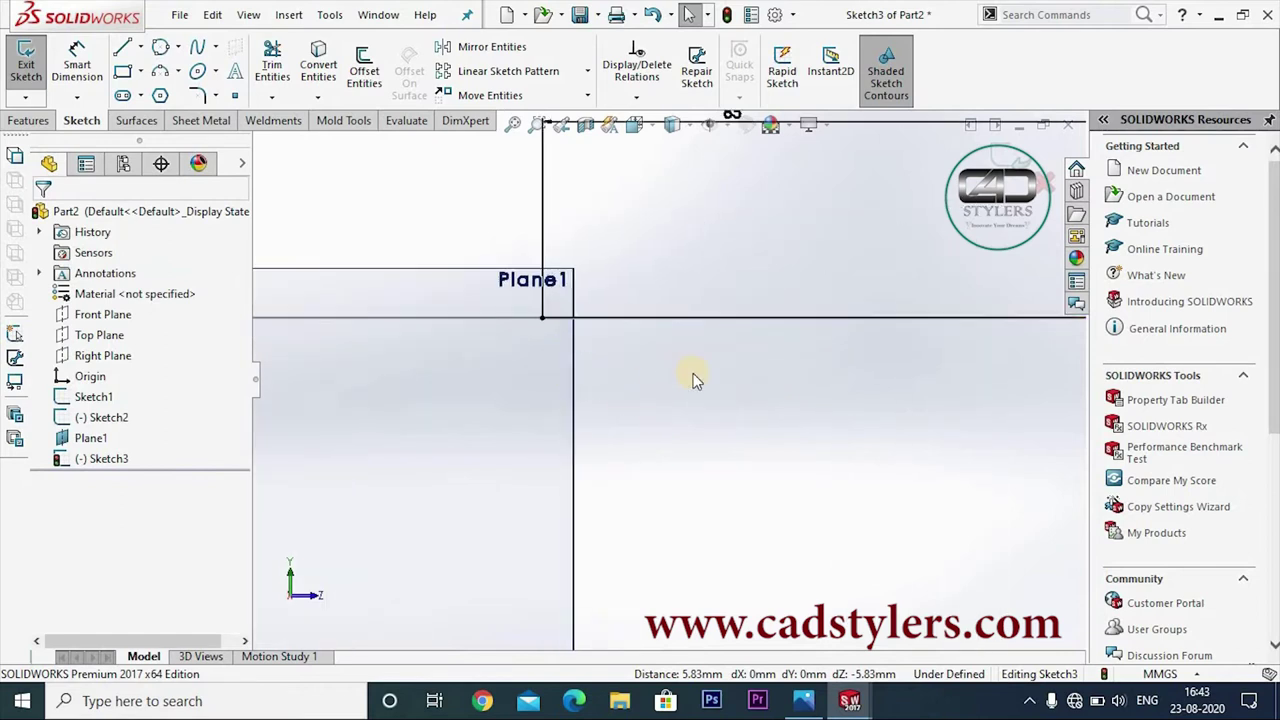
scroll(693, 373, up, 3)
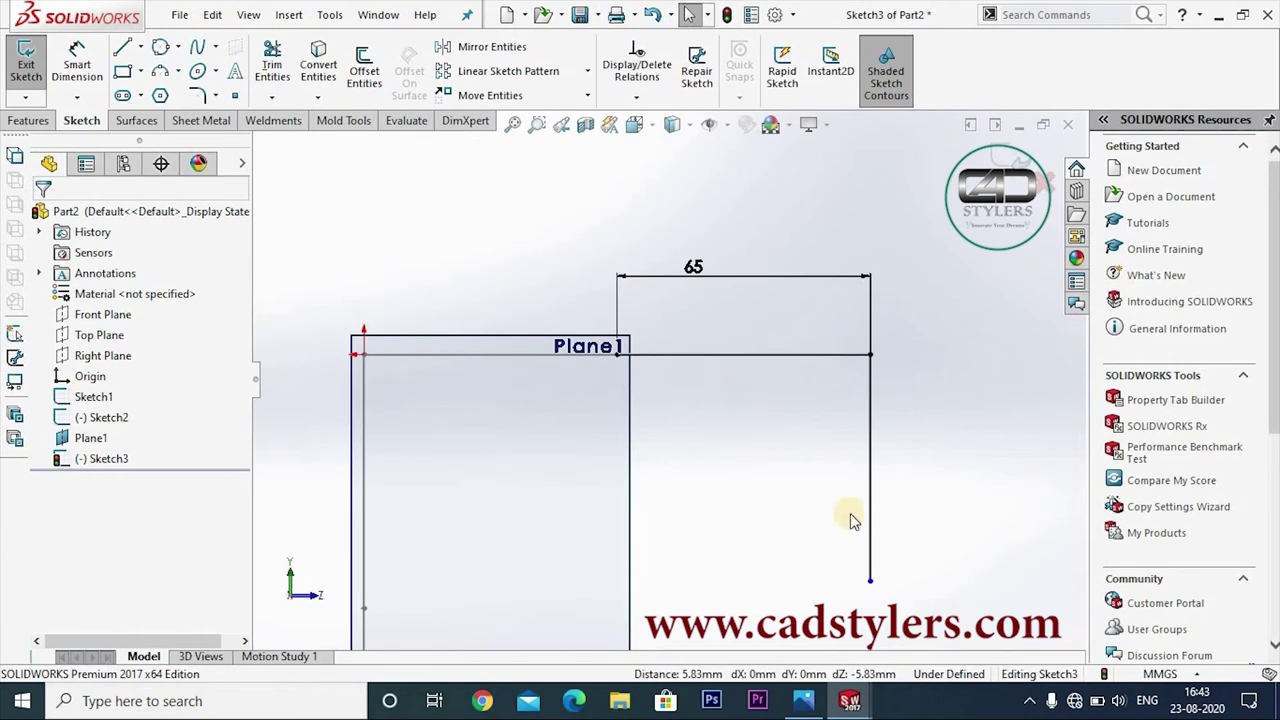
Dimension the vertical line to 65 mm, fully defining Sketch3
click(902, 438)
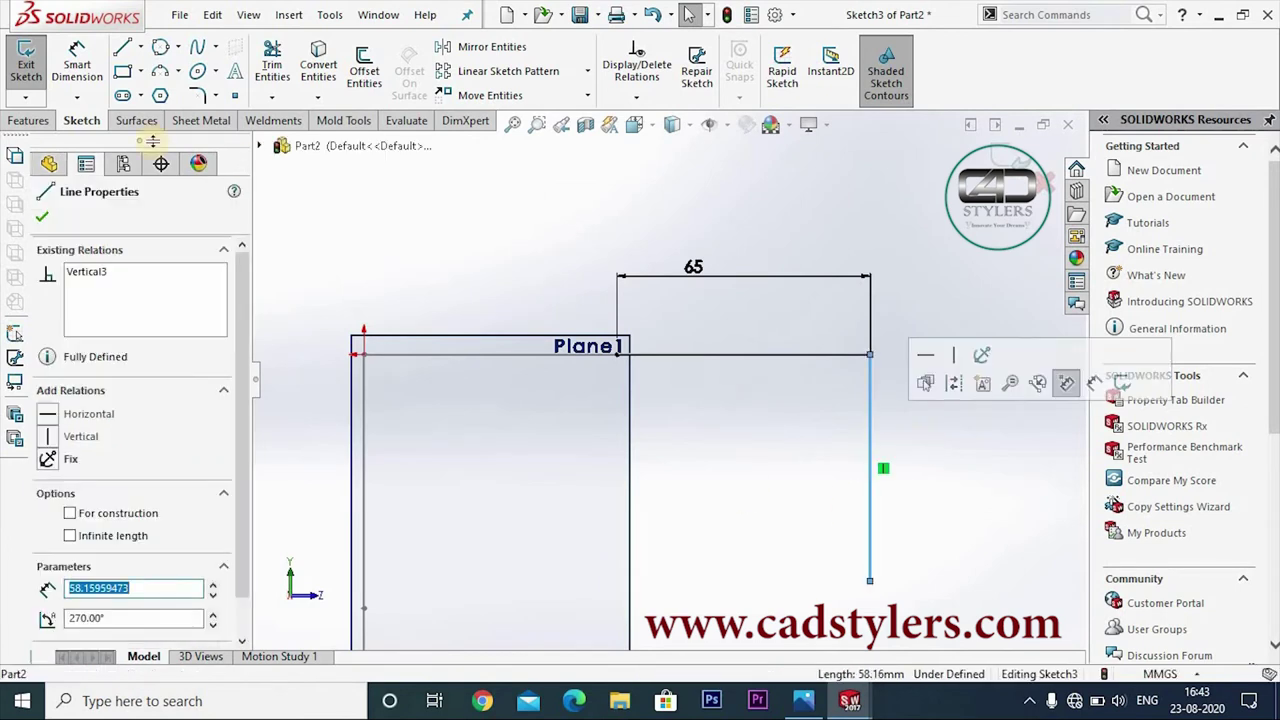
click(77, 62)
click(983, 450)
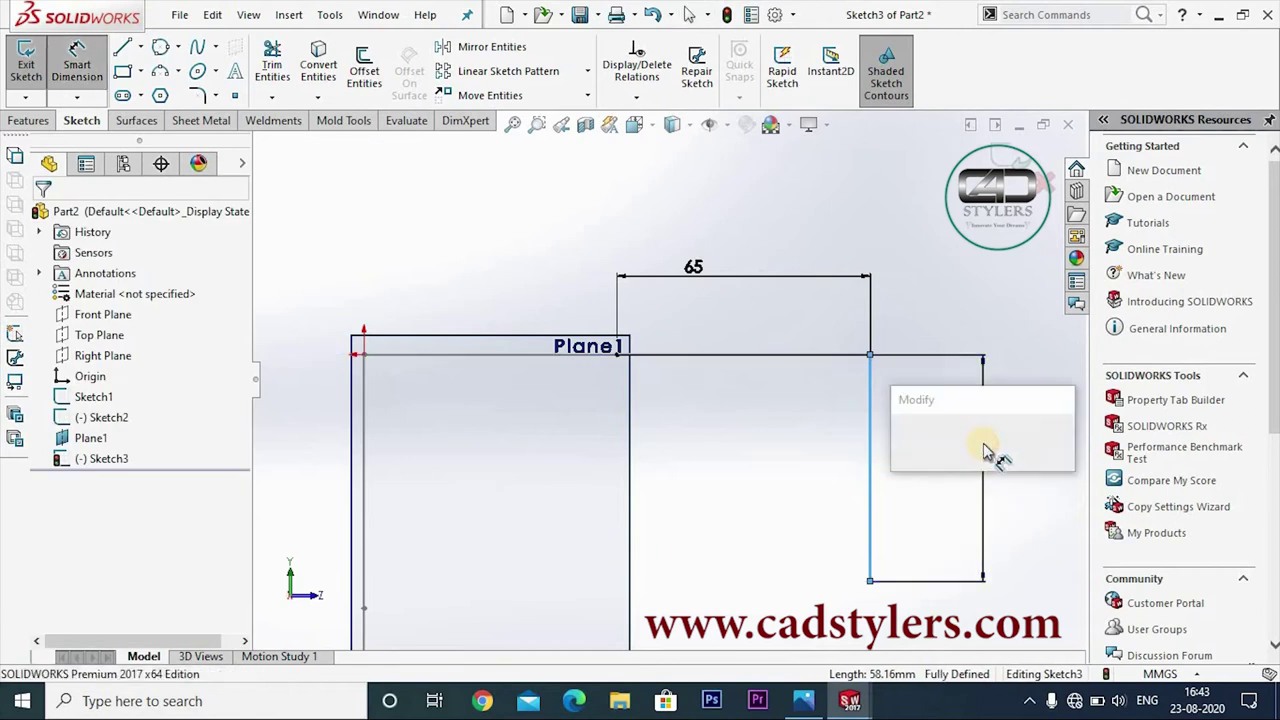
text(65)
key(Return)
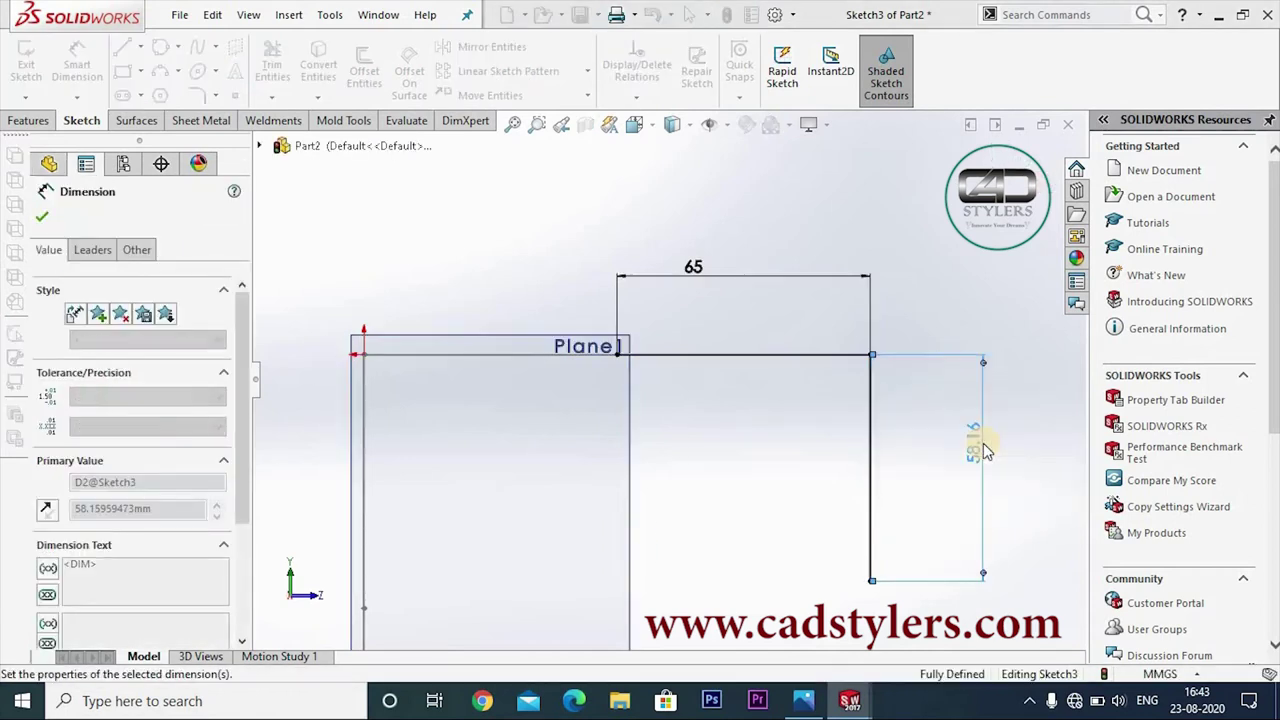
key(Escape)
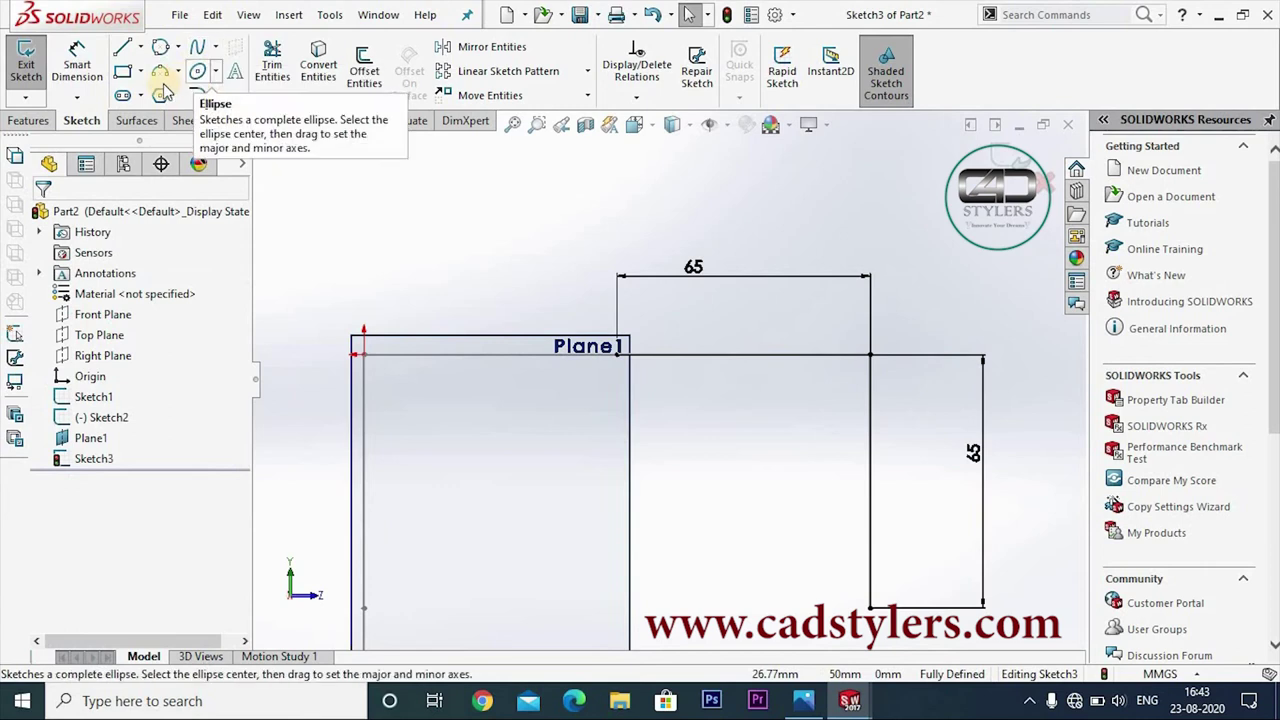
Draw a 3-point arc between the two line ends and dimension it R65
click(160, 70)
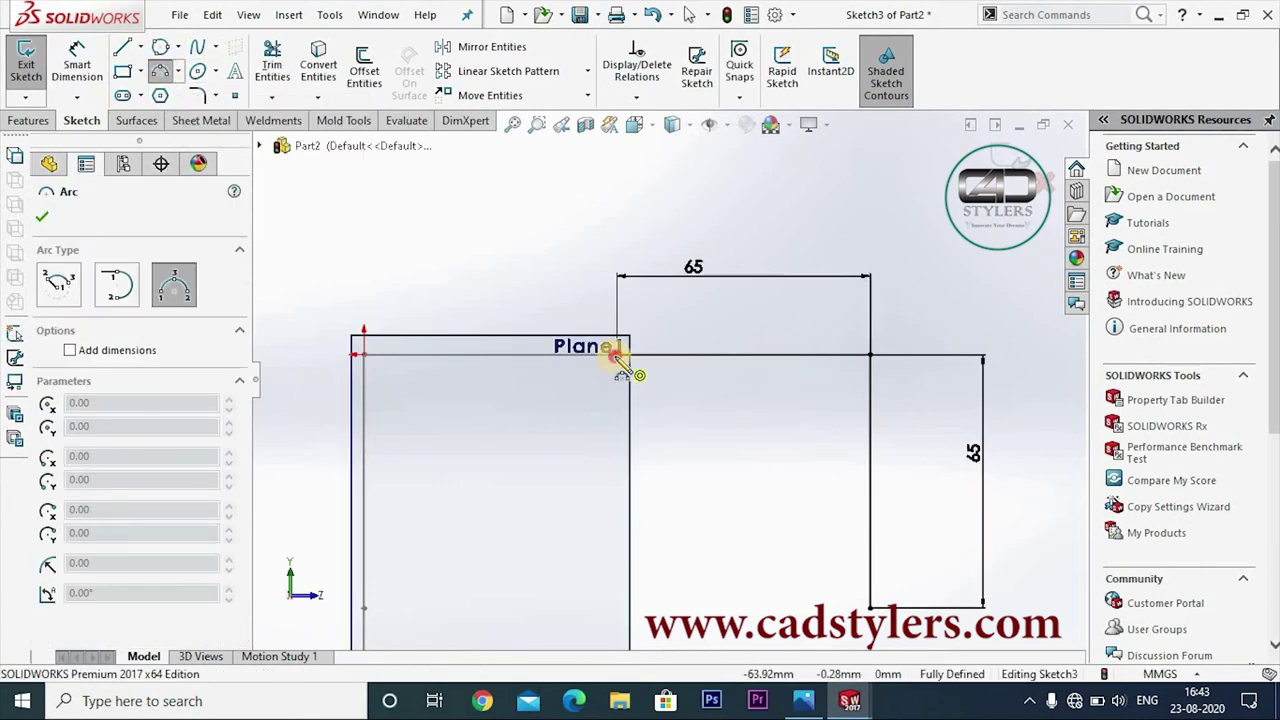
drag(620, 357, 870, 607)
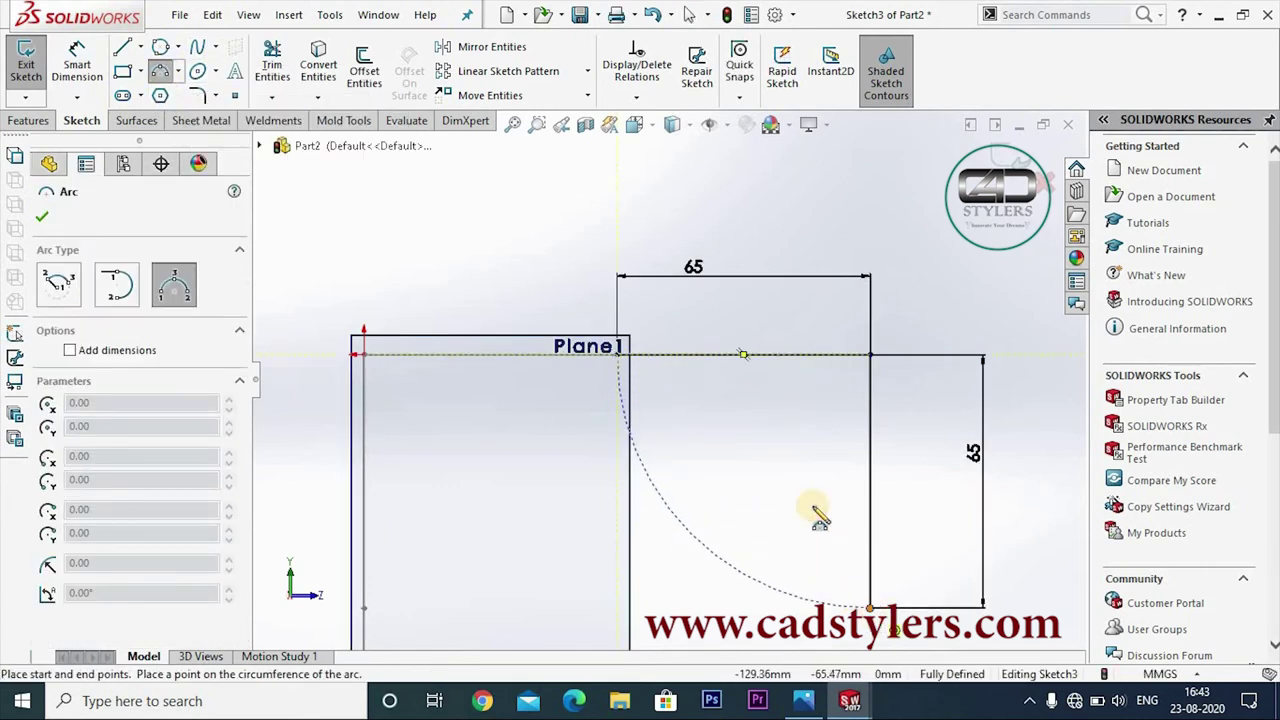
right_click(895, 455)
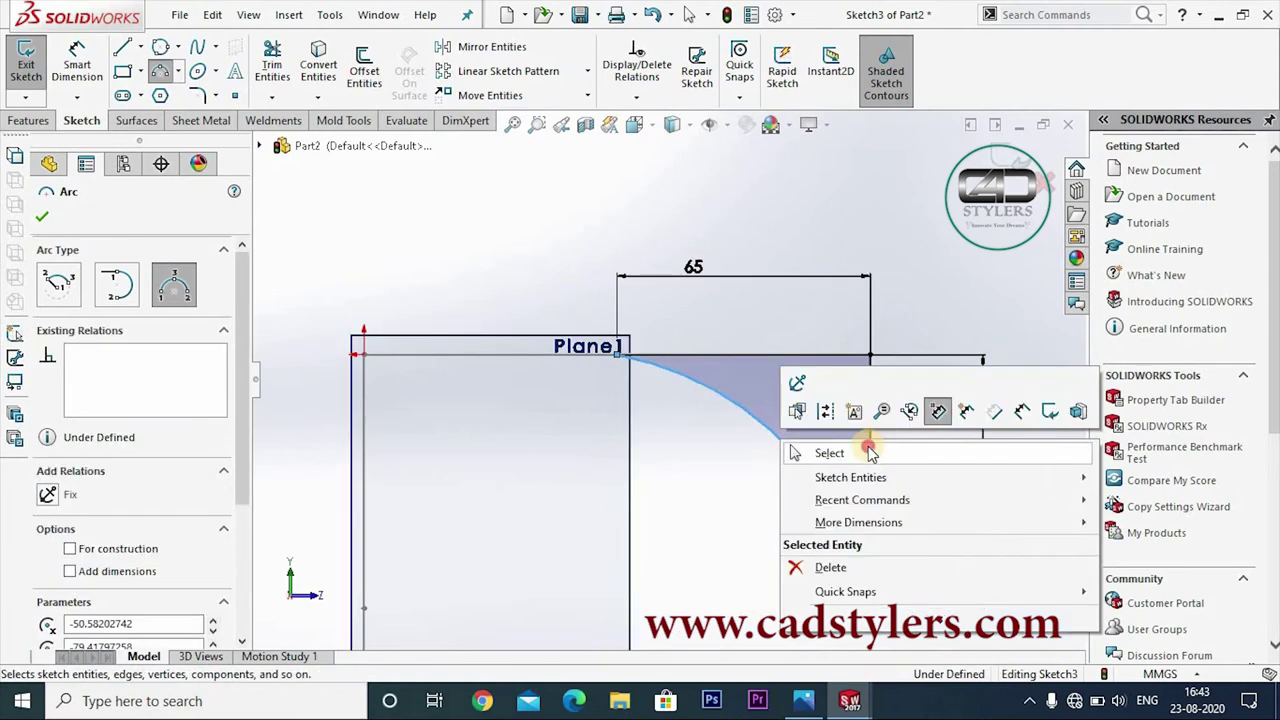
click(866, 372)
key(z)
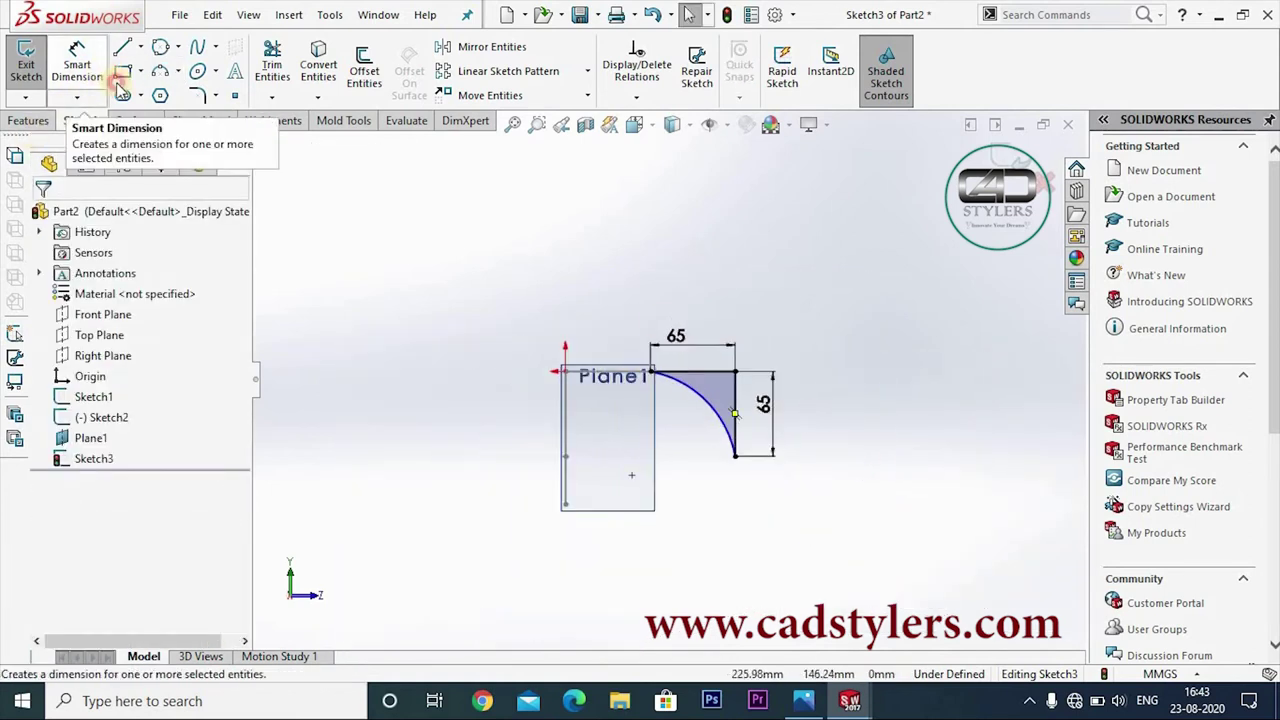
click(77, 65)
click(715, 398)
click(790, 332)
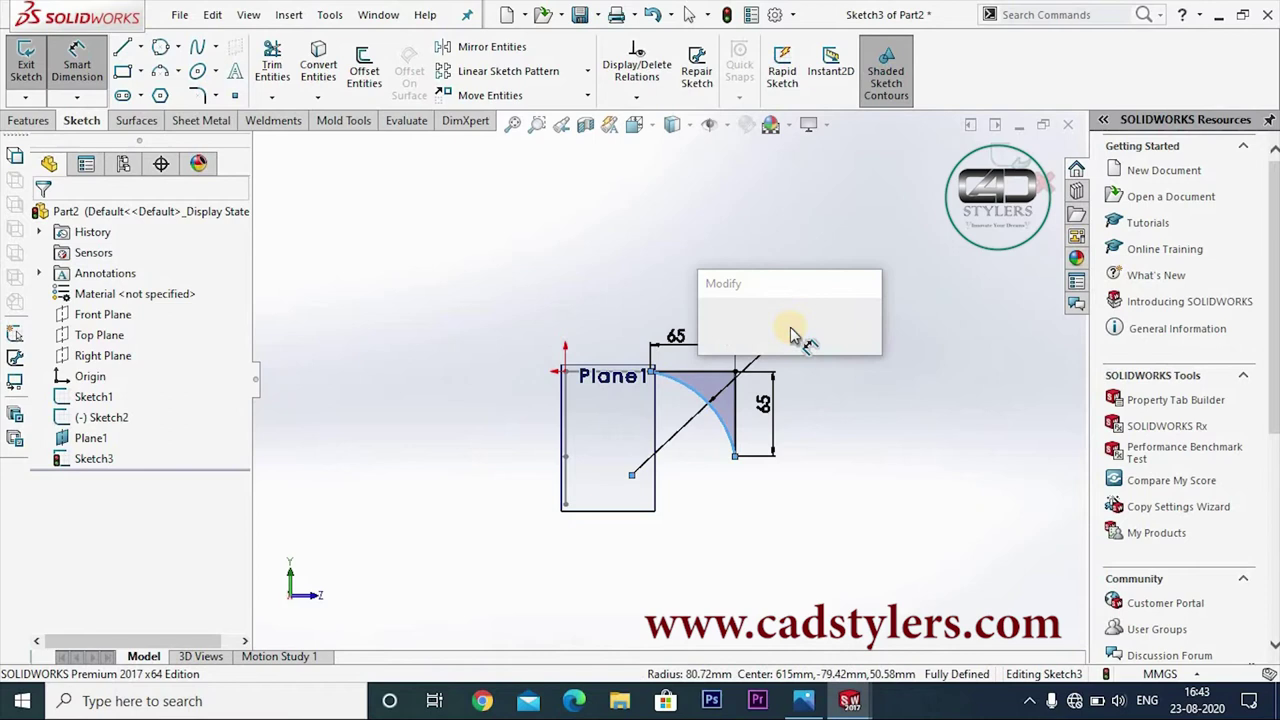
text(65)
key(Return)
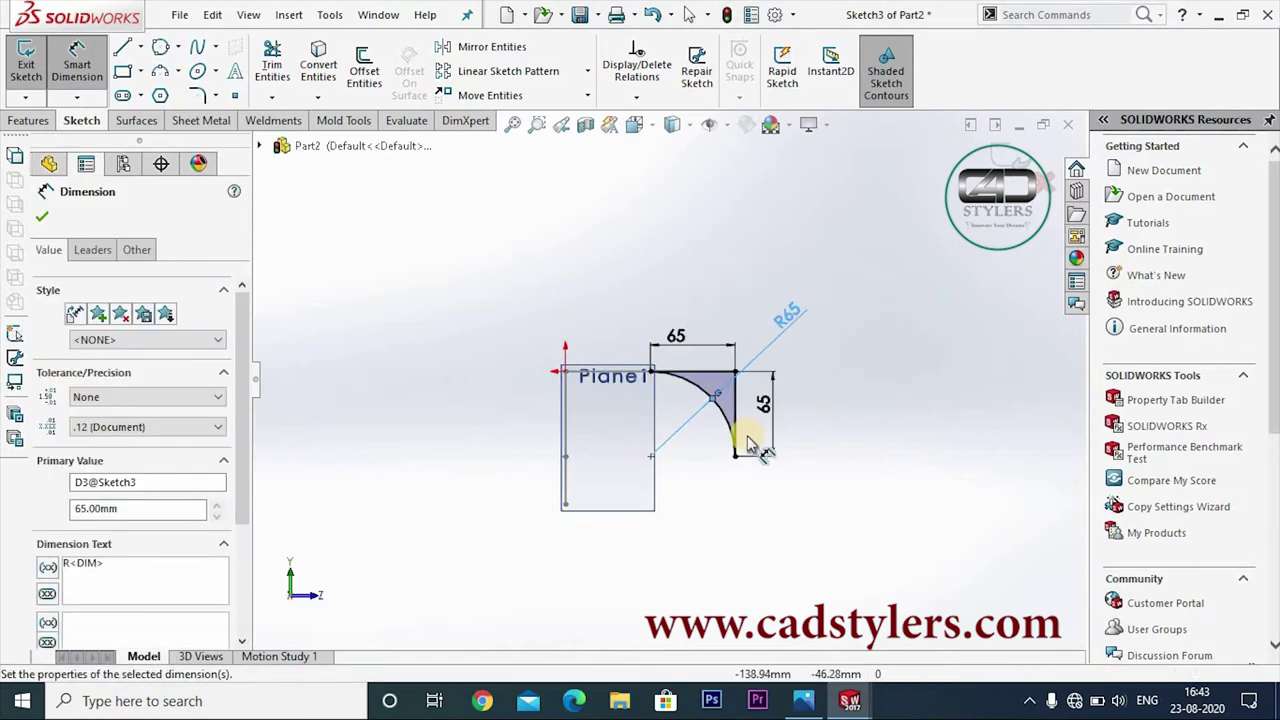
Power-trim away both straight guide lines, keeping the arc
scroll(760, 445, down, 2)
click(272, 65)
mouse_move(686, 313)
mouse_down()
mouse_move(826, 389)
mouse_move(793, 432)
mouse_up()
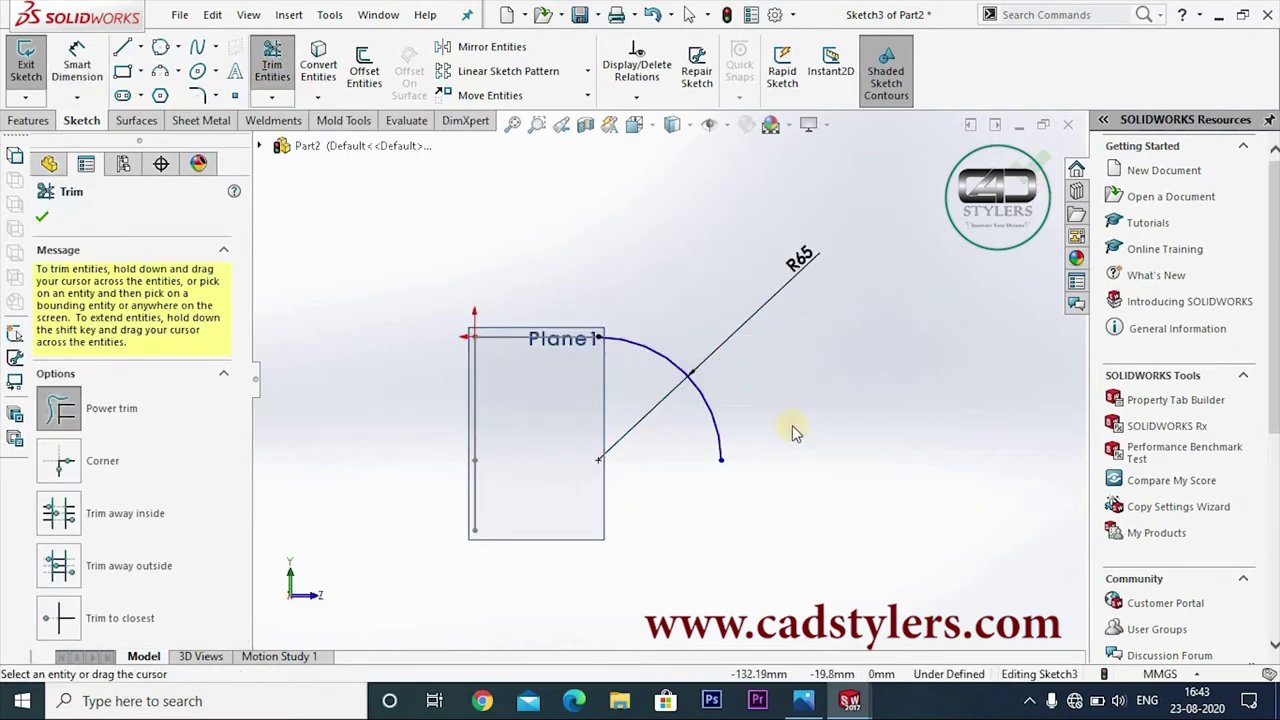
Draw a vertical line running down from the R65 arc's end
click(122, 48)
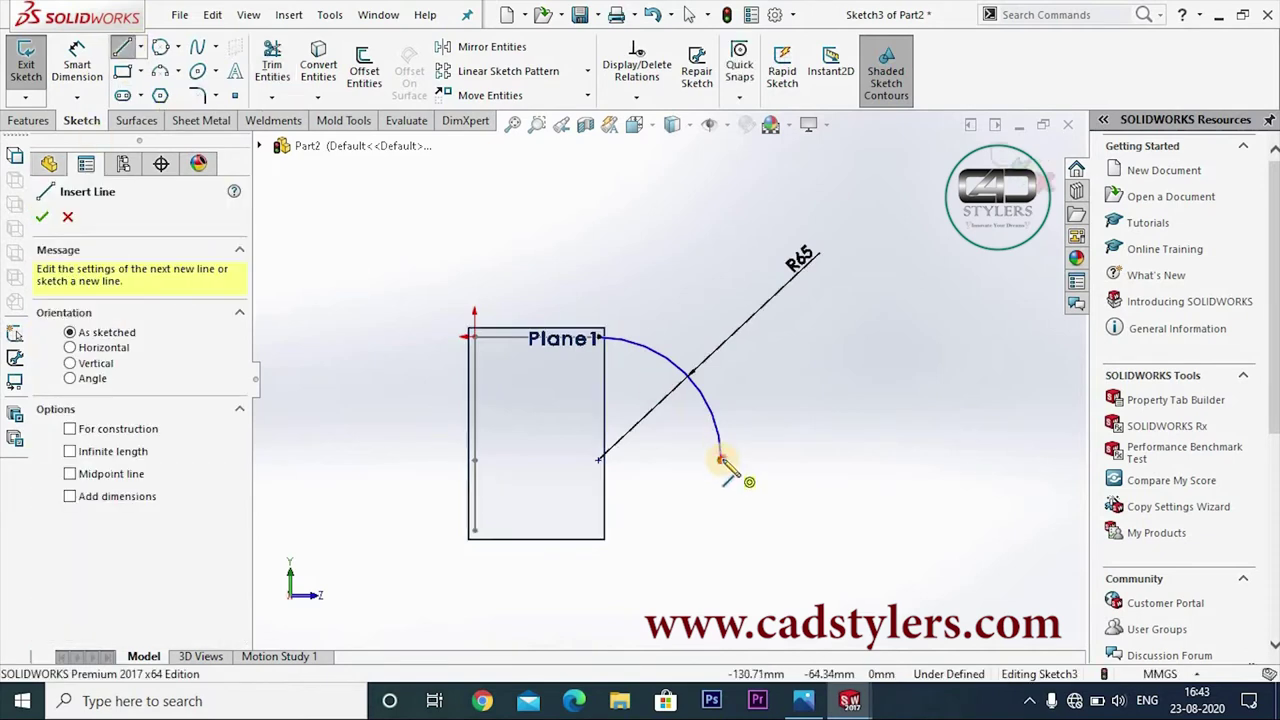
click(720, 460)
scroll(720, 458, up, 3)
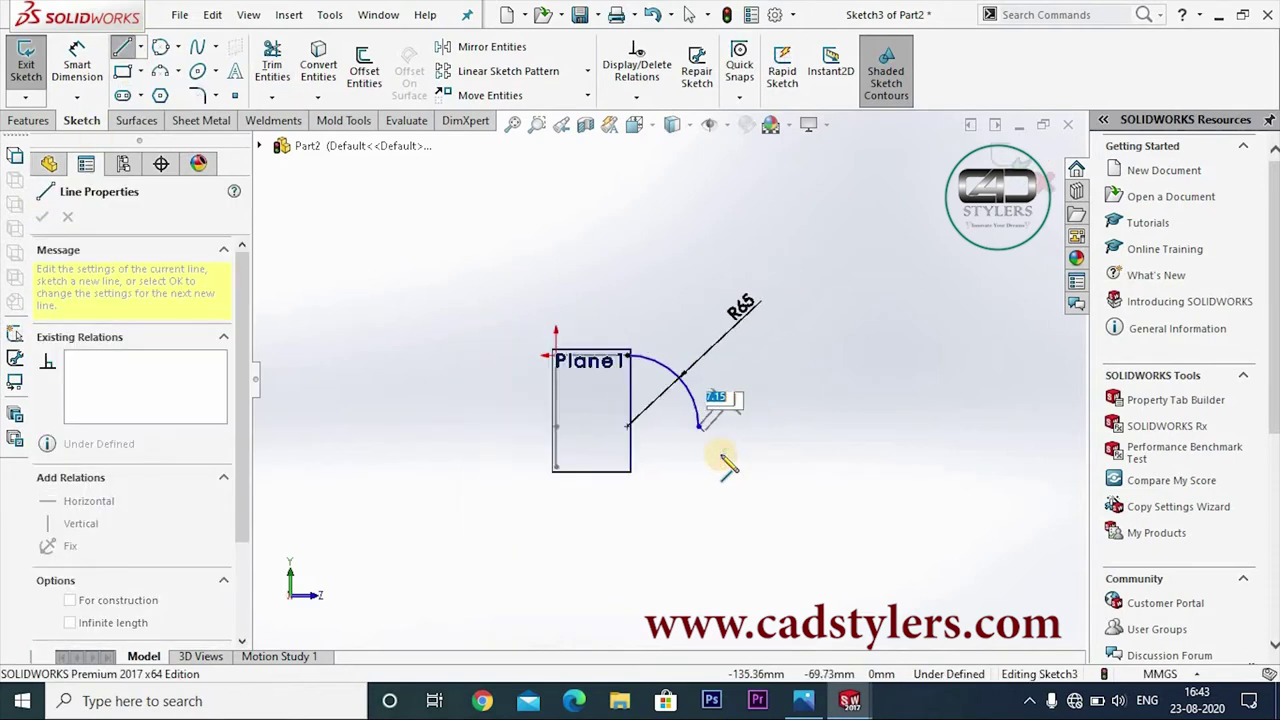
click(690, 585)
right_click(693, 590)
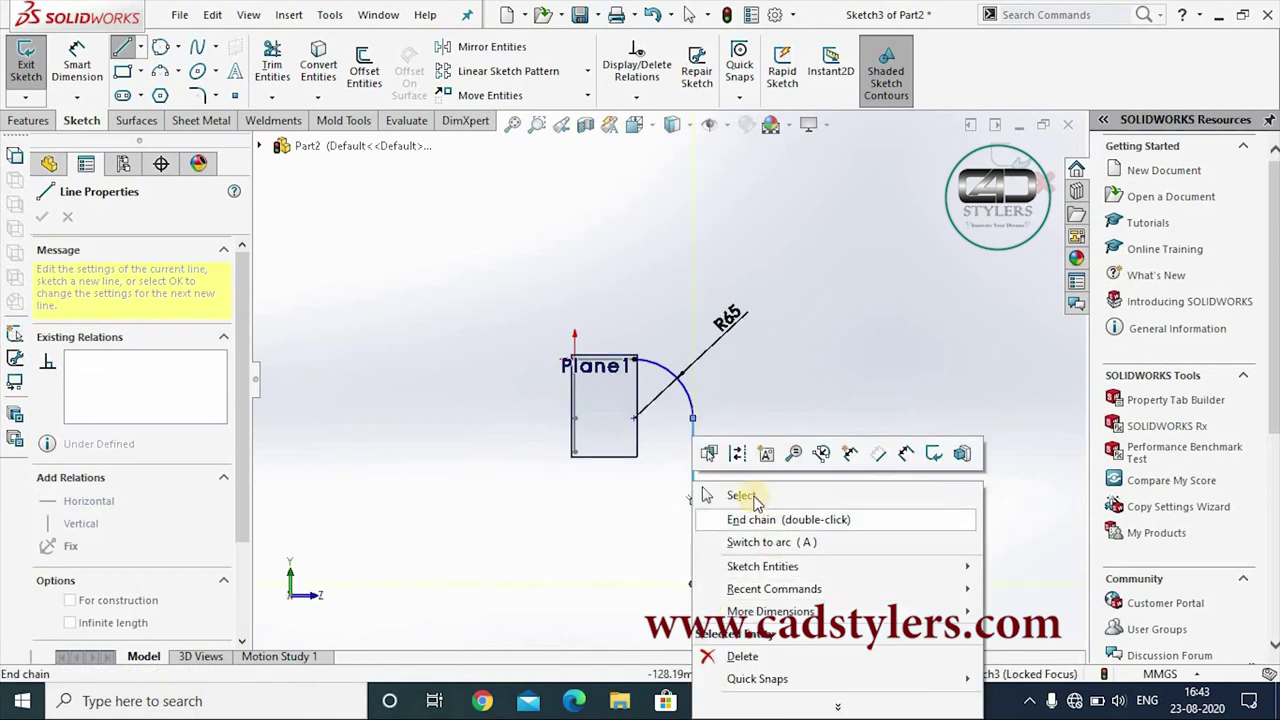
click(741, 496)
Dimension the vertical line to 109 mm and exit Sketch3
click(77, 62)
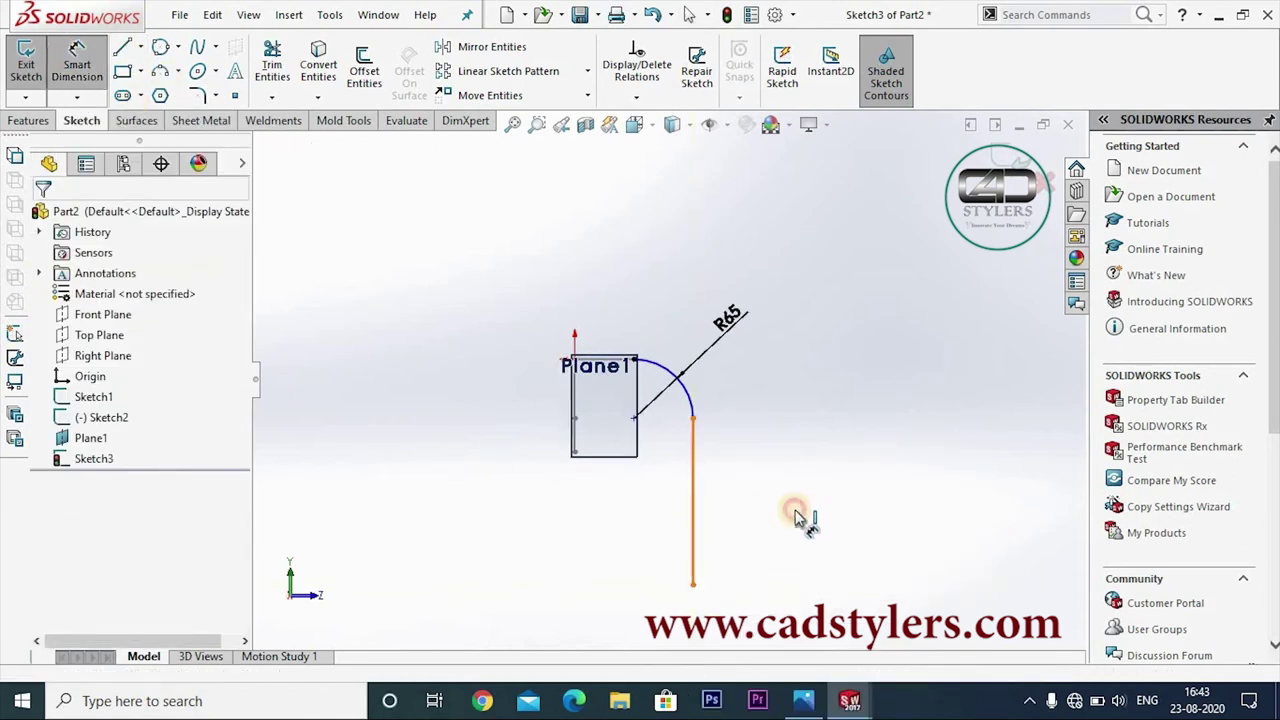
click(805, 516)
text(10)
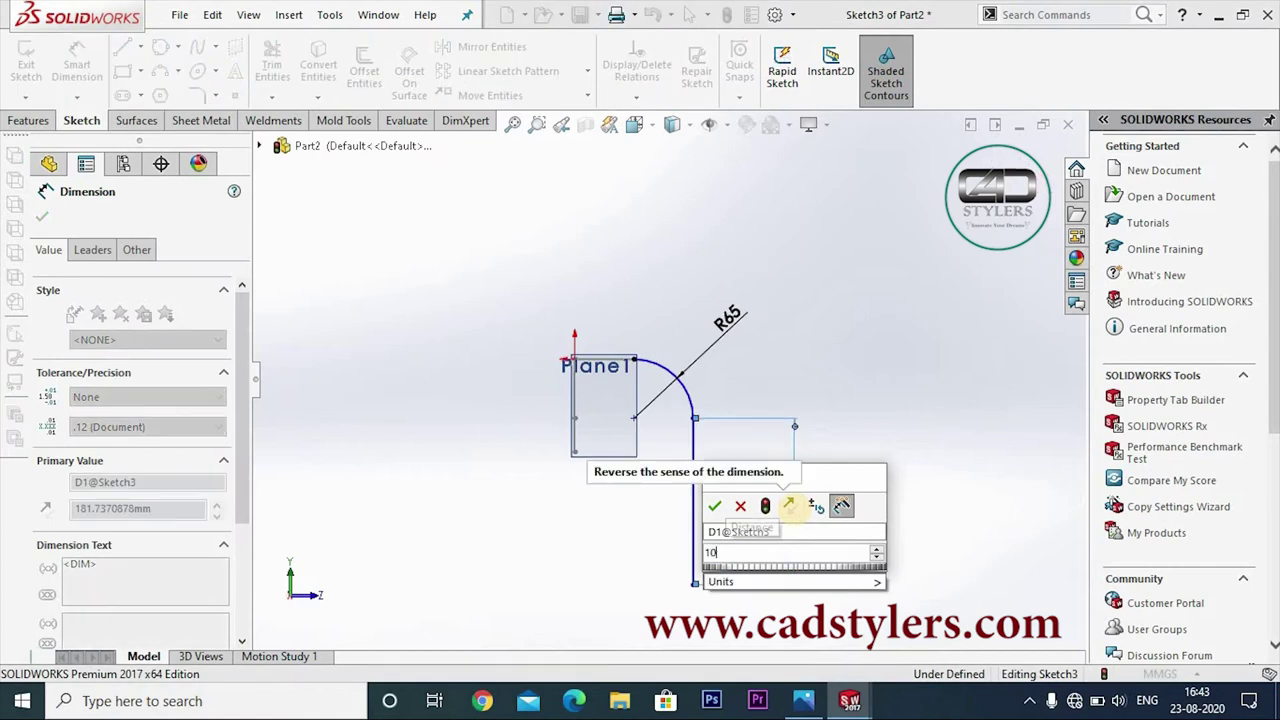
text(9)
key(Return)
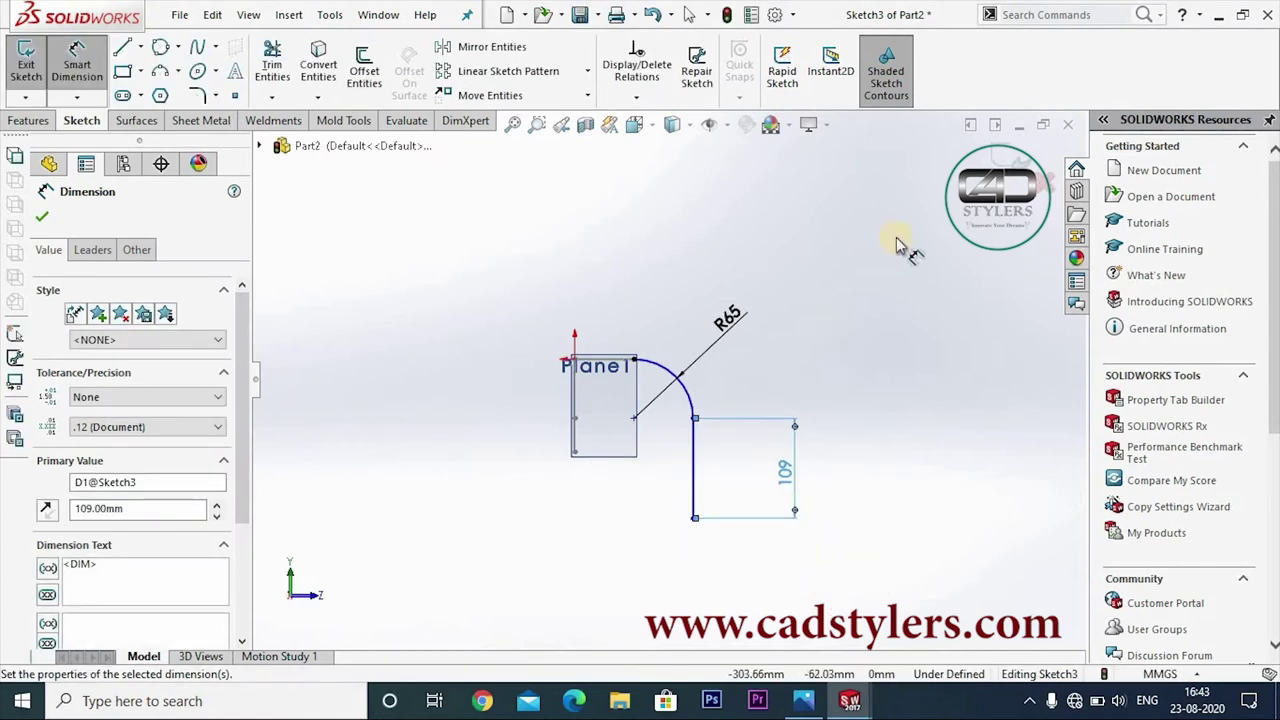
click(1000, 161)
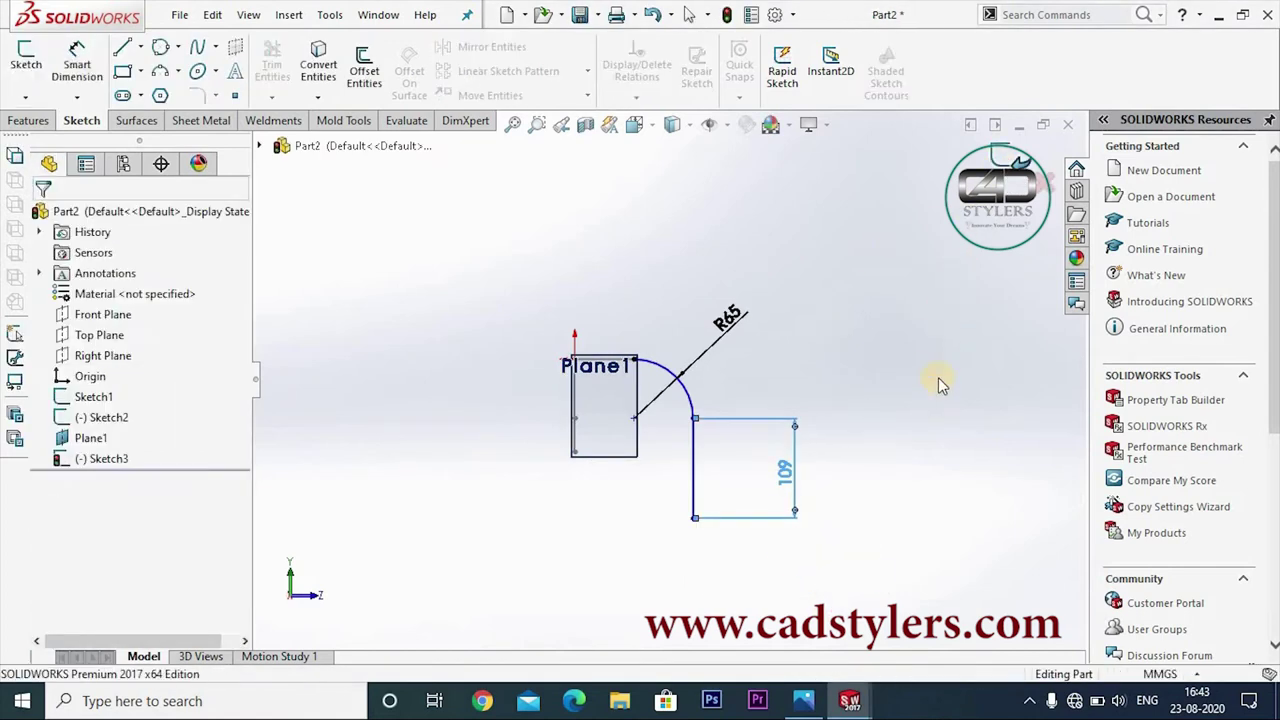
Hide Plane1 so only the bent tube path curves show in the orbited 3D view
mouse_move(851, 432)
middle_down()
mouse_move(840, 403)
mouse_move(823, 463)
mouse_move(657, 469)
mouse_move(617, 498)
mouse_move(651, 523)
mouse_move(734, 509)
mouse_move(720, 506)
middle_up()
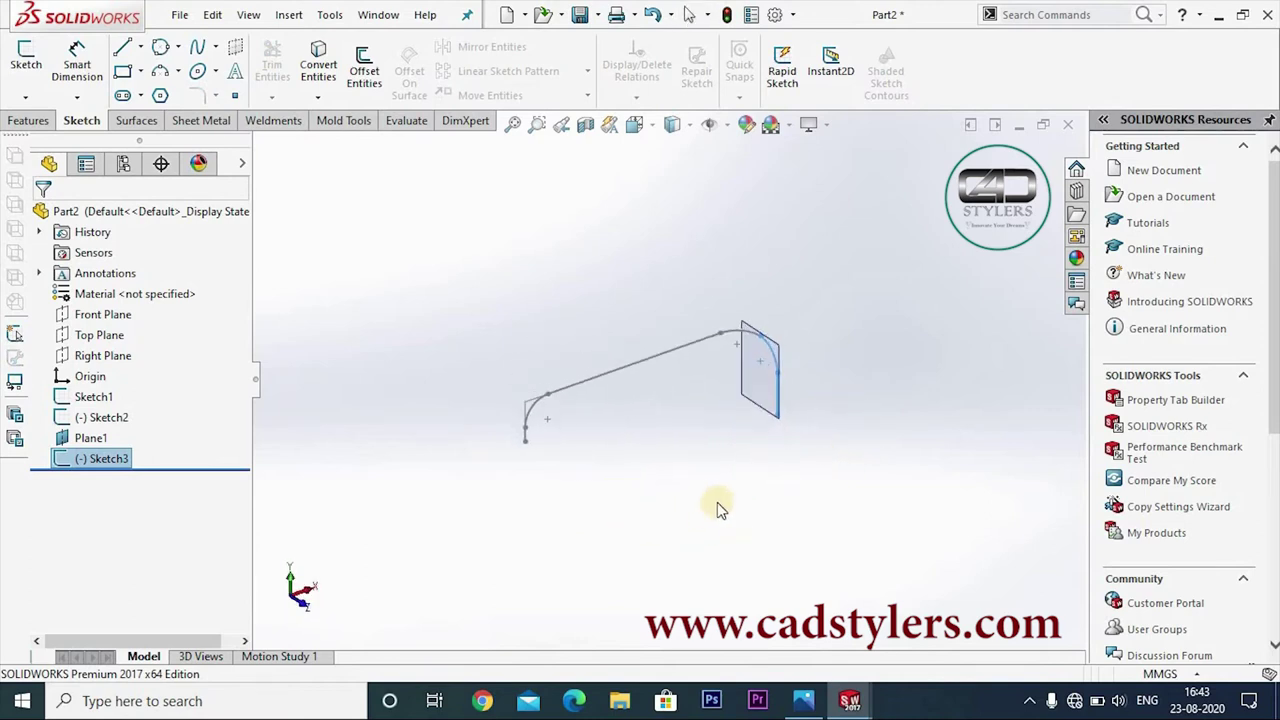
key(Escape)
scroll(752, 438, down, 2)
scroll(765, 330, down, 3)
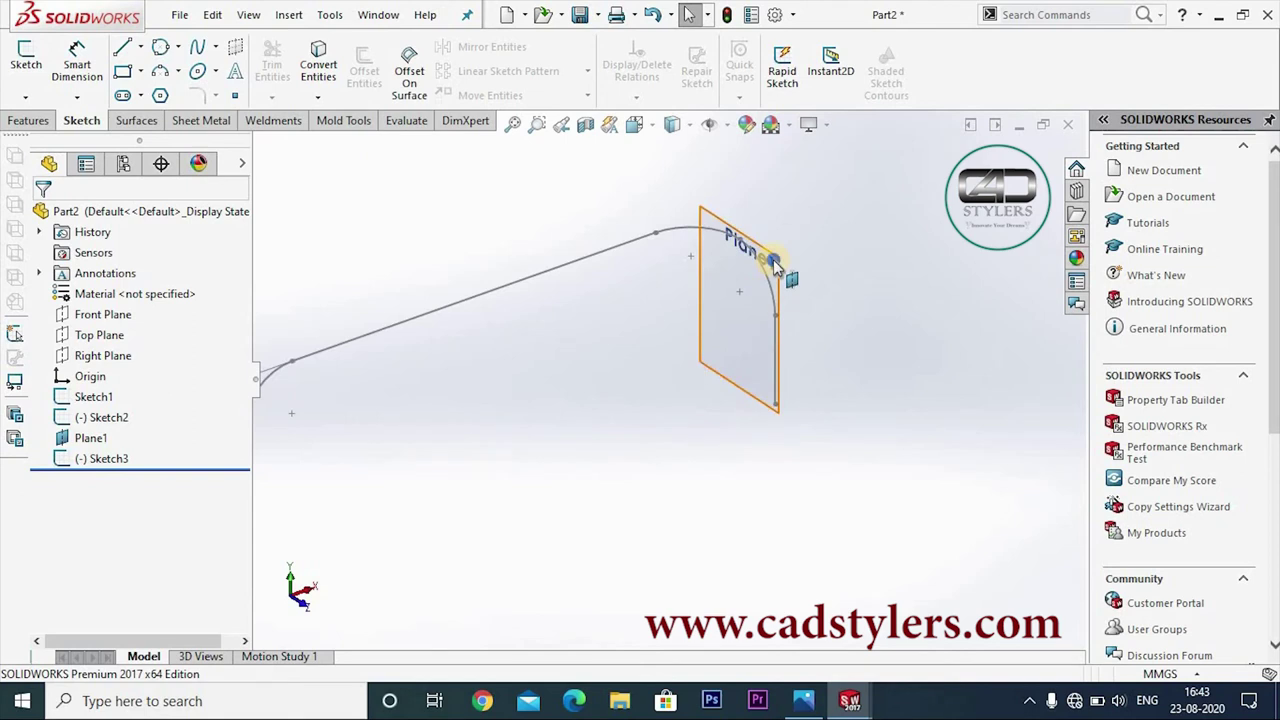
right_click(775, 262)
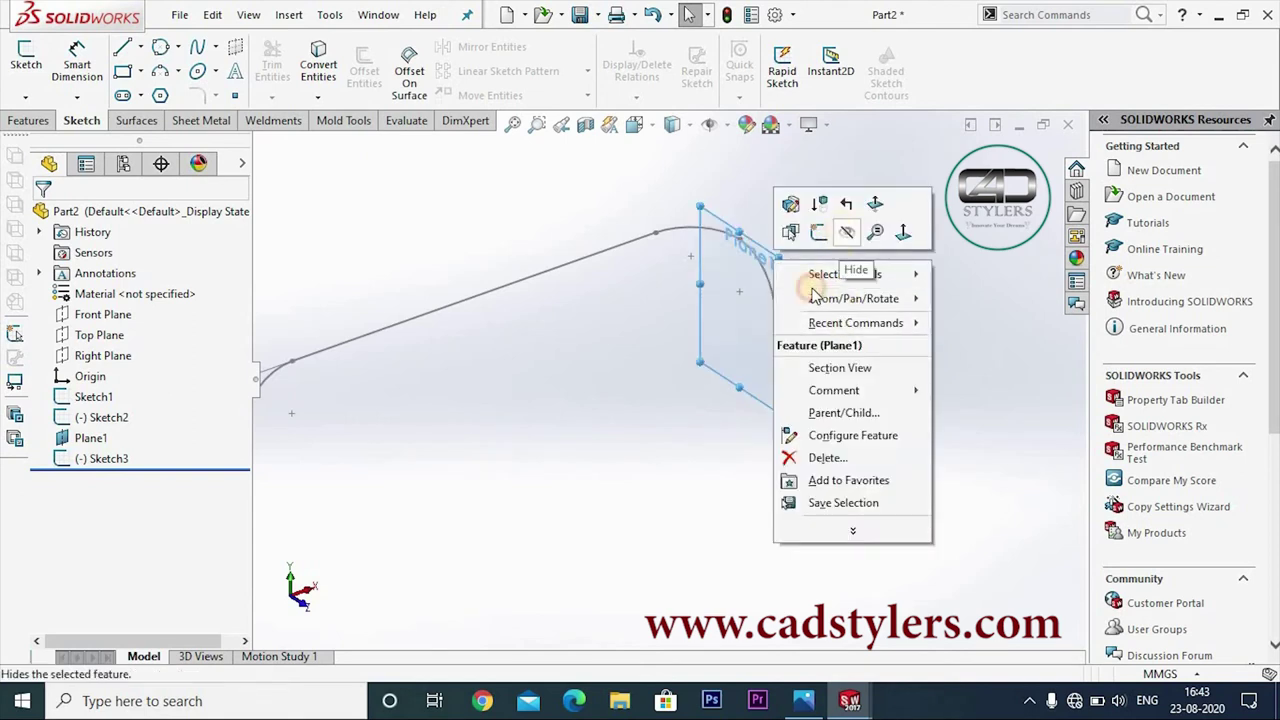
click(846, 232)
scroll(806, 336, up, 2)
scroll(760, 420, up, 2)
scroll(718, 453, up, 1)
scroll(716, 450, up, 2)
scroll(690, 440, down, 2)
scroll(670, 320, down, 2)
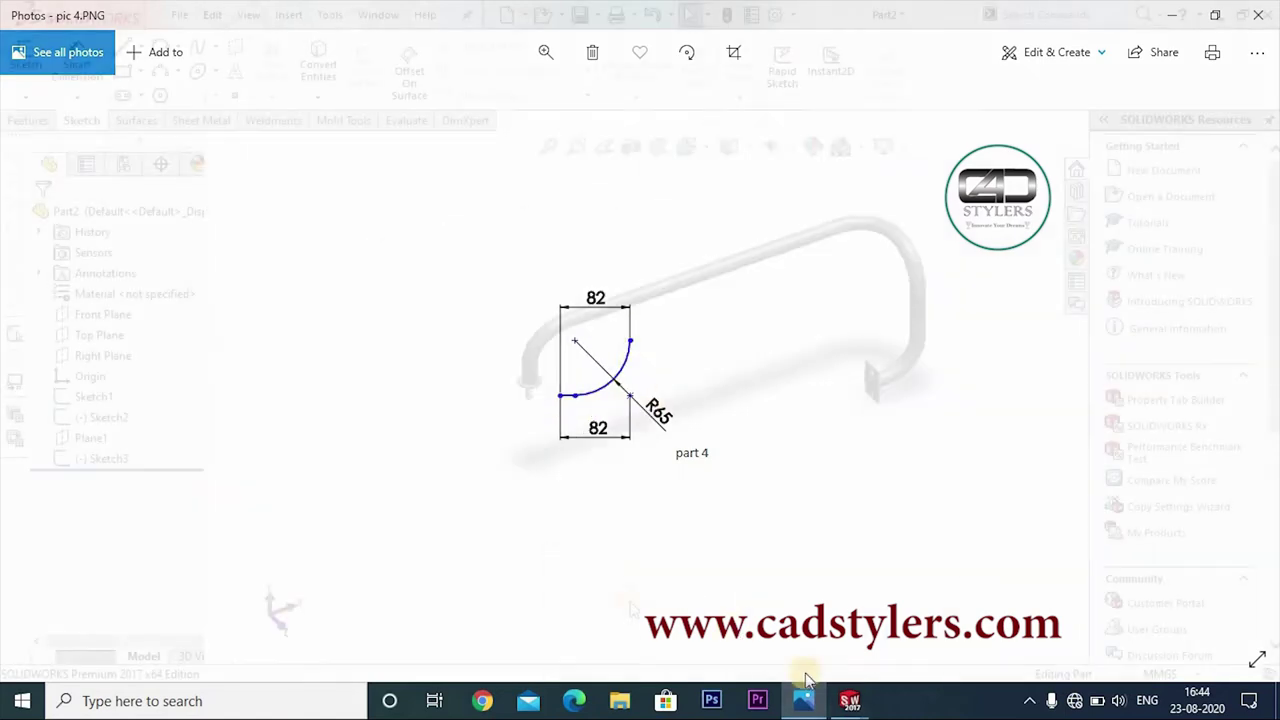
Rotate the finished tractor part1 handle model to inspect it
mouse_move(691, 434)
middle_down()
mouse_move(675, 383)
mouse_move(728, 400)
mouse_move(472, 447)
middle_up()
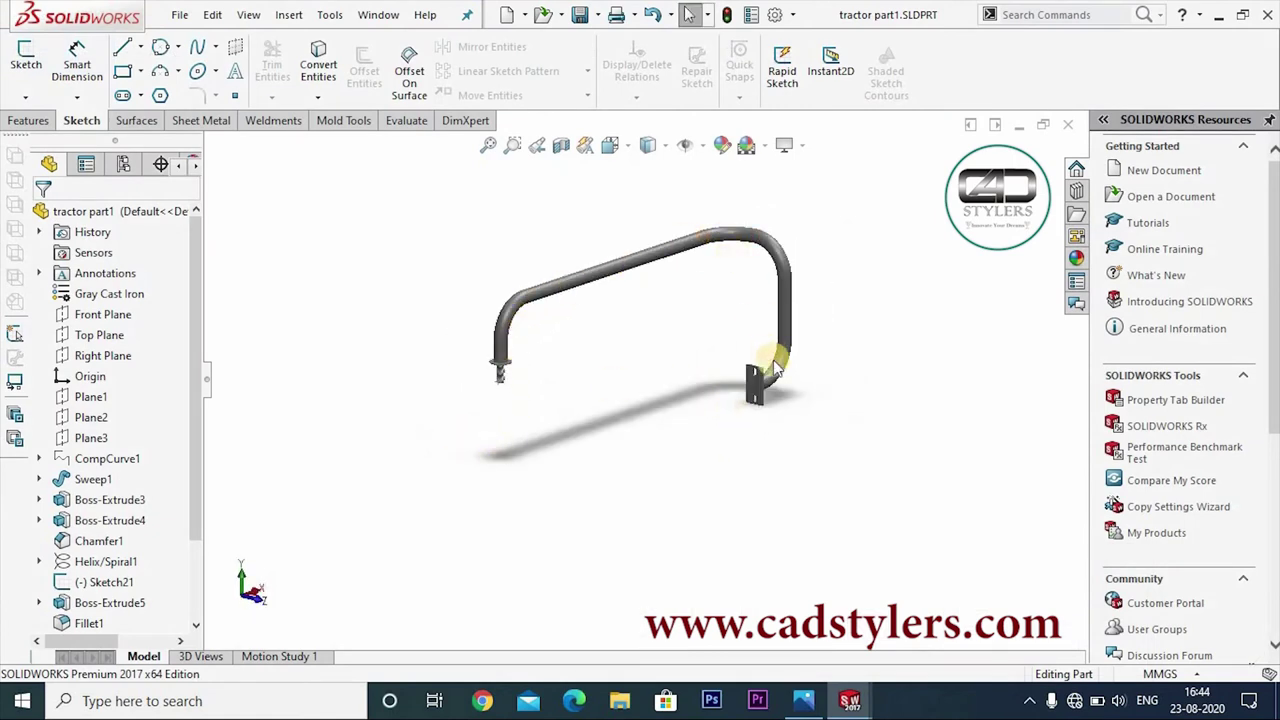
Zoom and slightly rotate the finished tractor part1 model to view it from another angle
scroll(766, 385, down, 2)
scroll(728, 400, up, 3)
scroll(672, 375, down, 5)
scroll(672, 375, down, 3)
scroll(660, 365, down, 2)
scroll(660, 367, up, 4)
scroll(658, 385, up, 2)
middle_drag(655, 400, 651, 415)
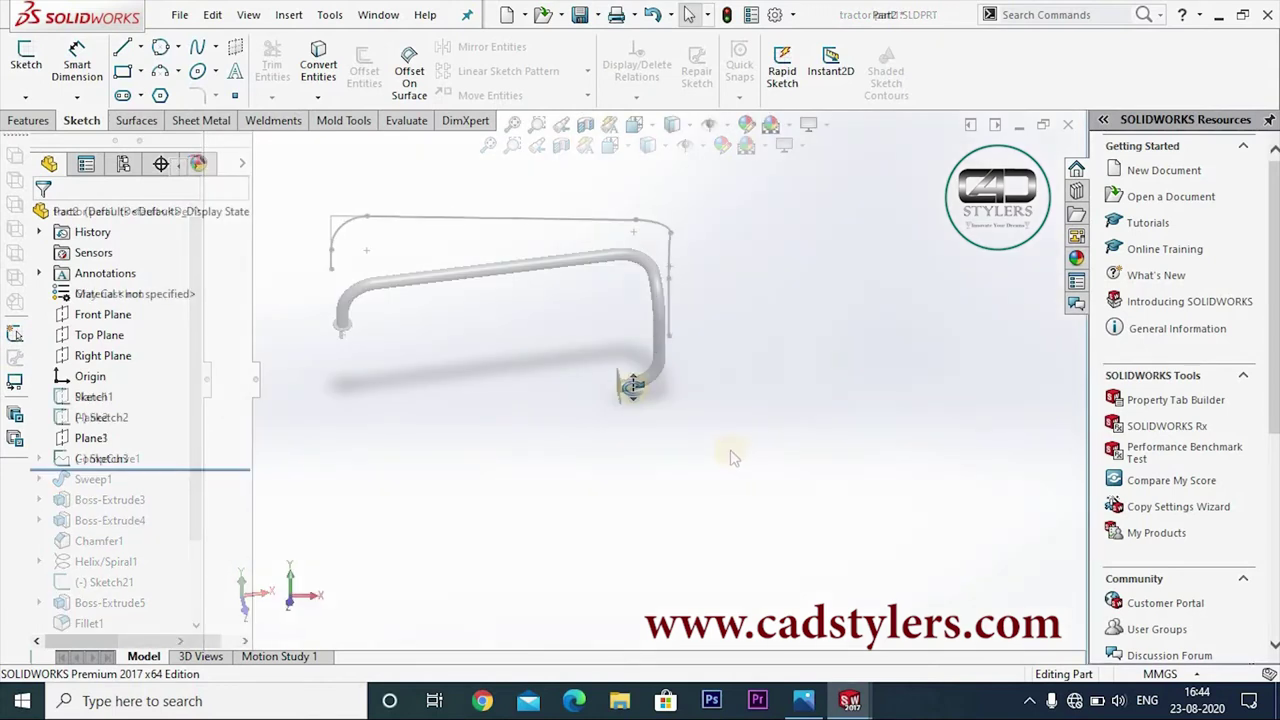
Create Plane2 parallel to Front Plane through the tube path's end point
click(99, 335)
mouse_move(363, 348)
middle_down()
mouse_move(405, 423)
mouse_move(390, 345)
middle_up()
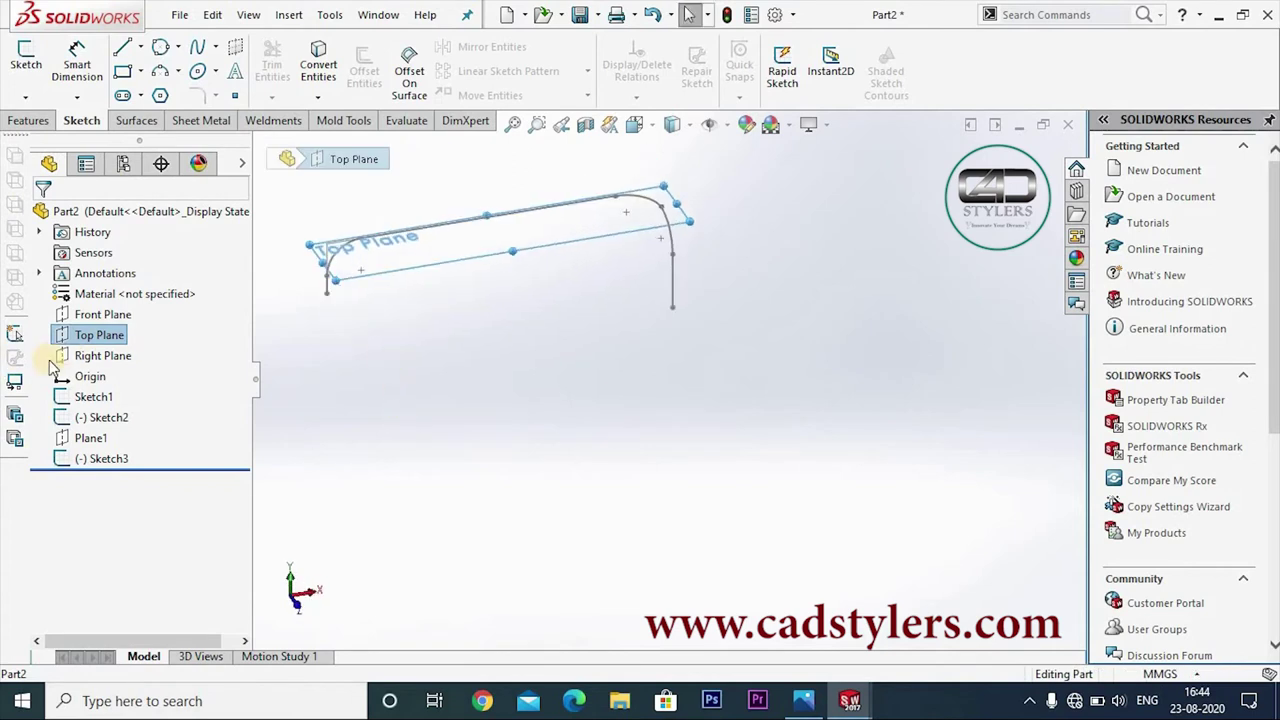
click(101, 318)
middle_drag(357, 410, 355, 468)
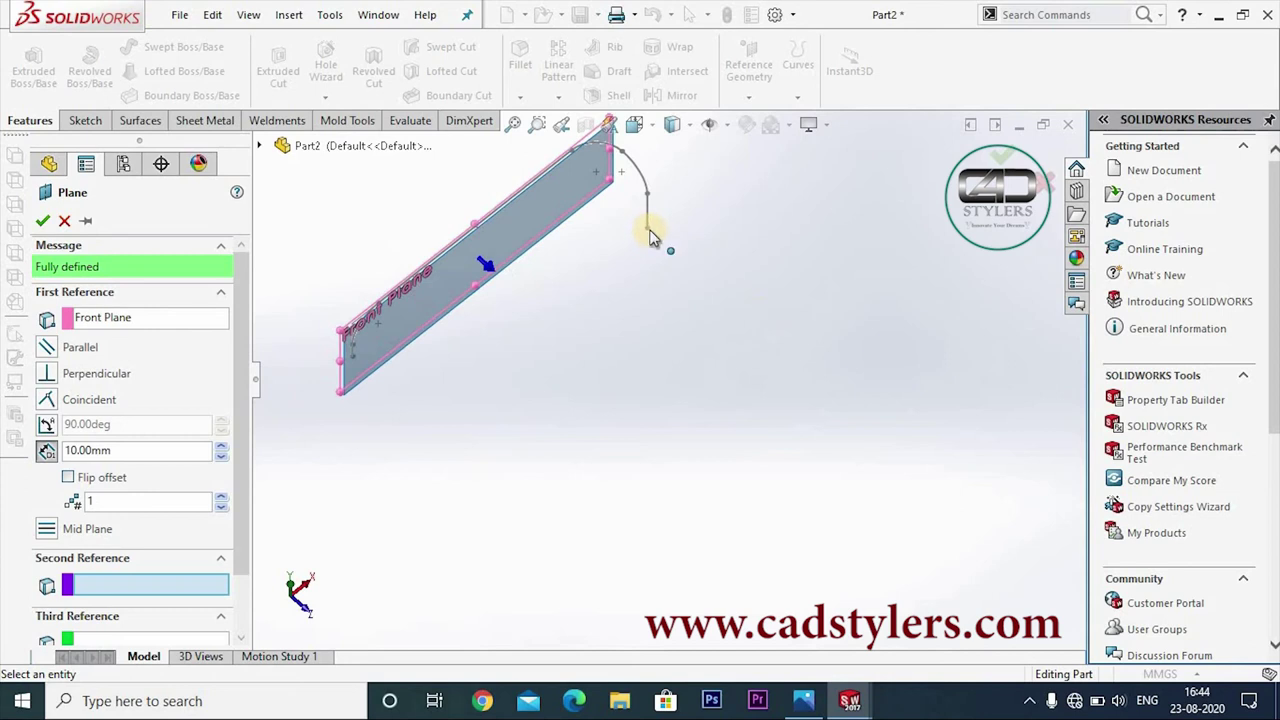
click(630, 270)
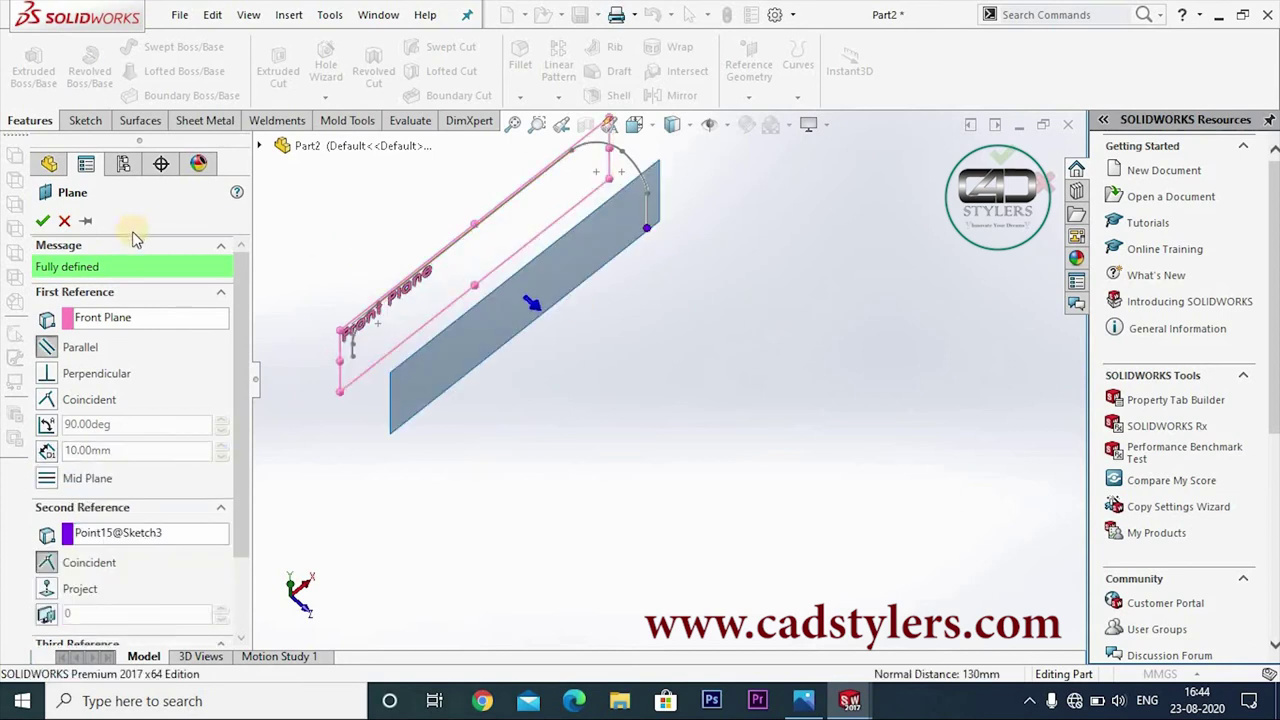
click(45, 222)
Start a new sketch on Plane2
mouse_move(746, 366)
middle_down()
mouse_move(728, 337)
mouse_move(594, 297)
mouse_move(541, 317)
middle_up()
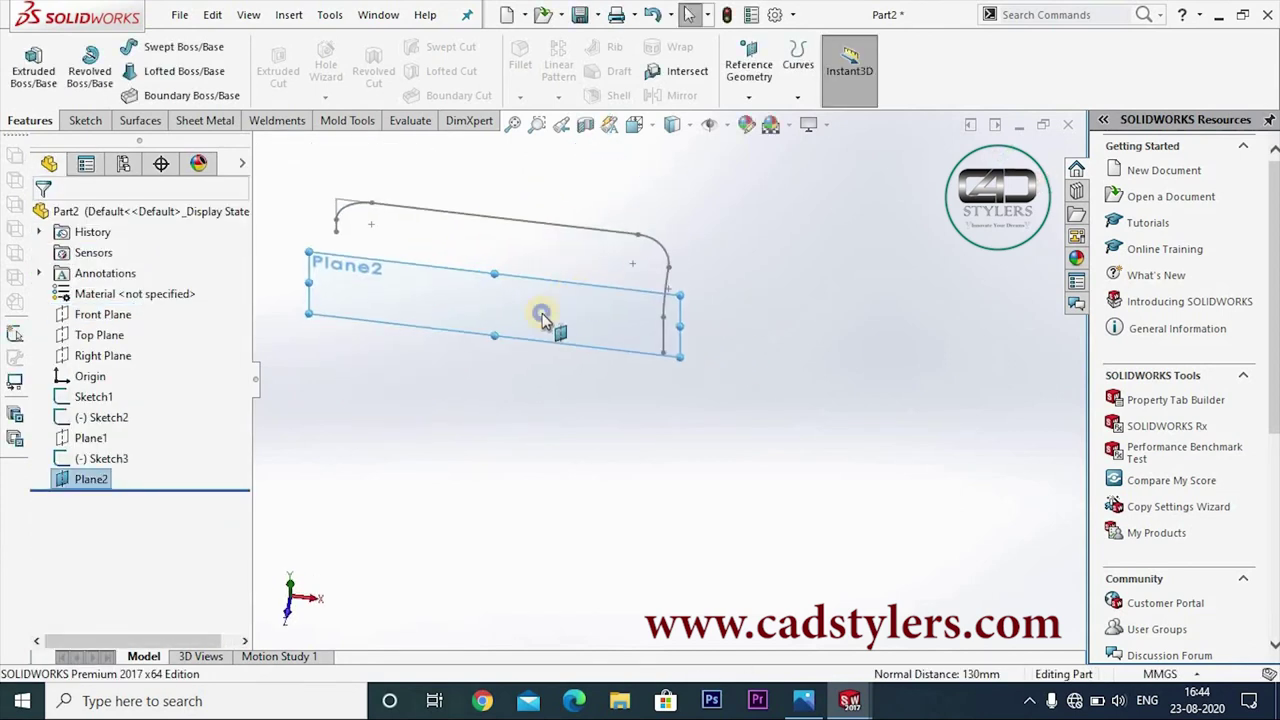
right_click(541, 317)
click(590, 290)
Looking normal to Plane2, sketch an L of vertical and horizontal lines from the path's end
key(space)
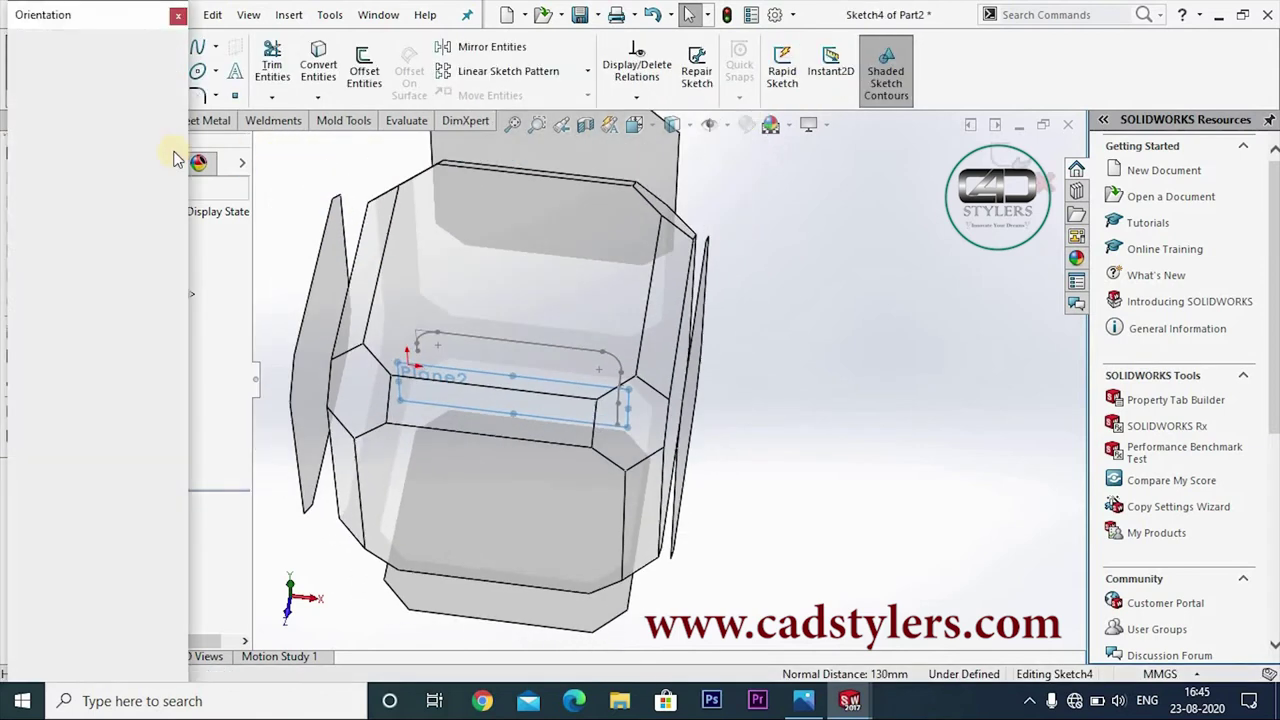
click(143, 43)
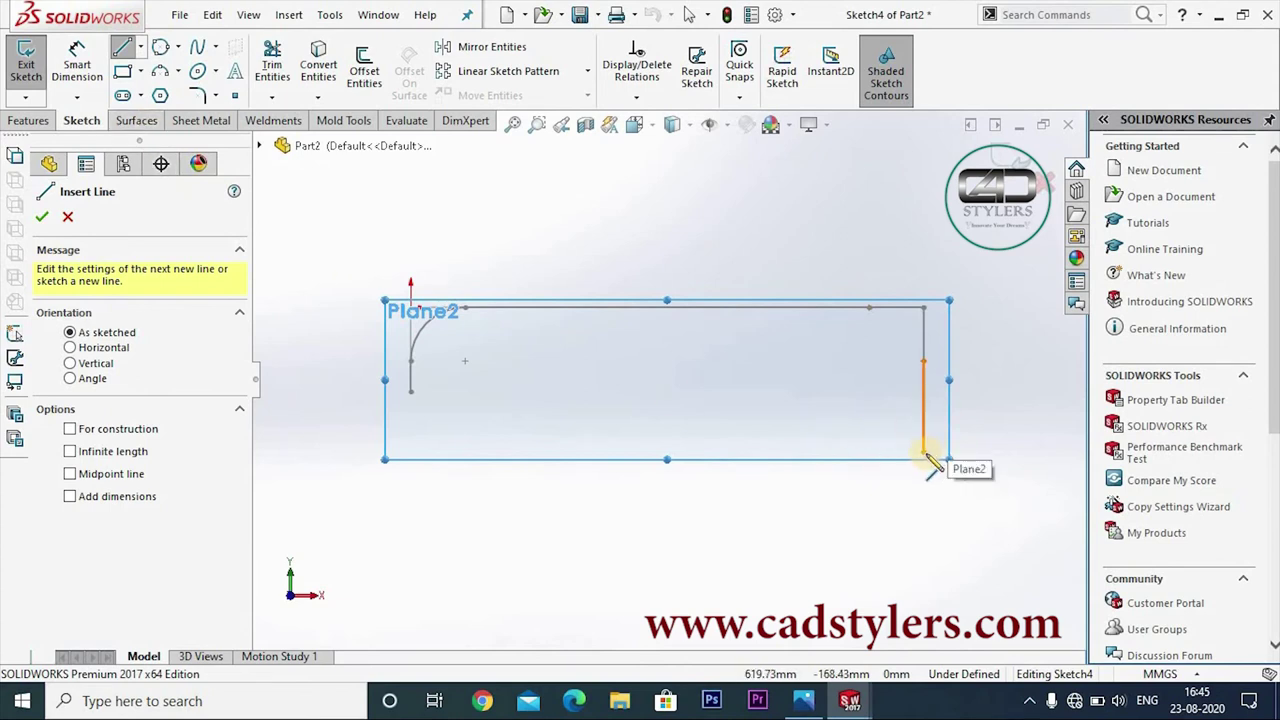
click(923, 453)
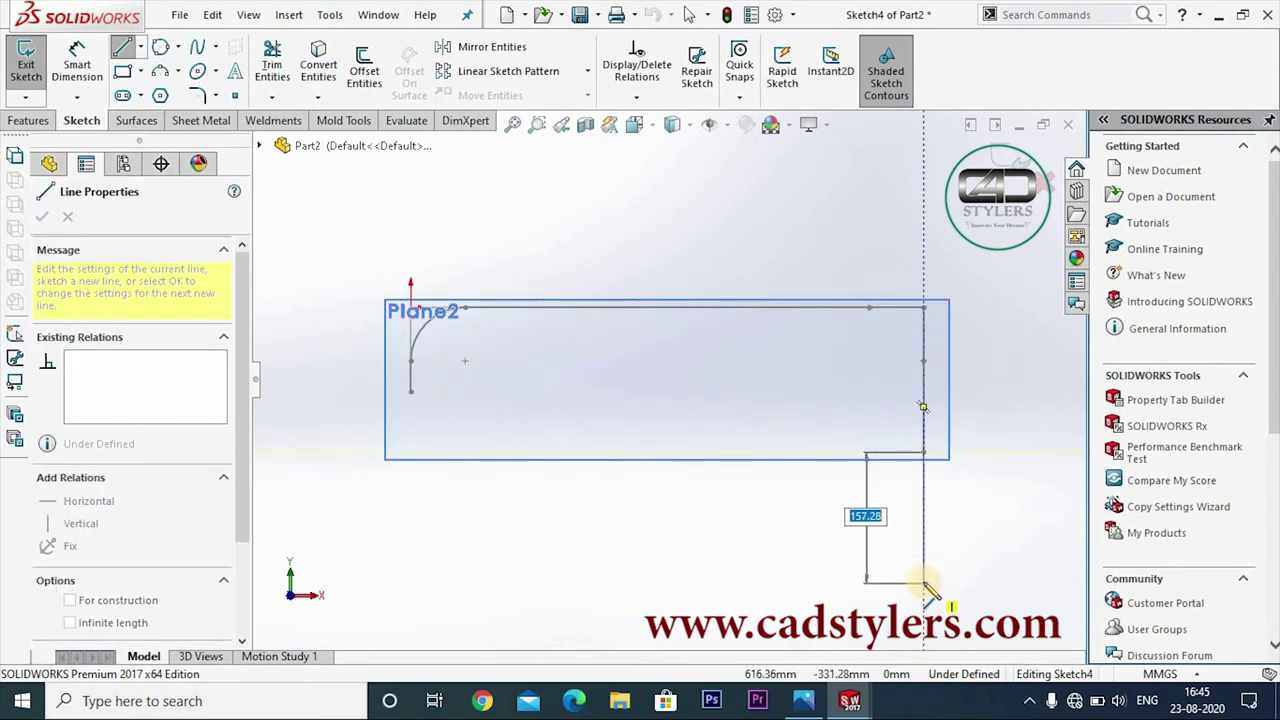
key(z)
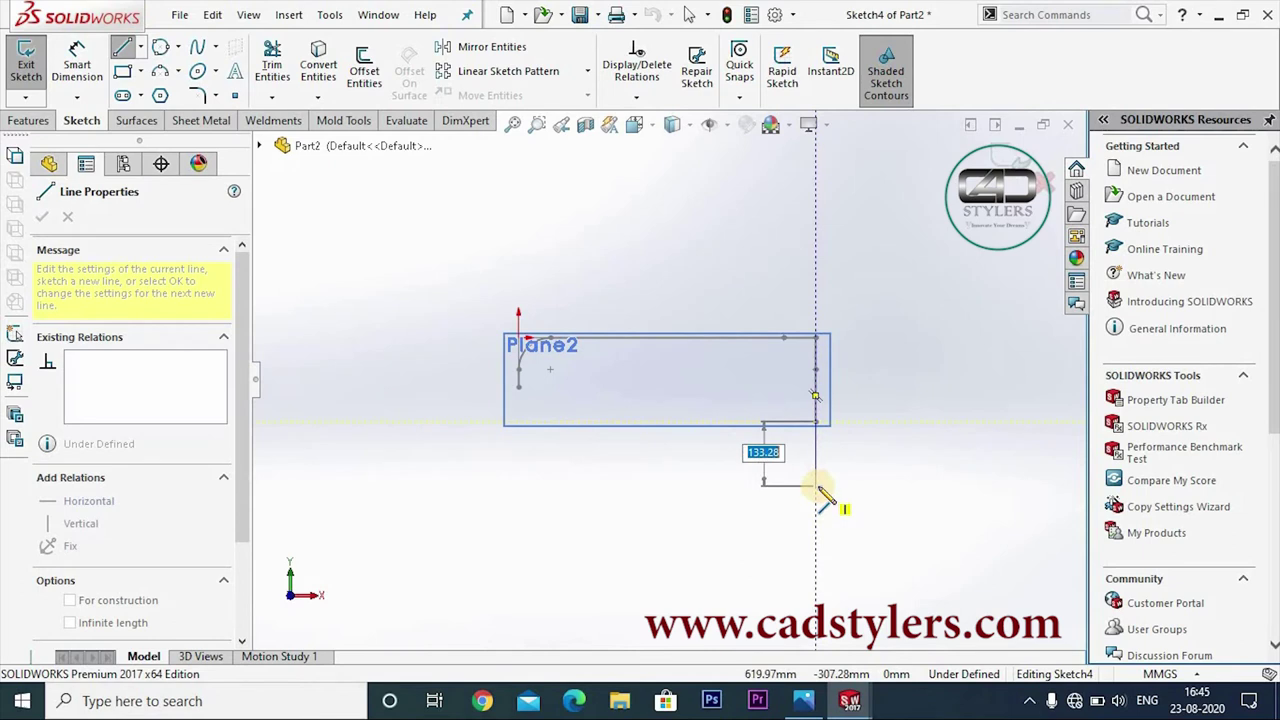
click(753, 460)
right_click(822, 473)
click(822, 475)
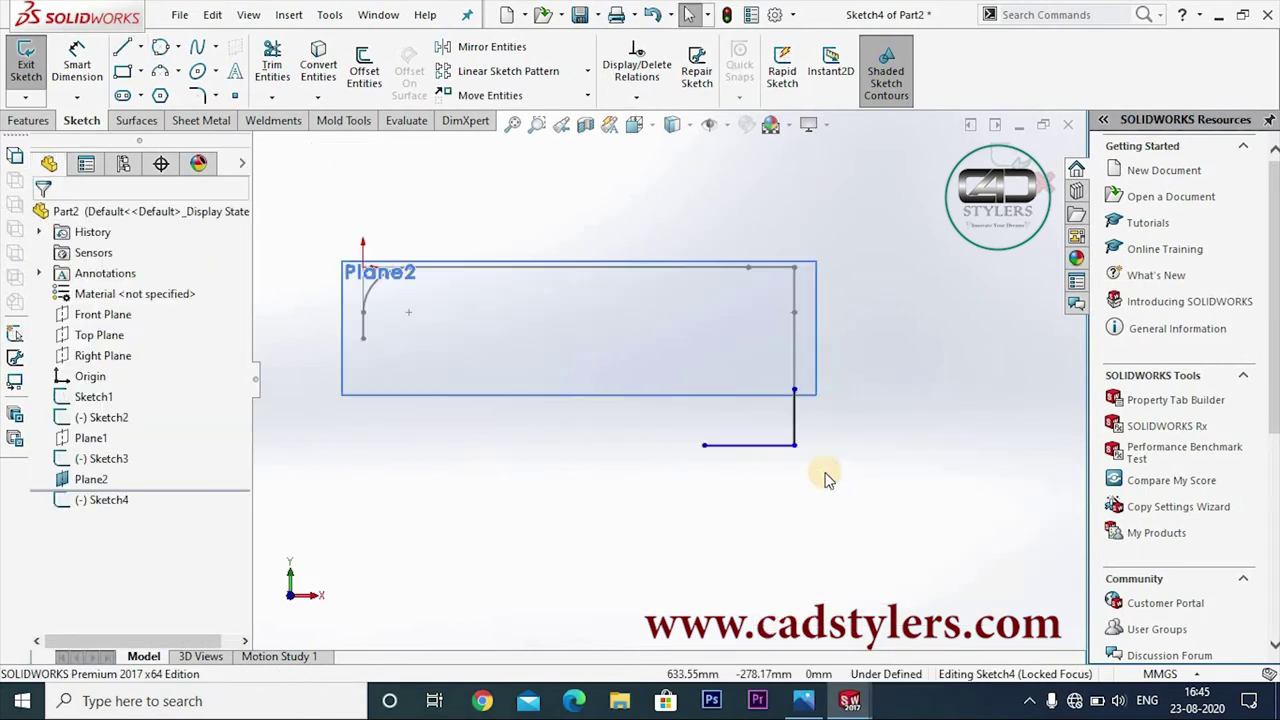
scroll(822, 470, down, 3)
Dimension the vertical and horizontal lines to 65 mm each
click(77, 60)
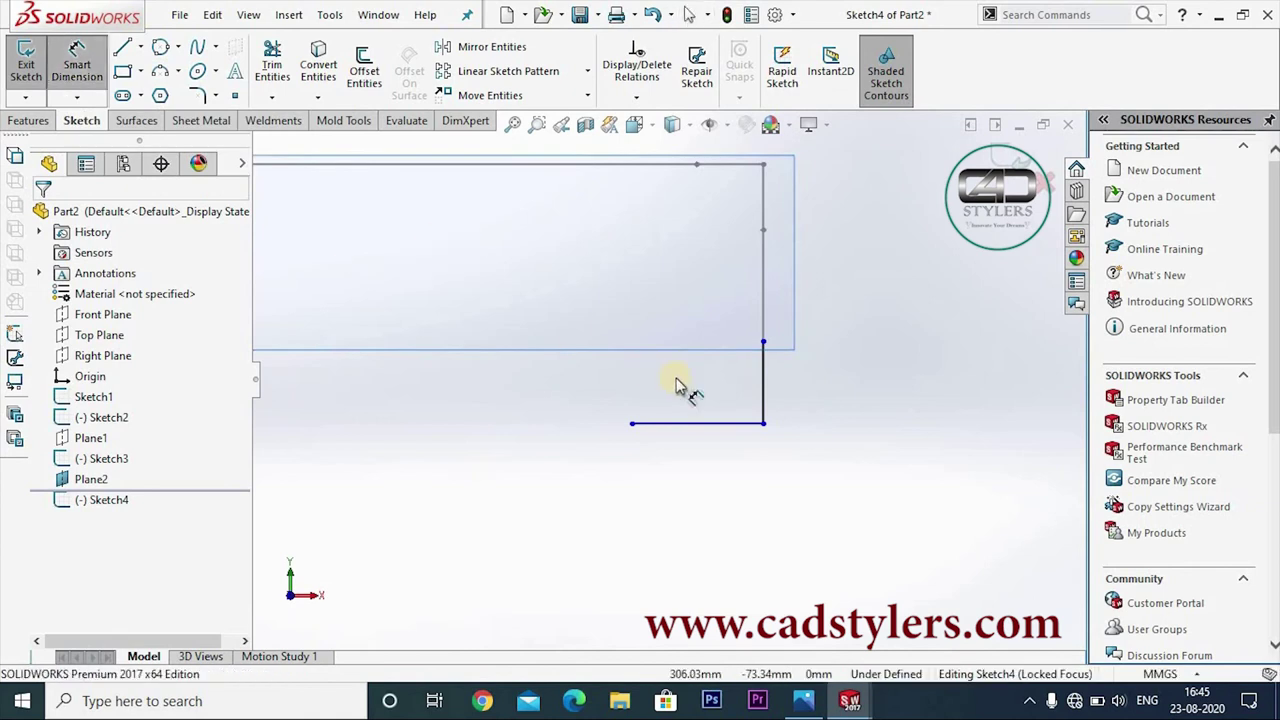
click(764, 385)
click(848, 388)
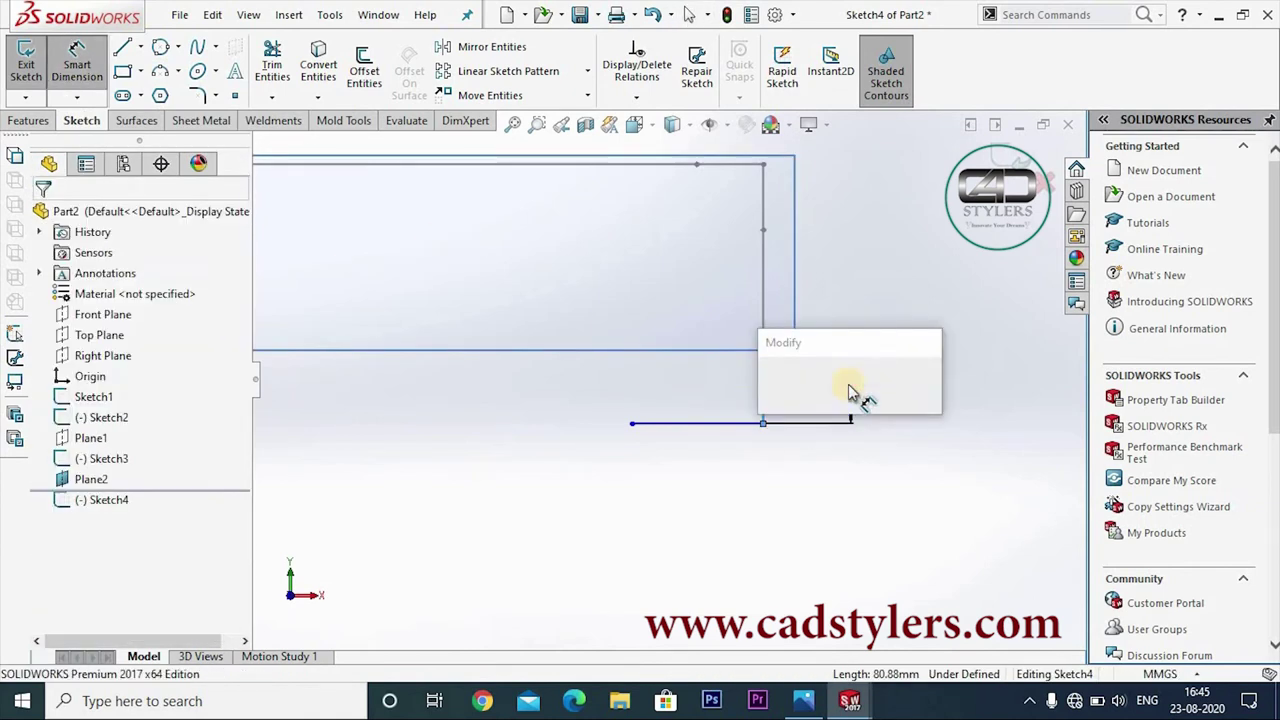
text(65)
key(Return)
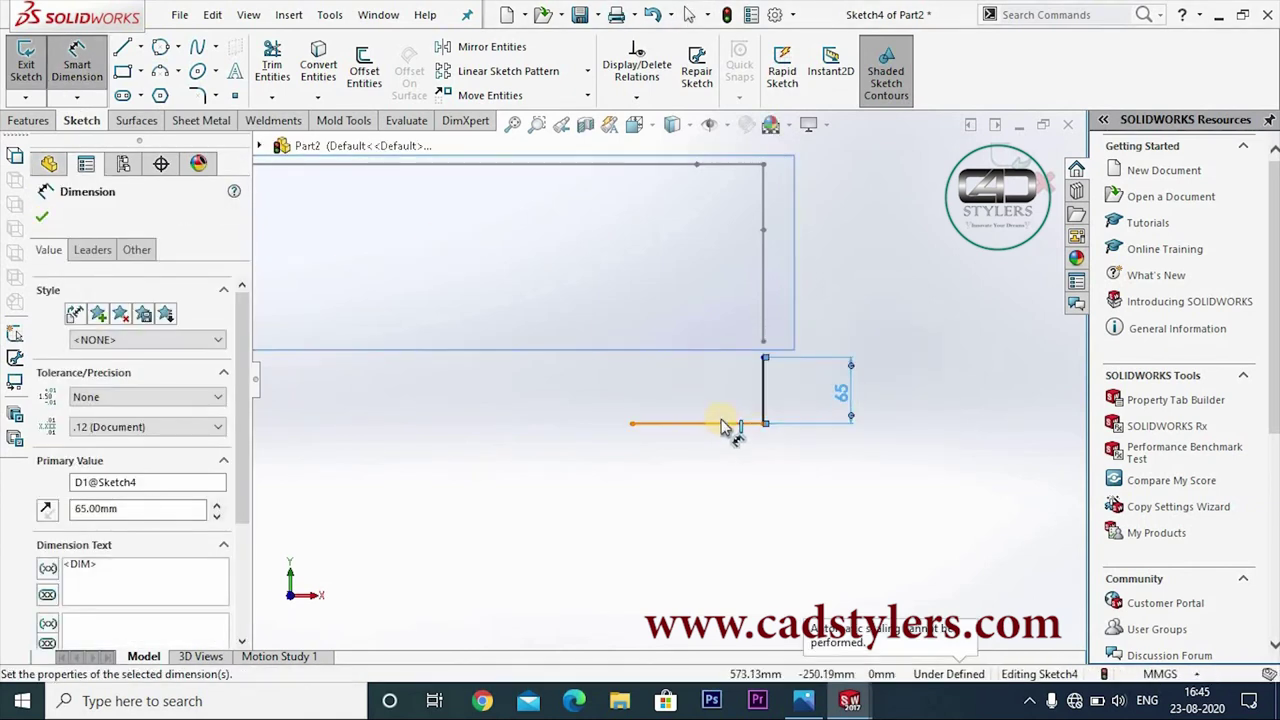
click(716, 425)
click(724, 478)
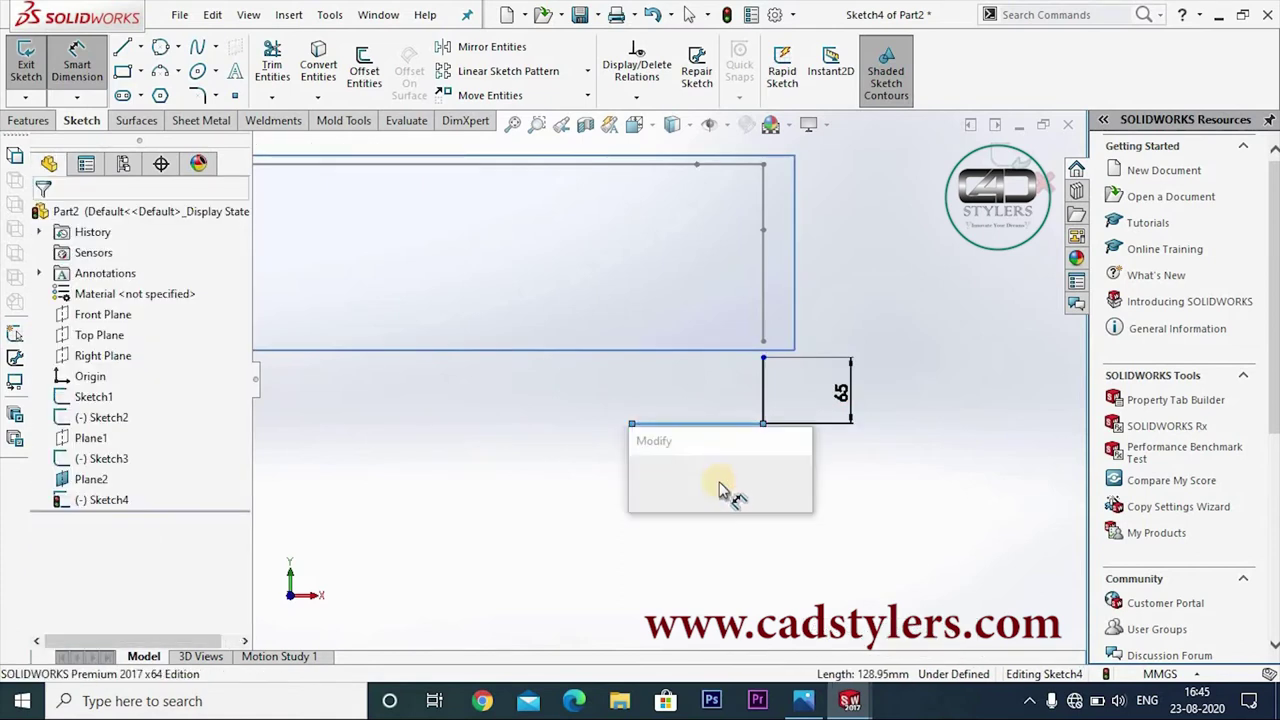
text(65)
key(Return)
Add a Pierce relation between the corner point and the tube path
scroll(740, 255, up, 3)
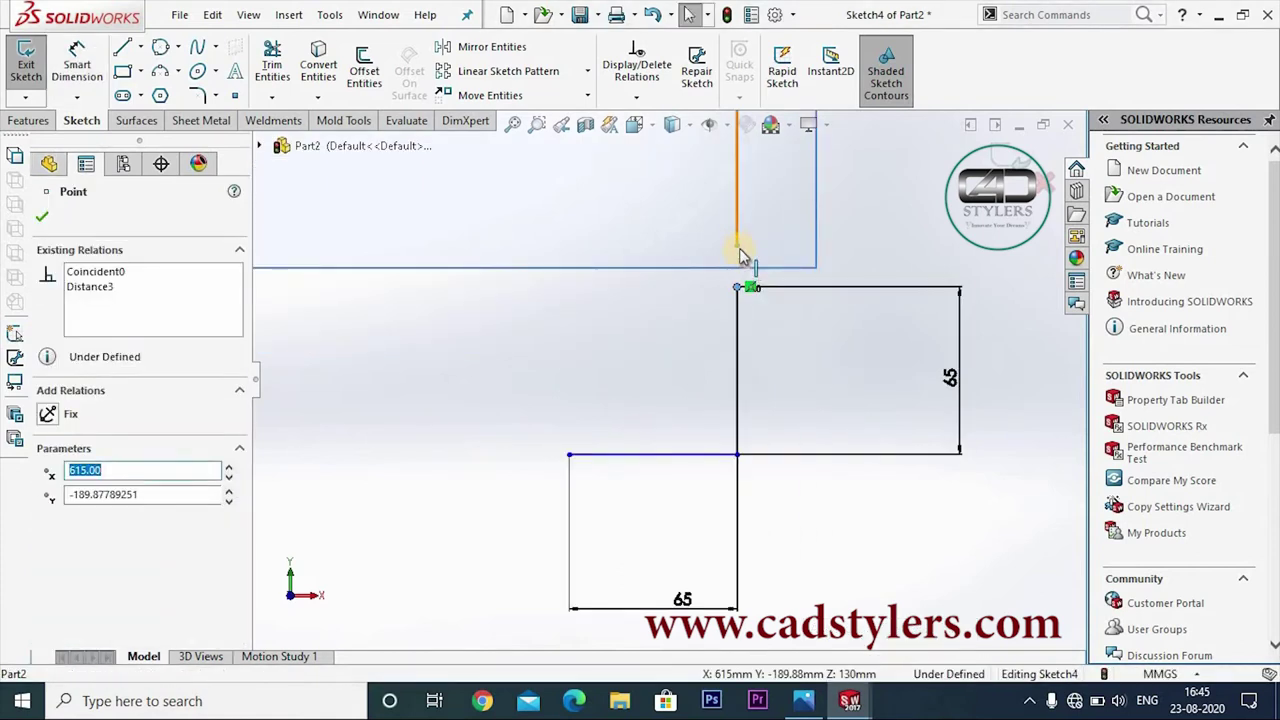
ctrl+click(740, 252)
click(47, 564)
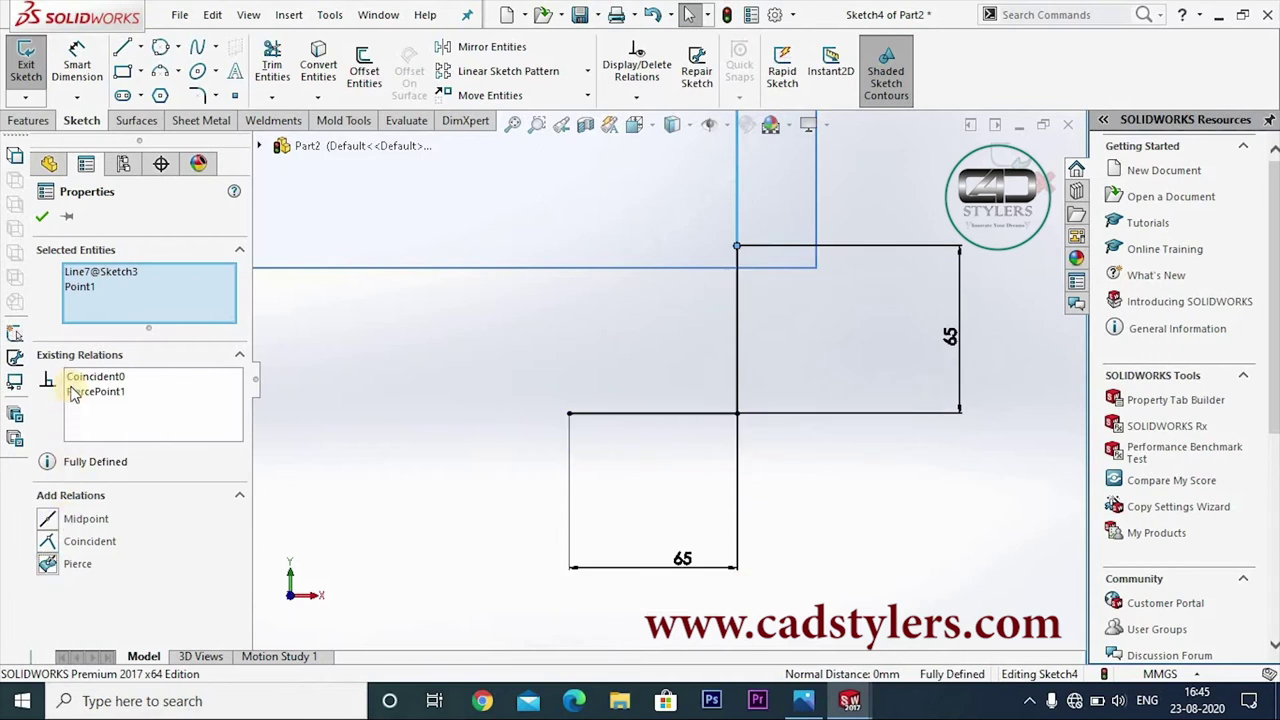
click(42, 216)
scroll(866, 540, up, 3)
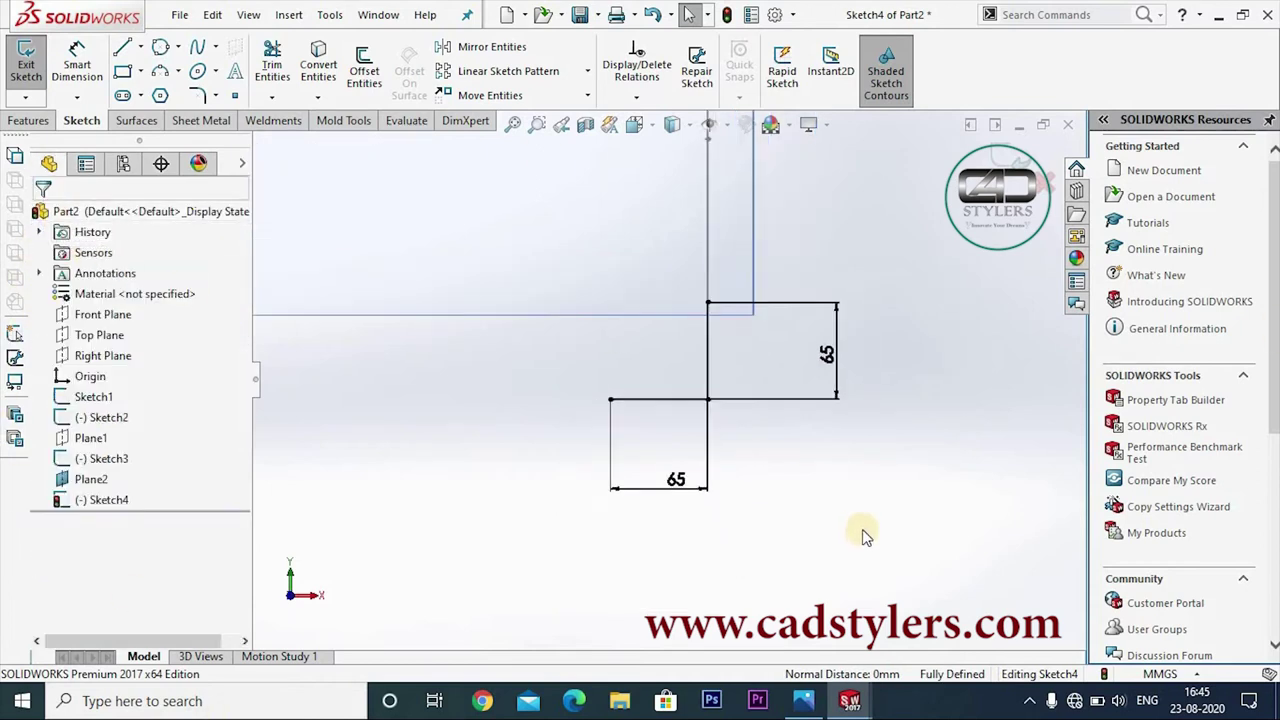
Draw an arc across the corner lines and dimension it to R65
click(706, 308)
click(611, 400)
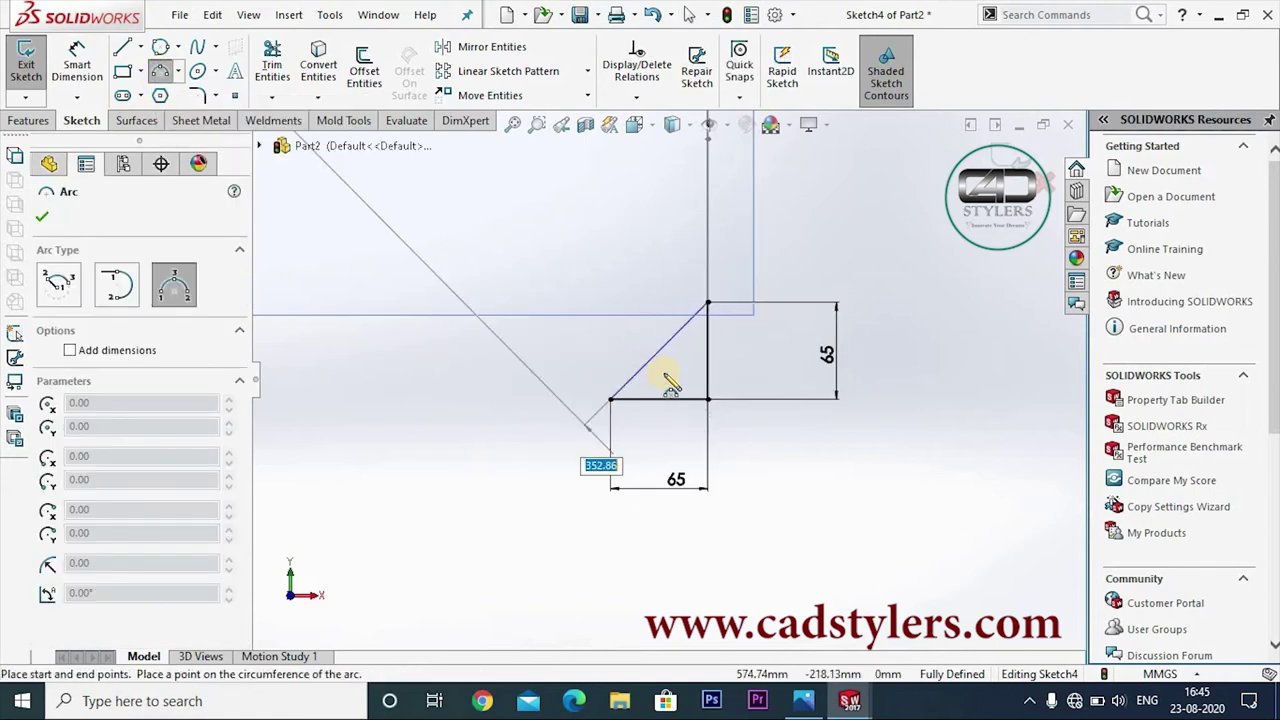
click(667, 373)
right_click(735, 397)
click(737, 399)
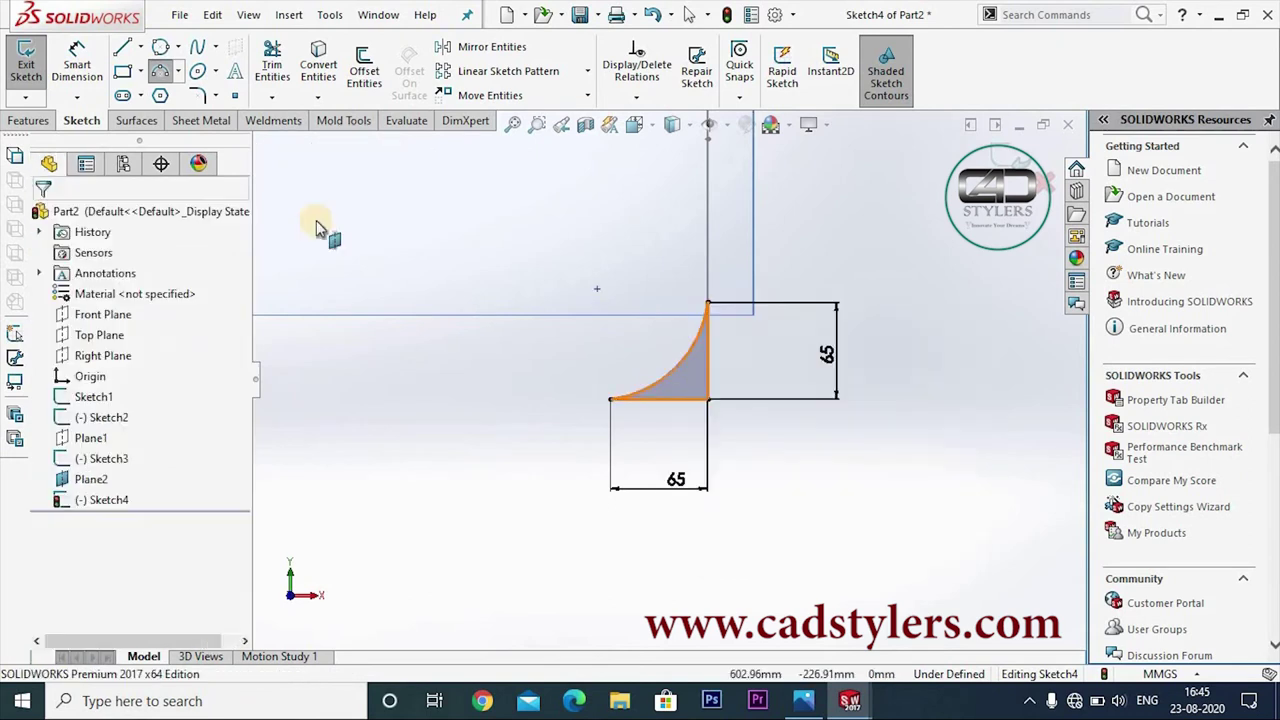
click(77, 64)
click(683, 372)
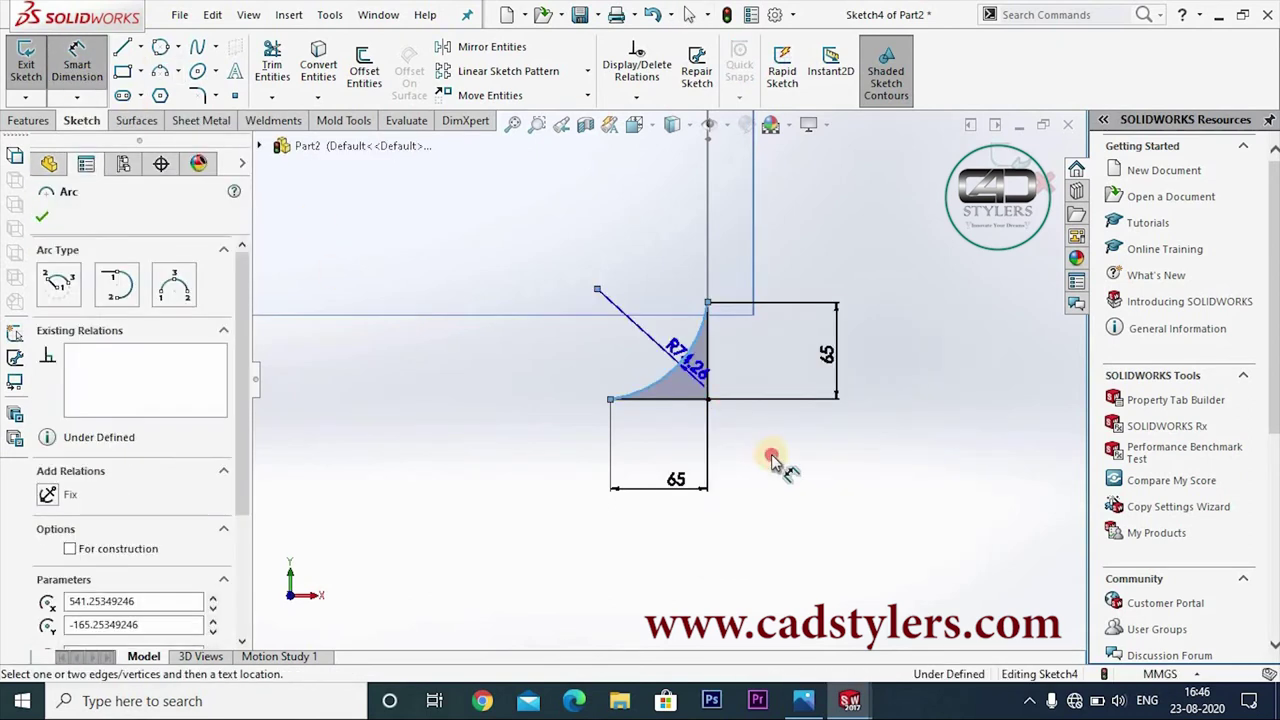
click(771, 457)
text(65)
key(Return)
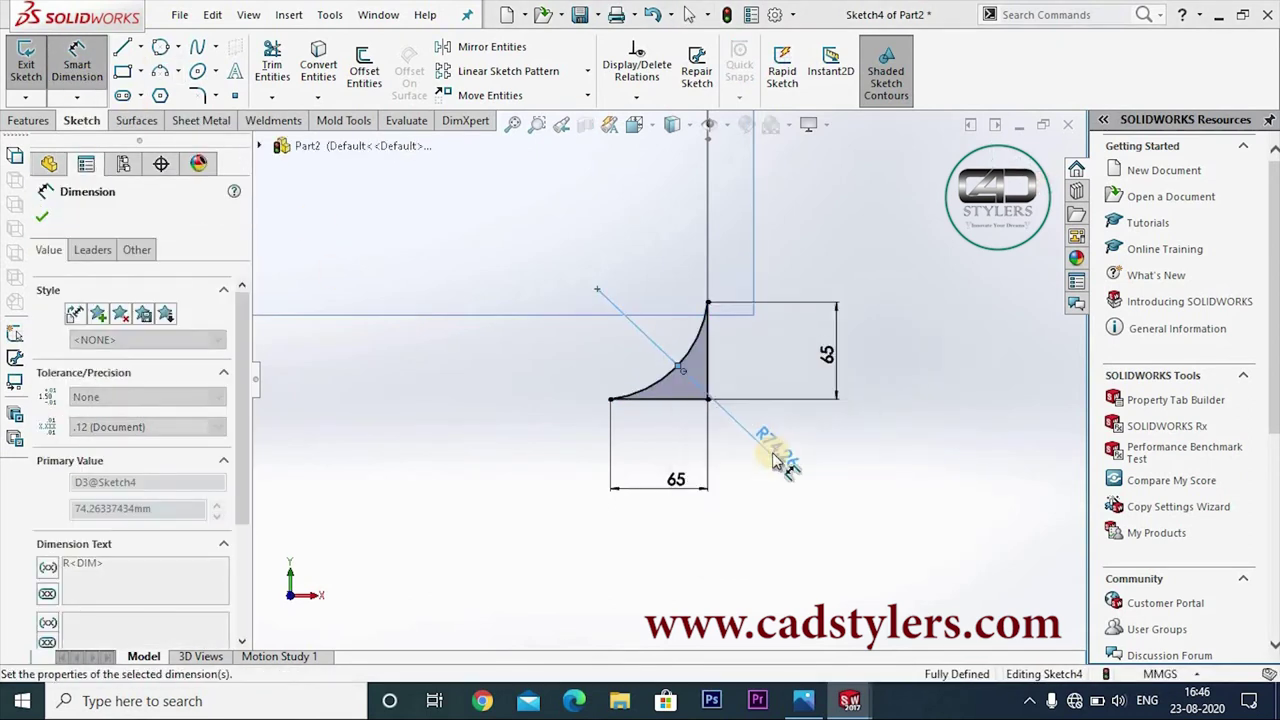
Draw a short horizontal line leading left from the arc's end
click(122, 47)
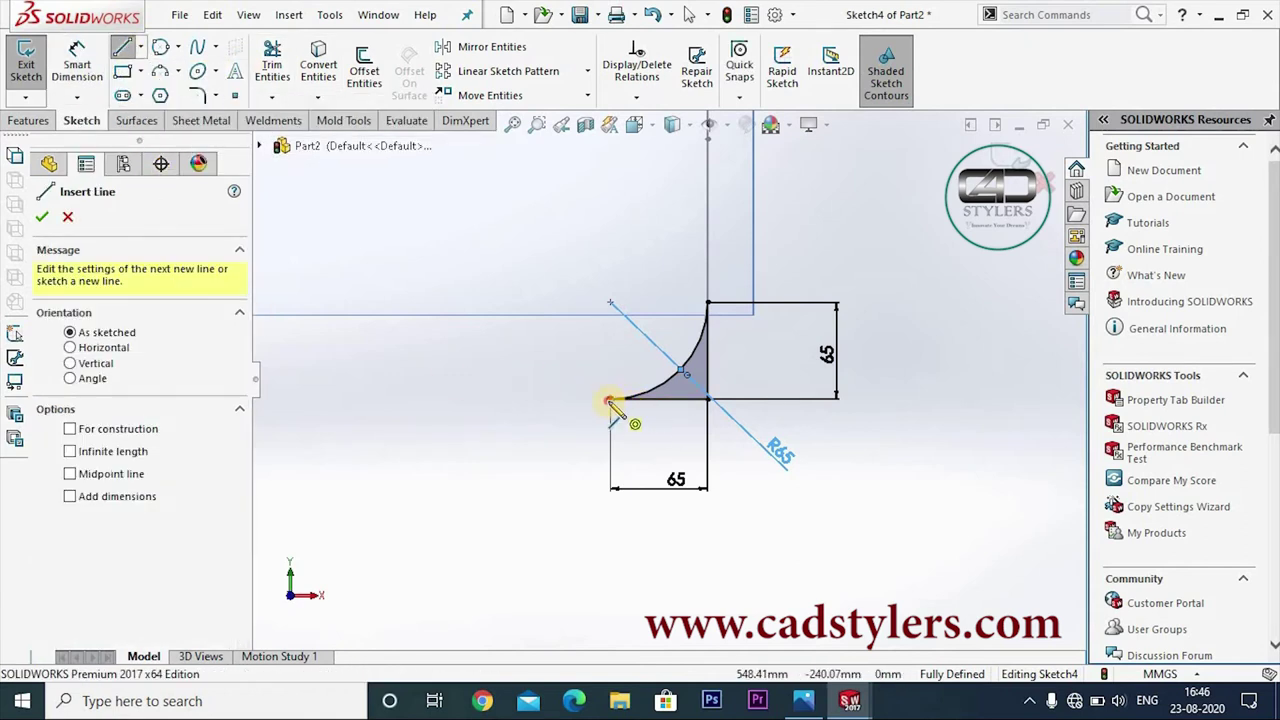
click(610, 403)
click(578, 403)
right_click(572, 403)
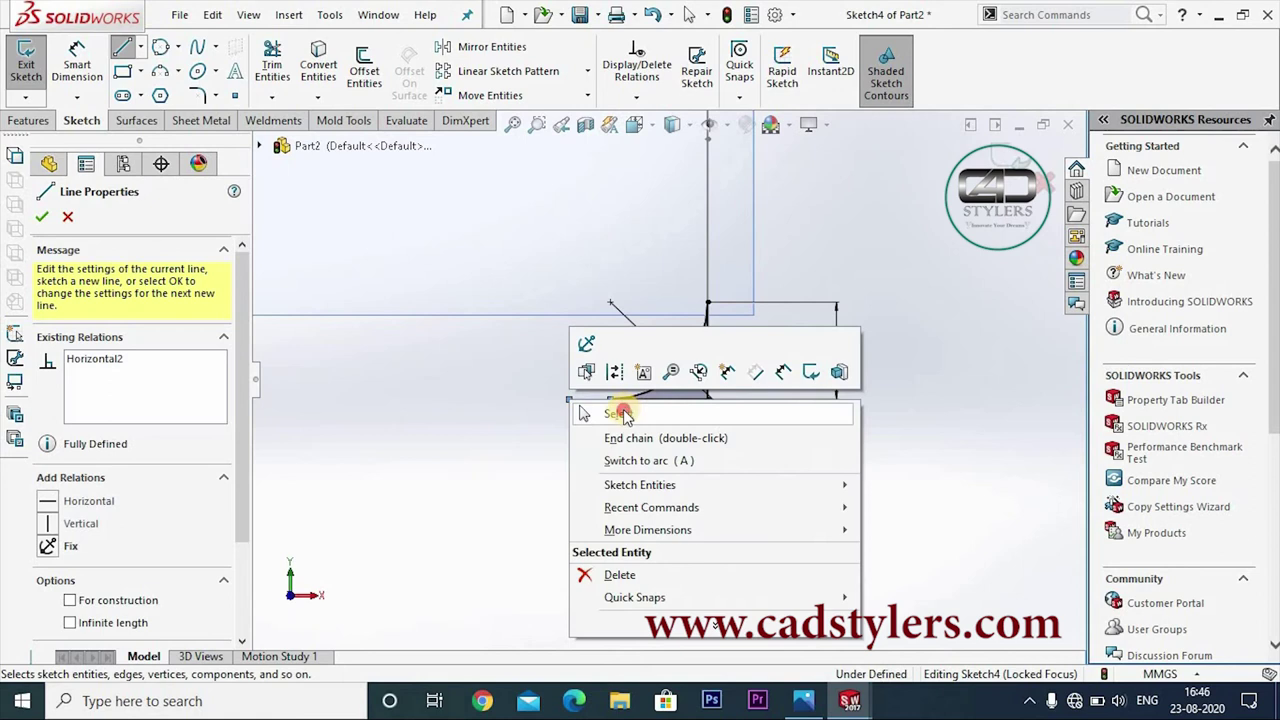
click(622, 413)
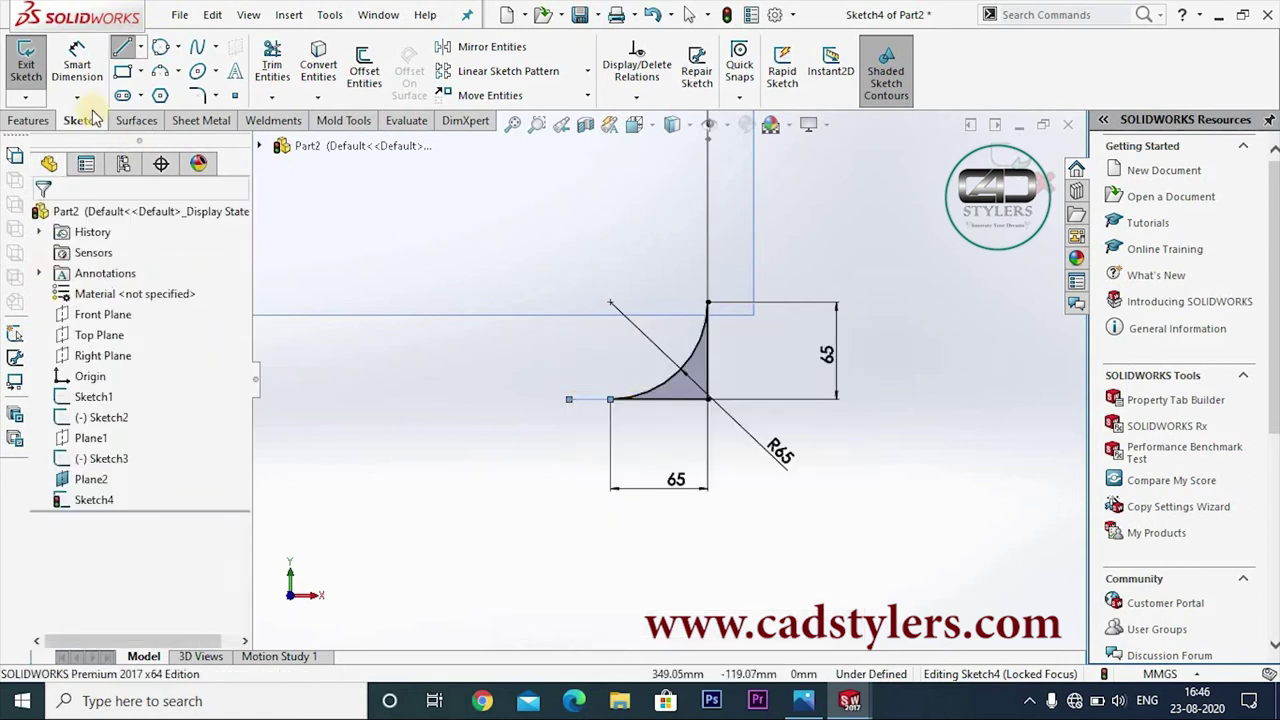
Replace the bottom 65 dimension with an 82 mm dimension from the corner to the line's end
click(709, 390)
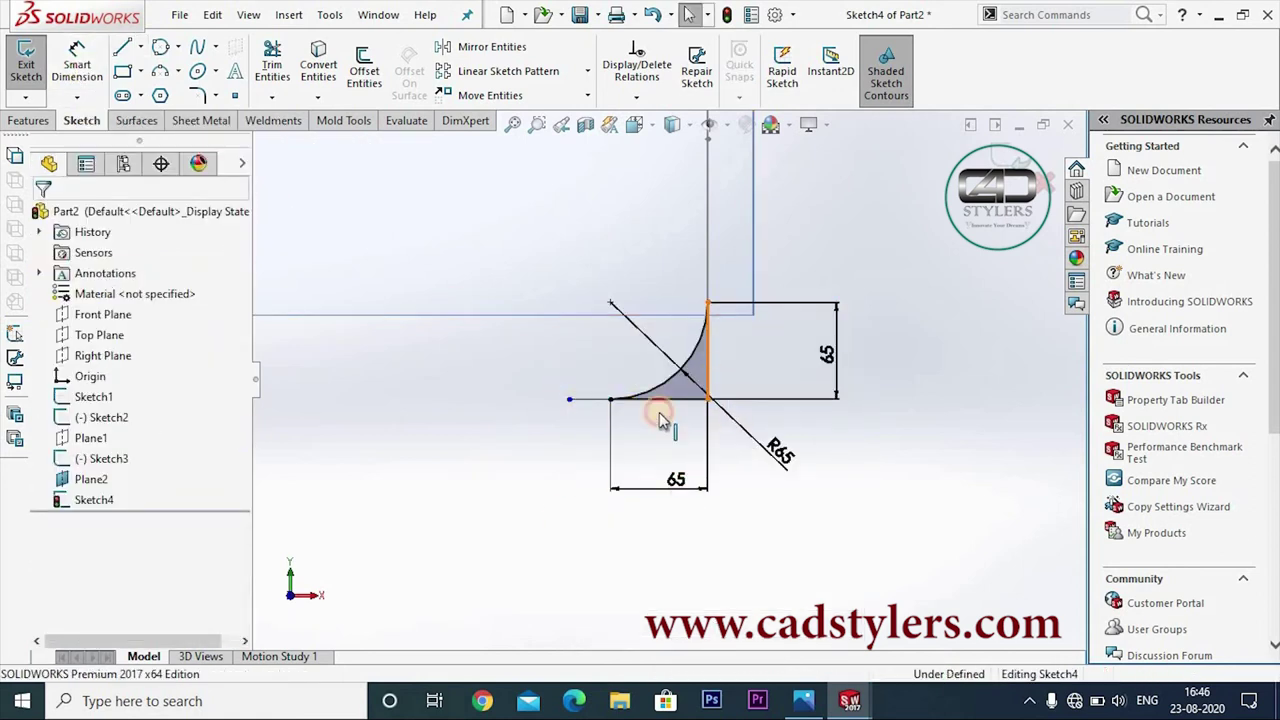
click(569, 401)
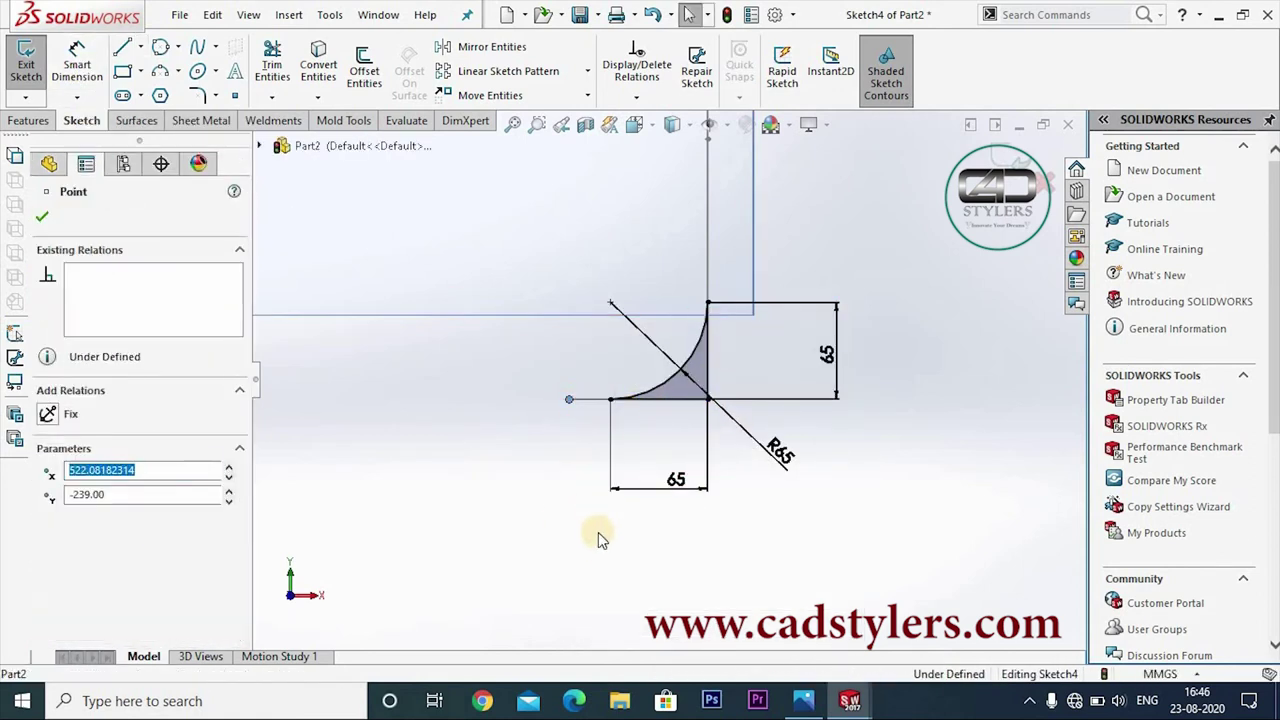
click(680, 484)
key(Delete)
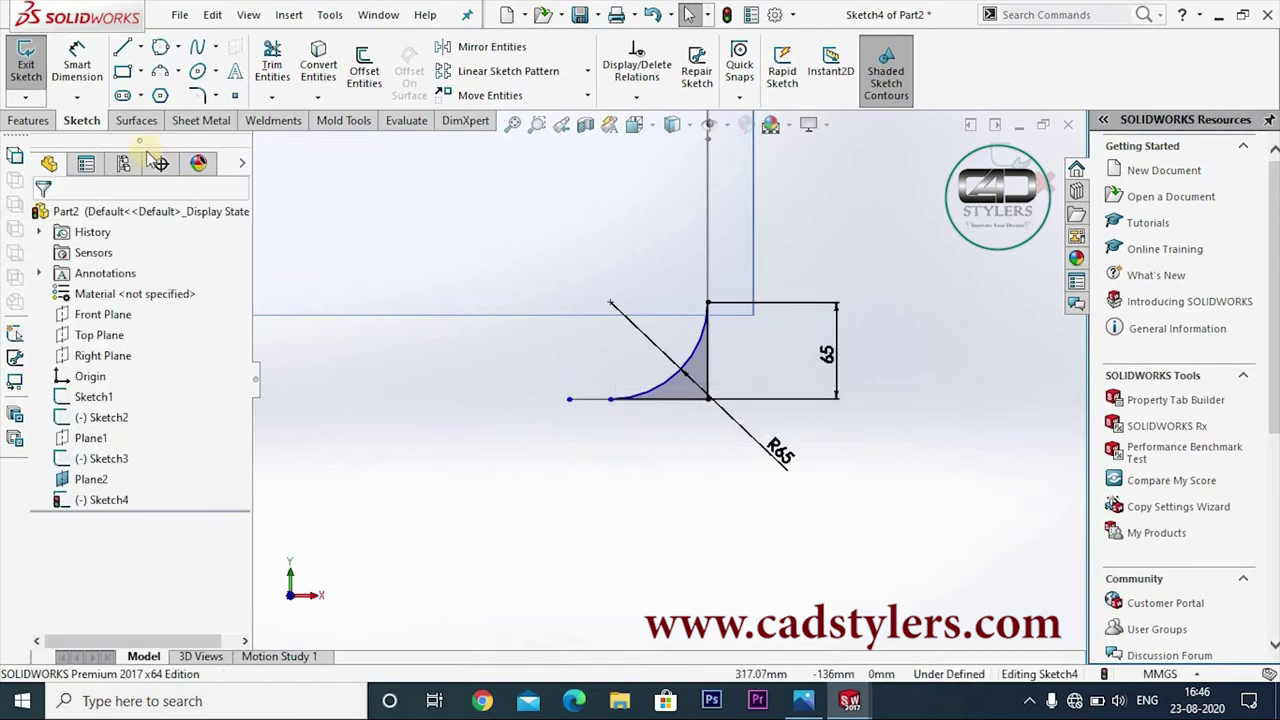
click(77, 62)
click(708, 399)
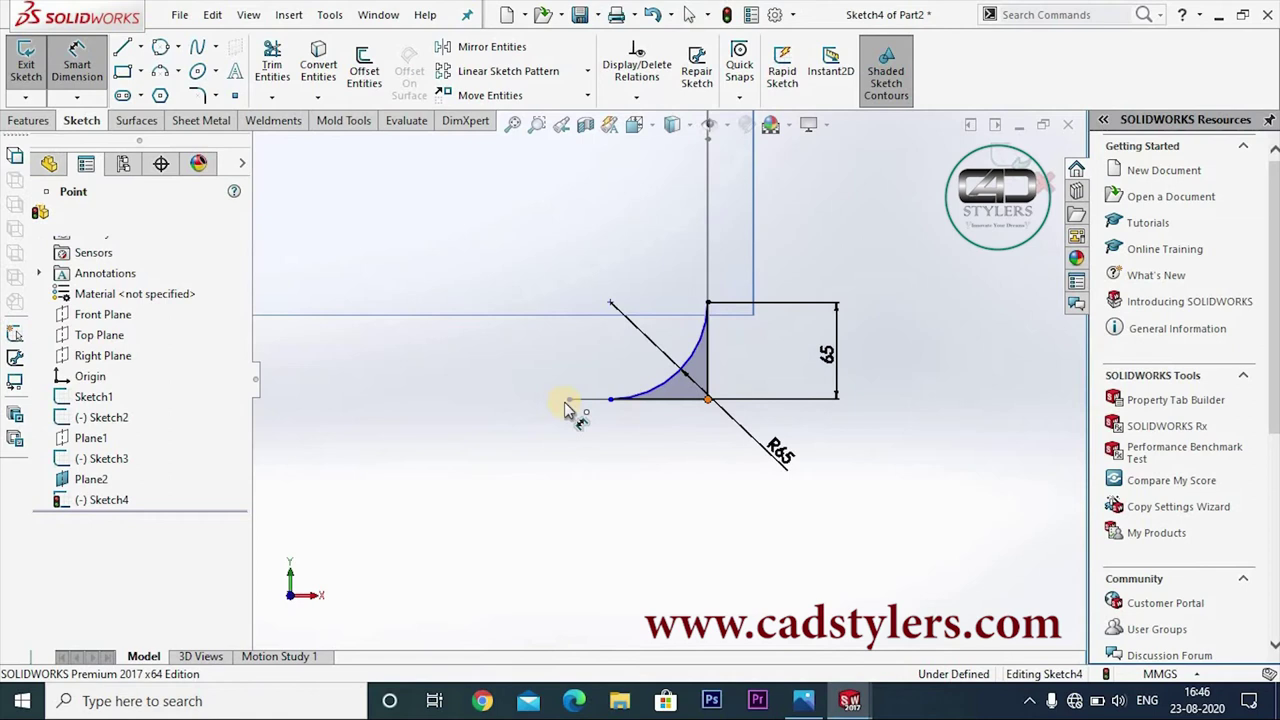
click(568, 401)
click(655, 478)
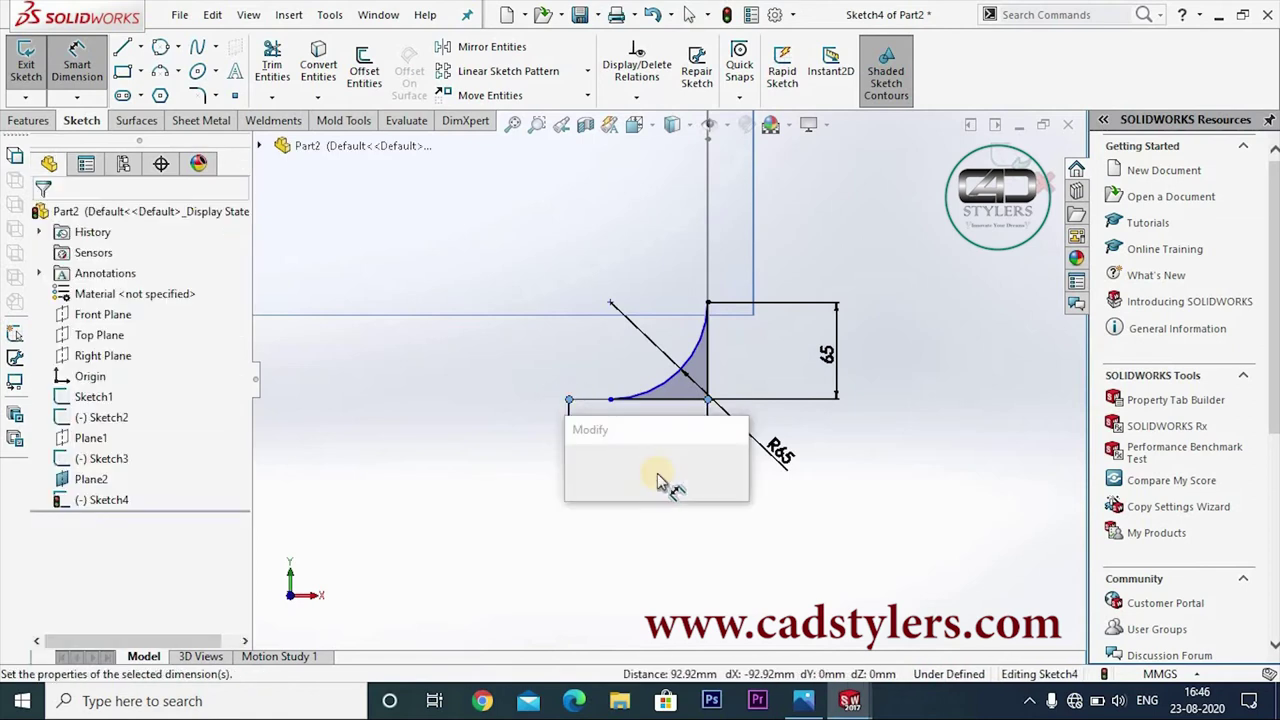
text(82)
key(Return)
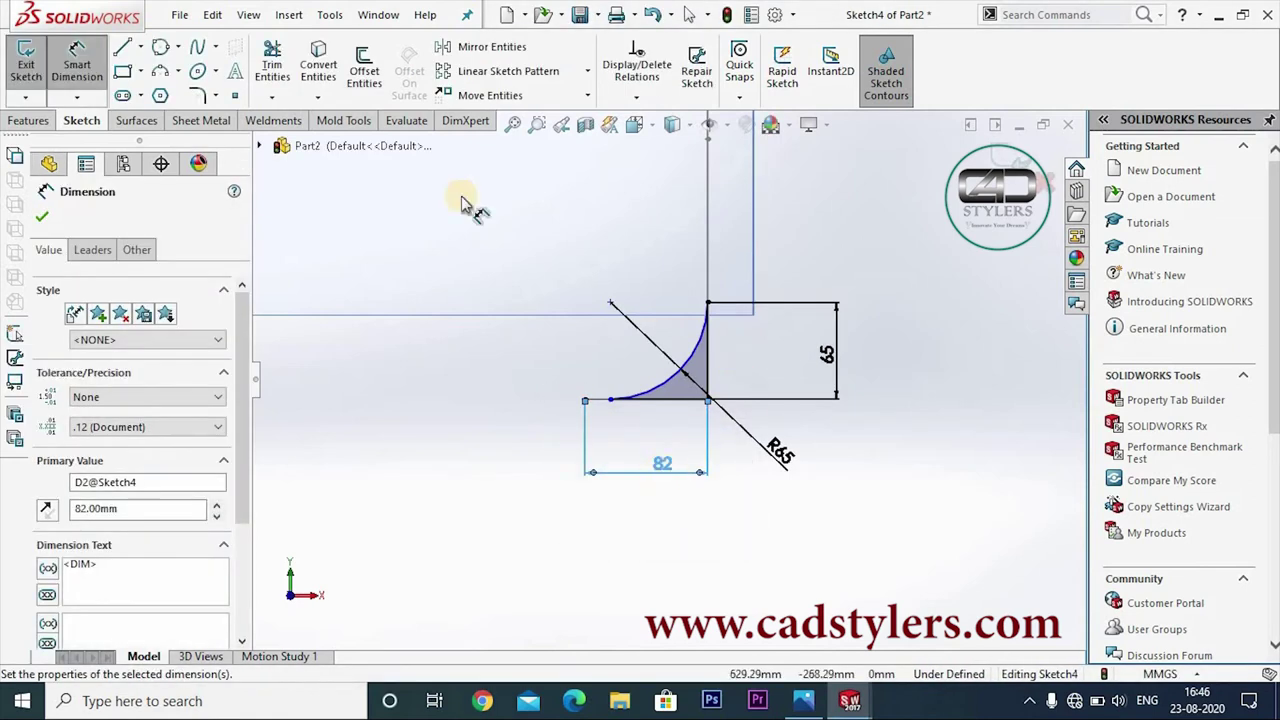
Trim away the corner guide lines, keeping the arc, and exit the sketch
click(272, 62)
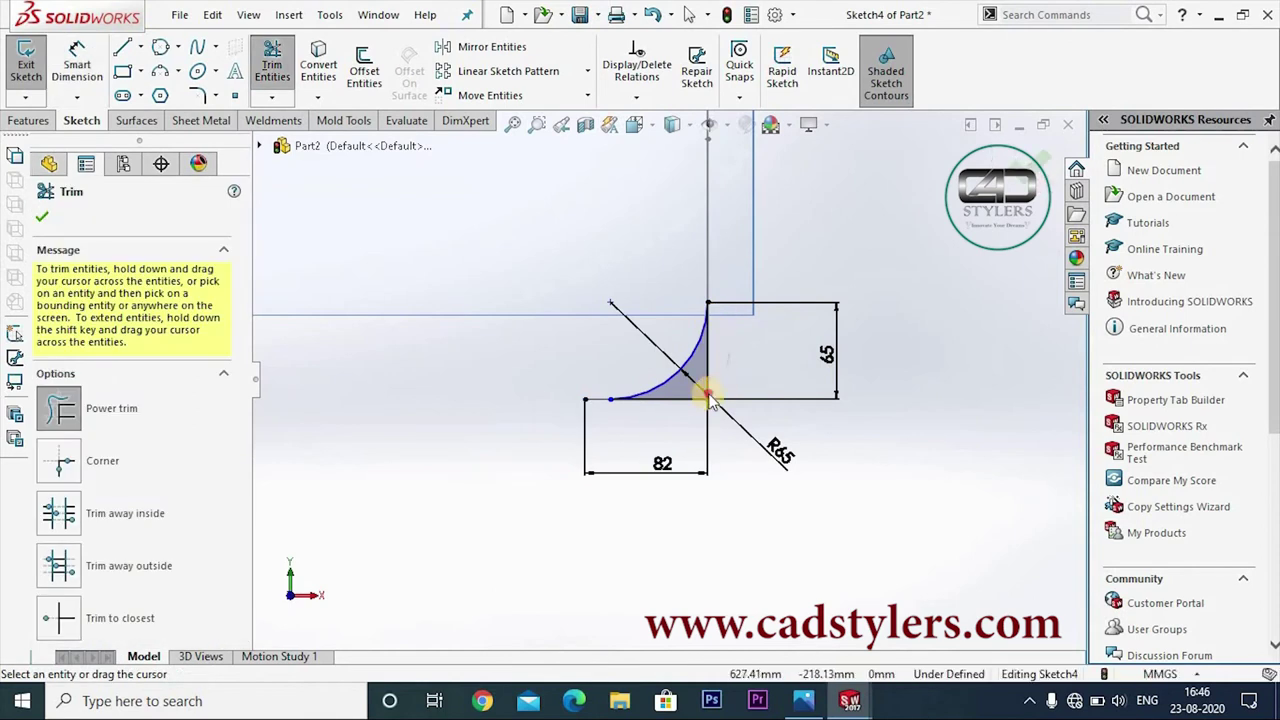
drag(708, 395, 686, 425)
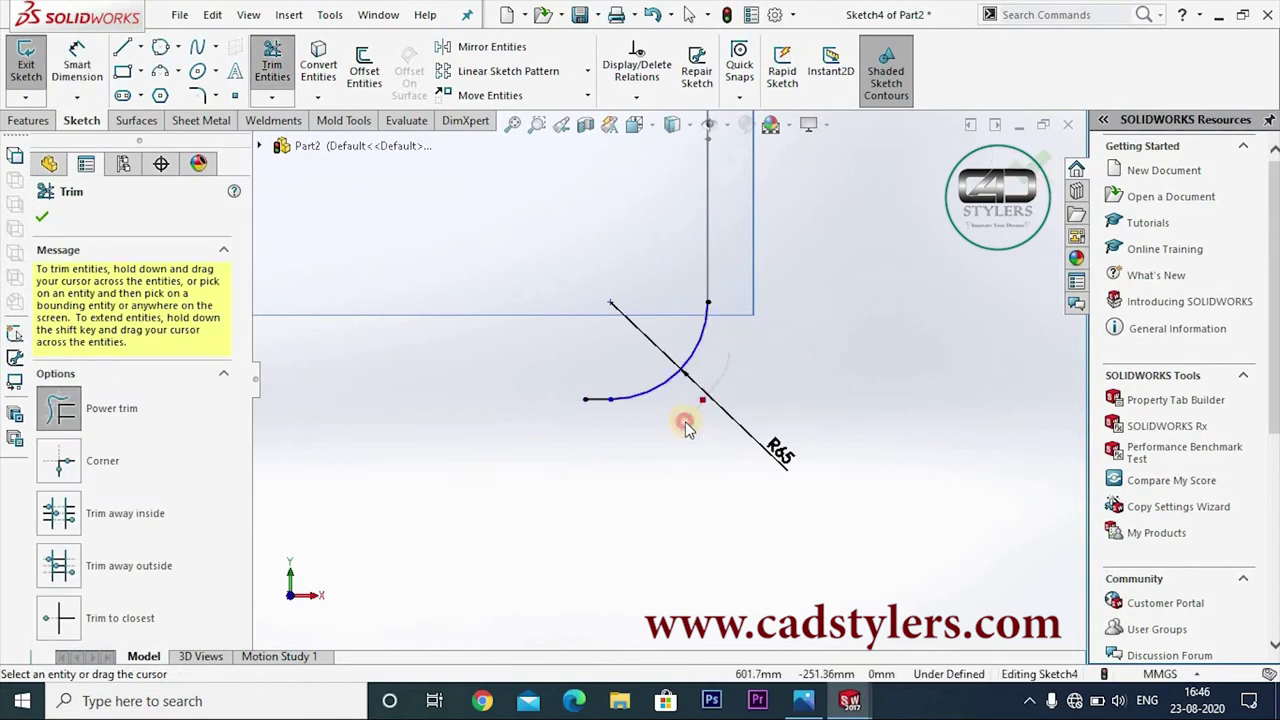
click(1015, 183)
click(1030, 170)
mouse_move(780, 388)
middle_down()
mouse_move(862, 420)
mouse_move(840, 437)
mouse_move(630, 420)
middle_up()
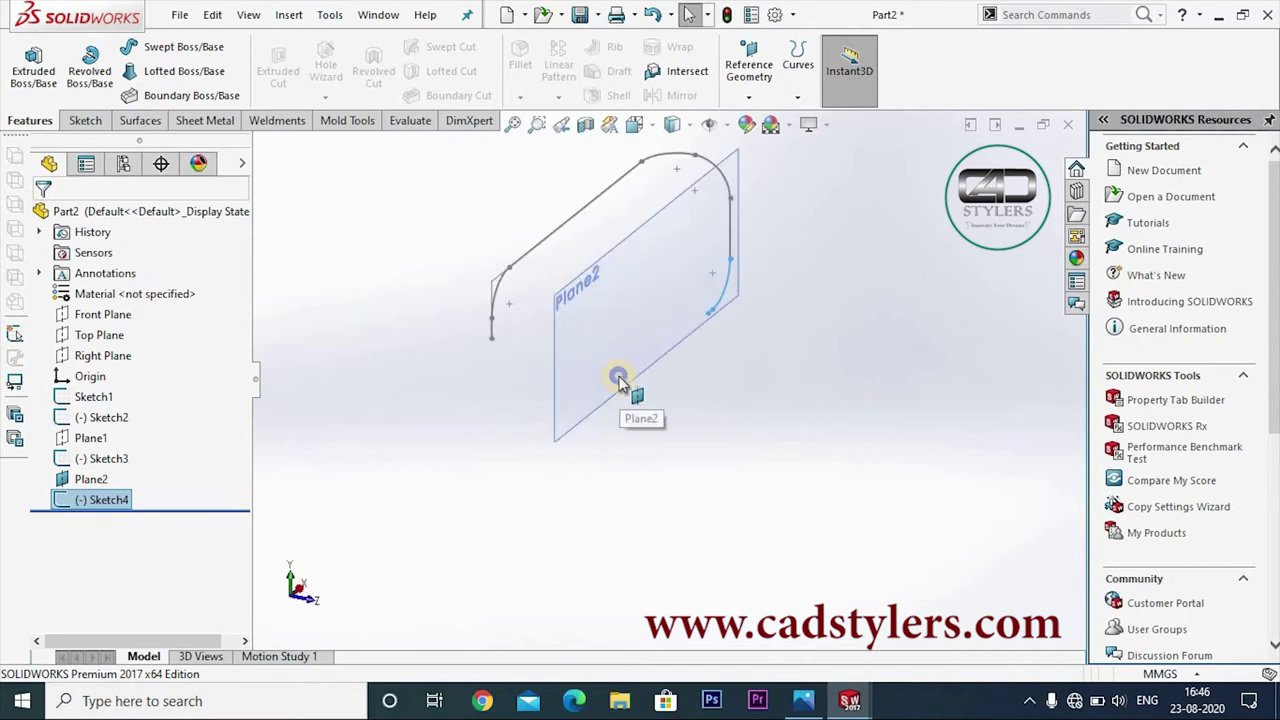
Hide Plane2 and orbit the view around the bent path sketches
right_click(618, 380)
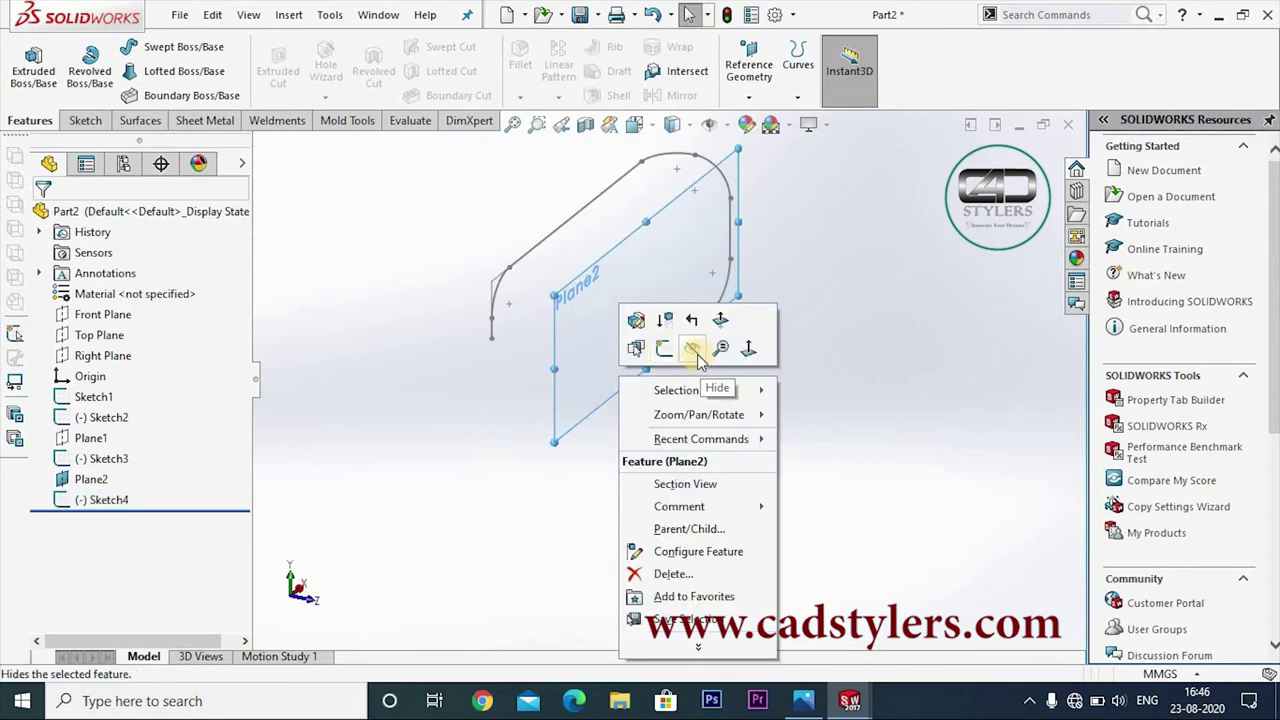
click(692, 347)
middle_drag(769, 346, 727, 391)
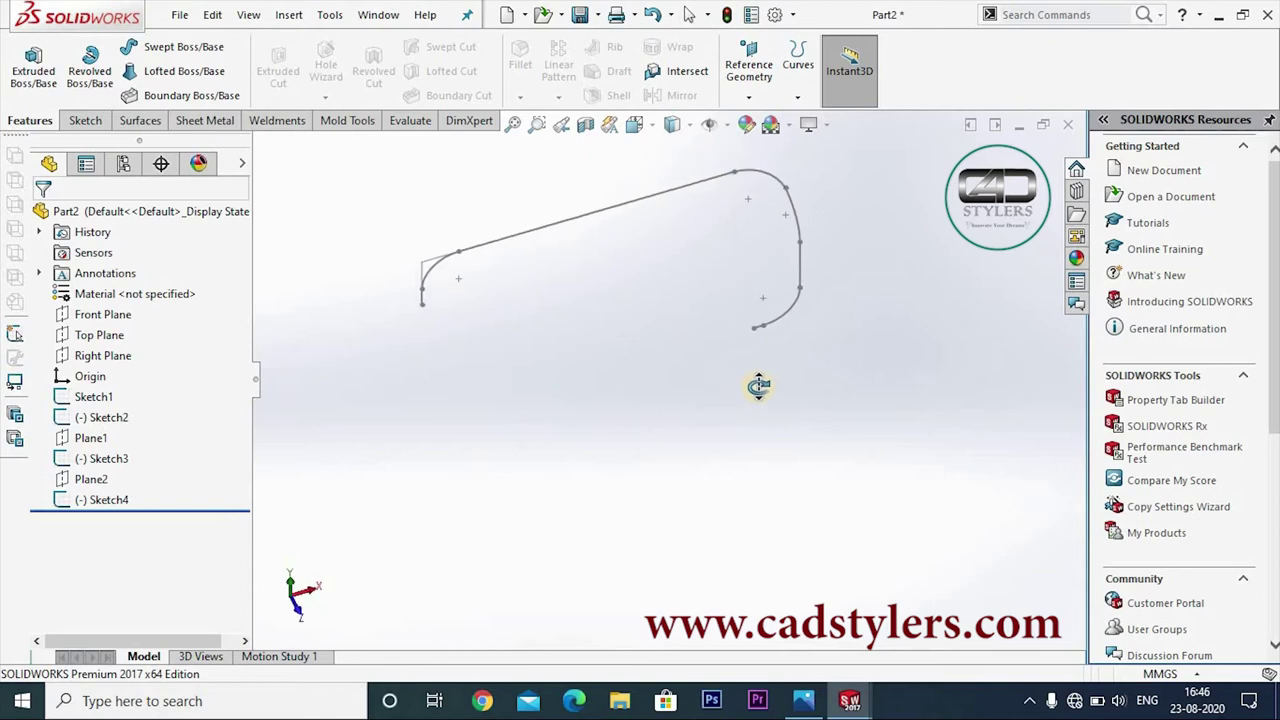
scroll(614, 355, down, 2)
scroll(614, 357, up, 2)
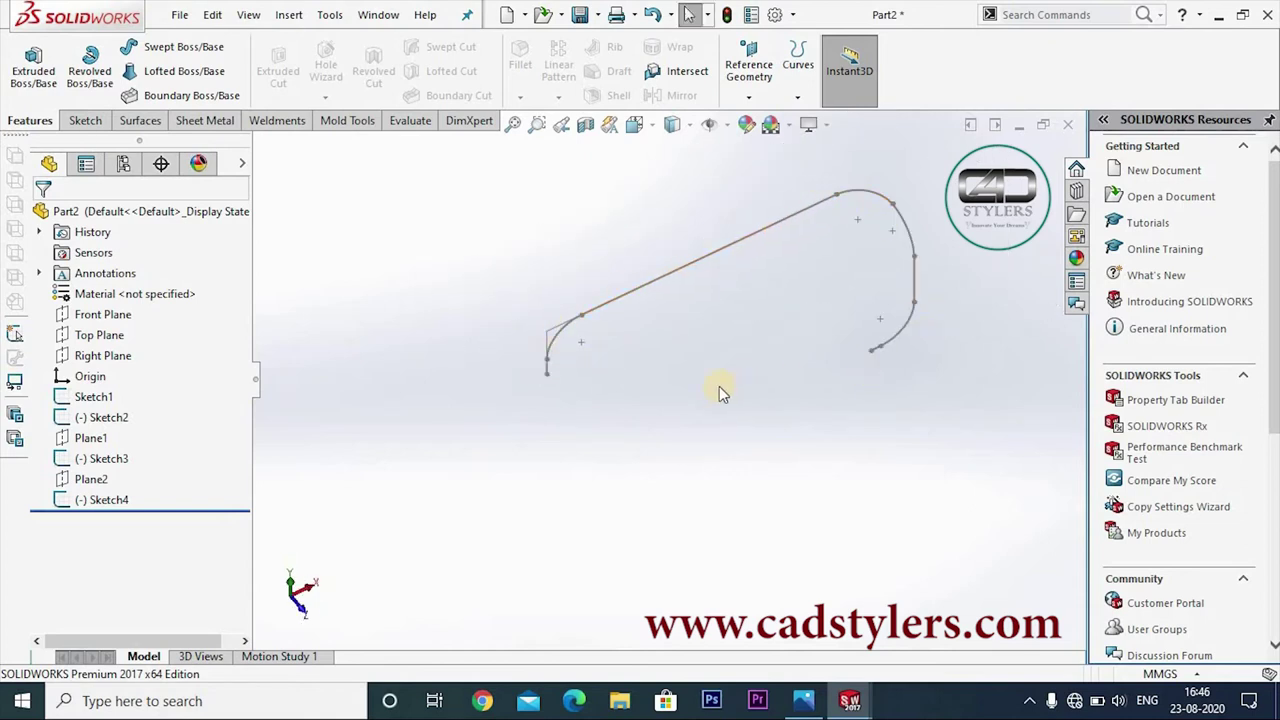
Join Sketch1, Sketch2, Sketch3 and Sketch4 into the composite curve CompCurve1
click(790, 75)
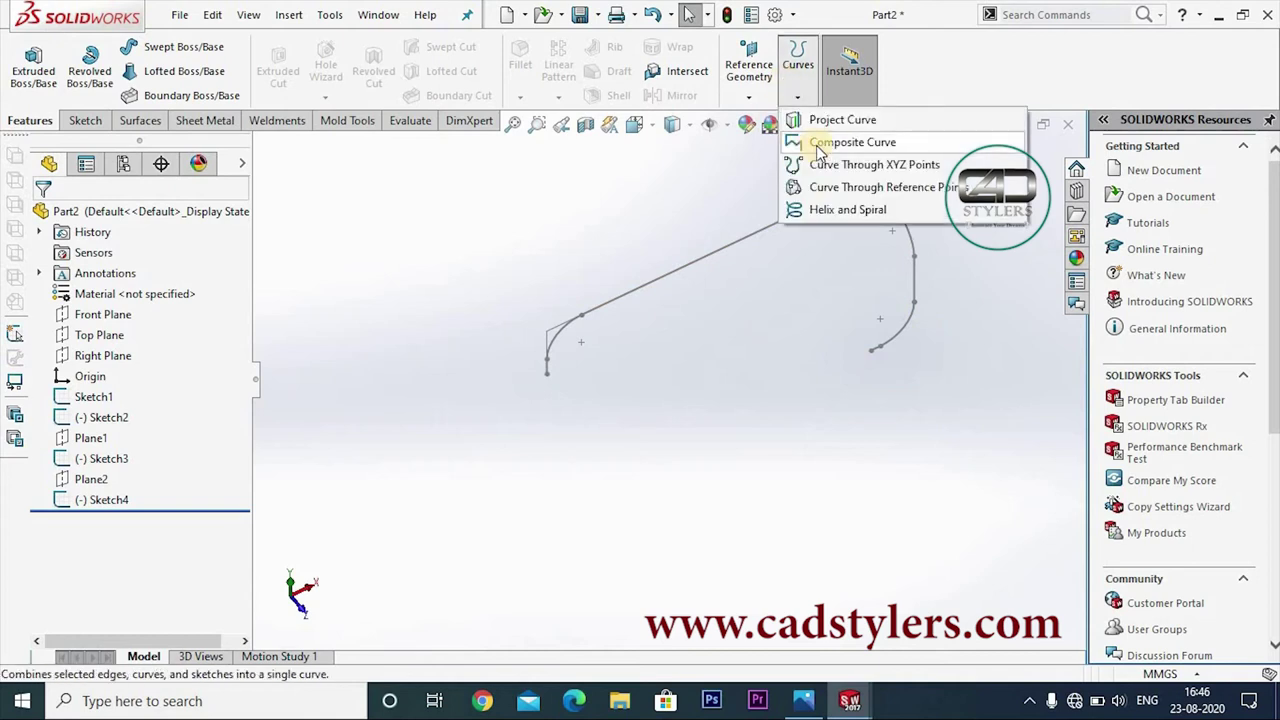
click(818, 143)
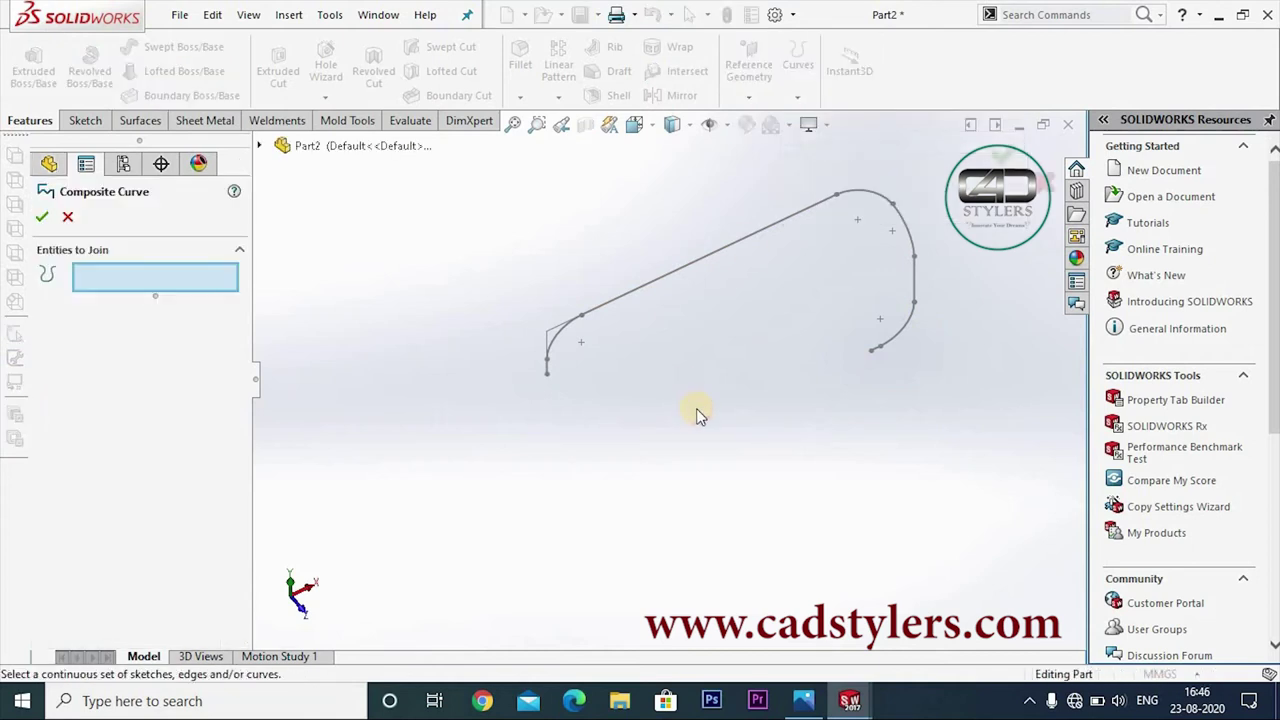
click(560, 347)
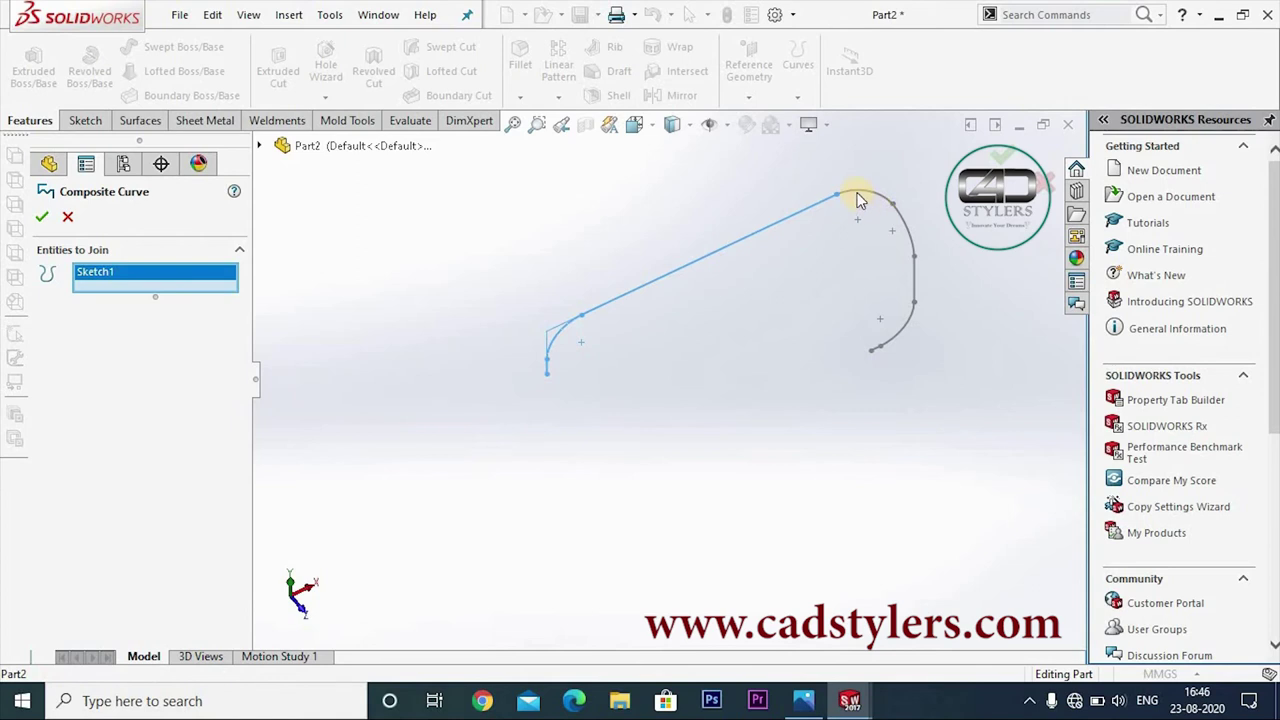
click(893, 218)
click(906, 232)
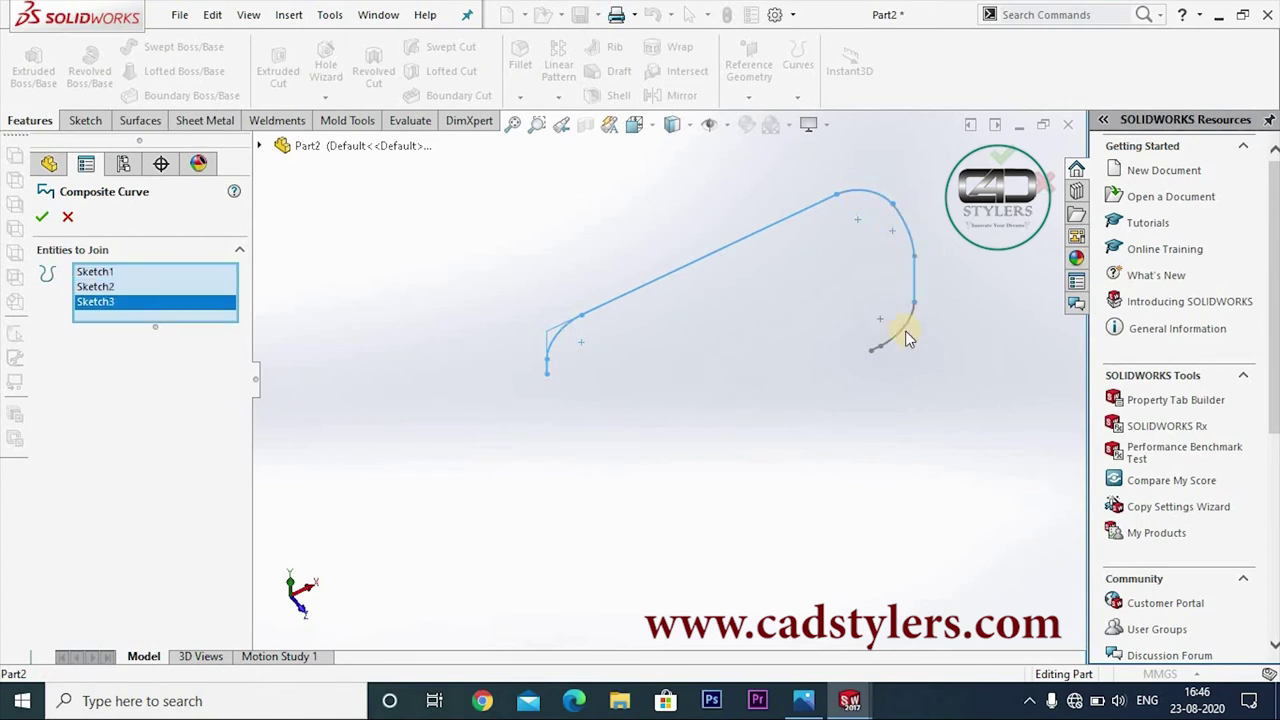
click(898, 332)
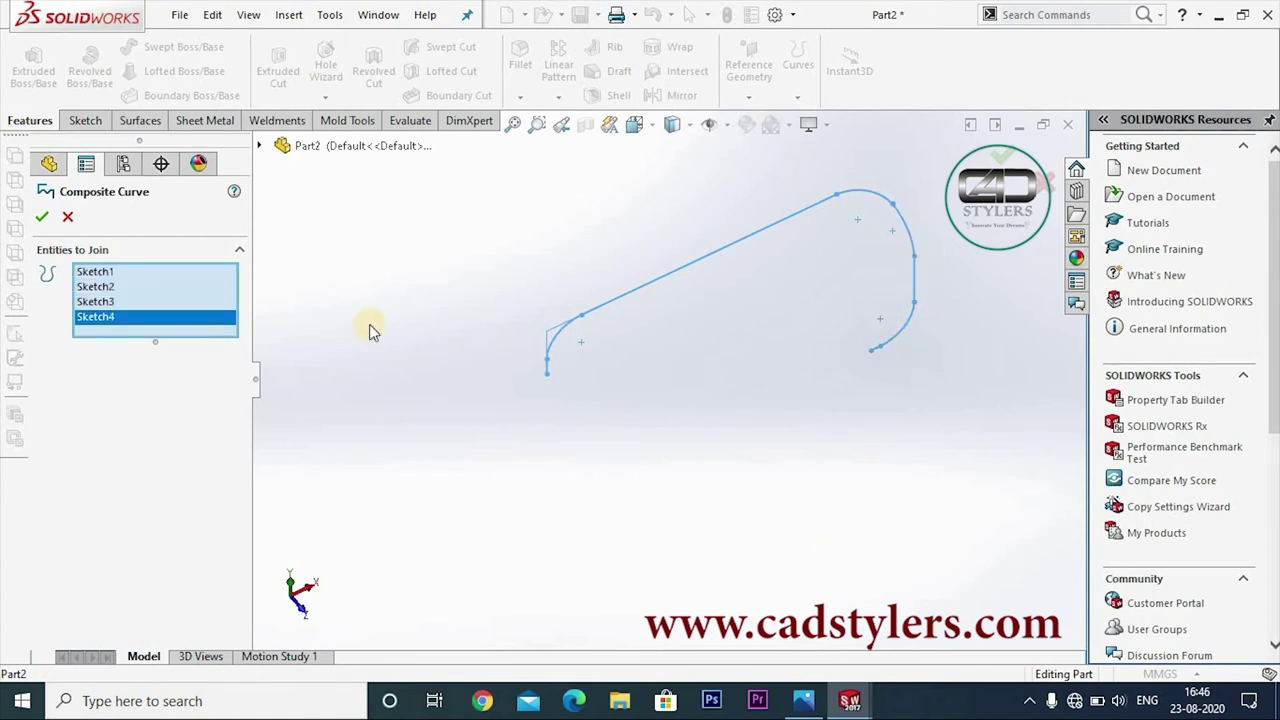
click(44, 218)
mouse_move(663, 409)
middle_down()
mouse_move(634, 431)
mouse_move(723, 414)
mouse_move(723, 330)
mouse_move(620, 366)
mouse_move(694, 340)
mouse_move(679, 352)
middle_up()
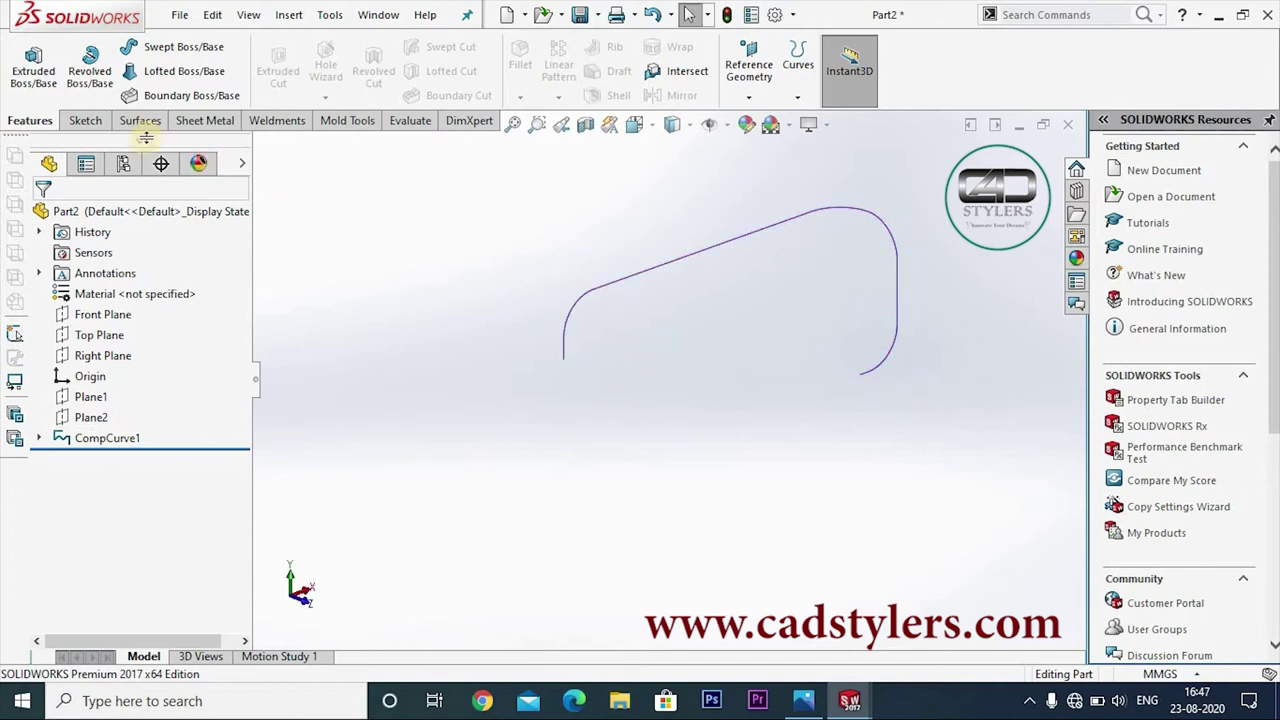
Sweep a circular profile along CompCurve1 to create the solid tube Sweep1
middle_drag(460, 330, 503, 374)
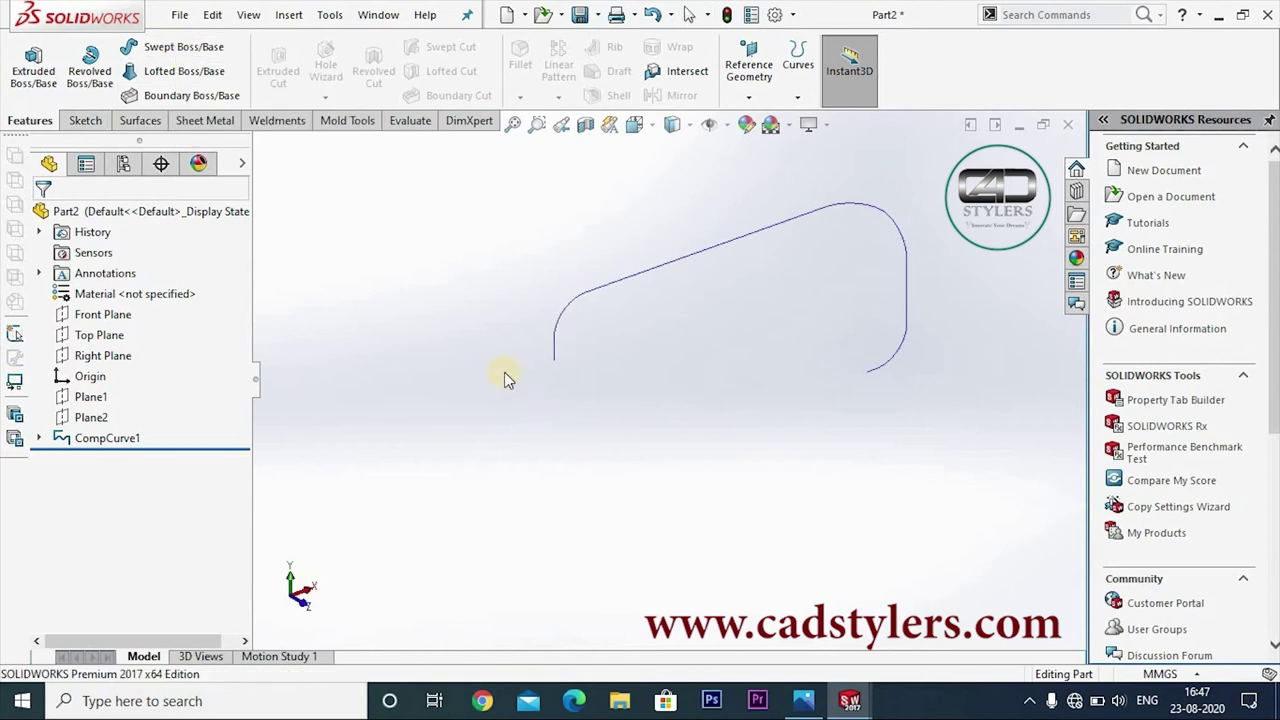
click(166, 58)
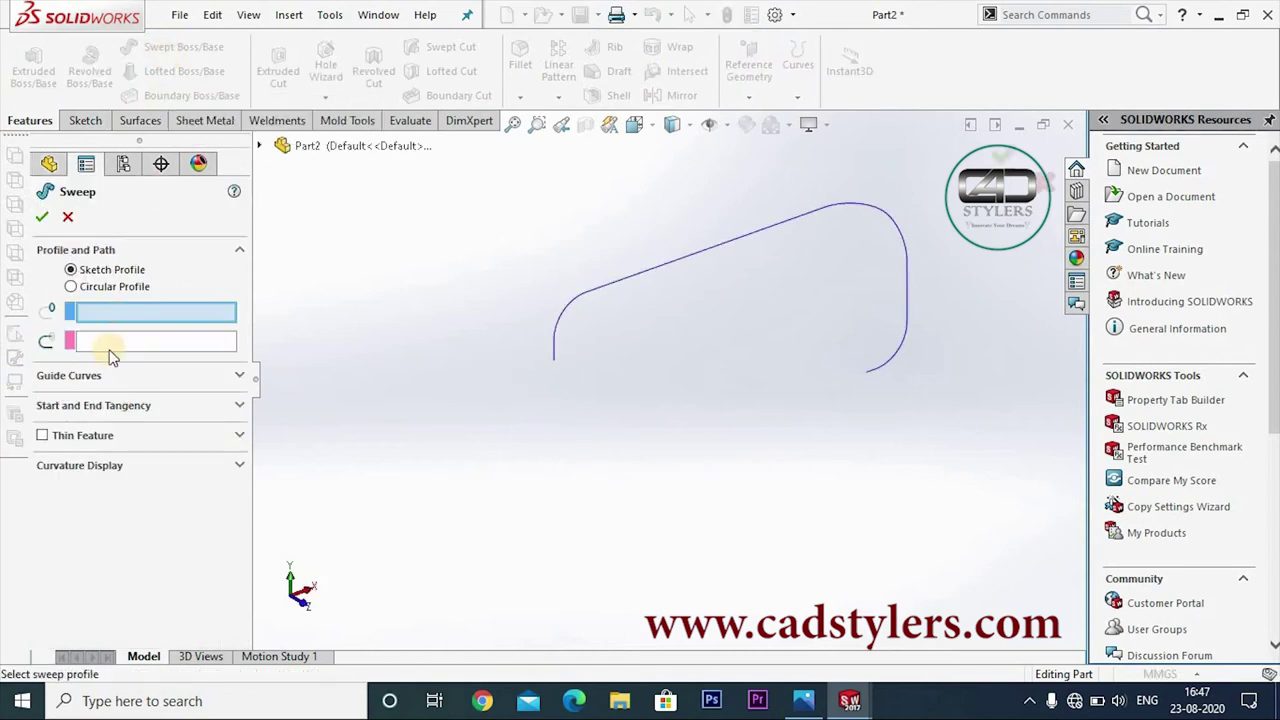
click(102, 291)
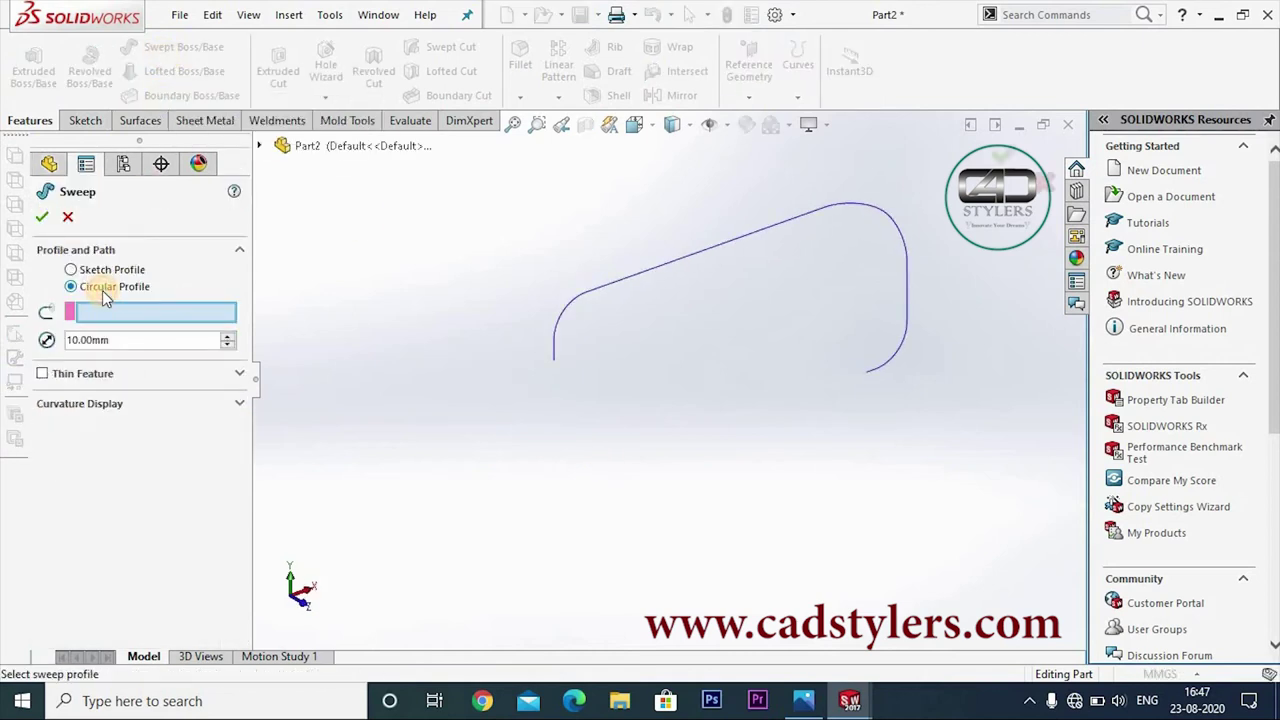
click(108, 340)
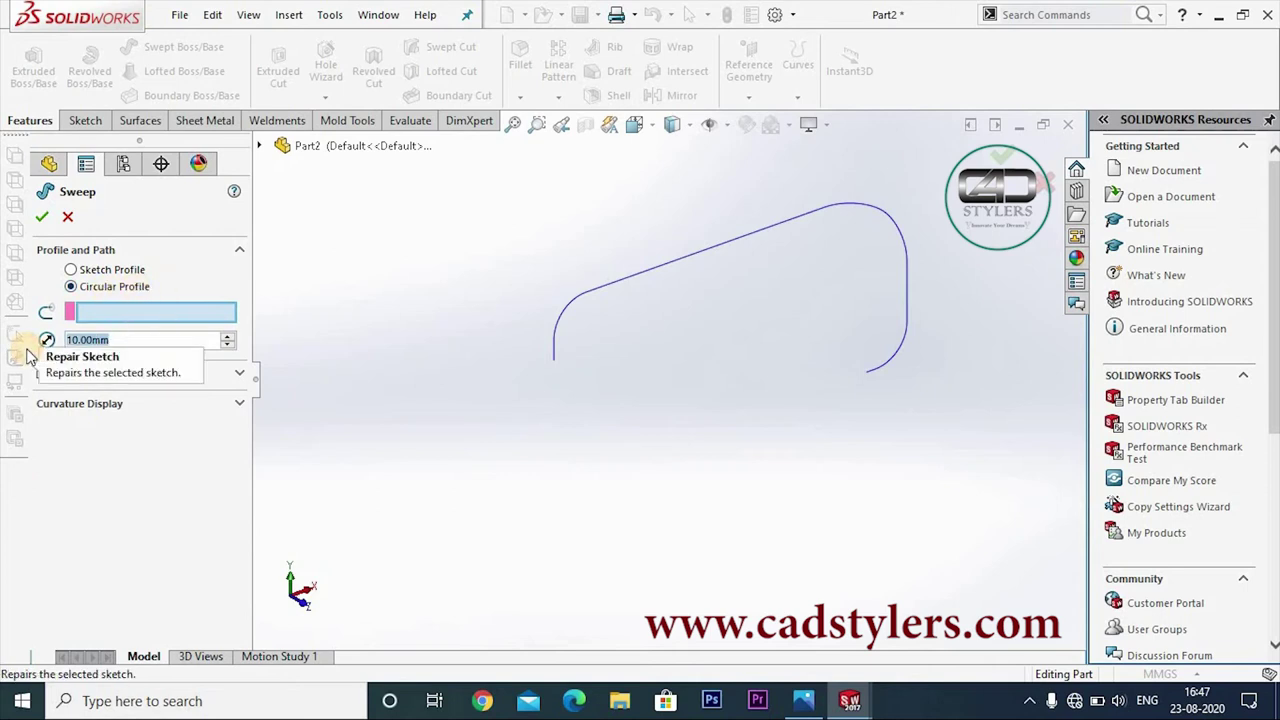
text(25)
key(Return)
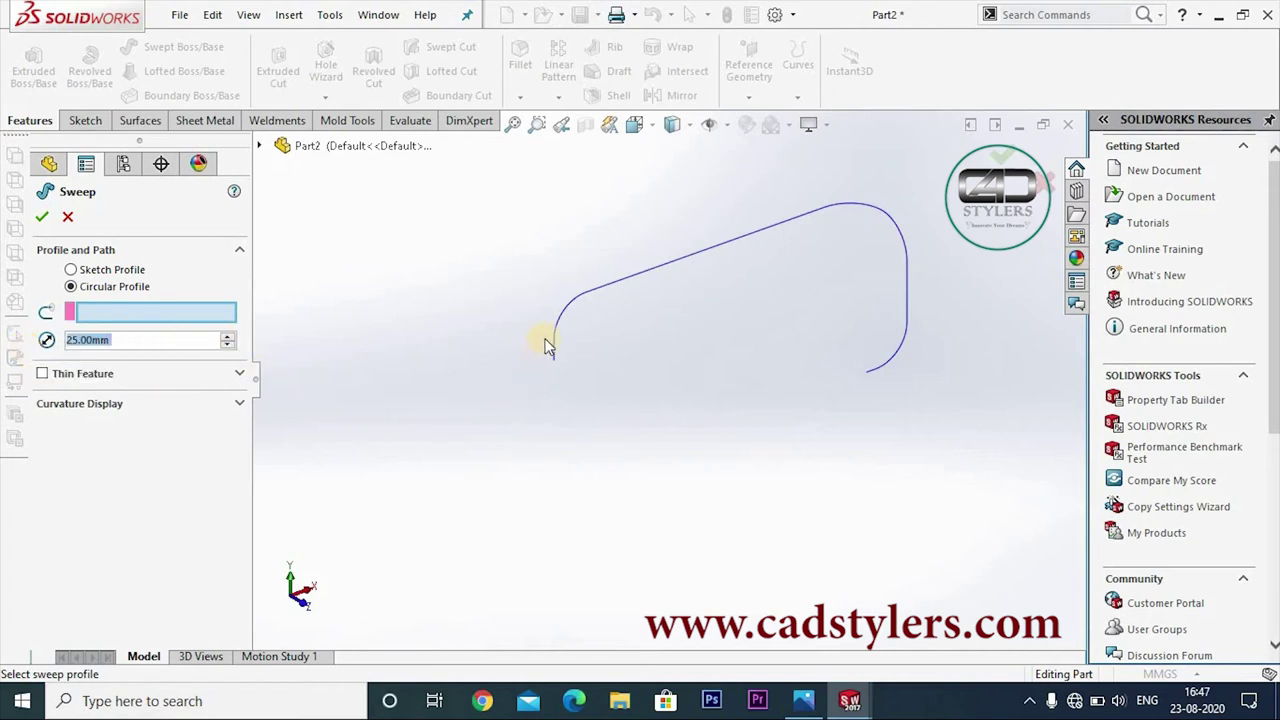
click(553, 334)
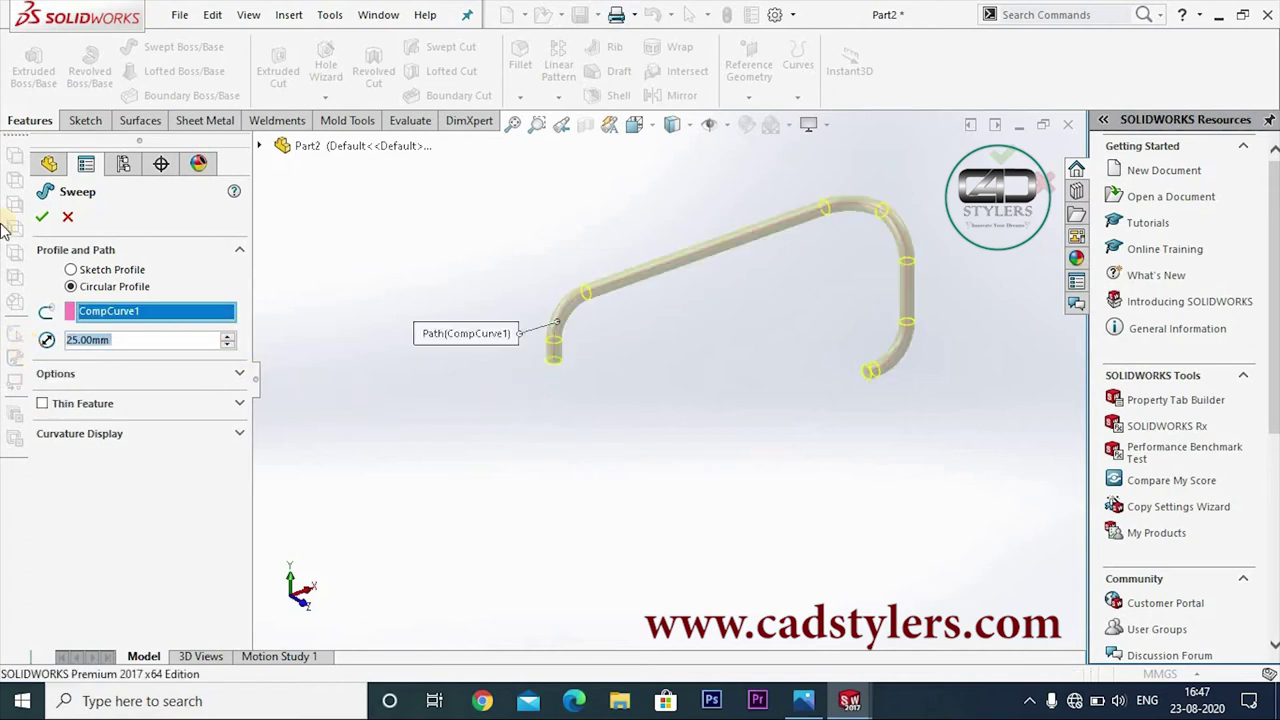
click(41, 218)
Orbit around the tube and hide CompCurve1
mouse_move(571, 523)
middle_down()
mouse_move(503, 503)
mouse_move(631, 457)
mouse_move(674, 506)
middle_up()
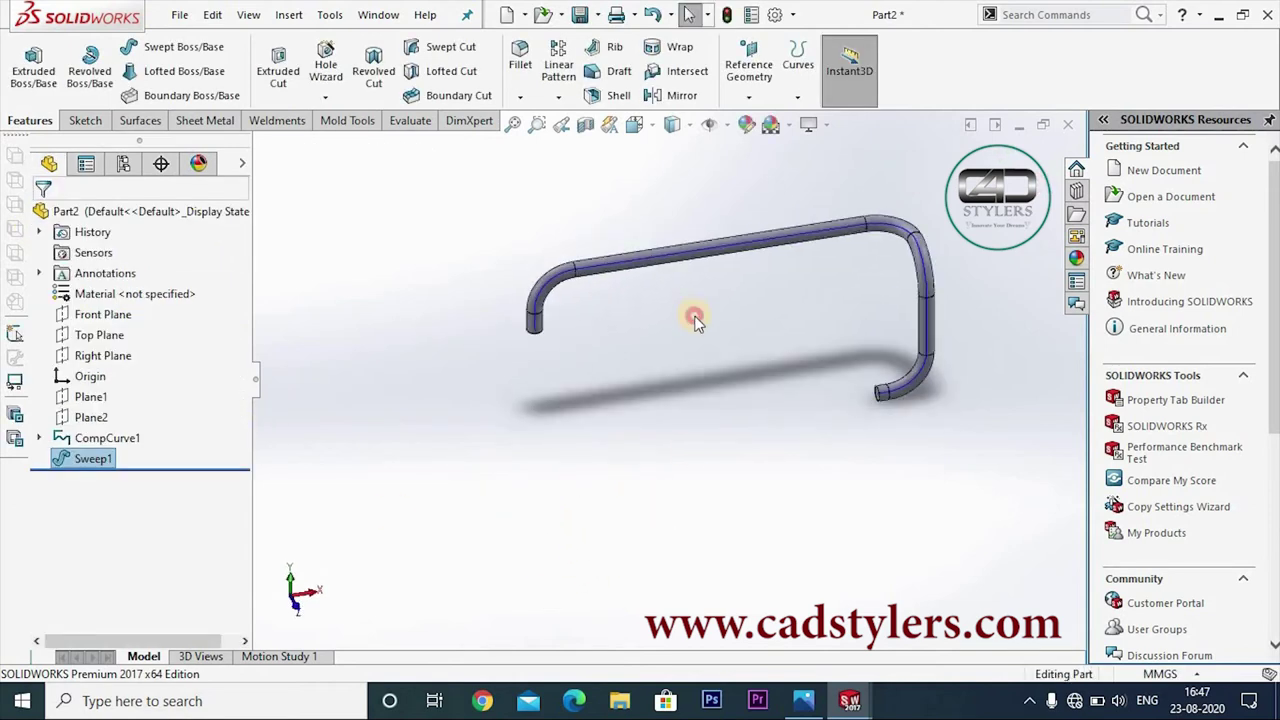
scroll(718, 316, down, 3)
scroll(719, 317, up, 3)
mouse_move(686, 329)
middle_down()
mouse_move(729, 323)
mouse_move(748, 336)
middle_up()
scroll(748, 336, up, 1)
scroll(748, 336, down, 2)
scroll(714, 372, down, 2)
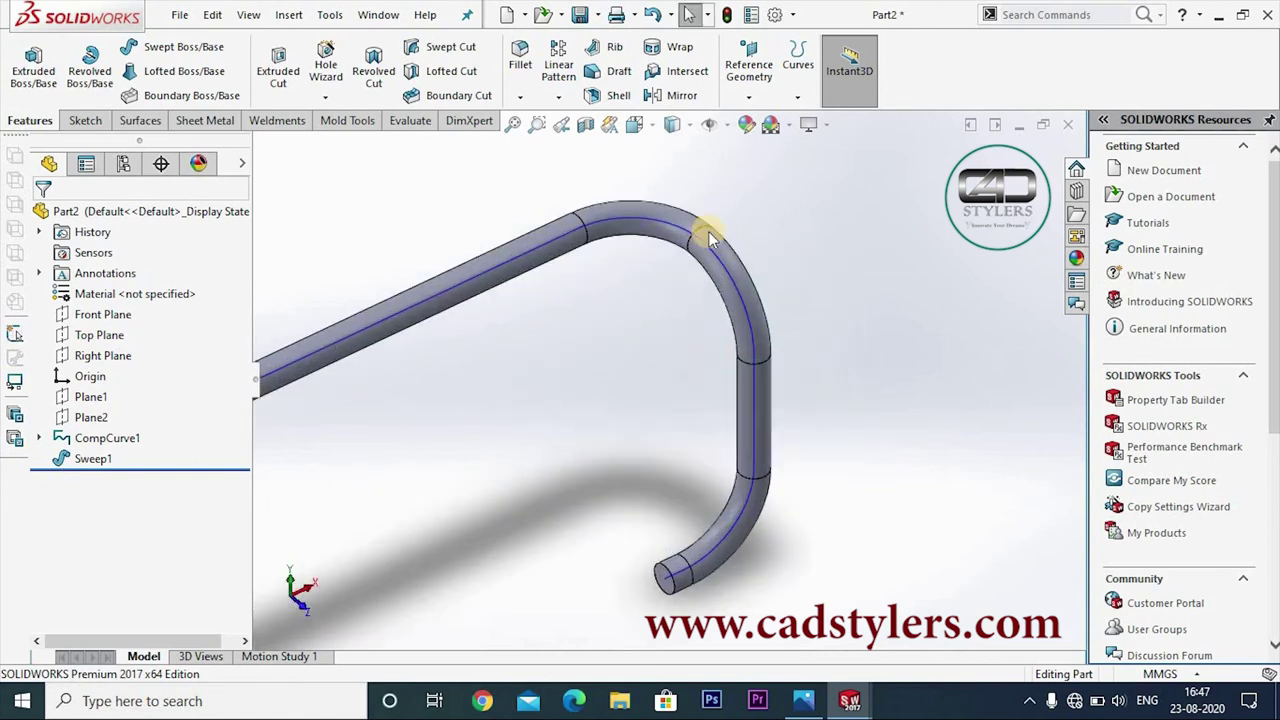
scroll(708, 231, down, 2)
right_click(655, 202)
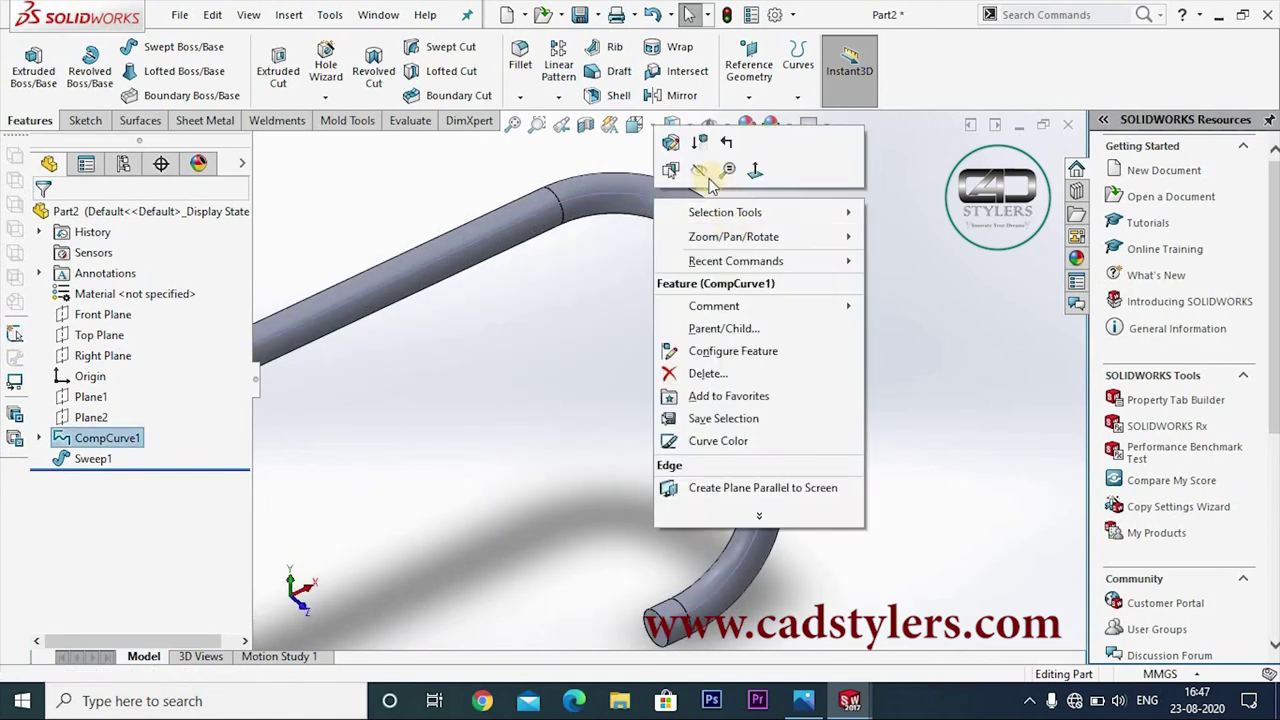
click(702, 172)
From the top view, switch the display style to Shaded, then Shaded With Edges
key(ctrl+5)
scroll(671, 529, down, 2)
scroll(671, 529, down, 2)
scroll(735, 173, up, 3)
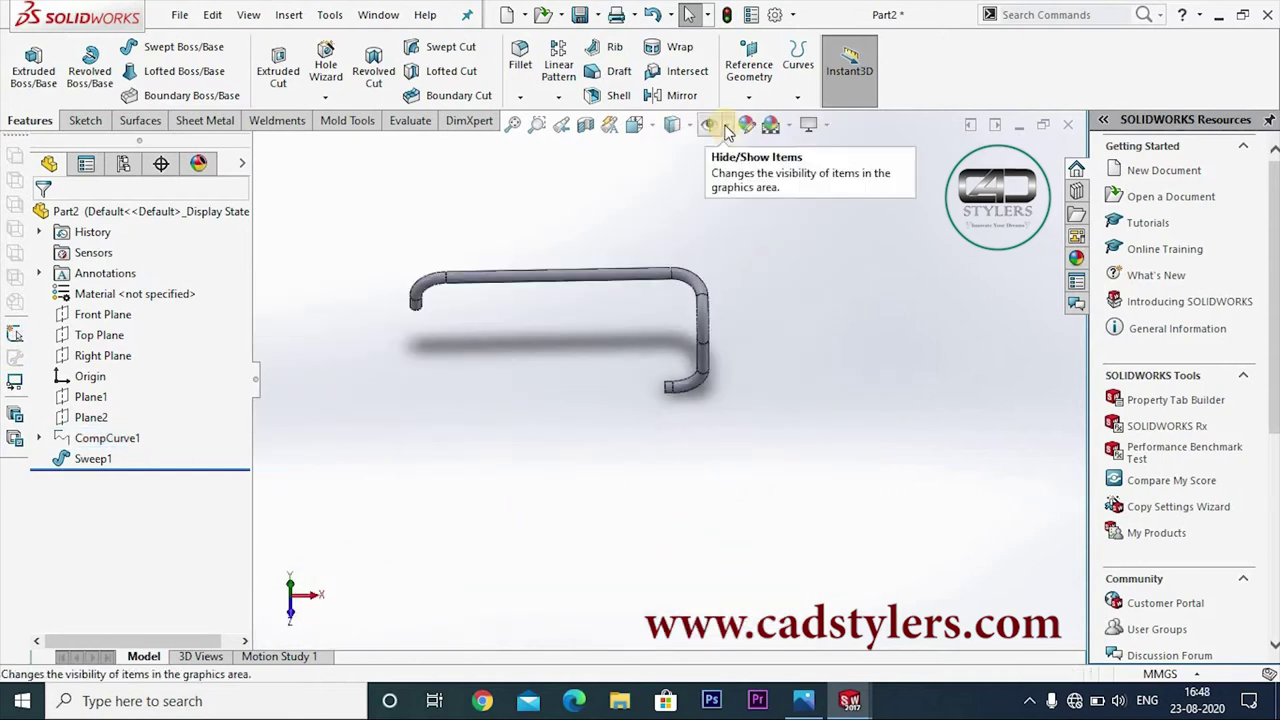
click(690, 125)
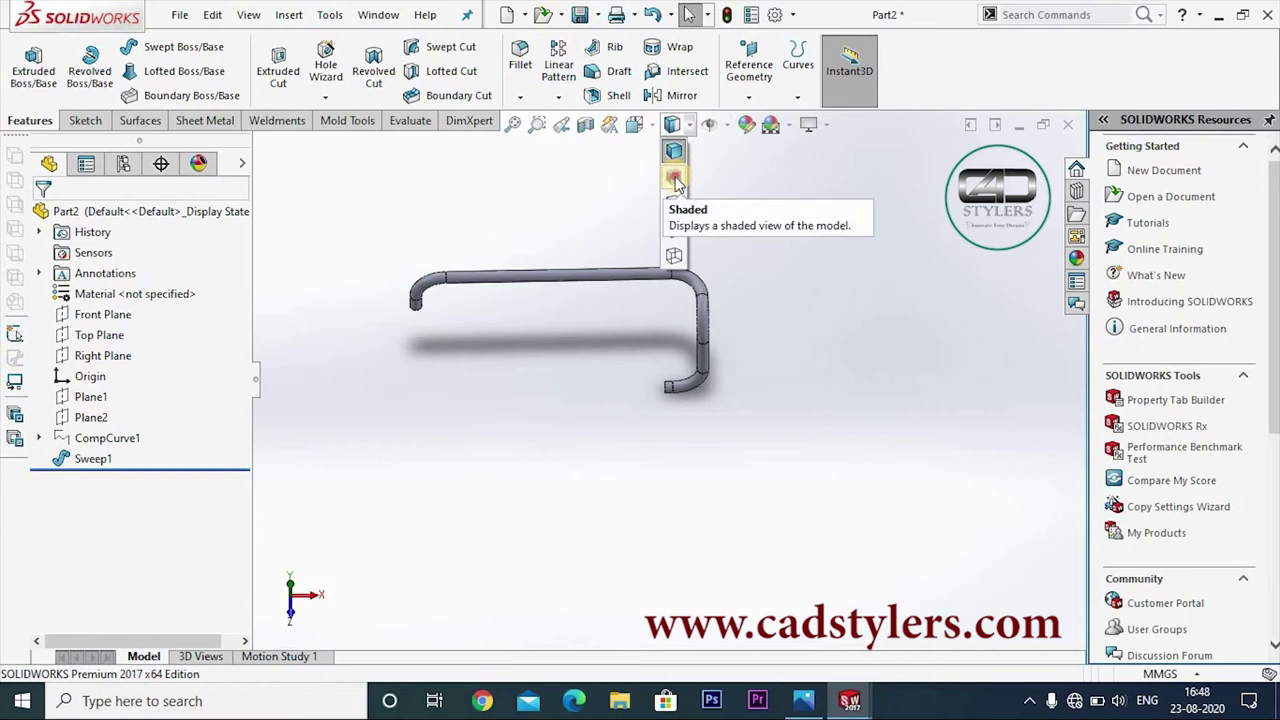
click(673, 172)
mouse_move(708, 365)
middle_down()
mouse_move(629, 403)
mouse_move(671, 337)
mouse_move(621, 390)
mouse_move(671, 126)
middle_up()
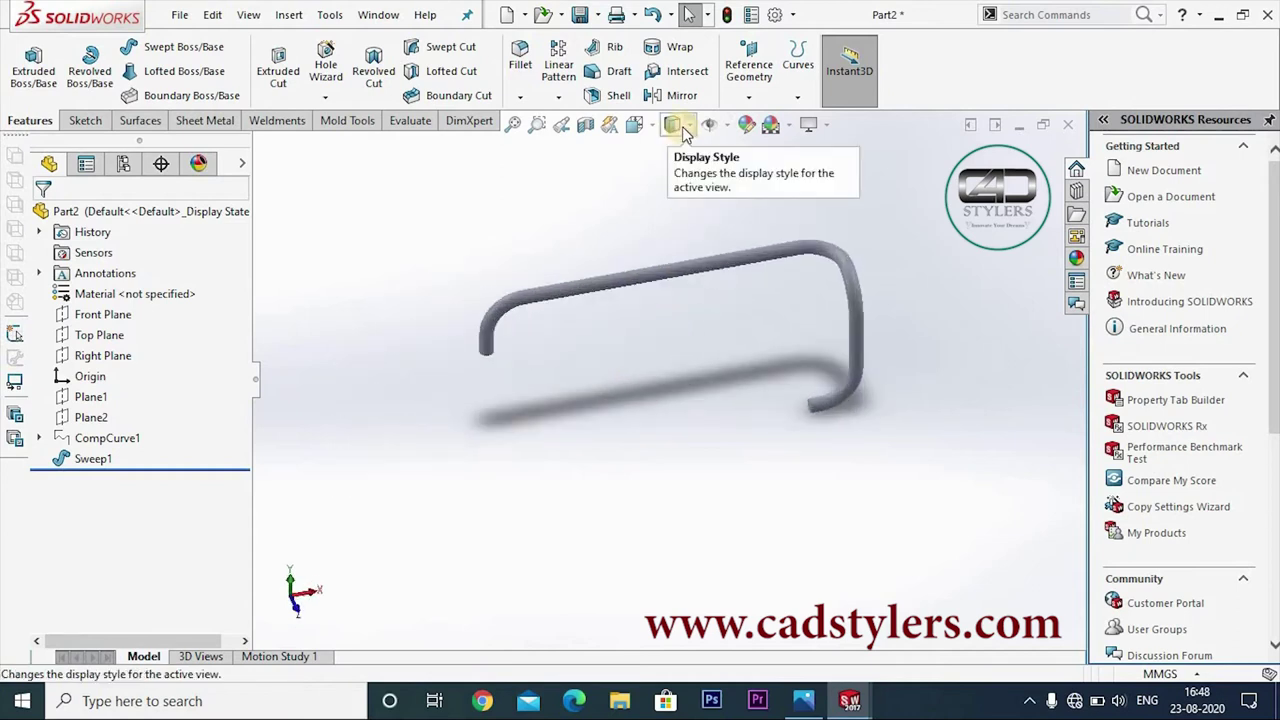
click(690, 125)
click(673, 166)
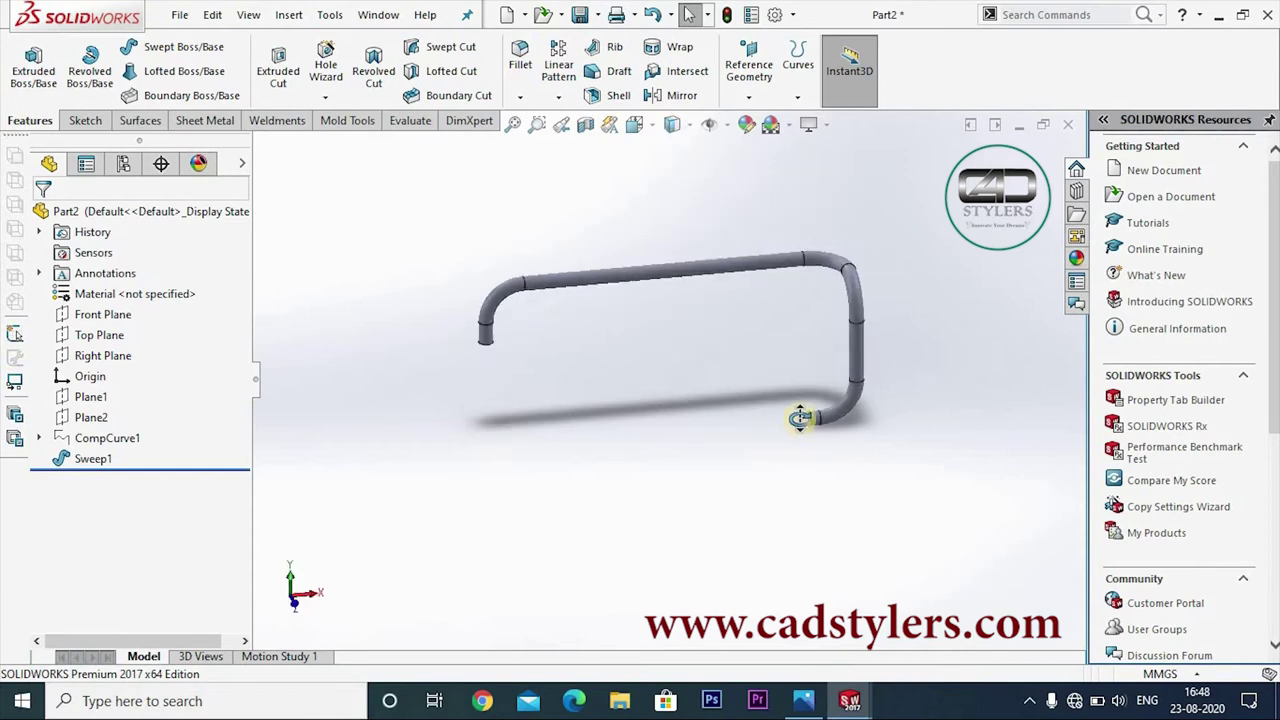
scroll(812, 457, down, 2)
scroll(812, 457, down, 2)
scroll(790, 445, down, 2)
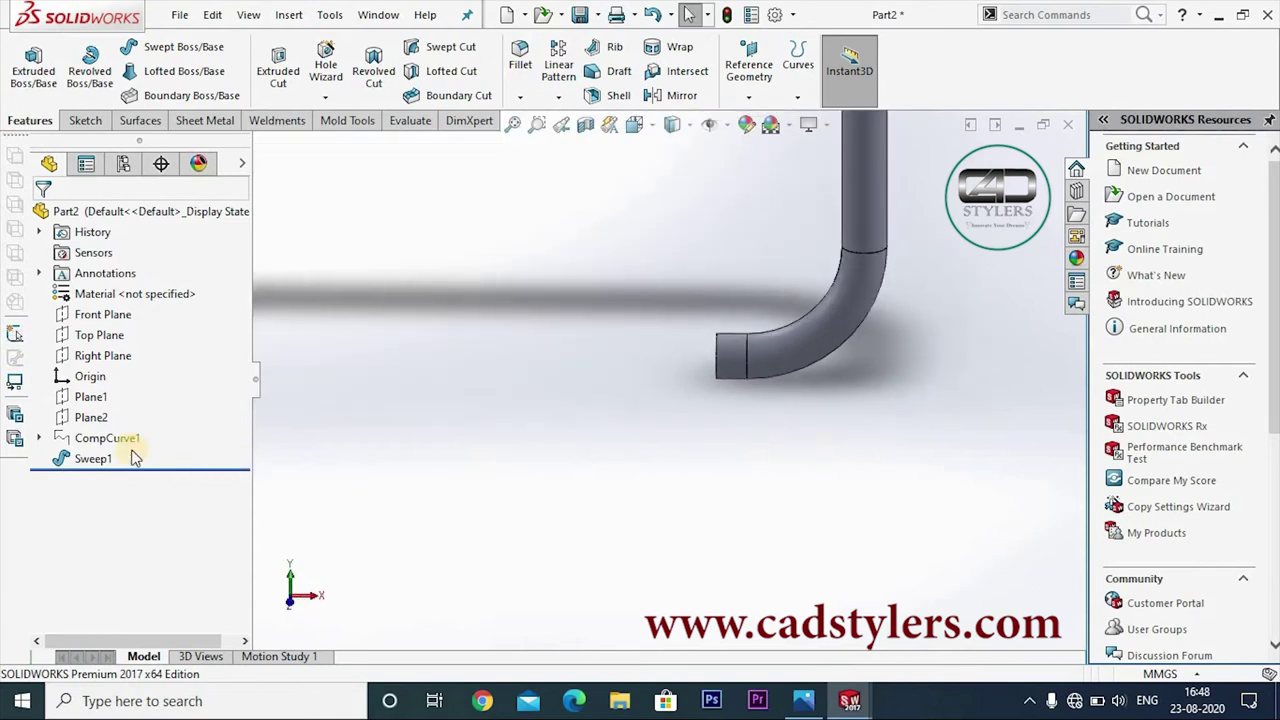
Start a new sketch on Plane2 and turn the view Normal To it
right_click(92, 417)
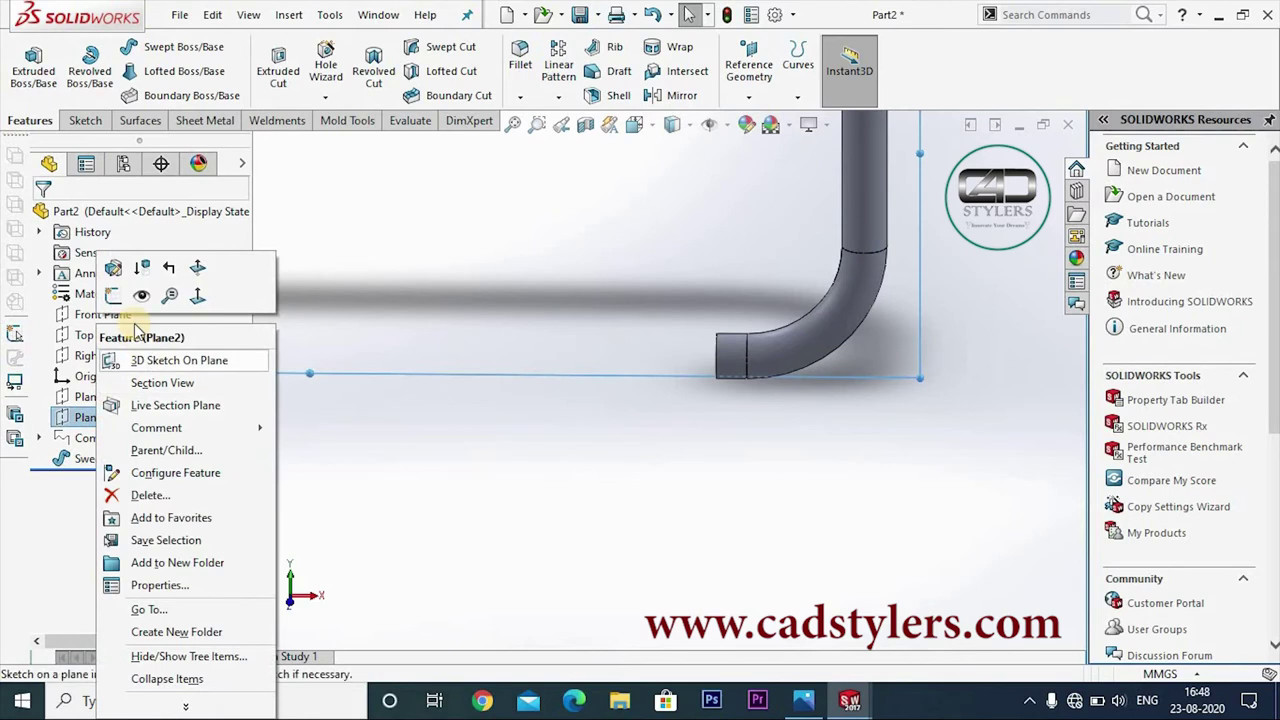
click(551, 489)
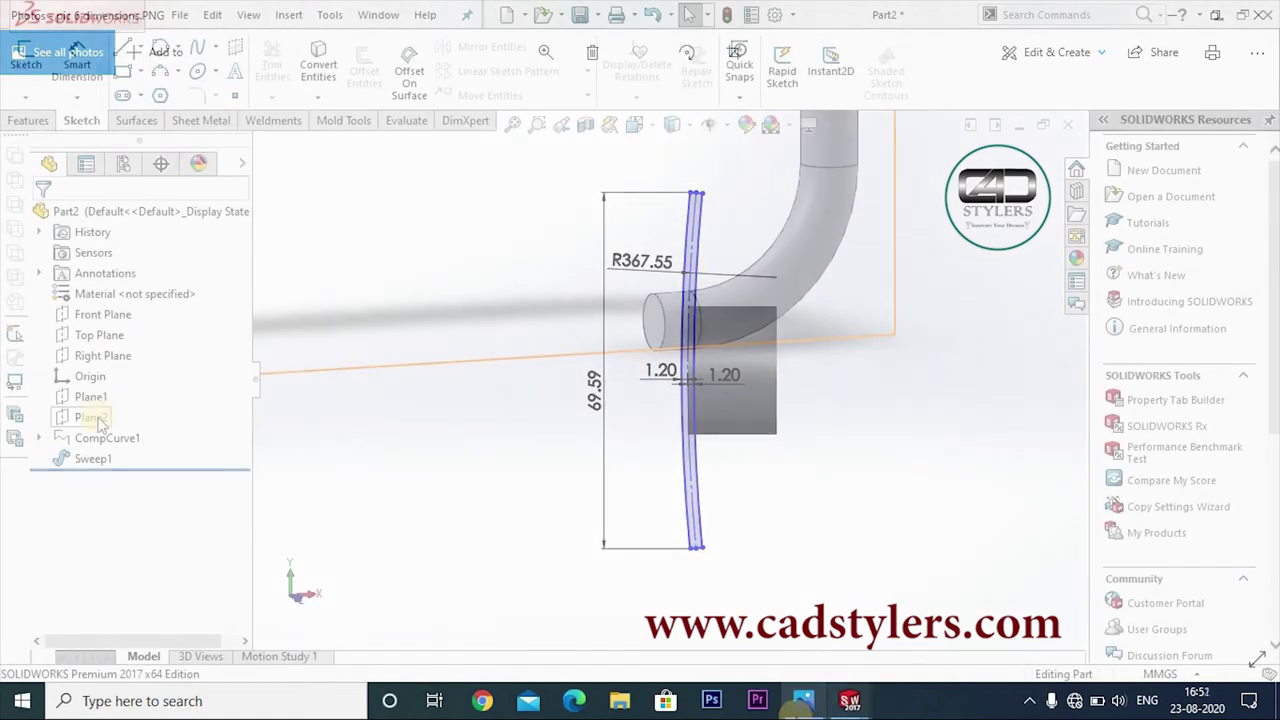
scroll(680, 460, down, 3)
click(100, 420)
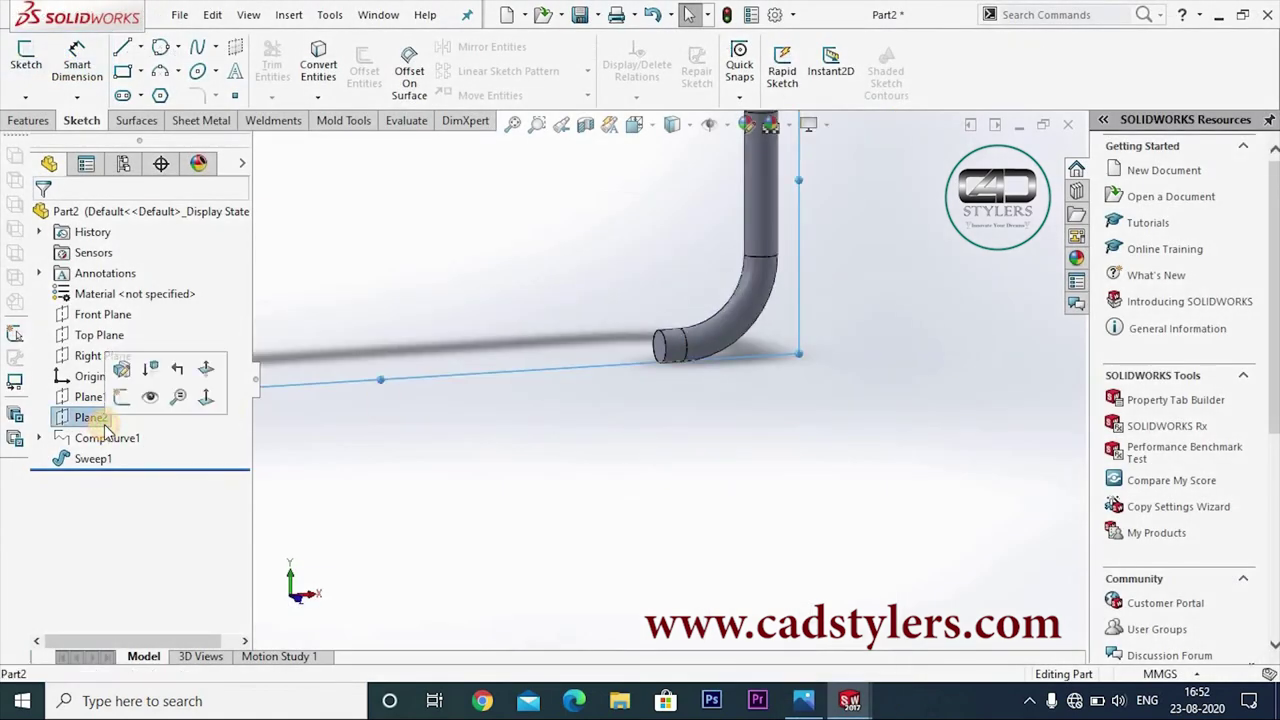
click(120, 396)
key(space)
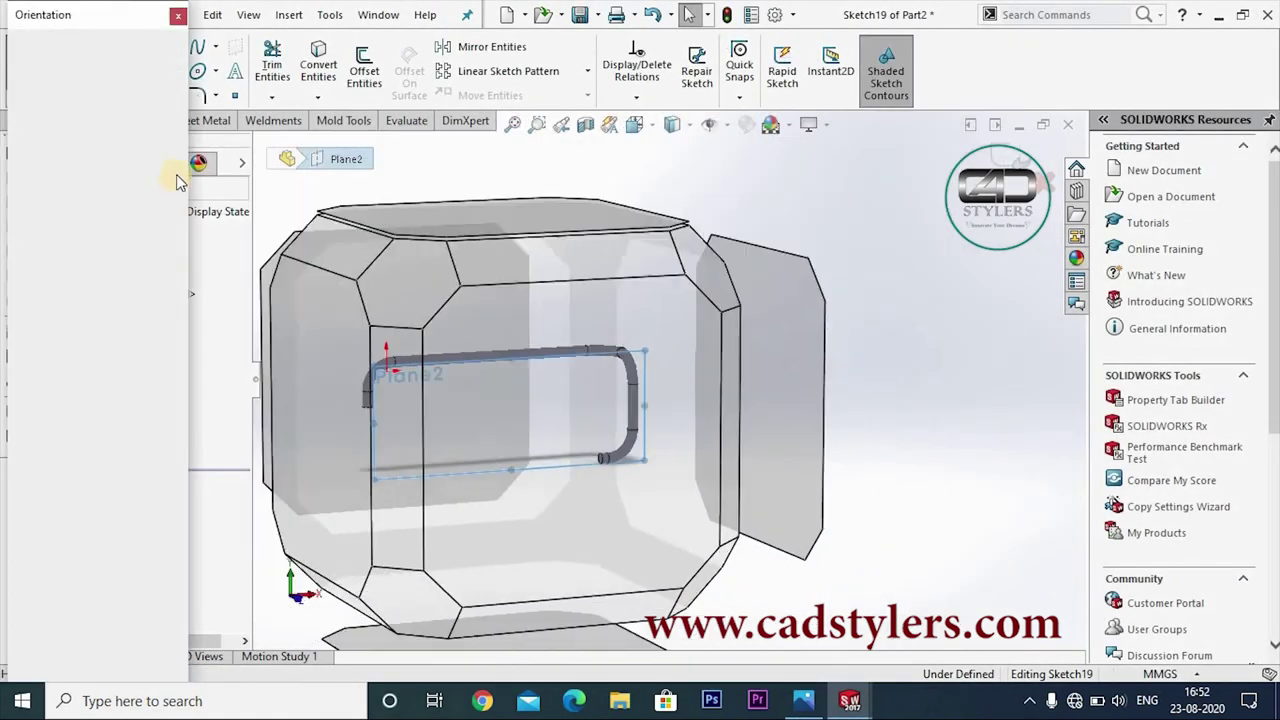
click(177, 126)
key(ctrl+8)
Pick the Centerline tool and begin a vertical centerline at the tube's end
click(82, 120)
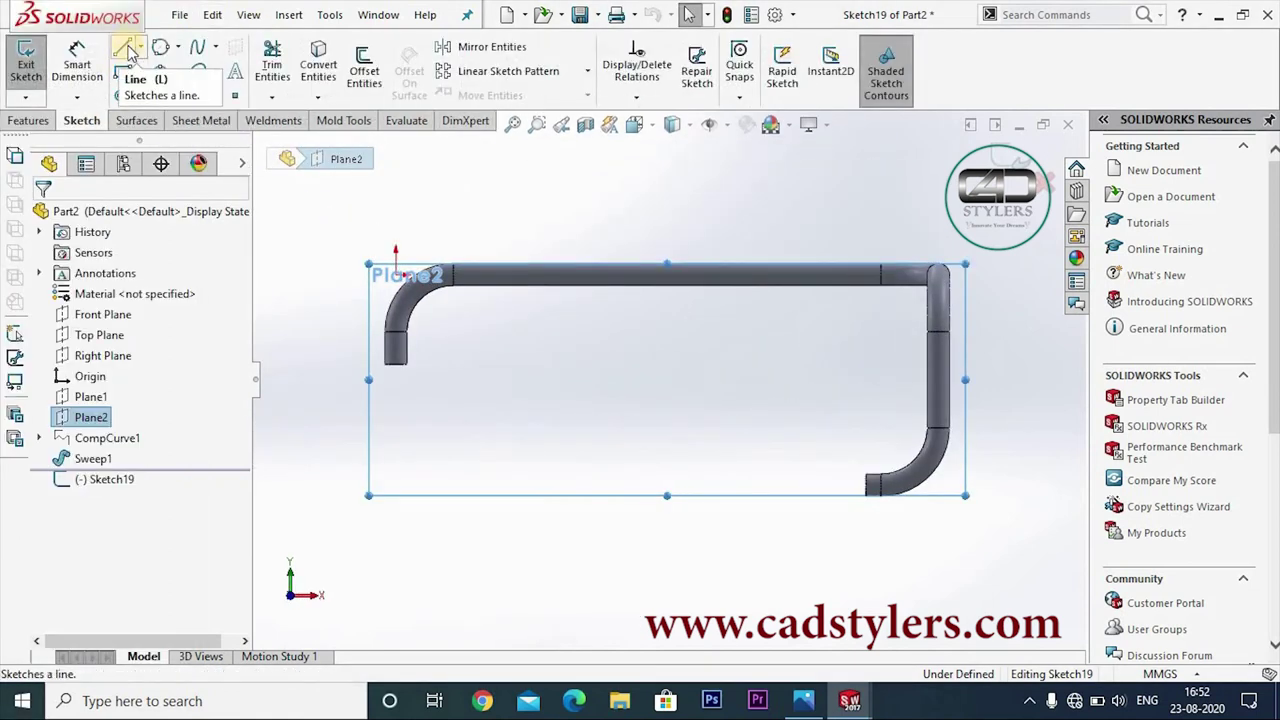
click(160, 72)
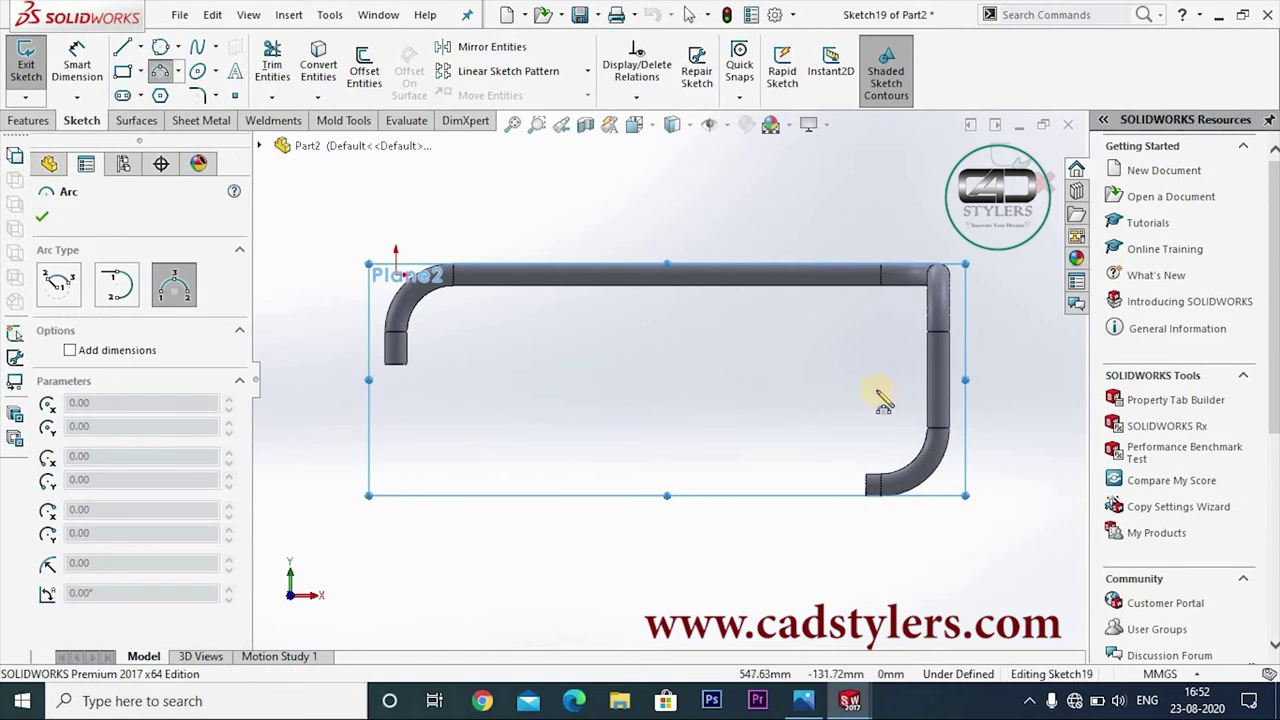
scroll(872, 400, down, 2)
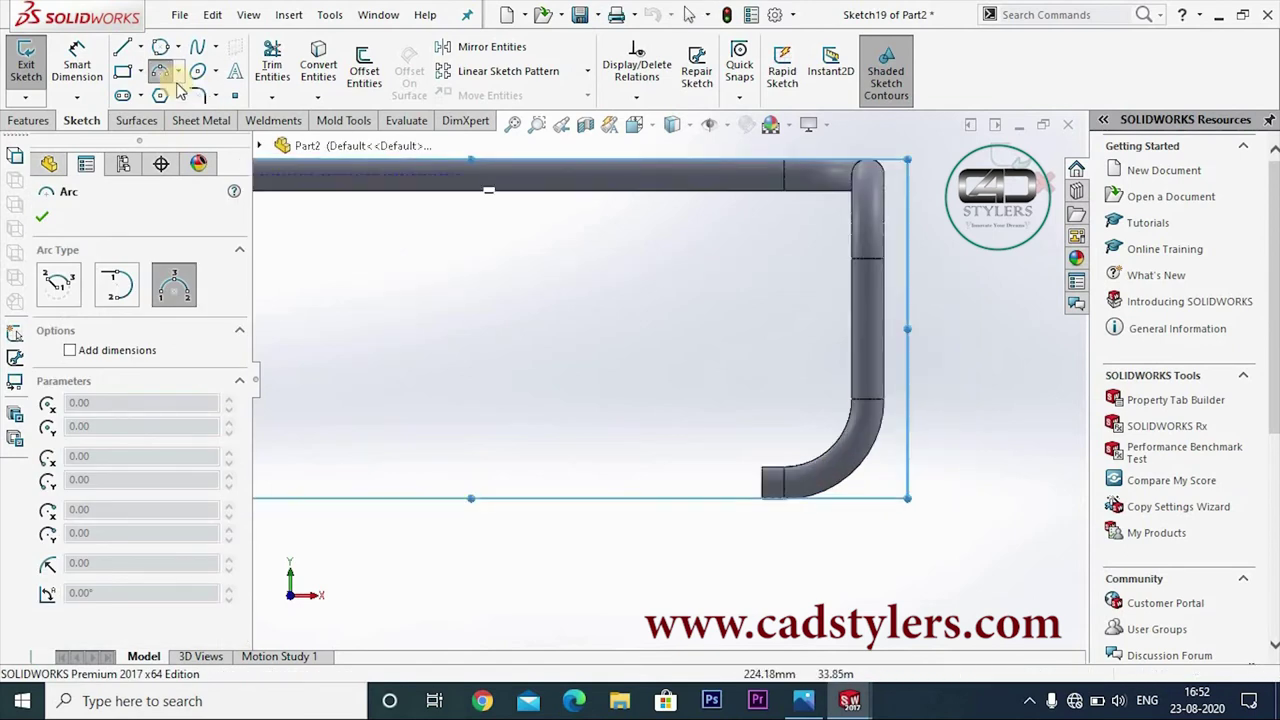
click(140, 47)
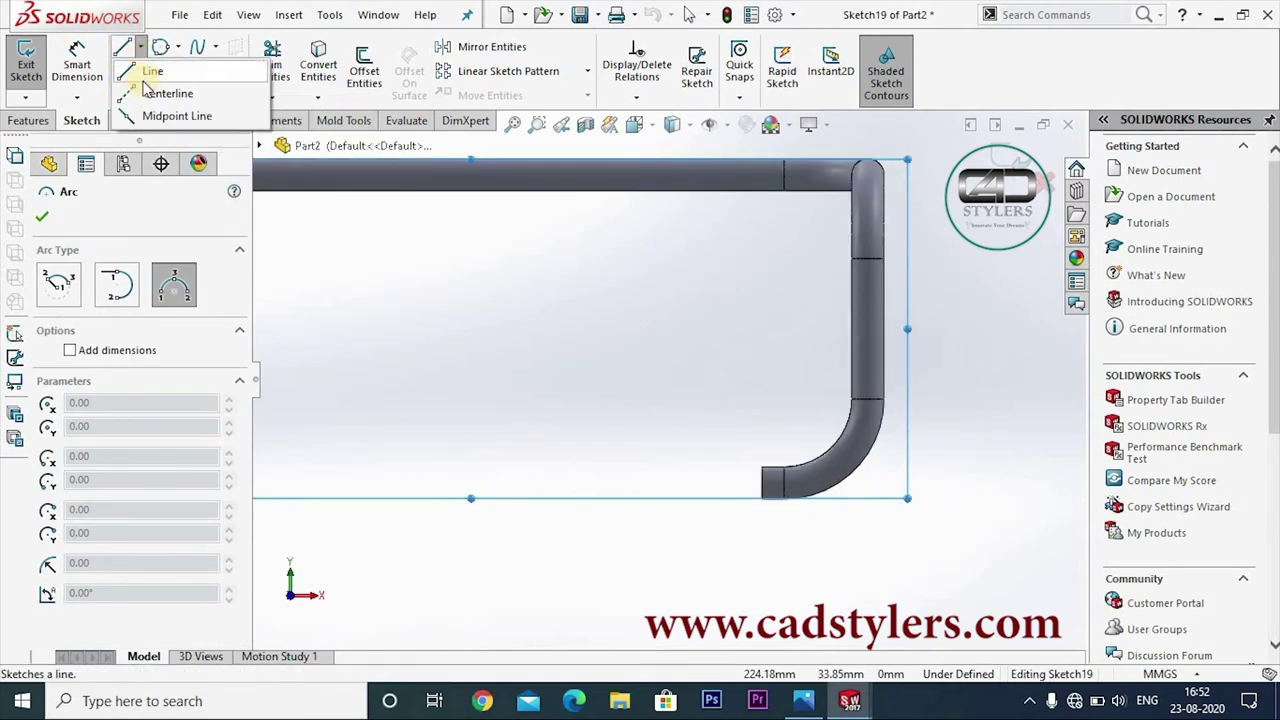
click(170, 91)
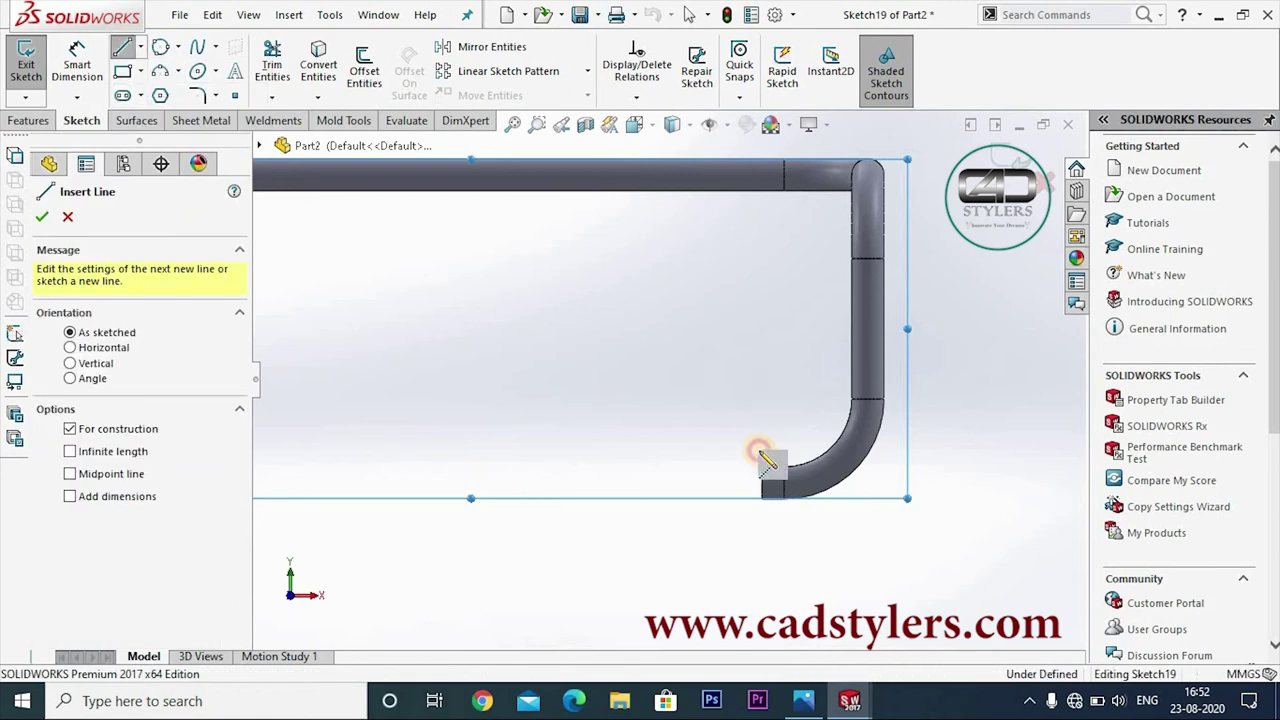
click(760, 478)
Make the new vertical centerline collinear with the tube's end edge
key(Escape)
scroll(832, 540, down, 3)
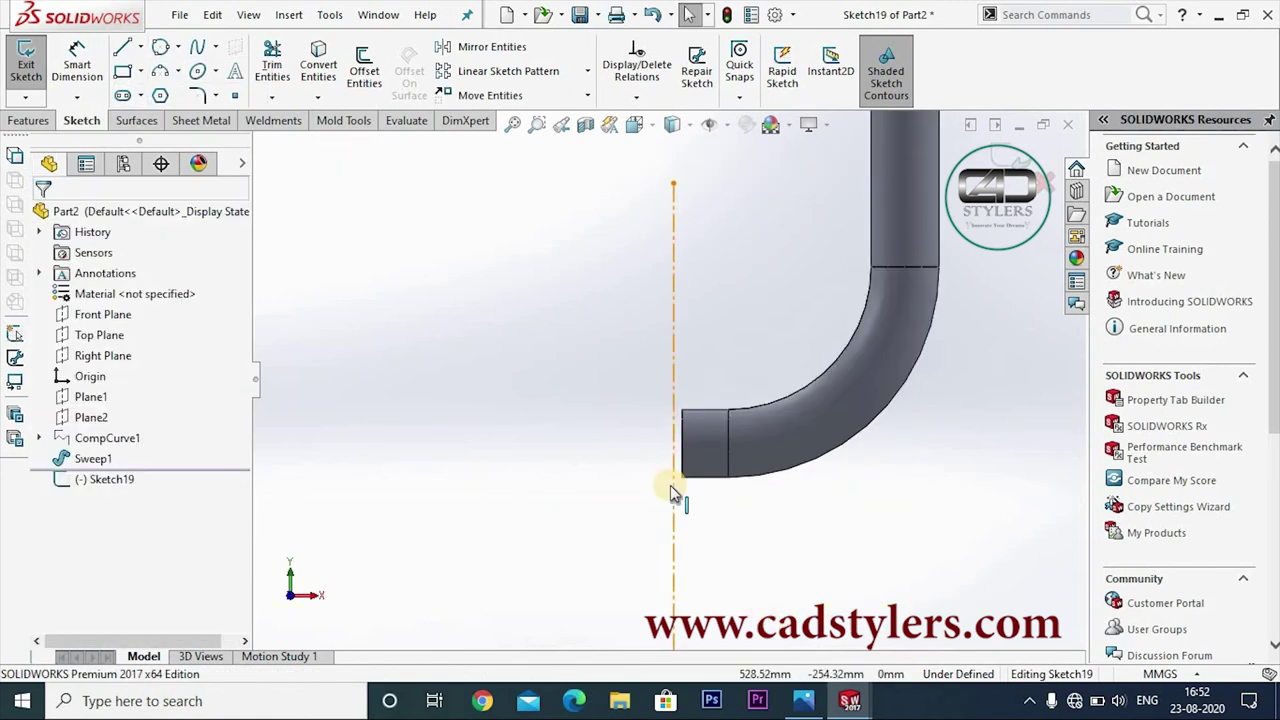
click(683, 457)
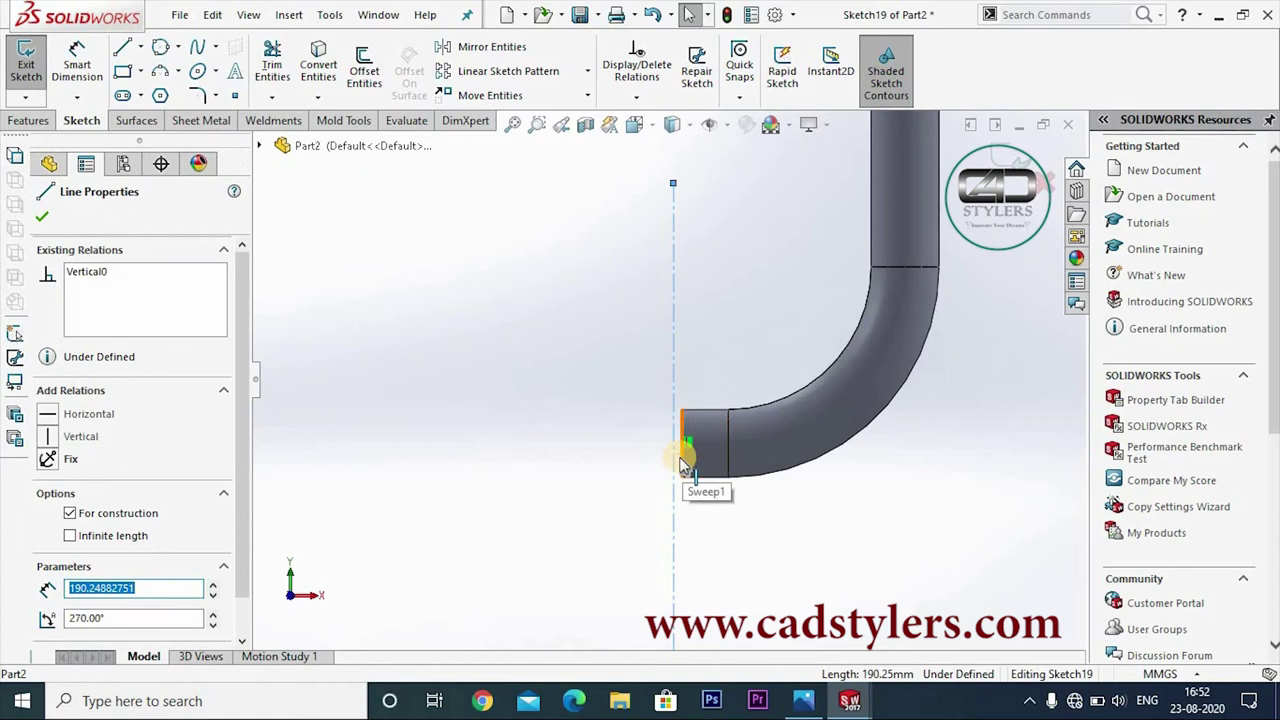
ctrl+click(680, 465)
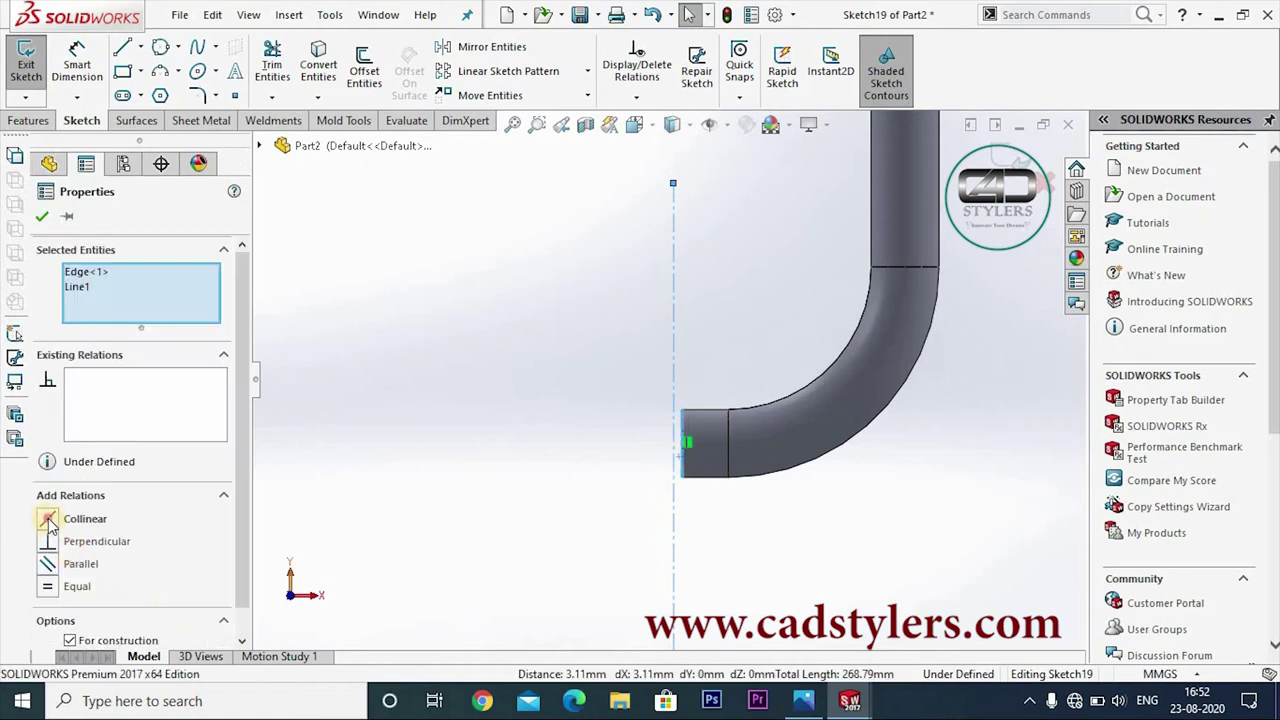
click(48, 519)
click(41, 219)
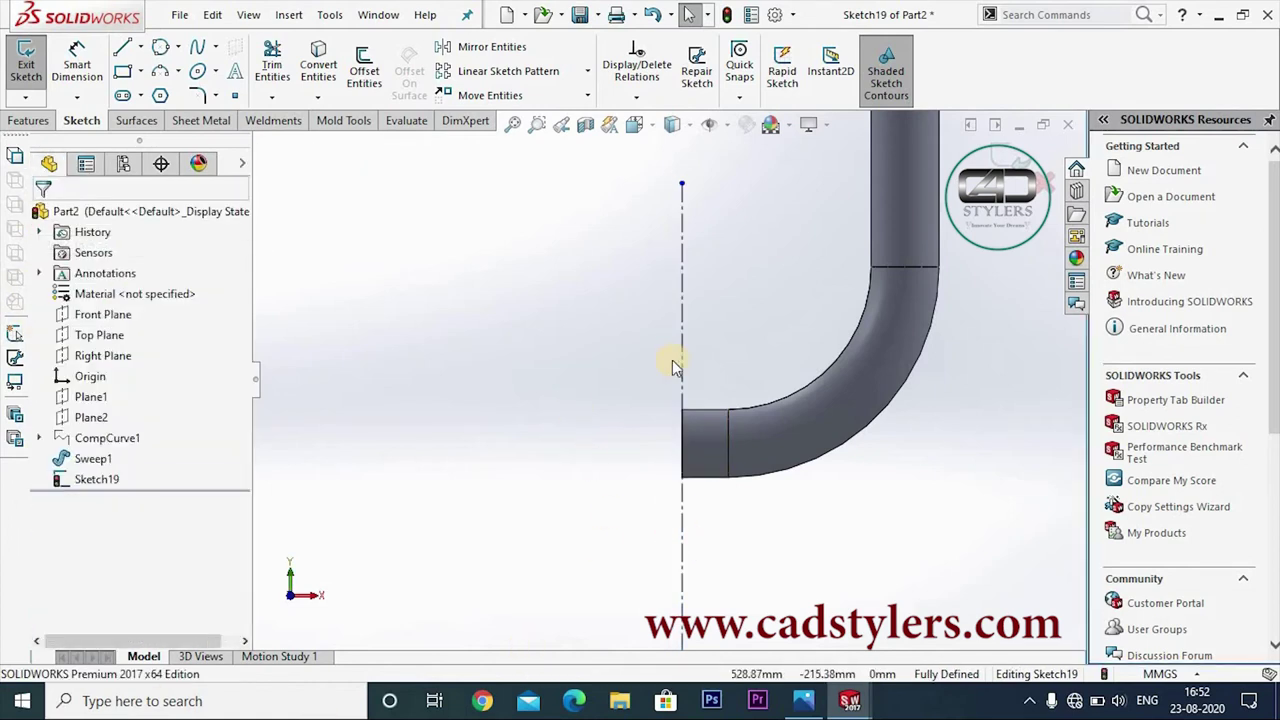
scroll(677, 356, up, 1)
Dimension the vertical centerline's length to 69.59 mm
click(77, 97)
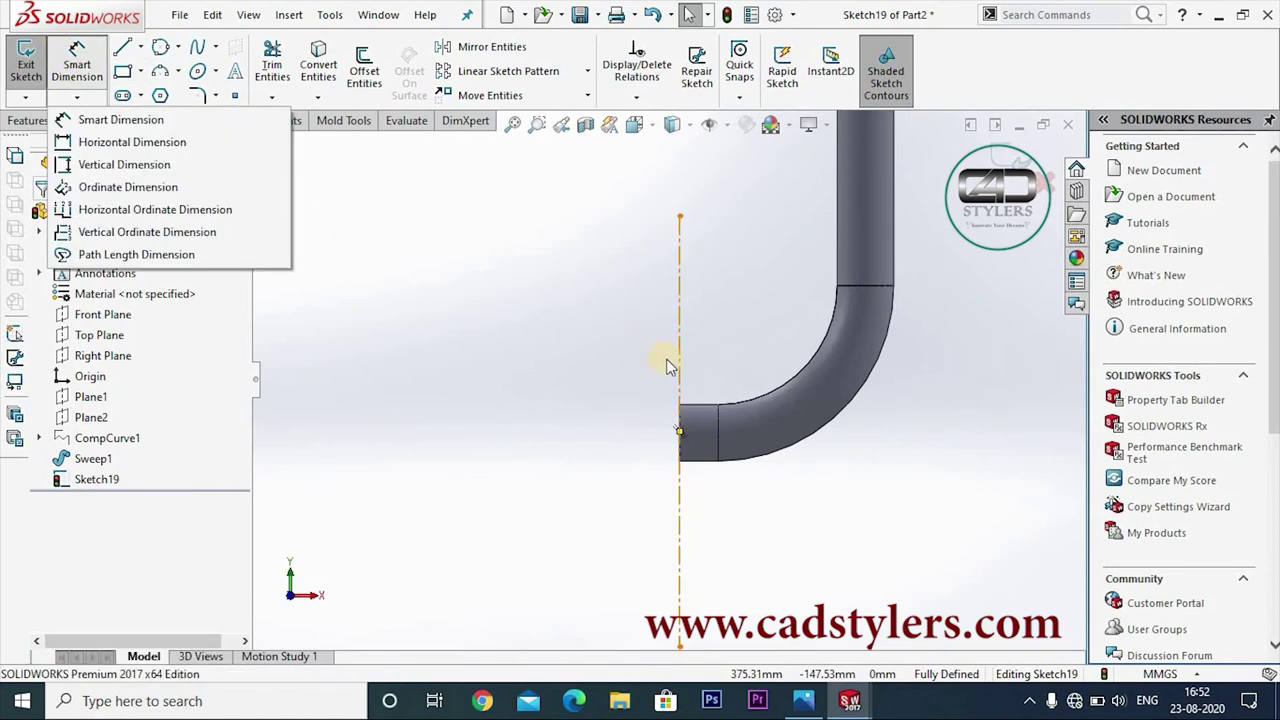
click(680, 371)
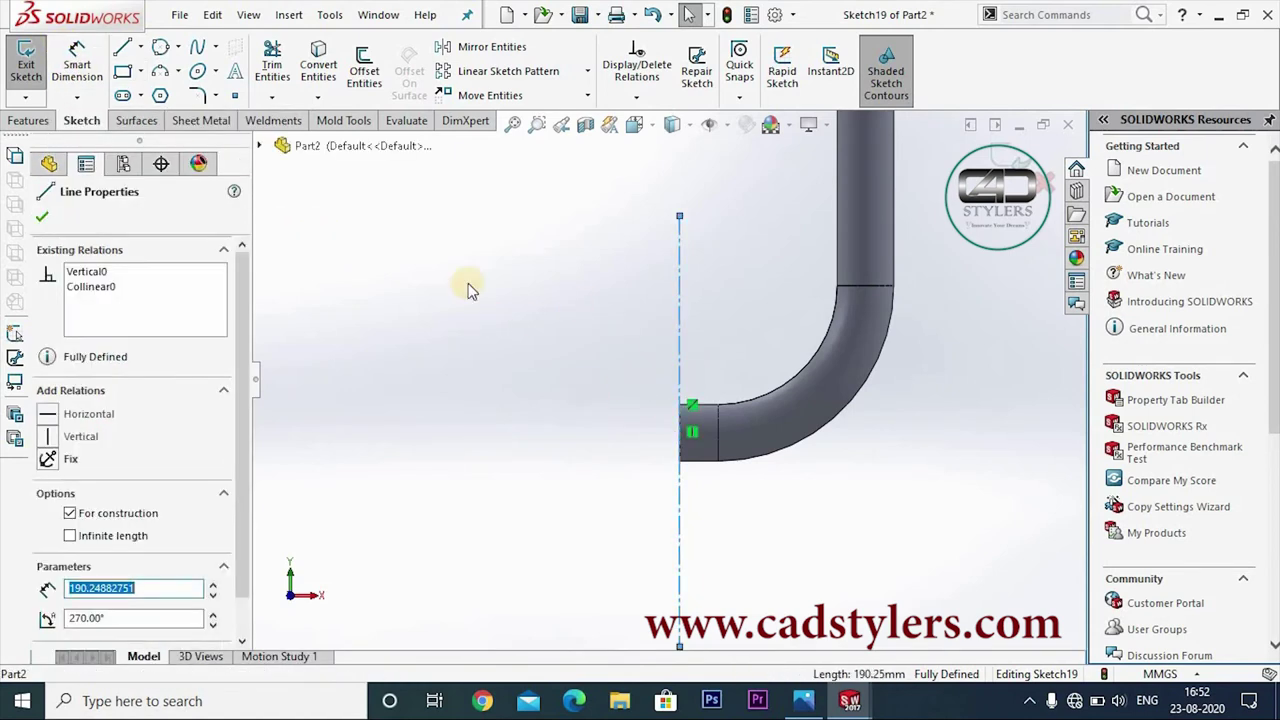
click(78, 78)
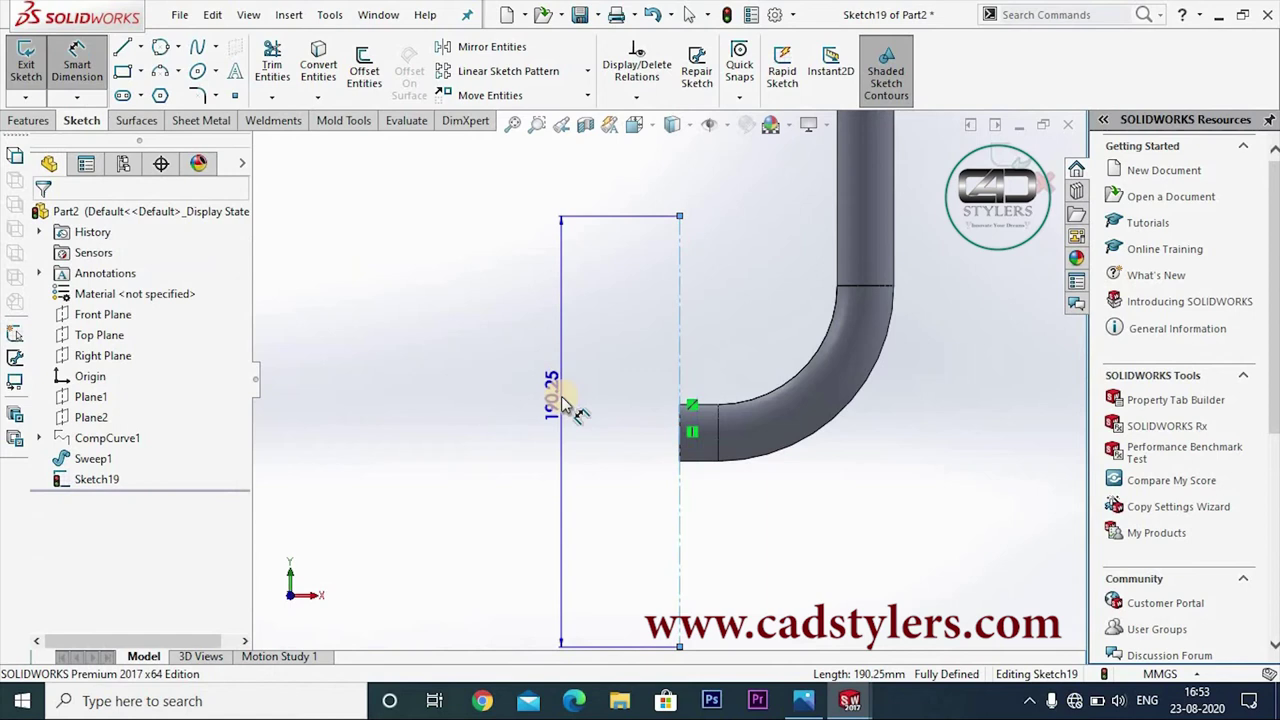
click(562, 403)
text(69.59)
key(Return)
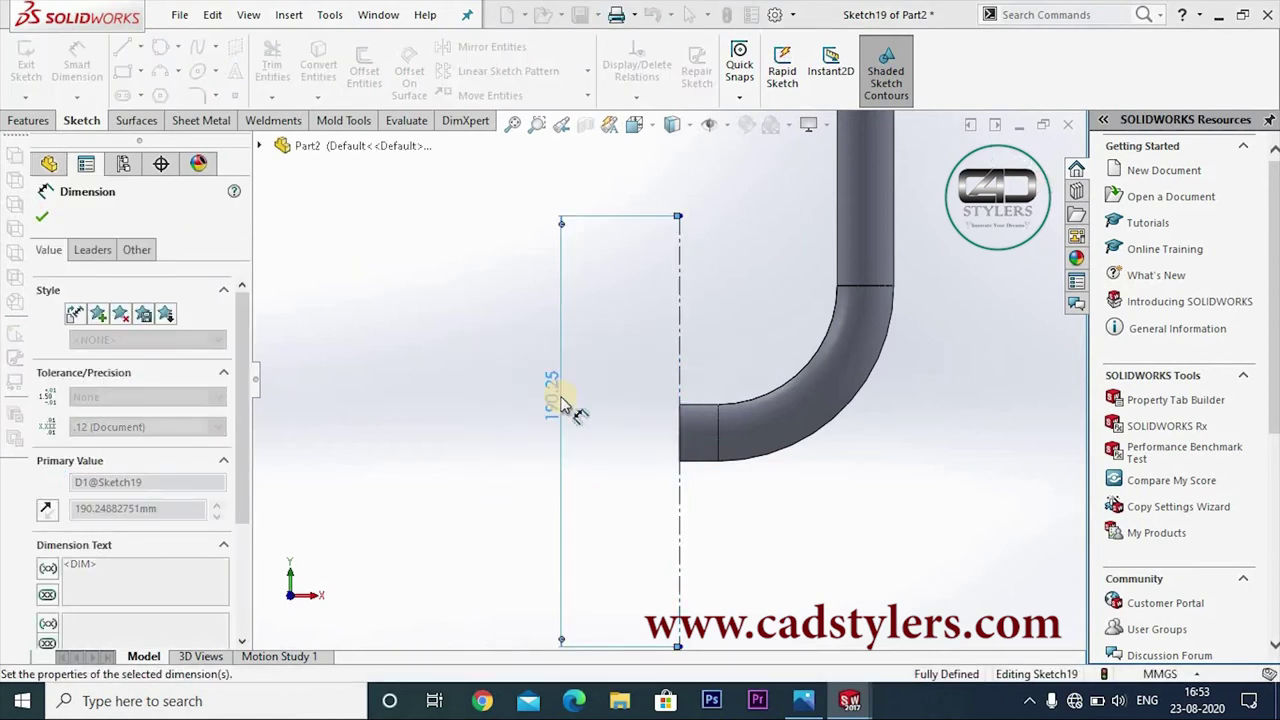
scroll(571, 409, up, 2)
scroll(652, 455, up, 2)
scroll(652, 455, down, 3)
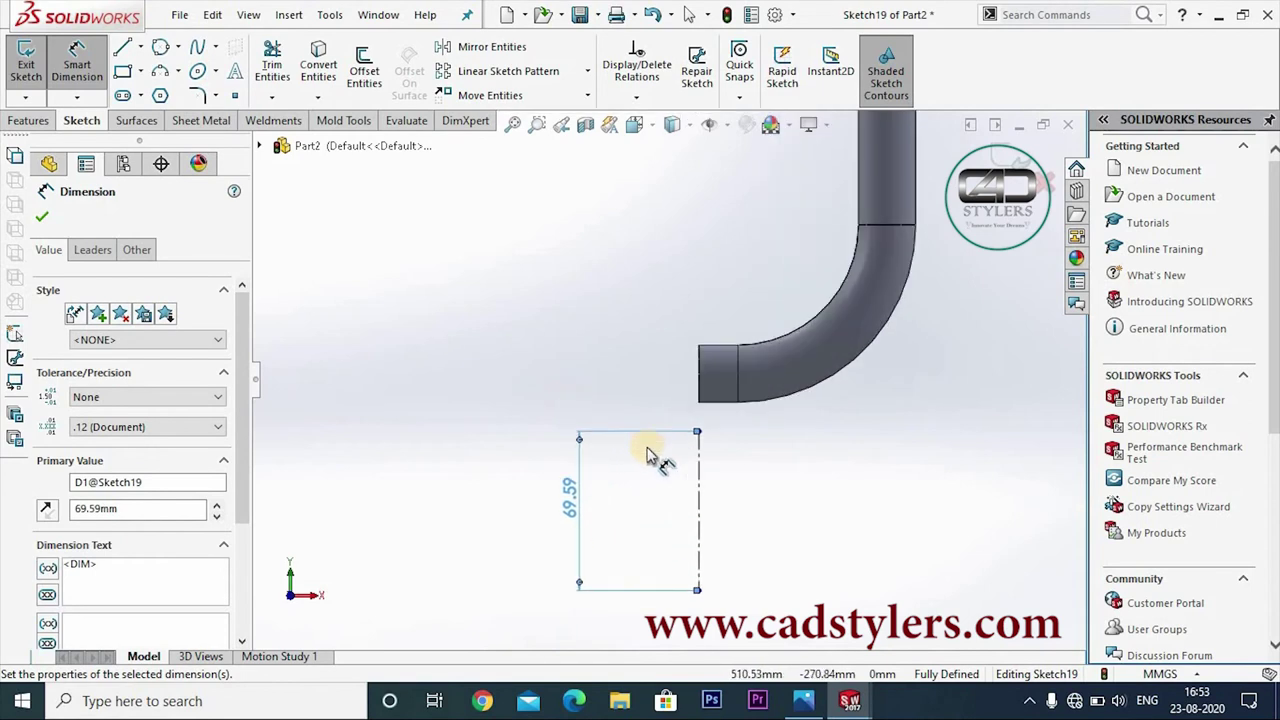
key(Escape)
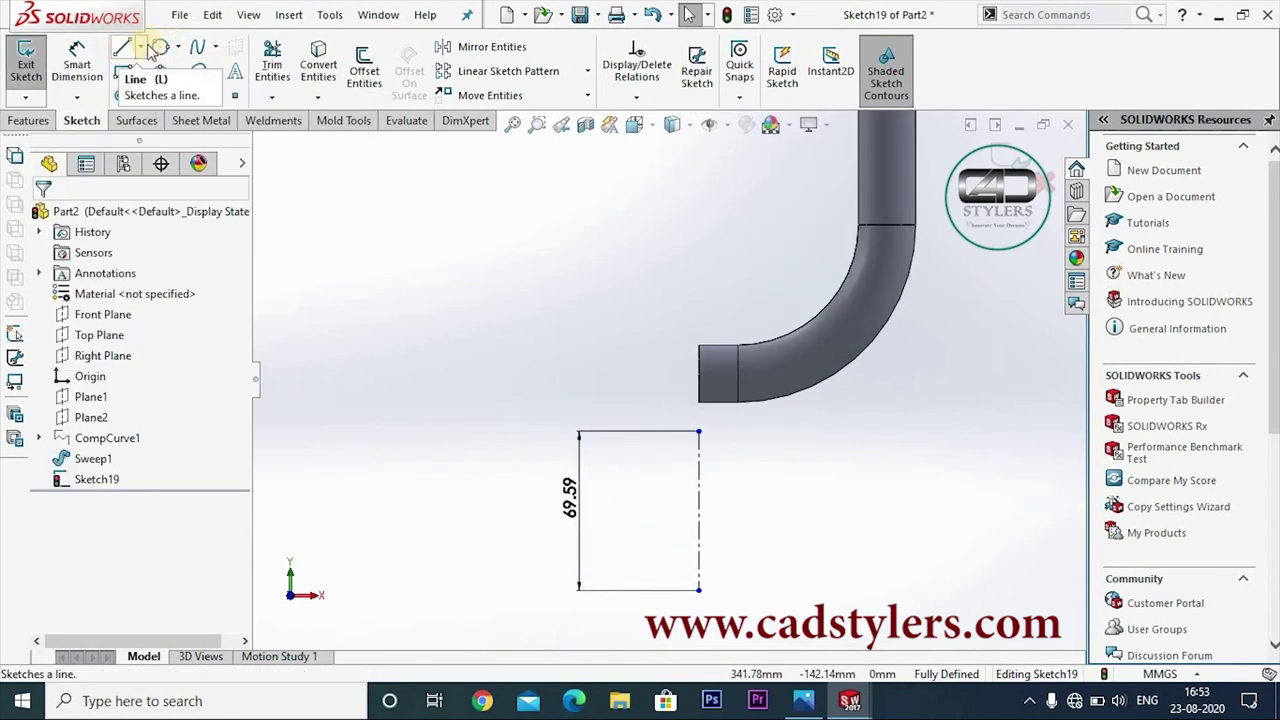
Draw a horizontal construction centerline leftward from the tube's end
click(141, 50)
click(140, 92)
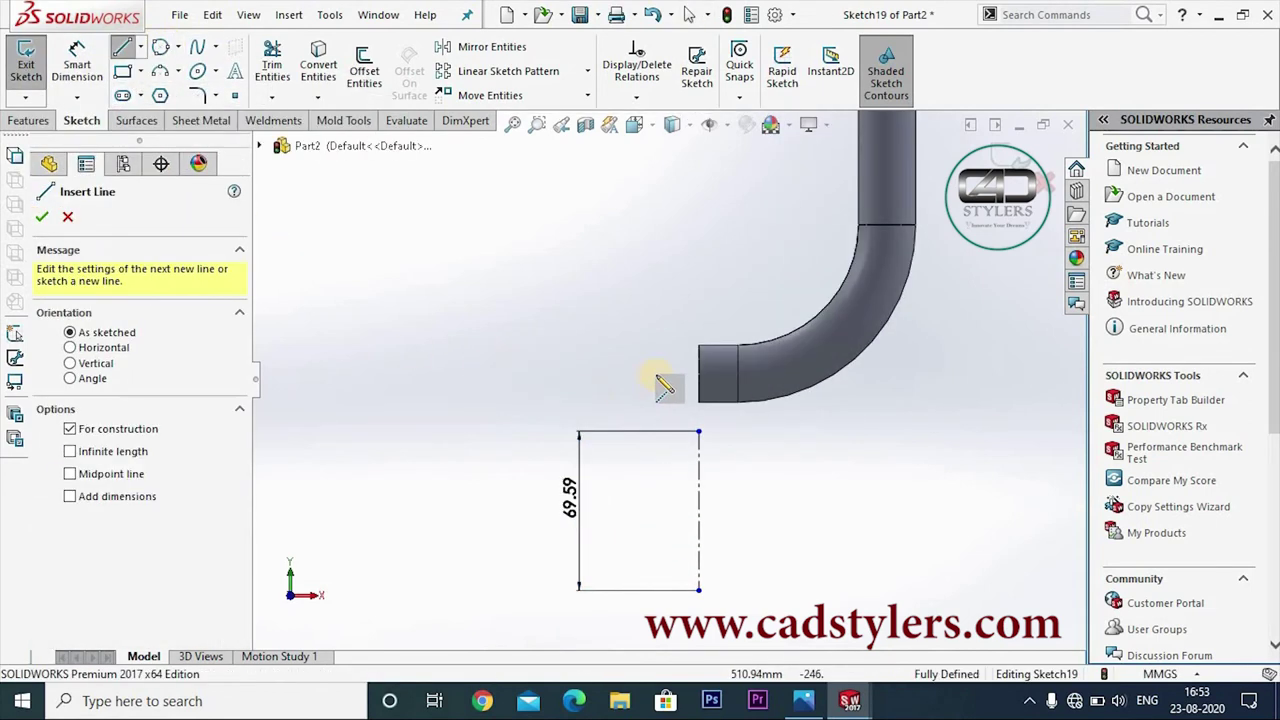
drag(698, 375, 617, 375)
right_click(617, 377)
click(665, 392)
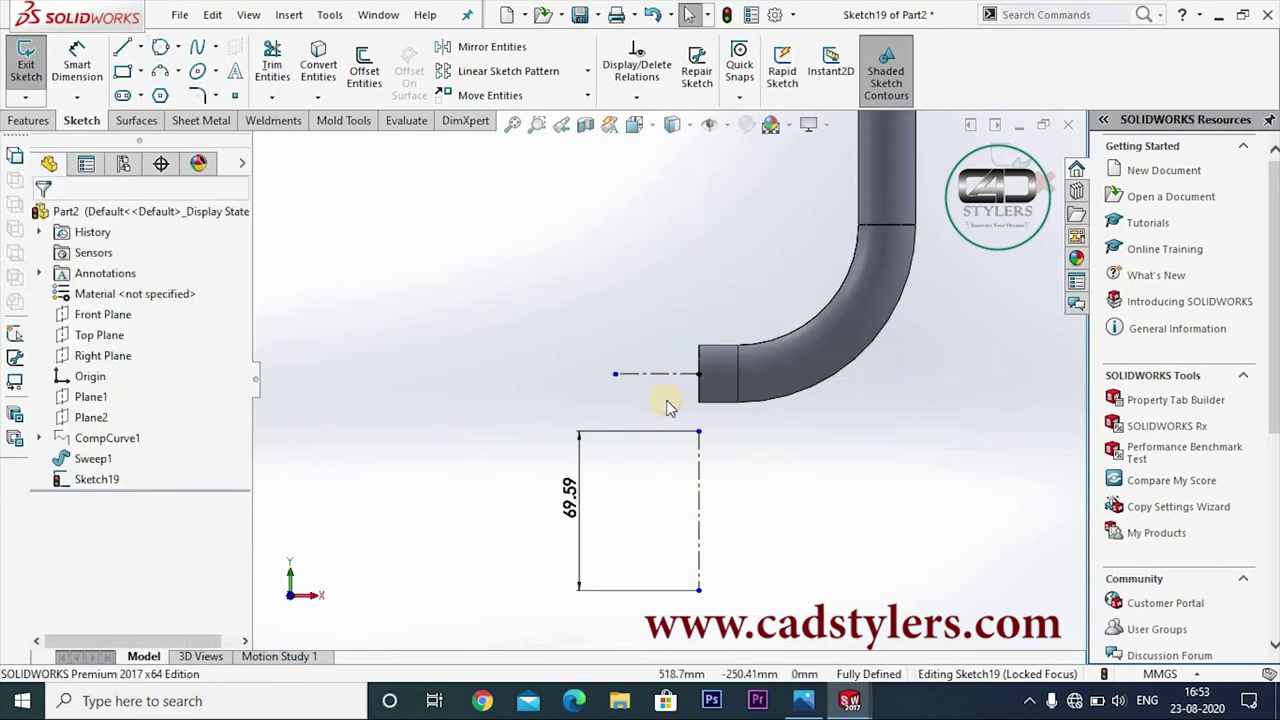
Make the vertical line's two endpoints symmetric about the horizontal centerline
click(699, 591)
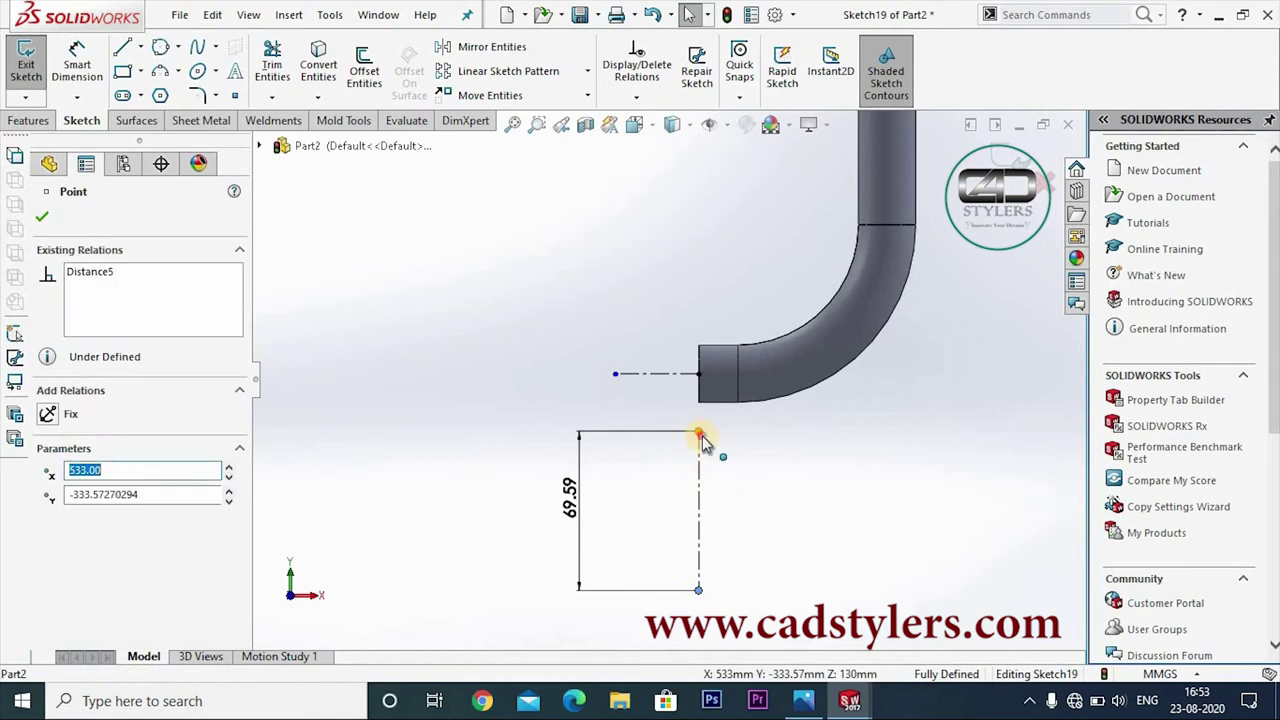
ctrl+click(697, 433)
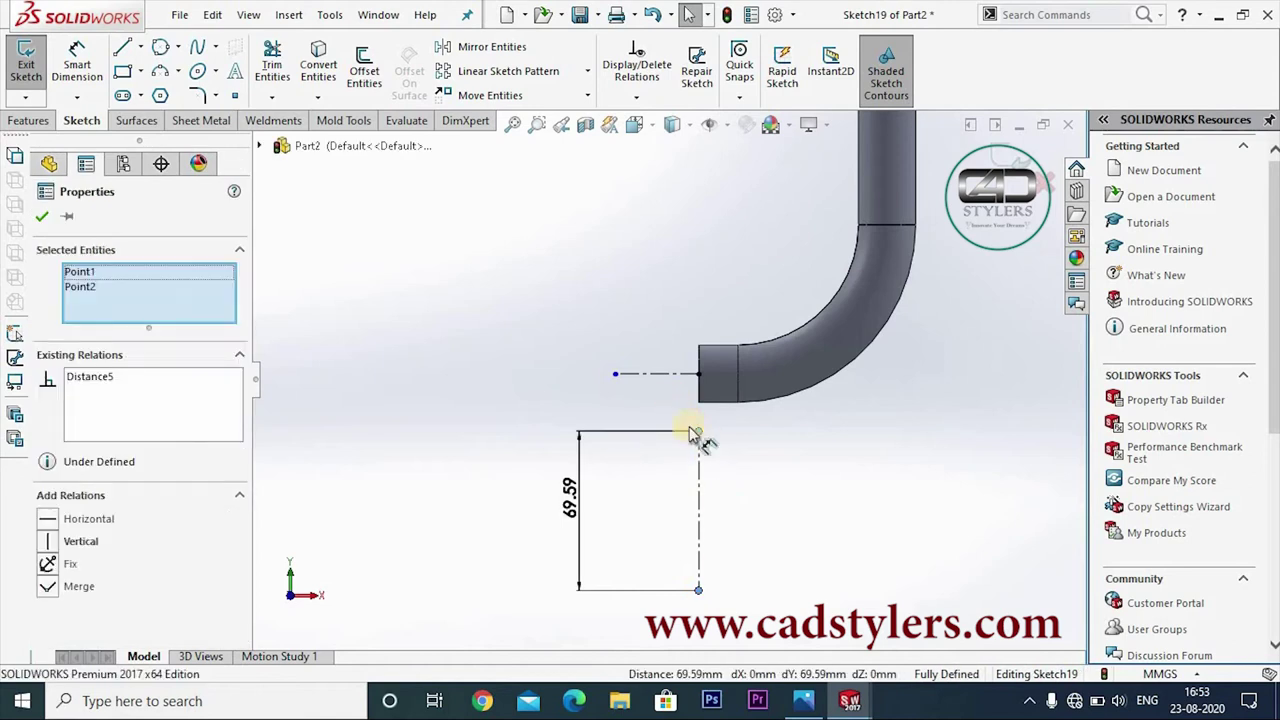
ctrl+click(648, 375)
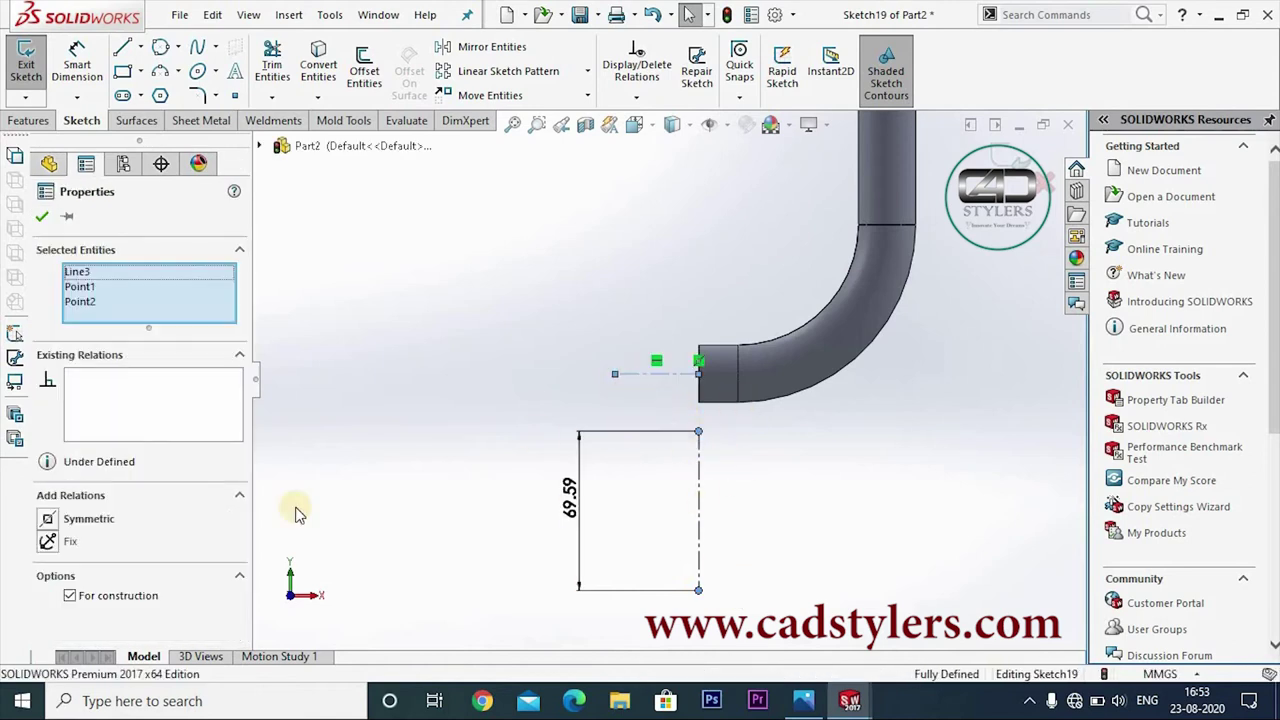
click(47, 519)
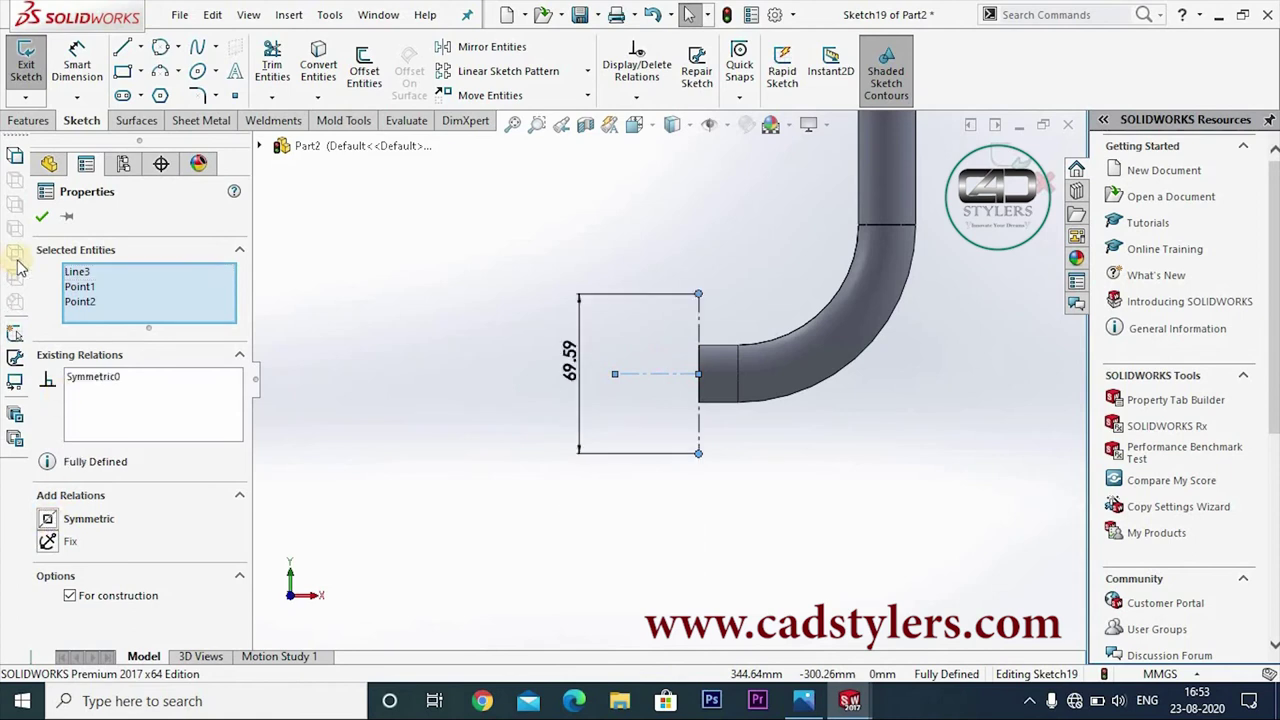
click(40, 217)
scroll(884, 474, down, 2)
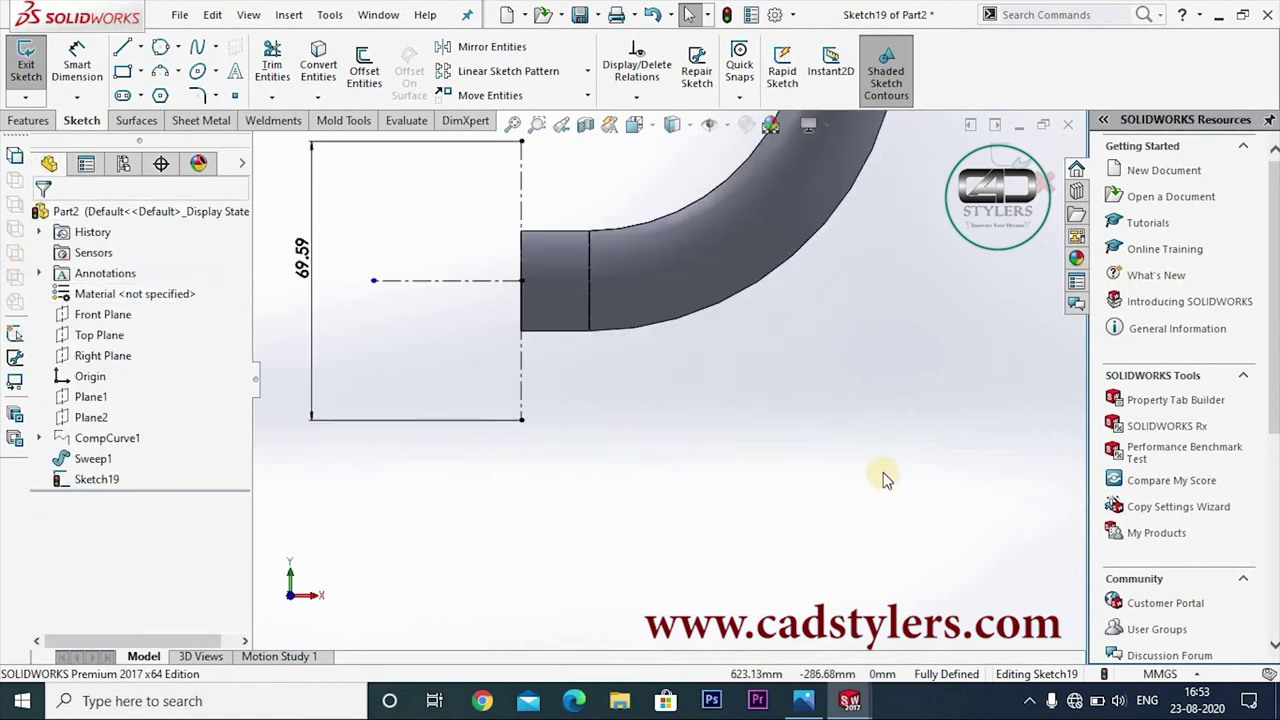
scroll(880, 465, up, 2)
Sketch a three-point arc from the rectangle's top-right to bottom corner
click(160, 71)
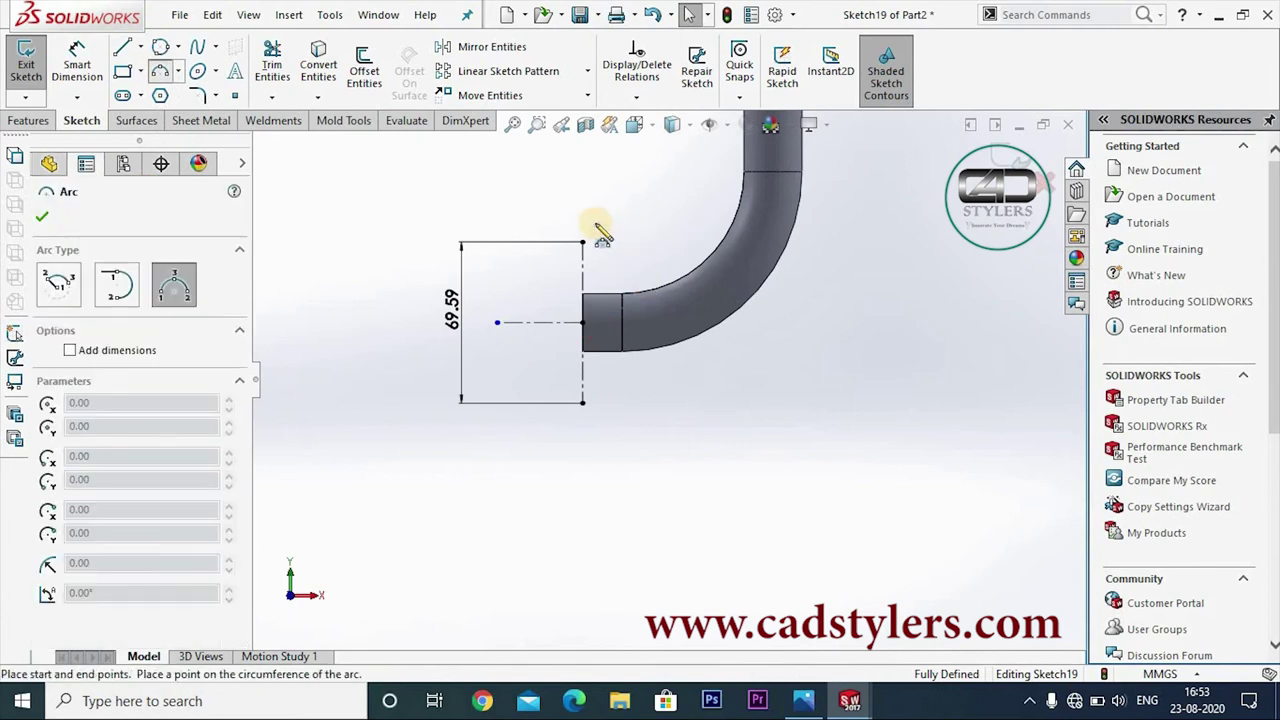
drag(576, 290, 580, 414)
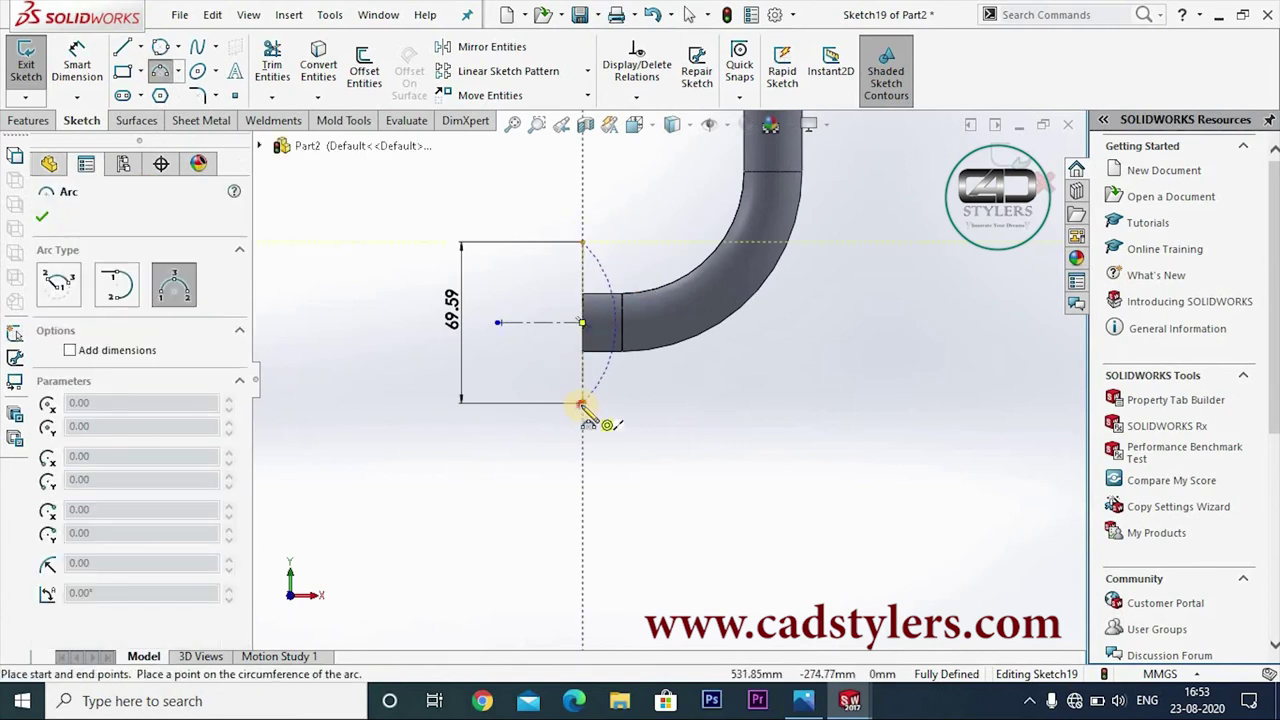
click(578, 349)
right_click(576, 350)
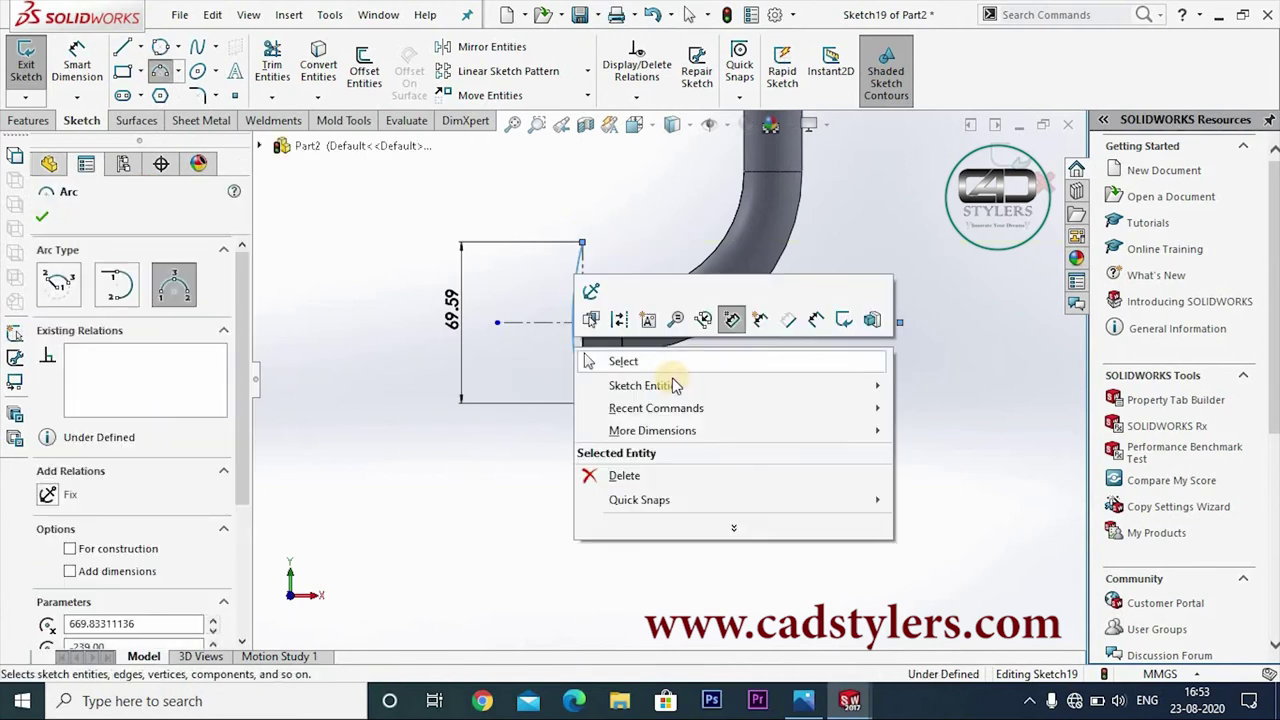
click(655, 362)
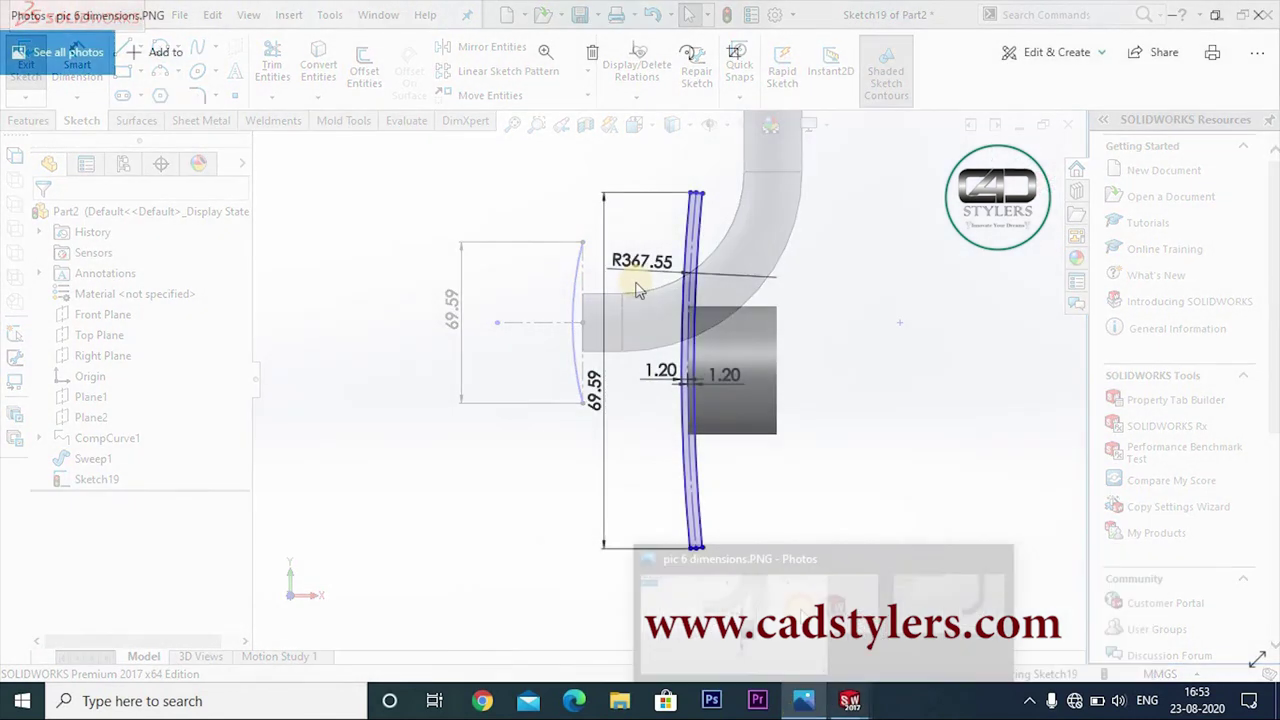
click(796, 645)
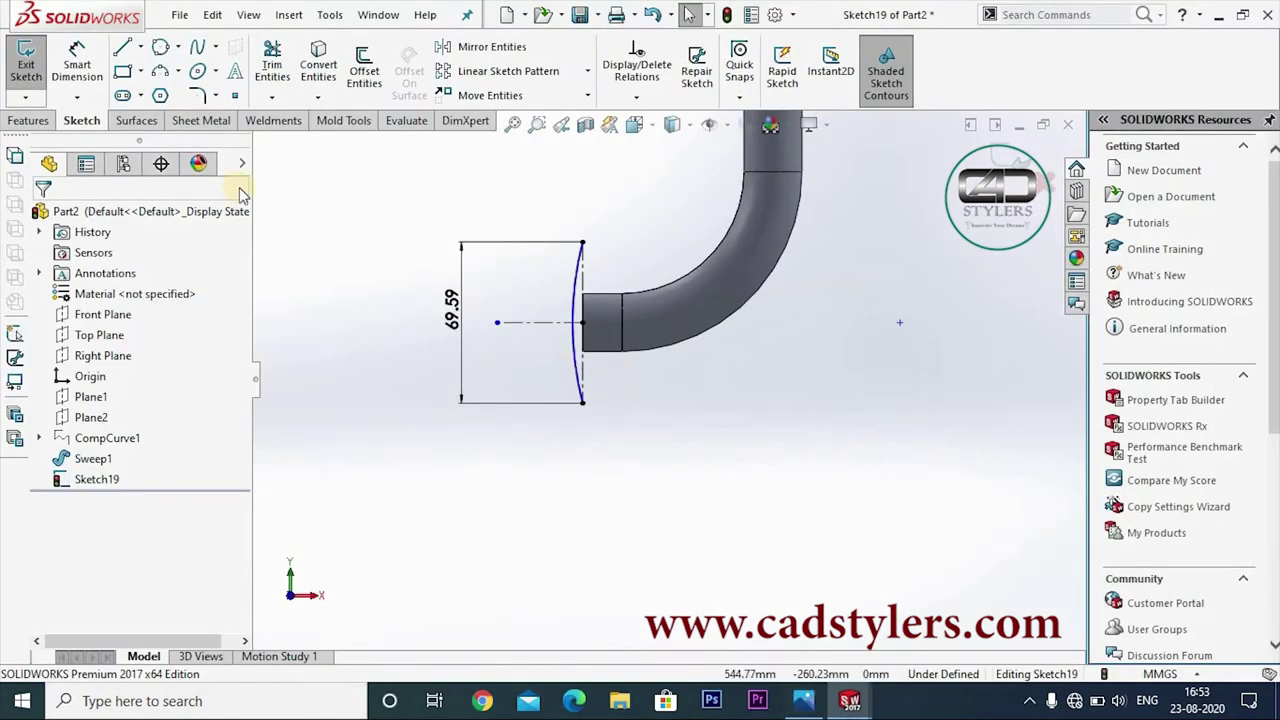
Dimension the arc's radius to 367.55 mm
click(86, 65)
click(577, 308)
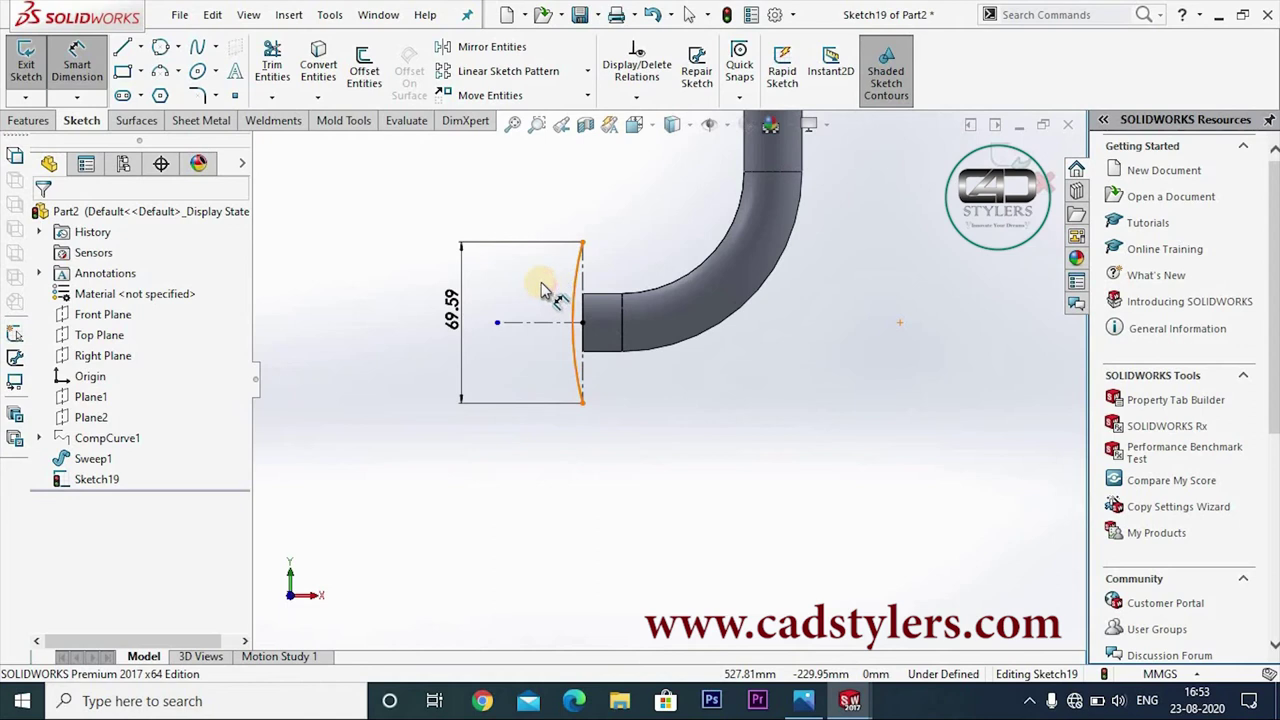
click(545, 286)
text(36)
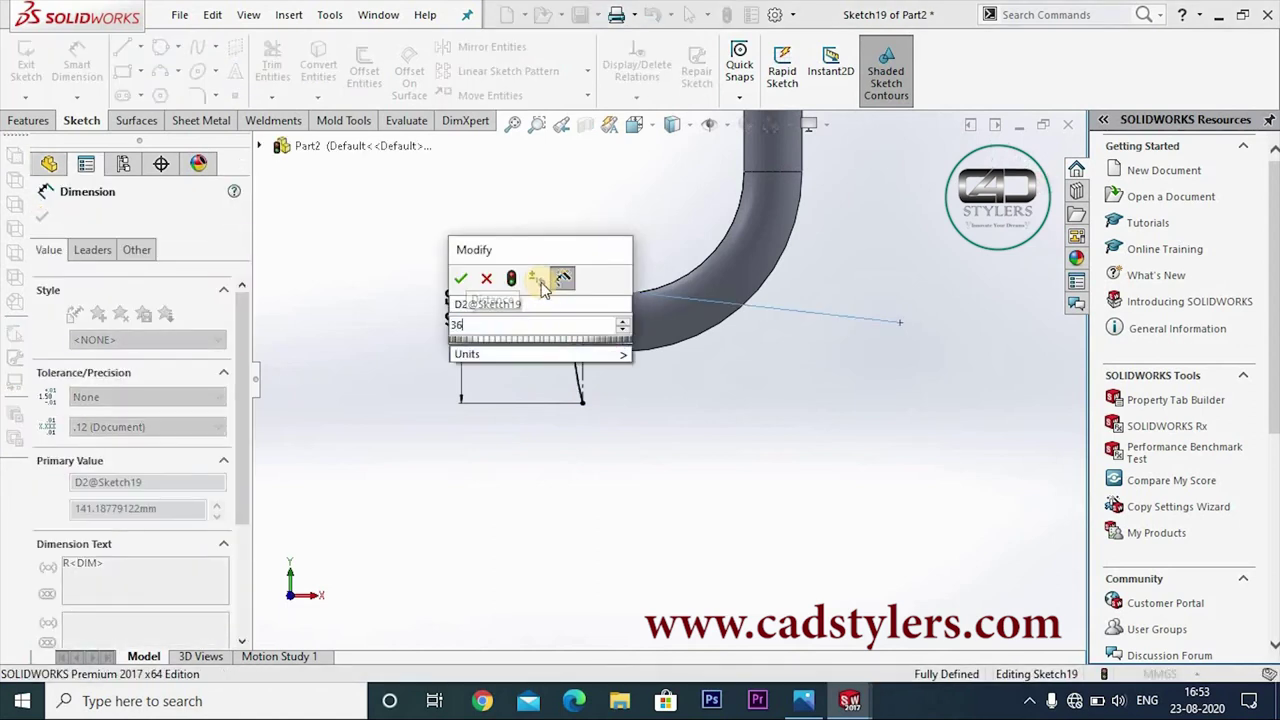
text(7.55)
key(Return)
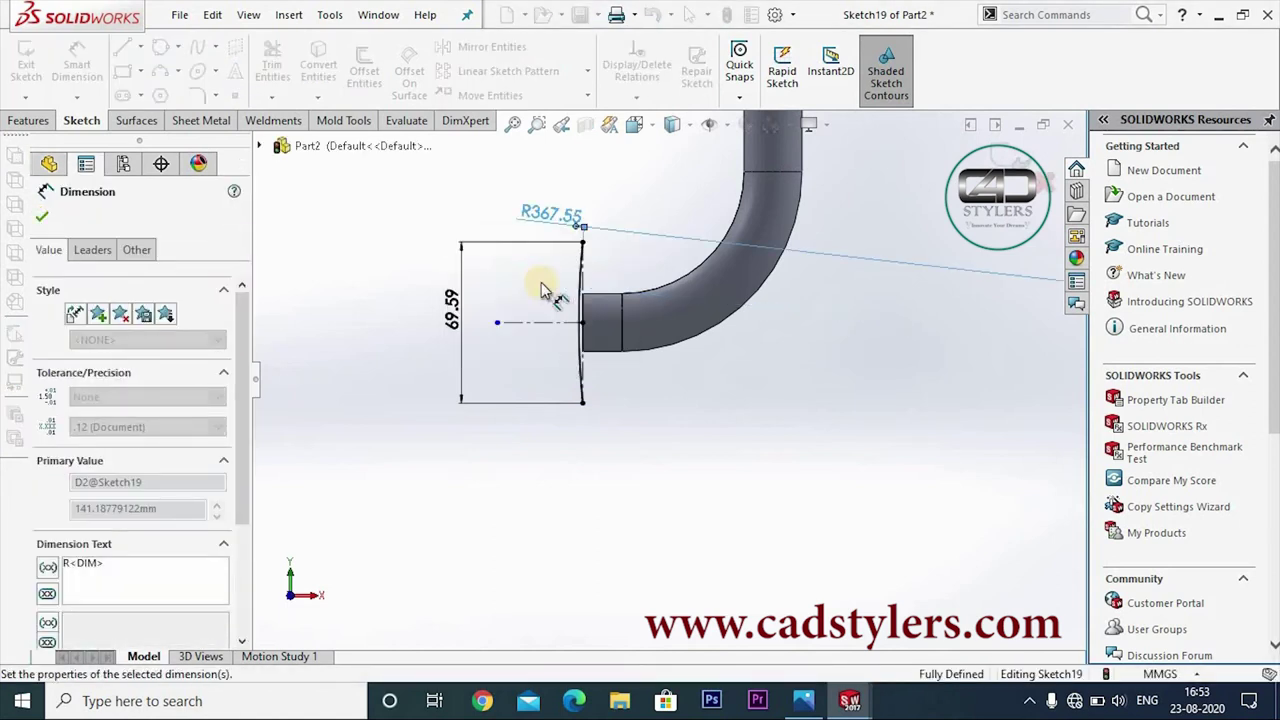
scroll(655, 345, down, 2)
key(Escape)
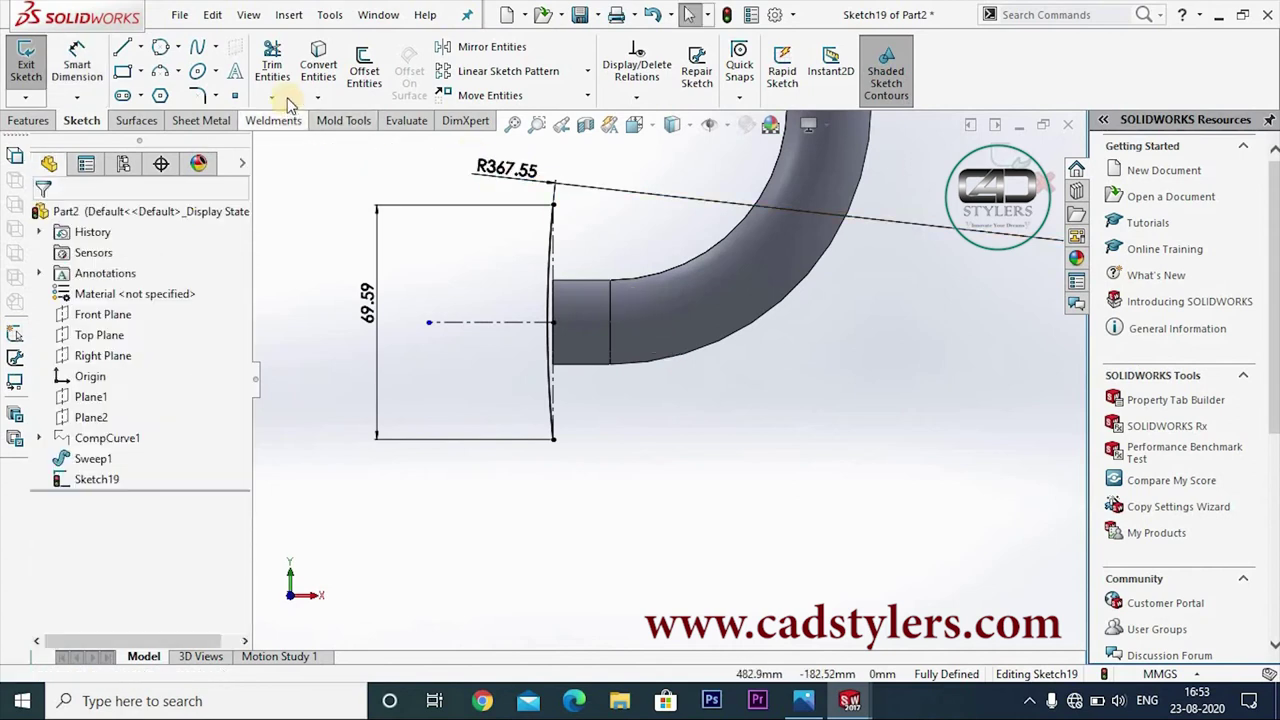
Offset the arc 1.20 mm bi-directionally with line-capped ends, then exit Sketch19
click(366, 80)
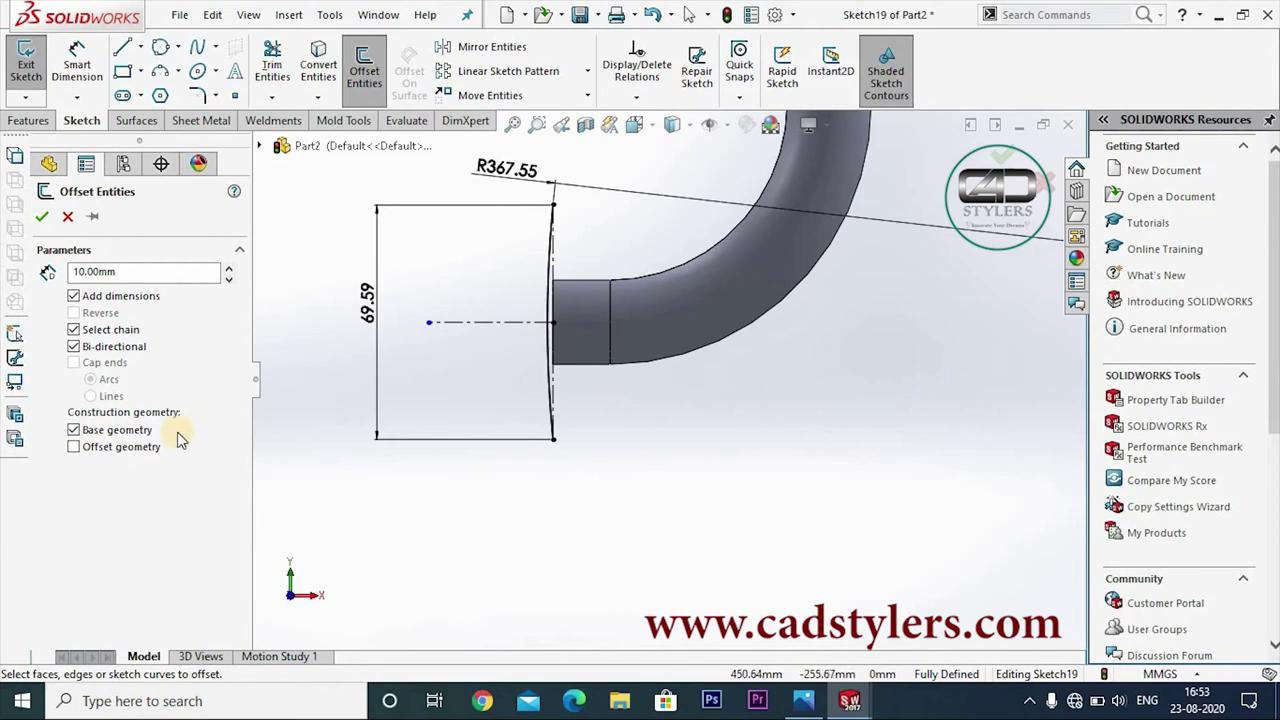
triple_click(104, 274)
key(BackSpace)
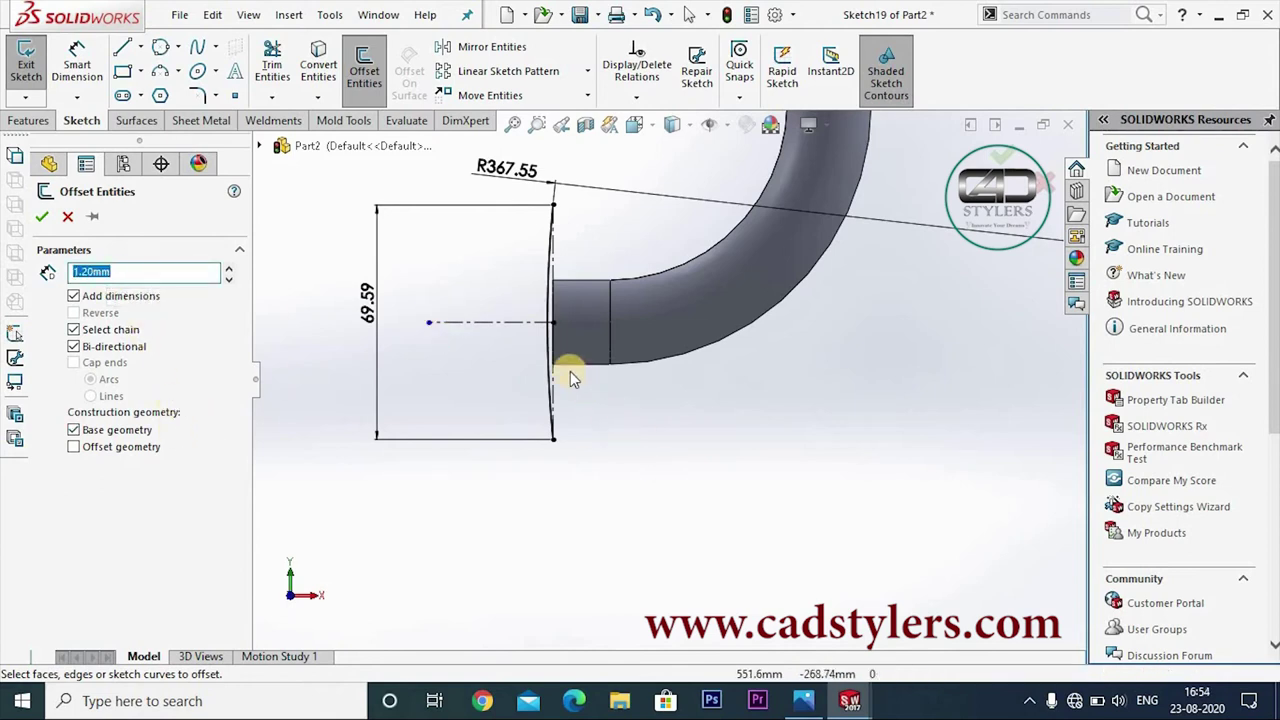
click(547, 360)
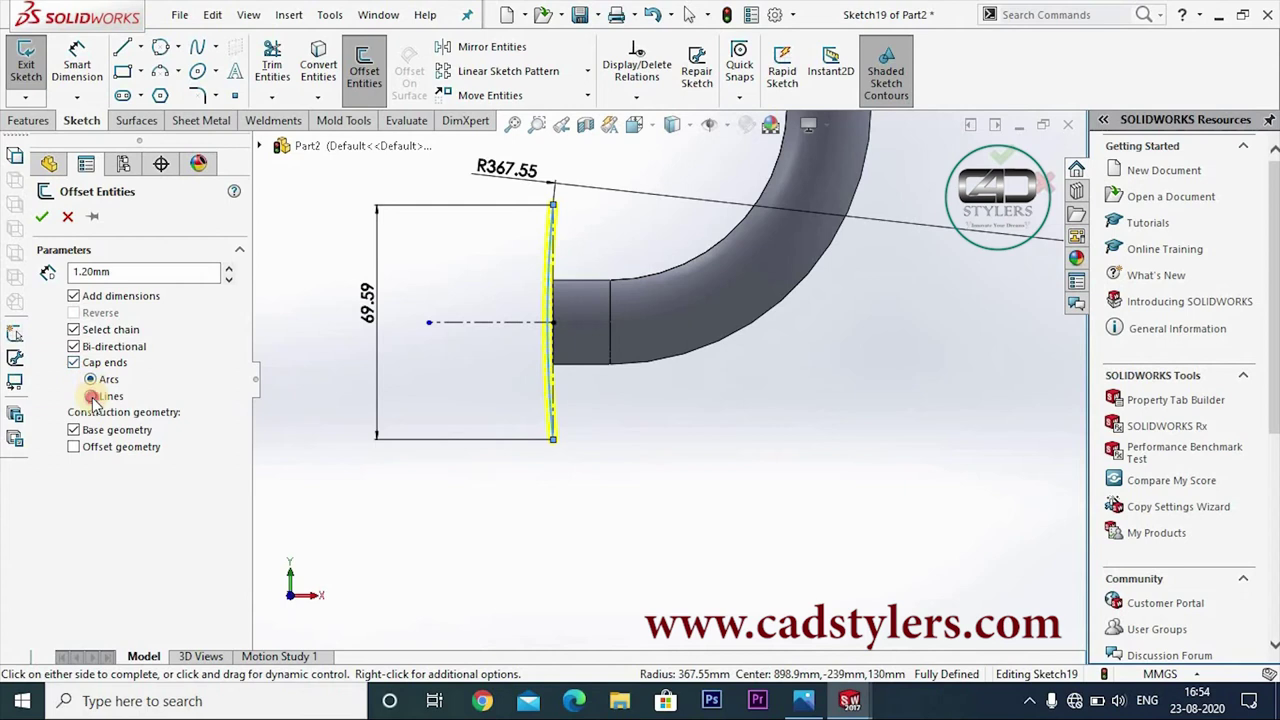
click(40, 217)
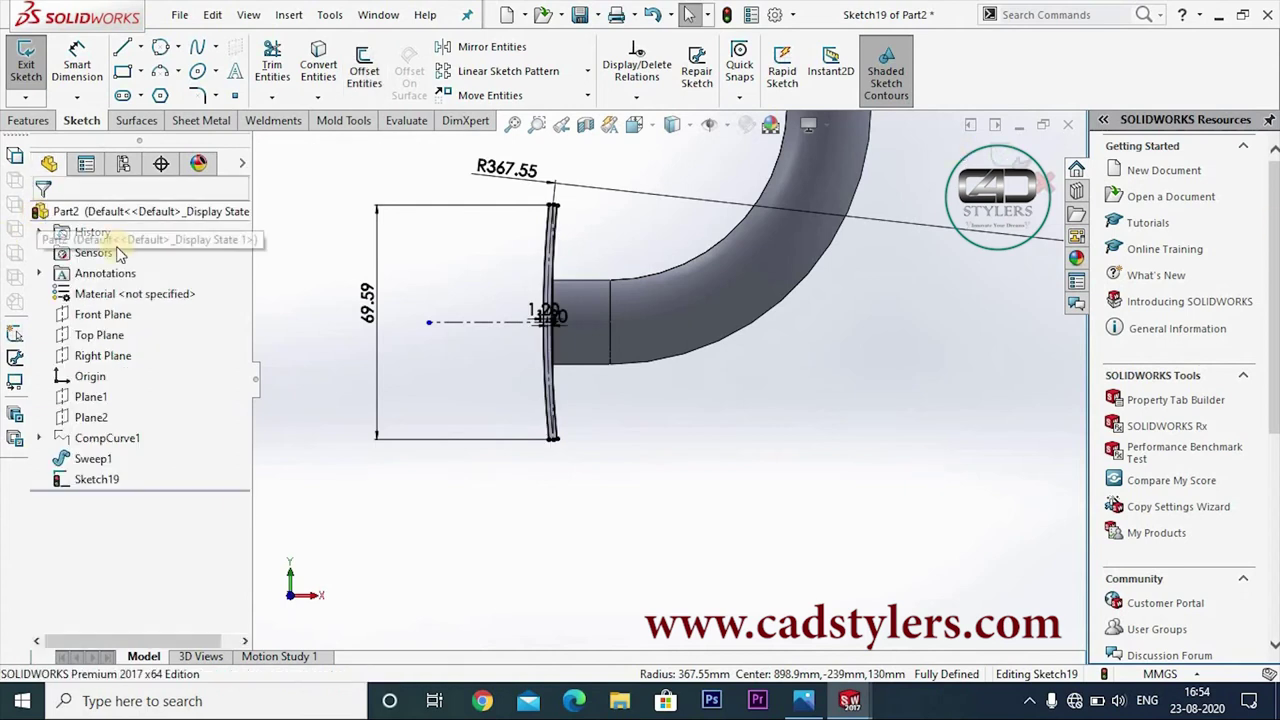
click(1016, 165)
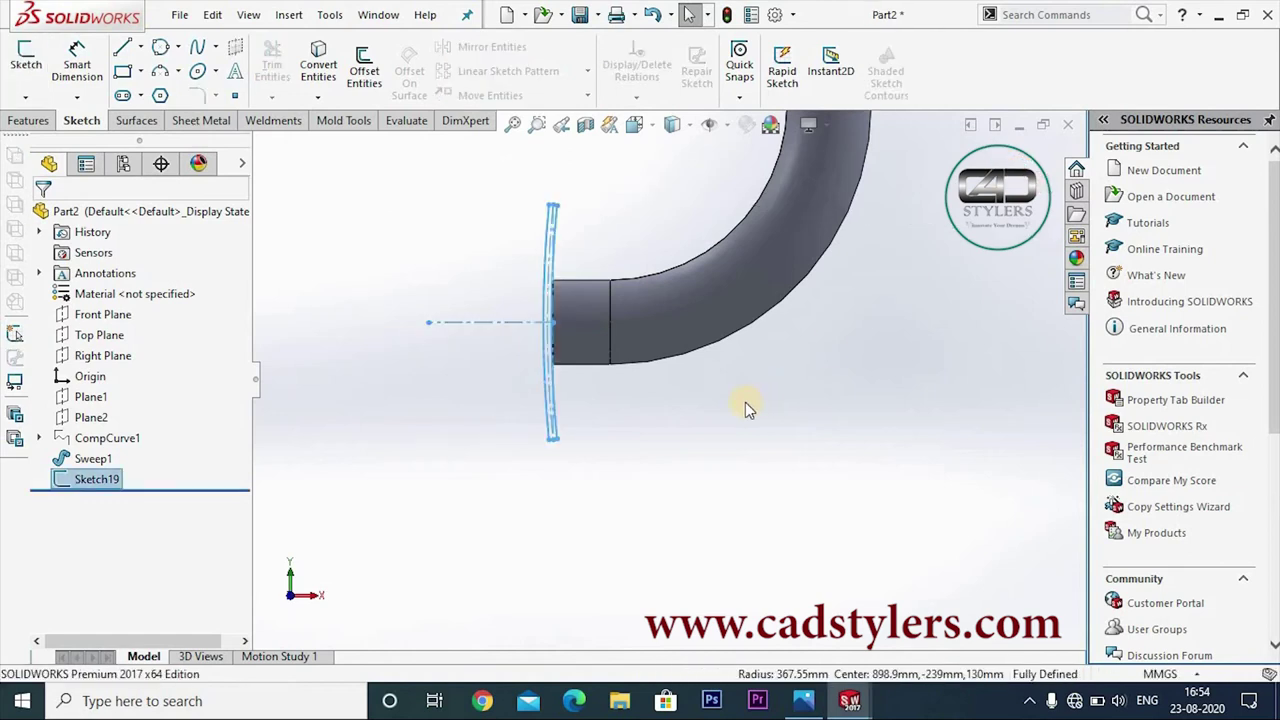
Extrude Sketch19 40 mm Mid Plane as Boss-Extrude1, the curved plate
scroll(745, 405, down, 2)
scroll(745, 402, up, 2)
mouse_move(754, 380)
middle_down()
mouse_move(771, 366)
mouse_move(797, 380)
mouse_move(694, 400)
mouse_move(706, 397)
mouse_move(683, 431)
mouse_move(765, 426)
mouse_move(740, 430)
middle_up()
click(96, 479)
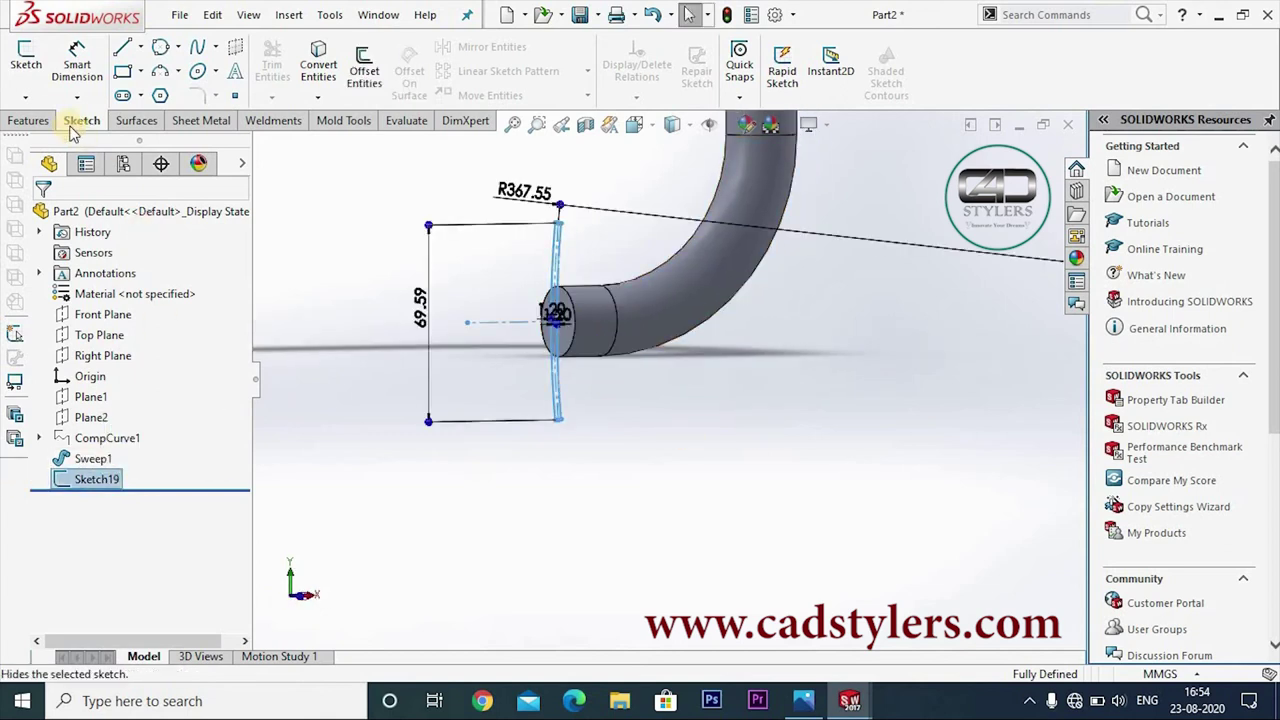
click(30, 118)
click(34, 75)
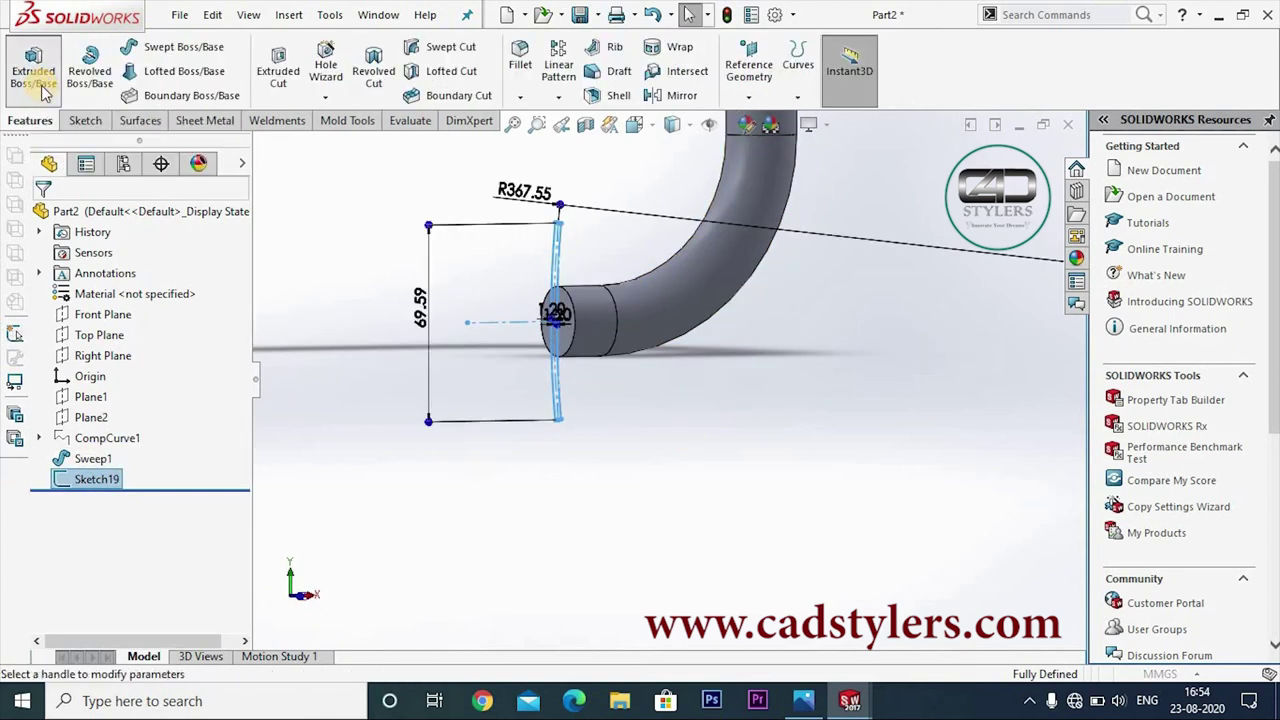
click(122, 330)
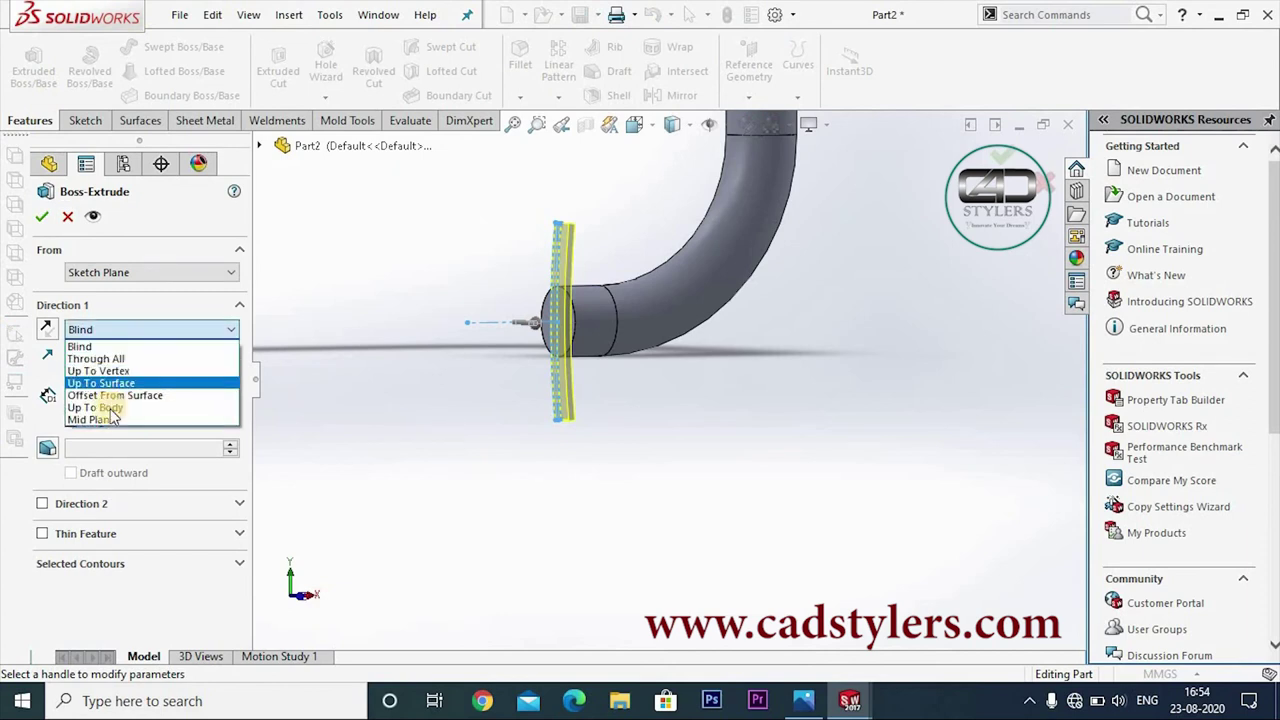
click(118, 420)
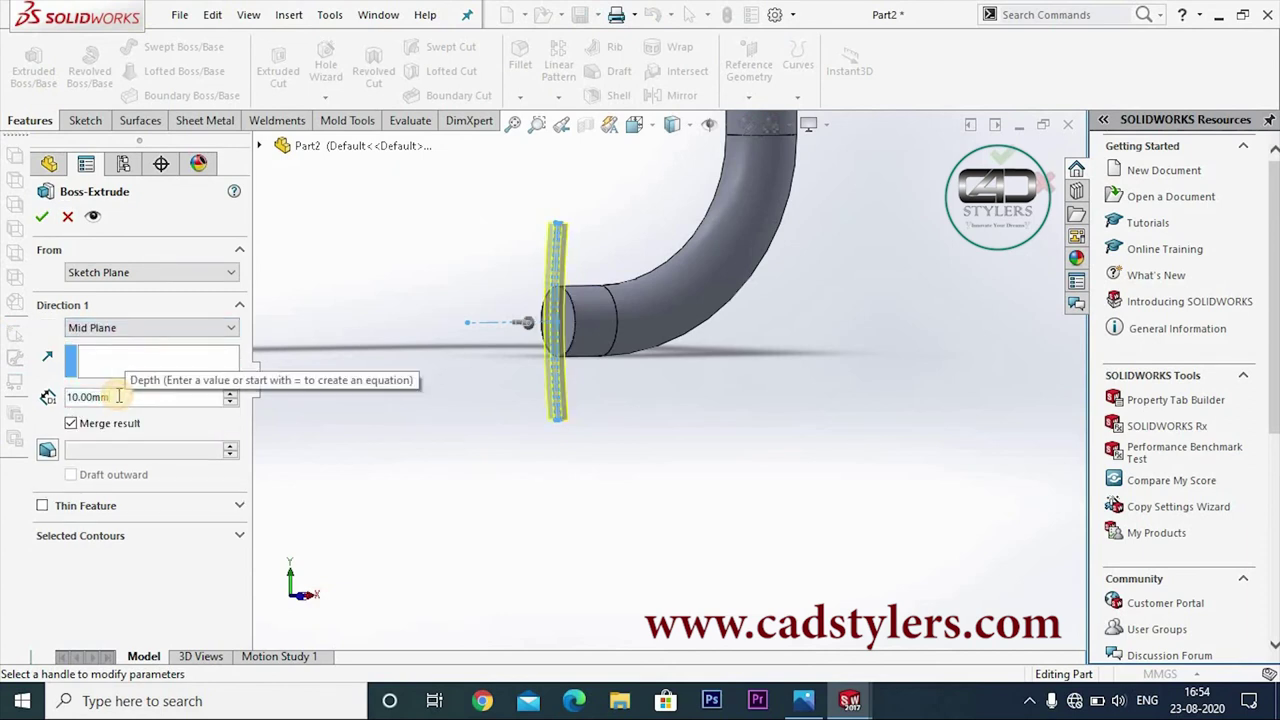
text(40)
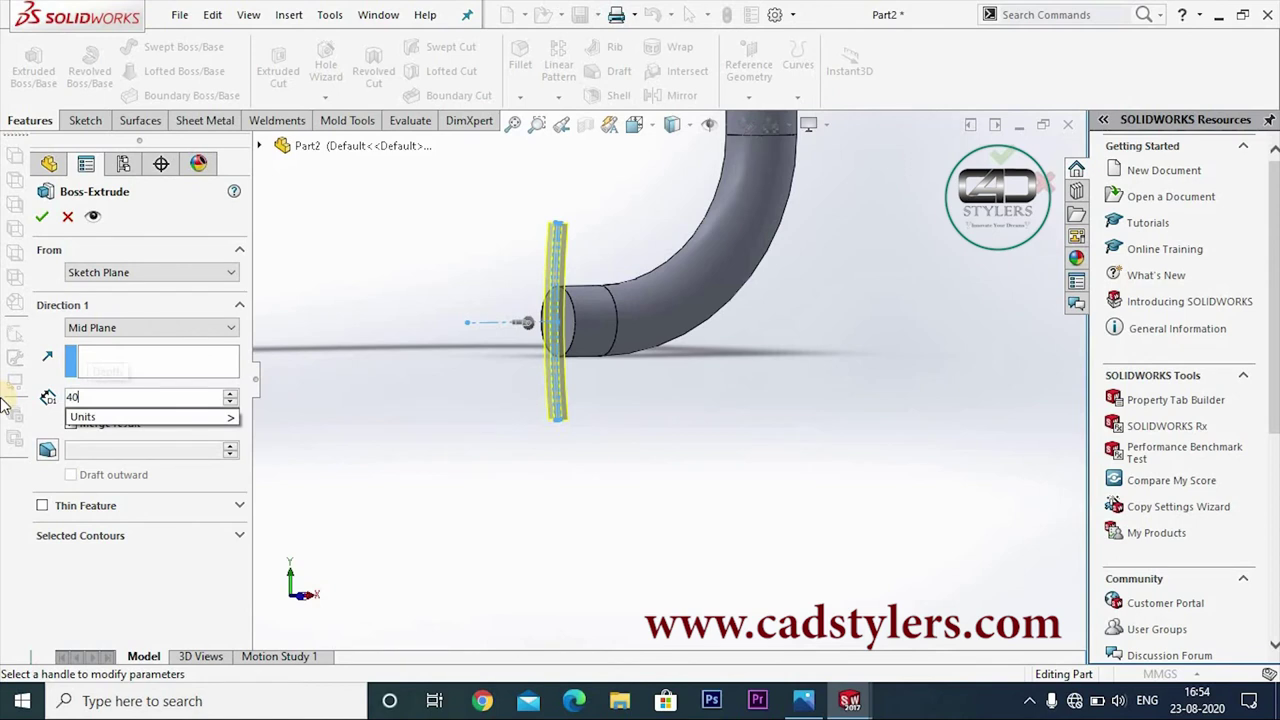
key(Return)
click(45, 211)
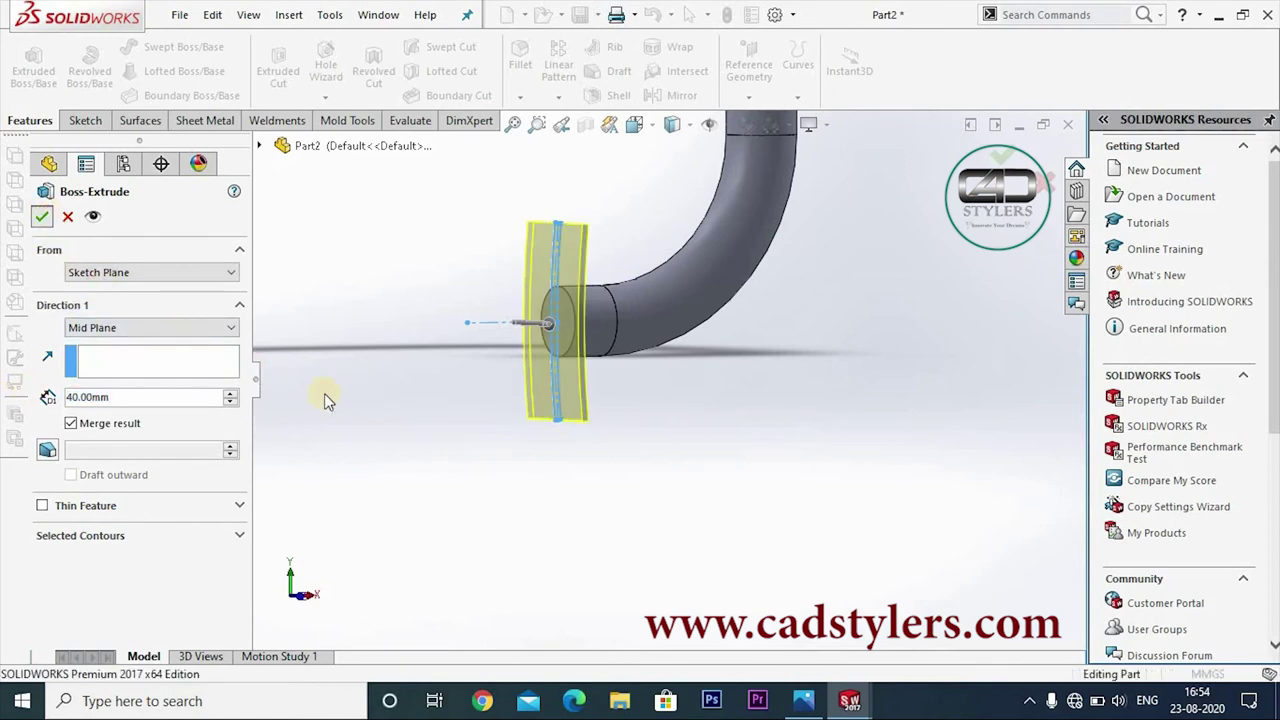
mouse_move(751, 371)
middle_down()
mouse_move(734, 437)
mouse_move(650, 339)
middle_up()
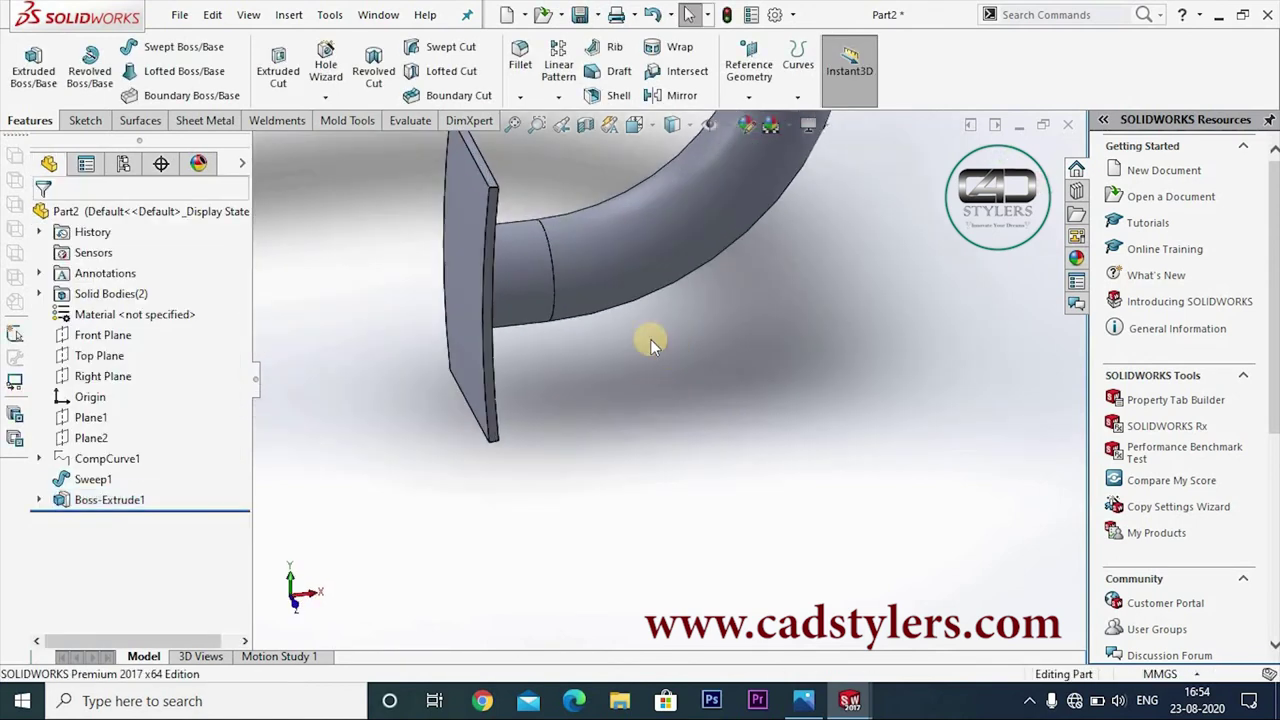
Round the plate's four corner edges with 3 mm radius fillets (Fillet1)
scroll(634, 223, up, 3)
scroll(563, 372, down, 3)
scroll(563, 372, down, 4)
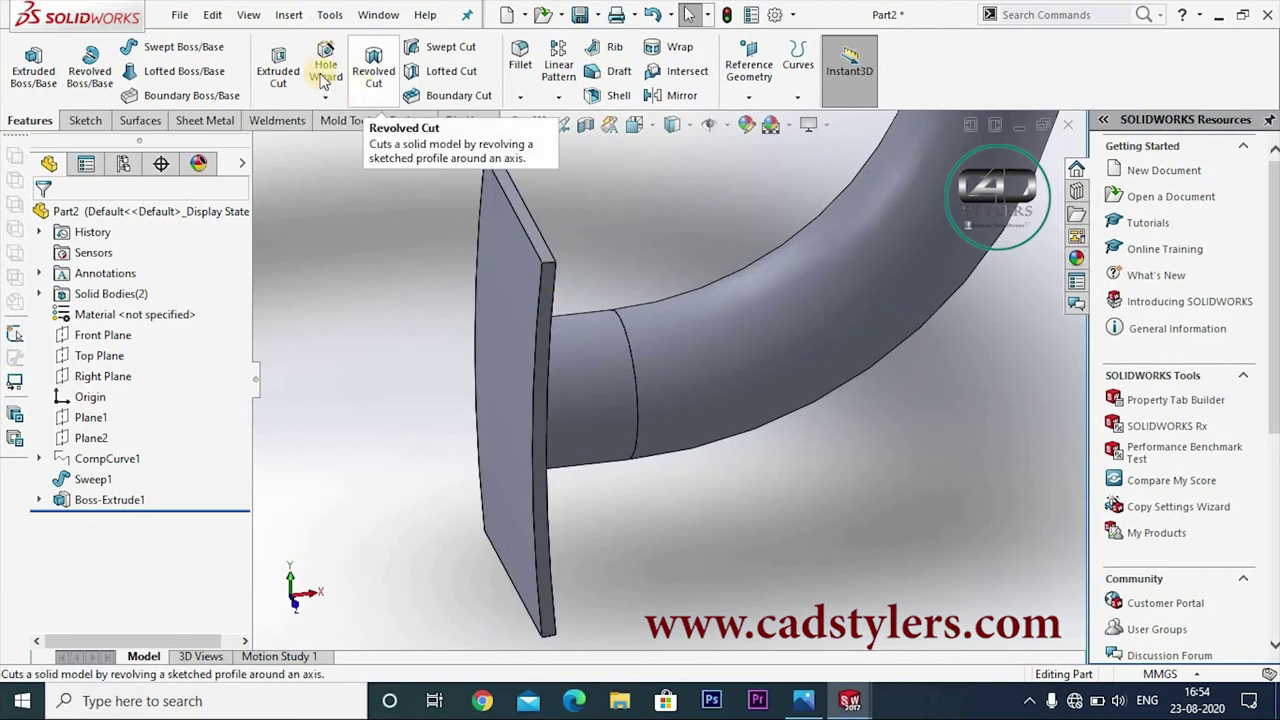
click(520, 58)
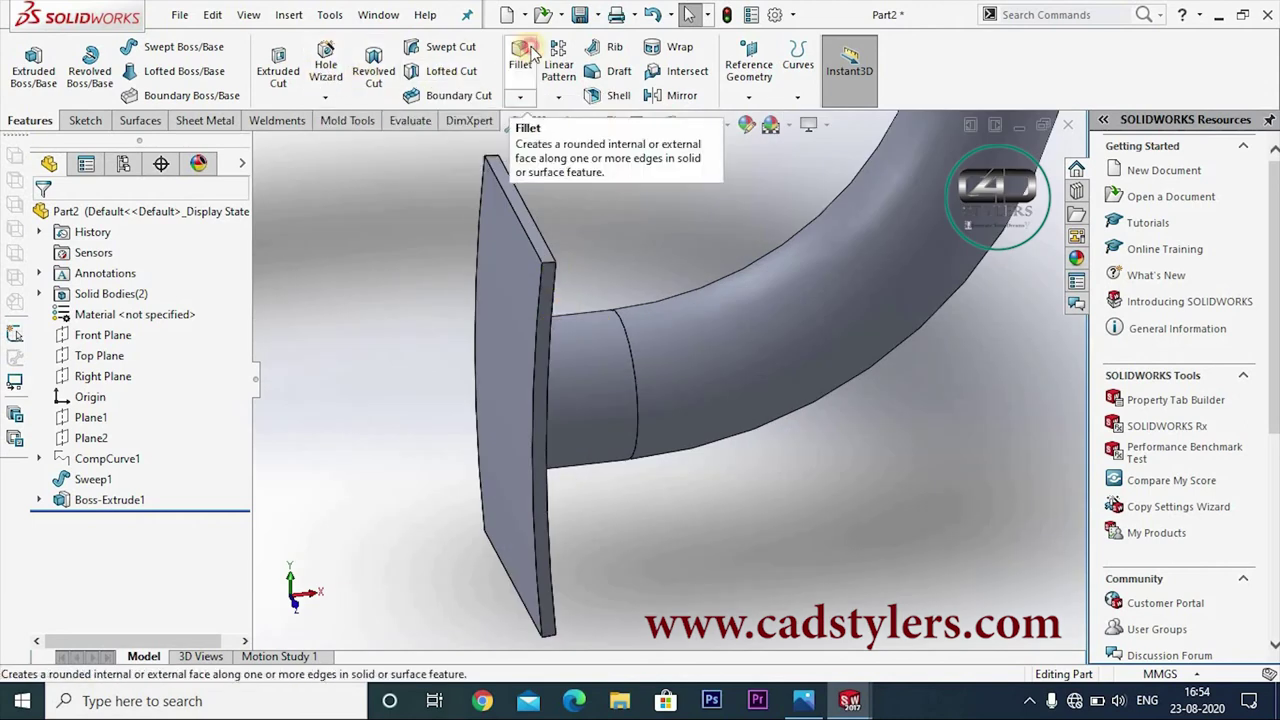
click(547, 263)
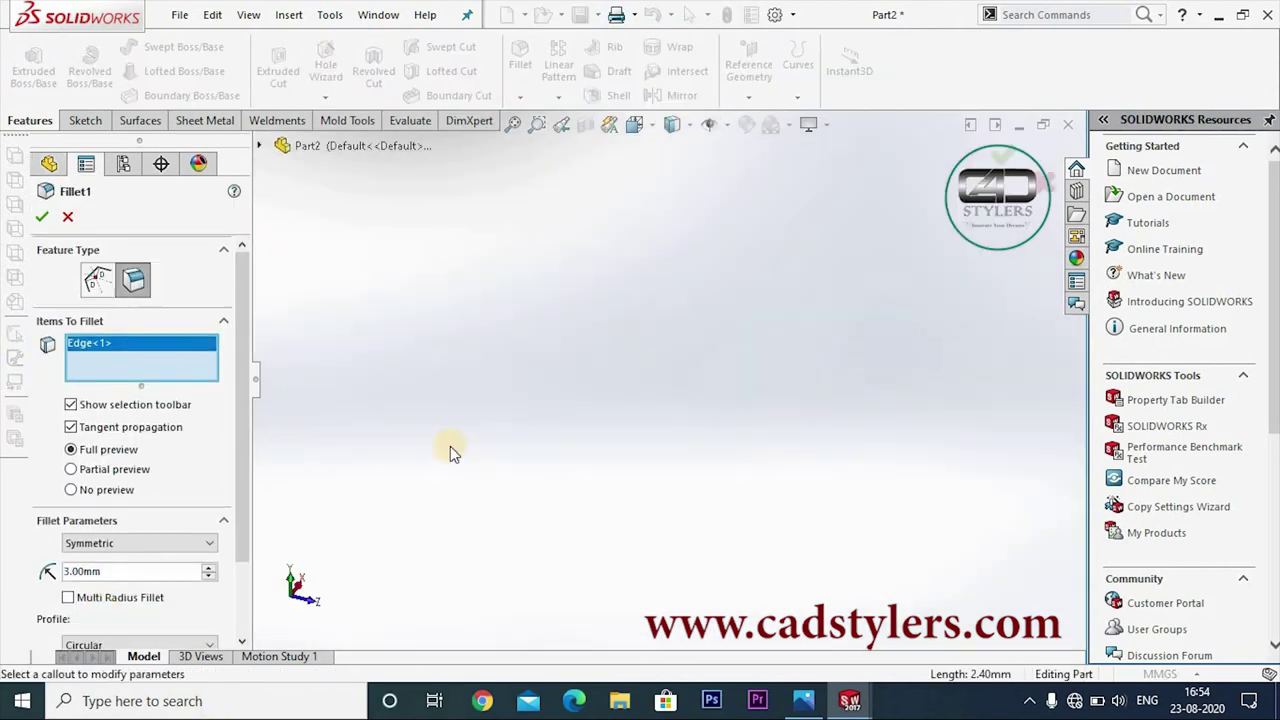
scroll(551, 243, down, 3)
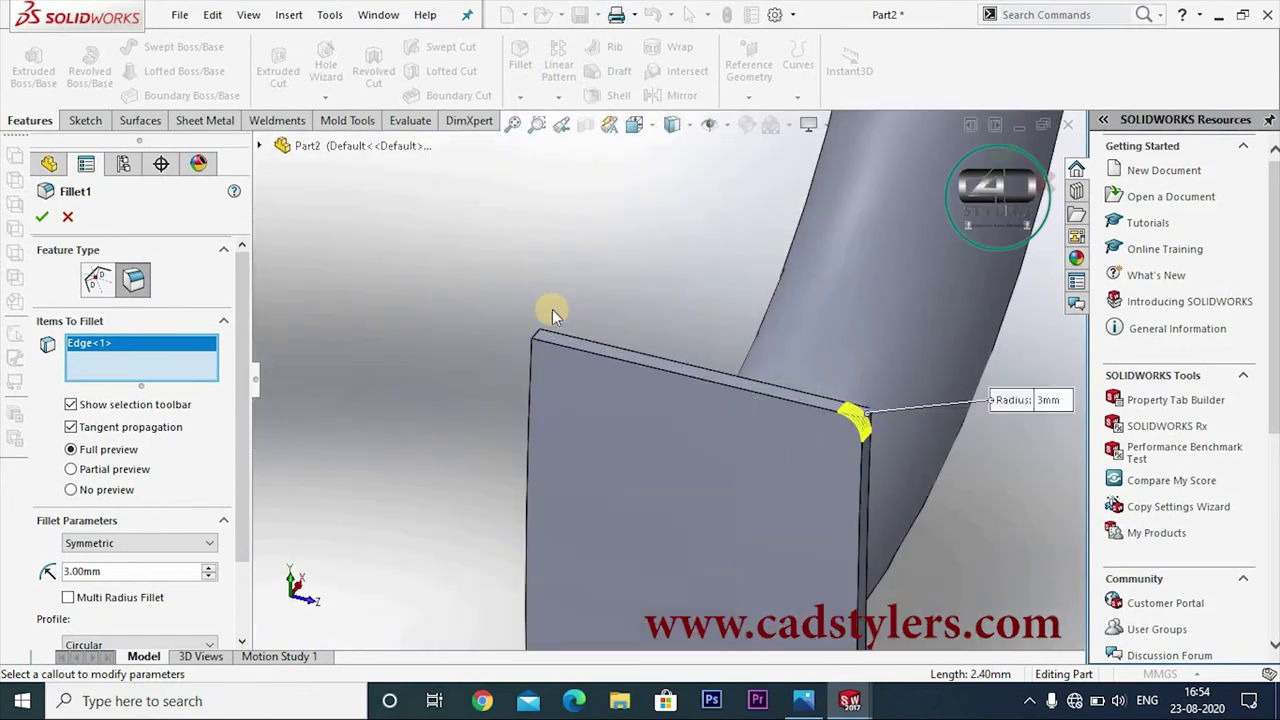
click(536, 350)
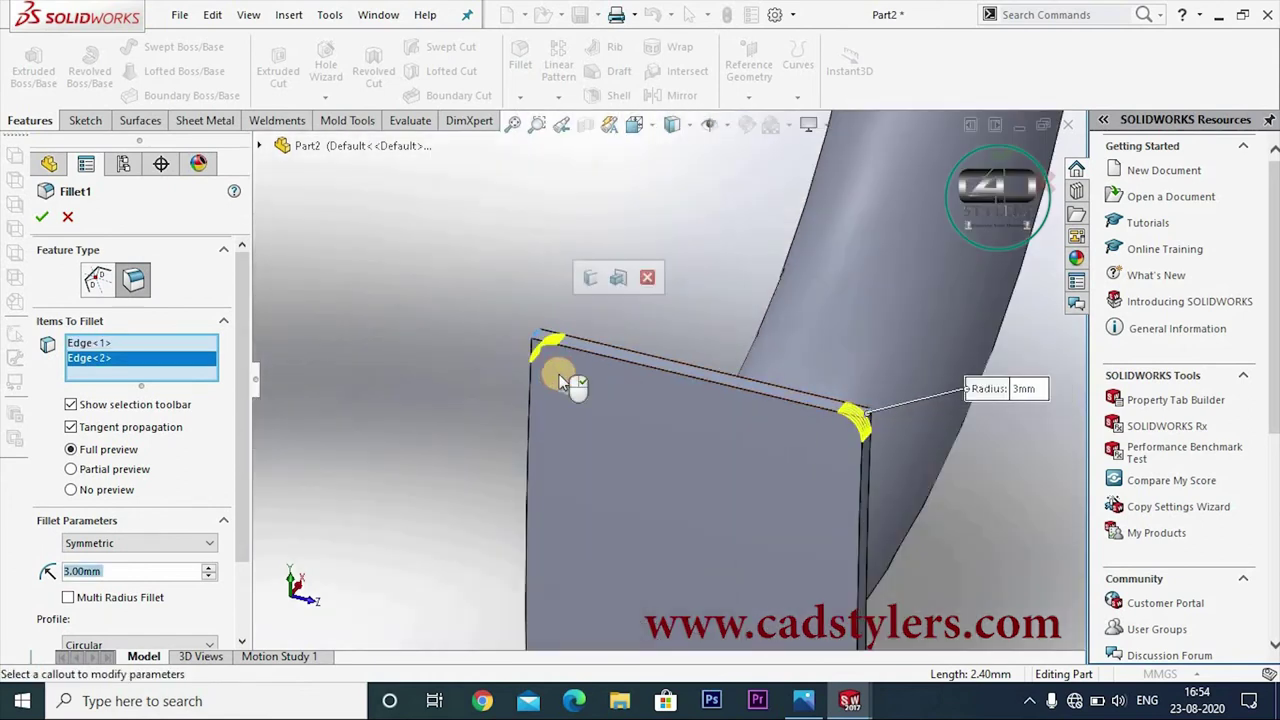
scroll(668, 400, up, 5)
click(700, 498)
mouse_move(700, 498)
middle_down()
mouse_move(737, 374)
mouse_move(400, 366)
mouse_move(751, 551)
middle_up()
click(737, 374)
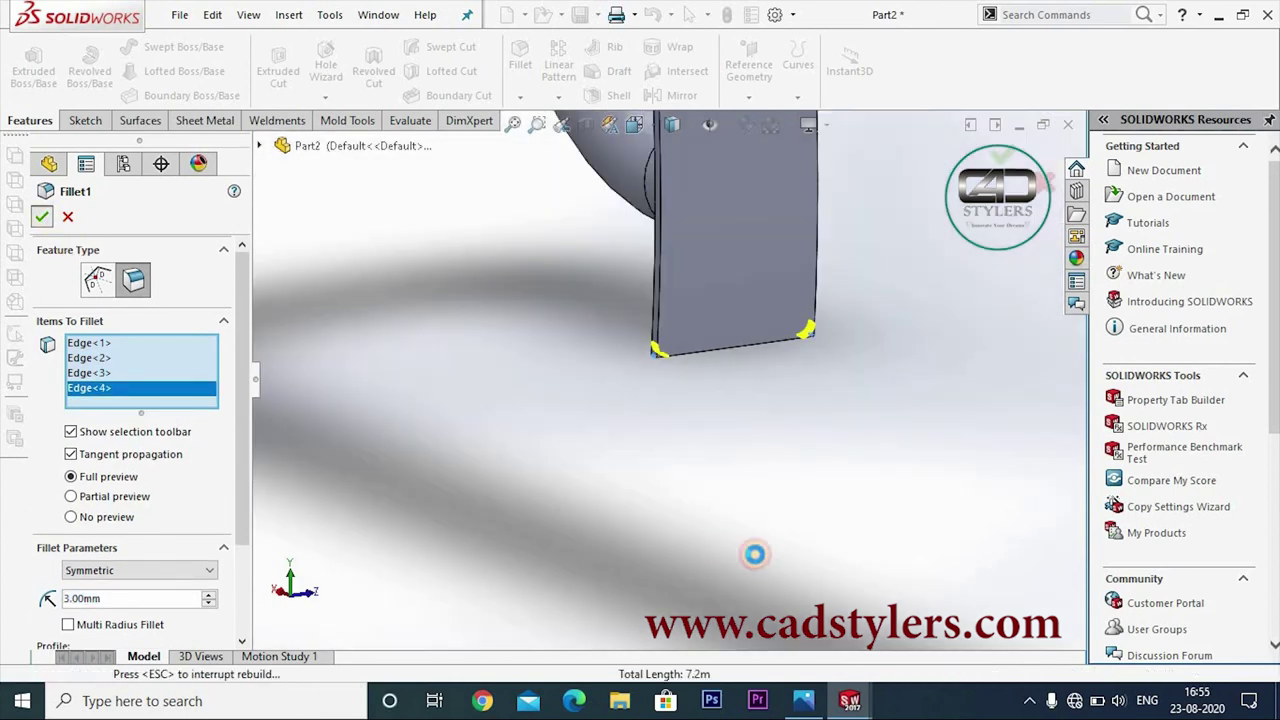
key(Return)
scroll(731, 329, up, 3)
scroll(777, 294, down, 2)
Create Plane3 through the tube's circular end edge at the plate
scroll(780, 300, down, 2)
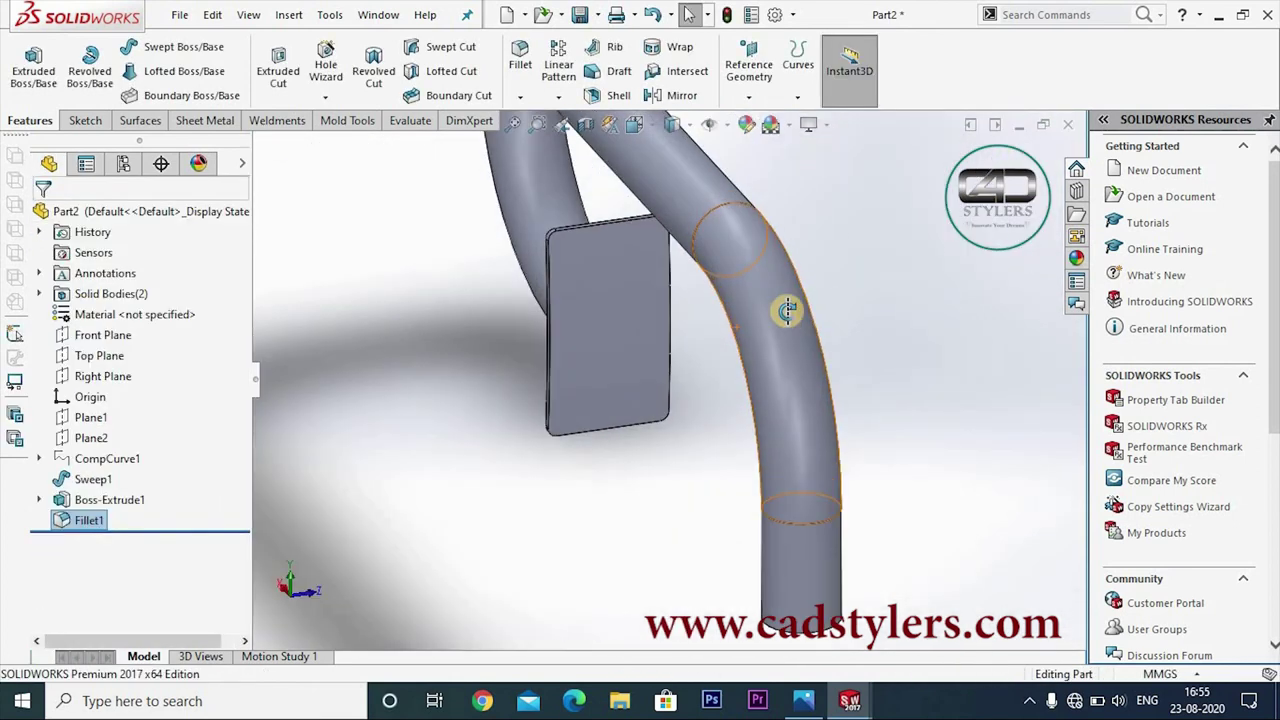
scroll(778, 291, down, 2)
scroll(778, 291, up, 2)
scroll(766, 306, up, 3)
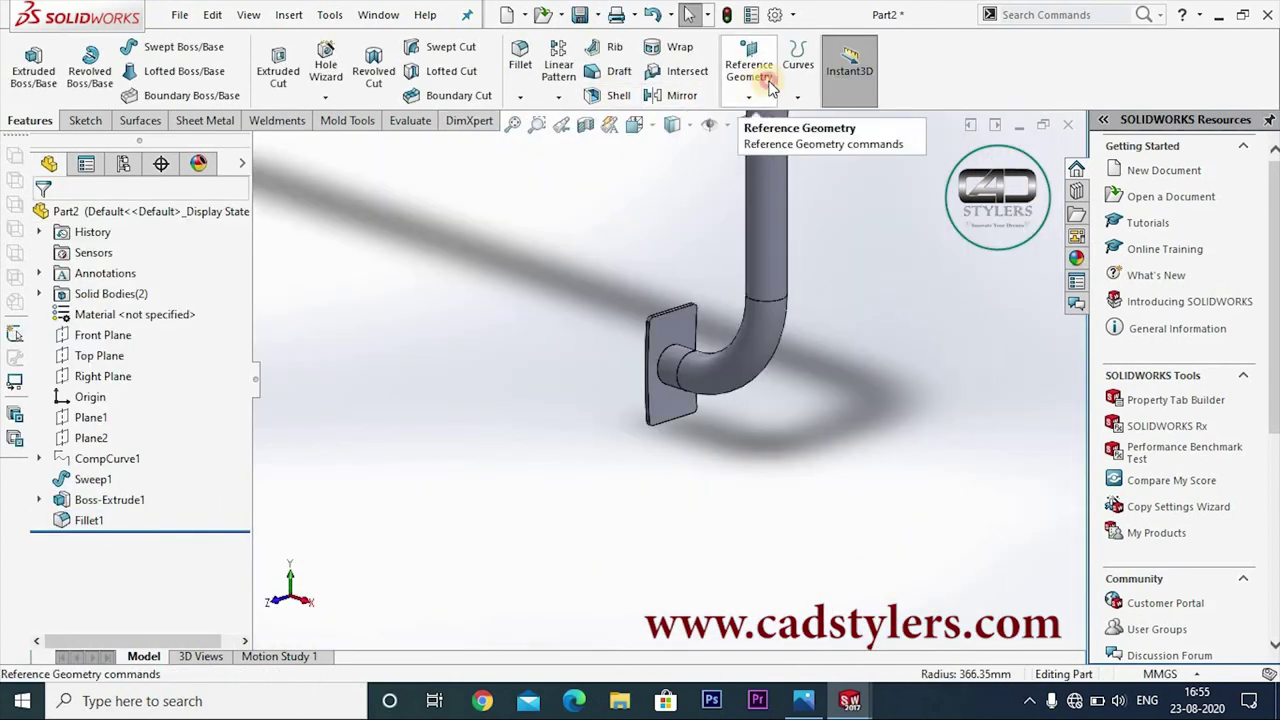
click(760, 92)
click(765, 119)
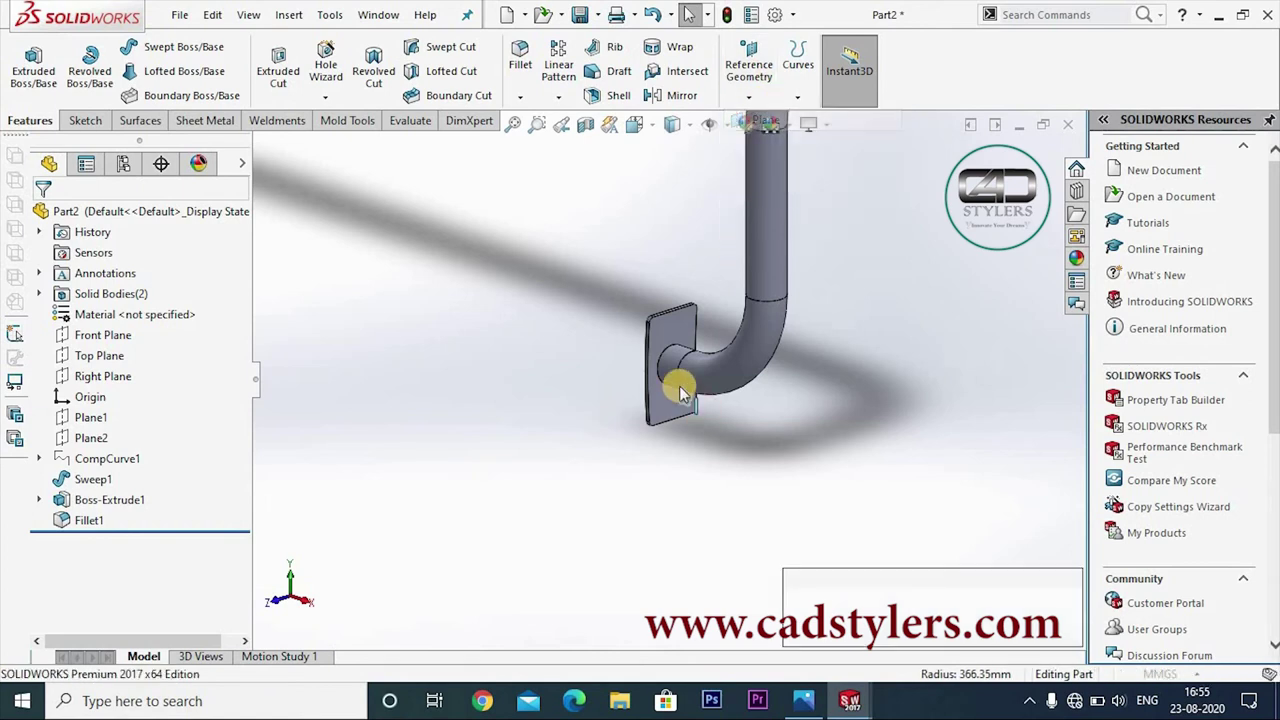
scroll(657, 368, down, 1)
click(655, 365)
scroll(655, 365, down, 4)
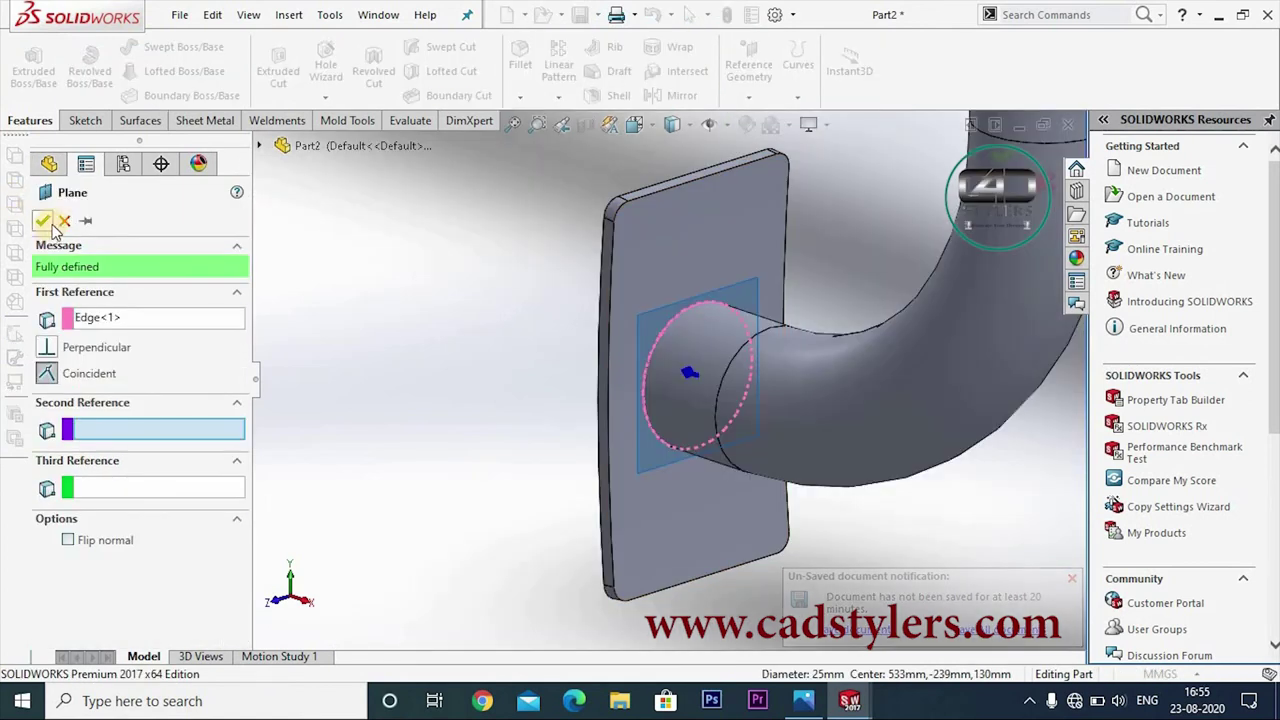
click(43, 222)
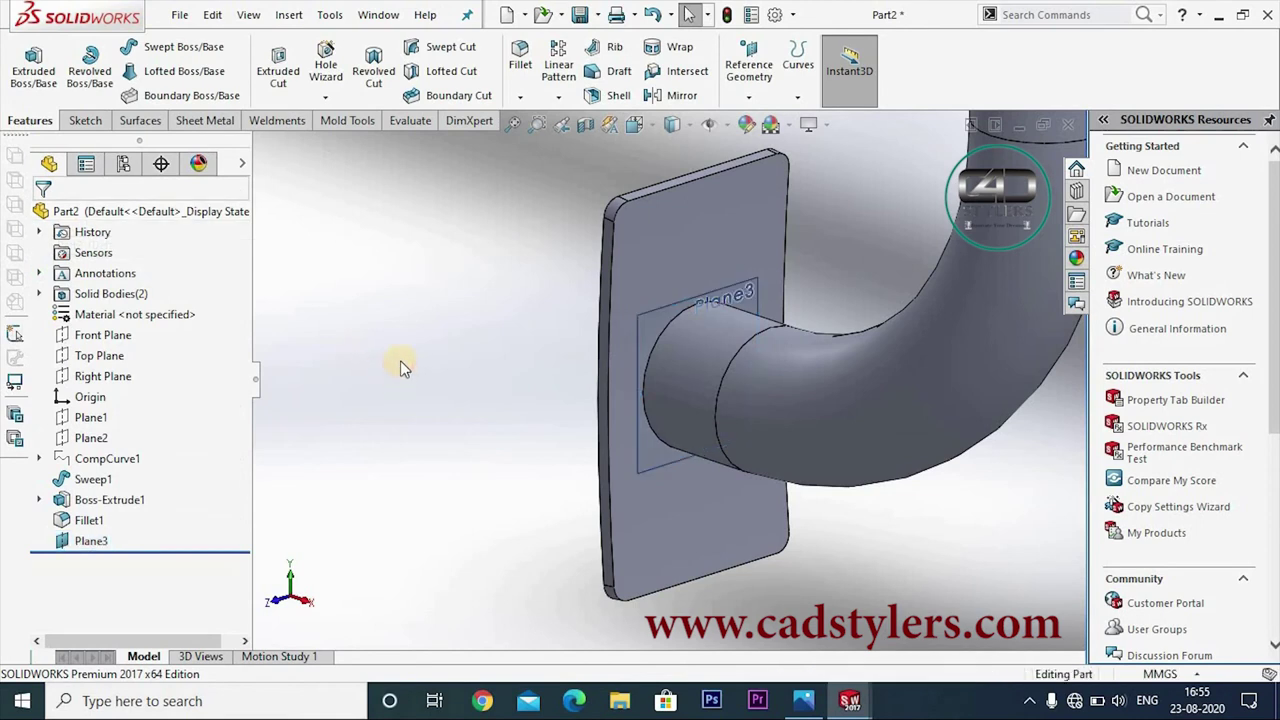
middle_drag(400, 360, 659, 350)
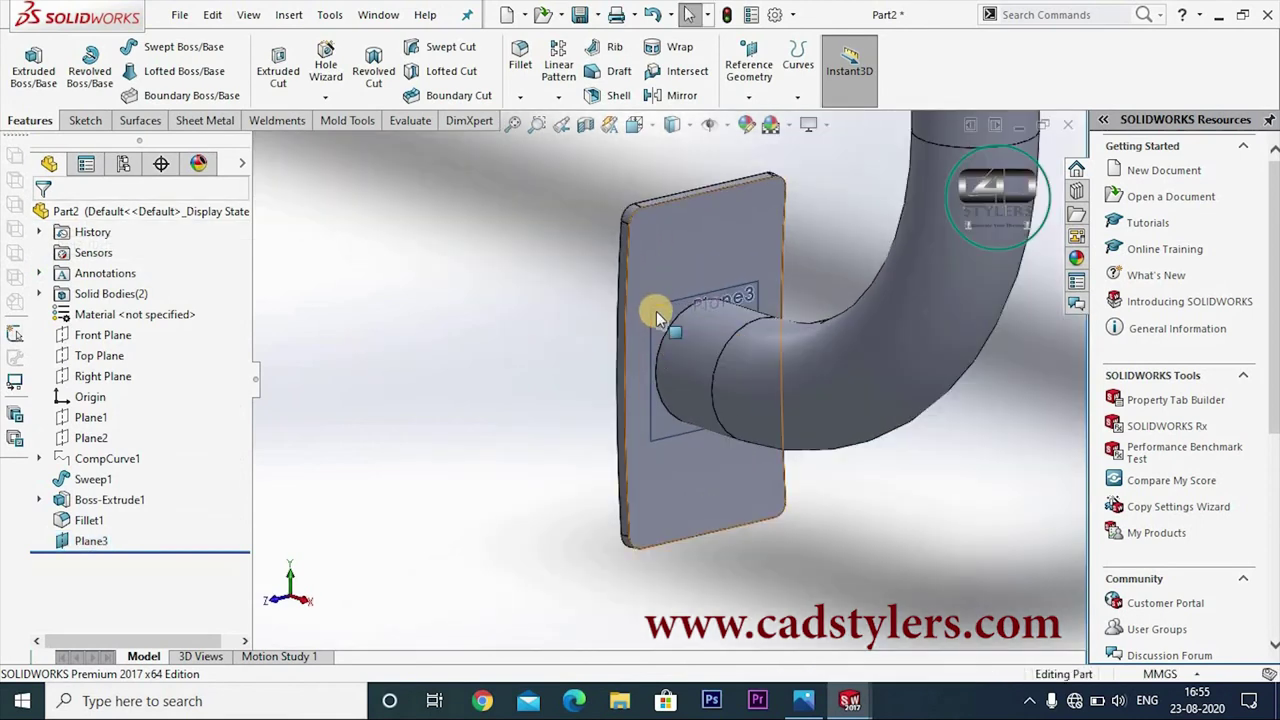
Start a new sketch on Plane3 and view it normal to the plane
right_click(658, 303)
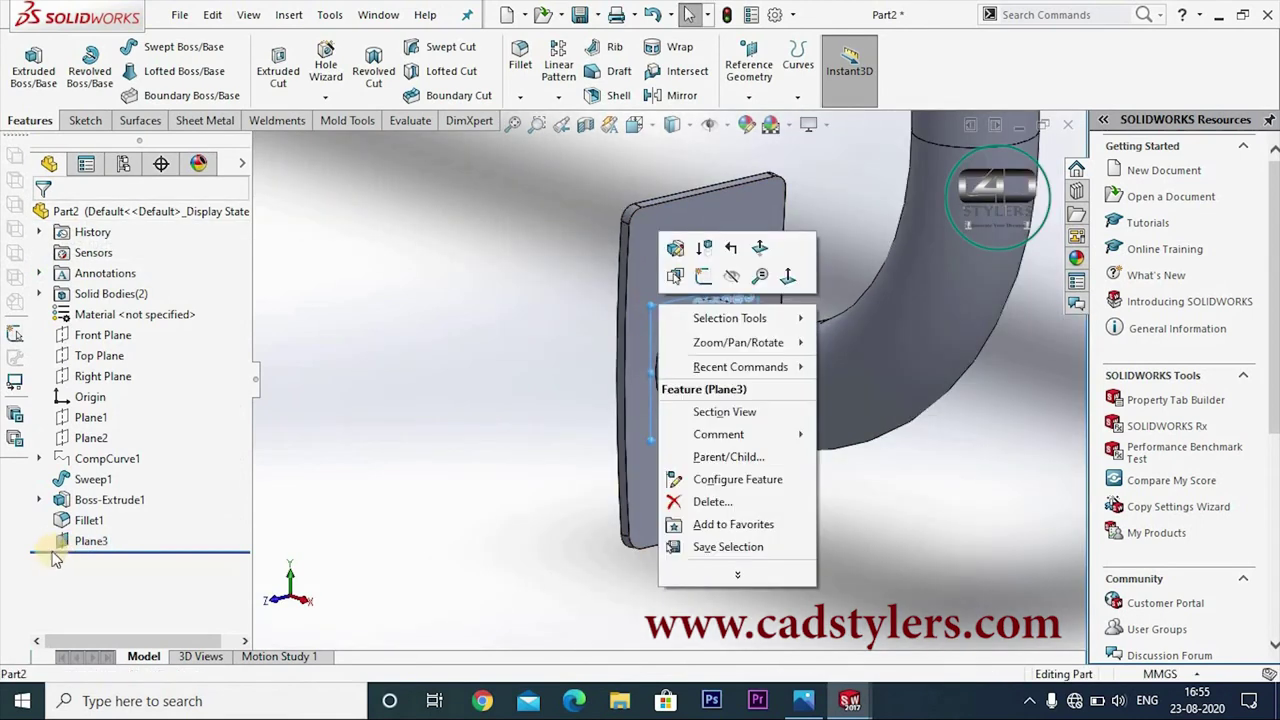
click(108, 541)
right_click(92, 540)
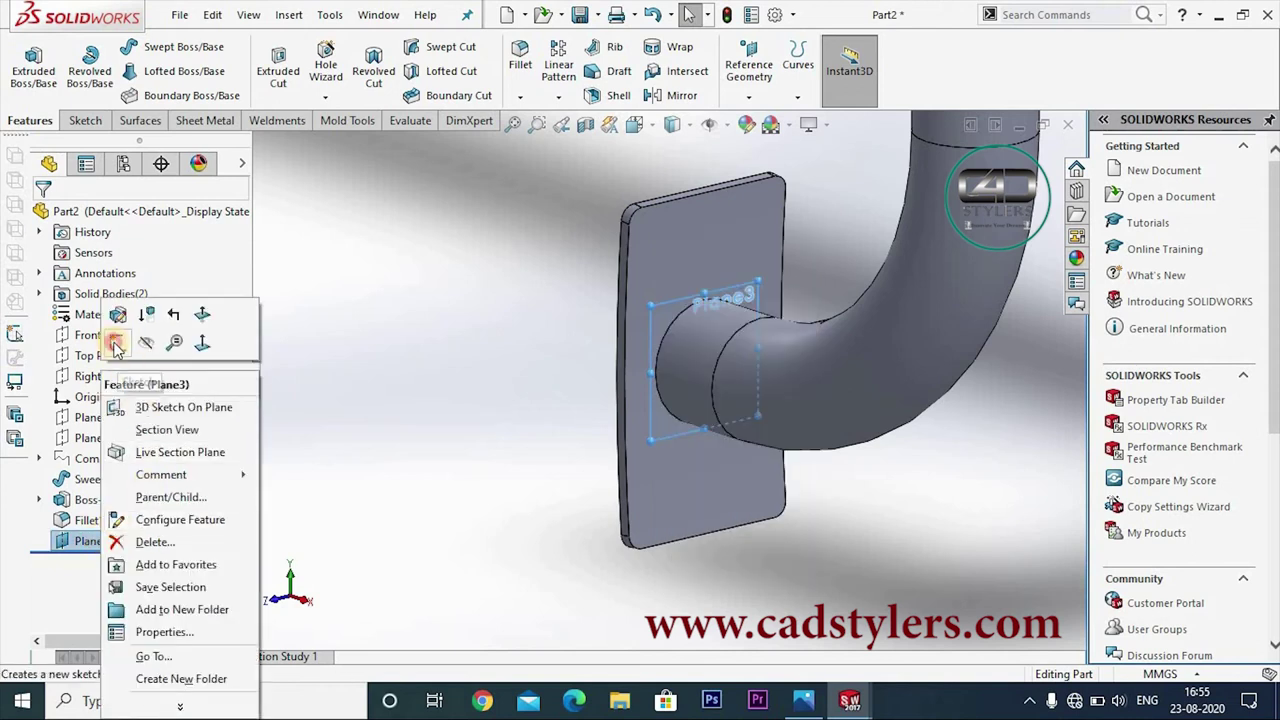
click(158, 323)
click(168, 125)
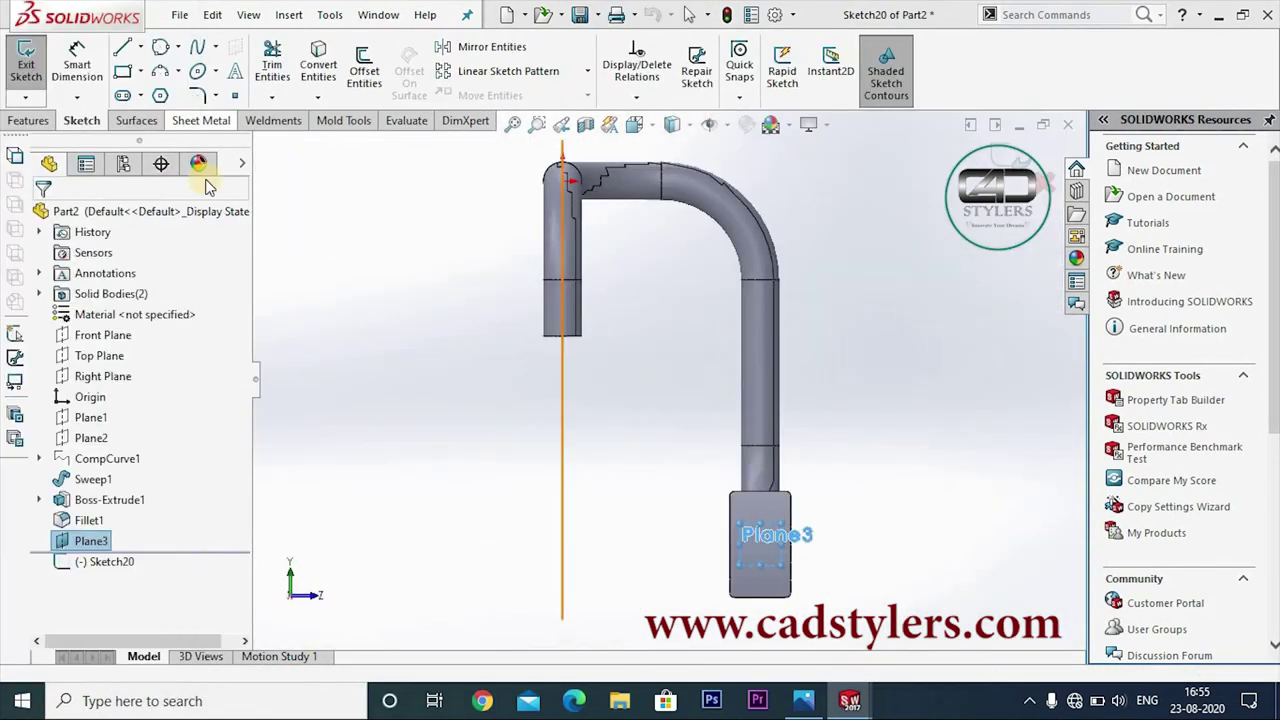
Draw a 15 by 7 mm straight slot on the plate
click(81, 120)
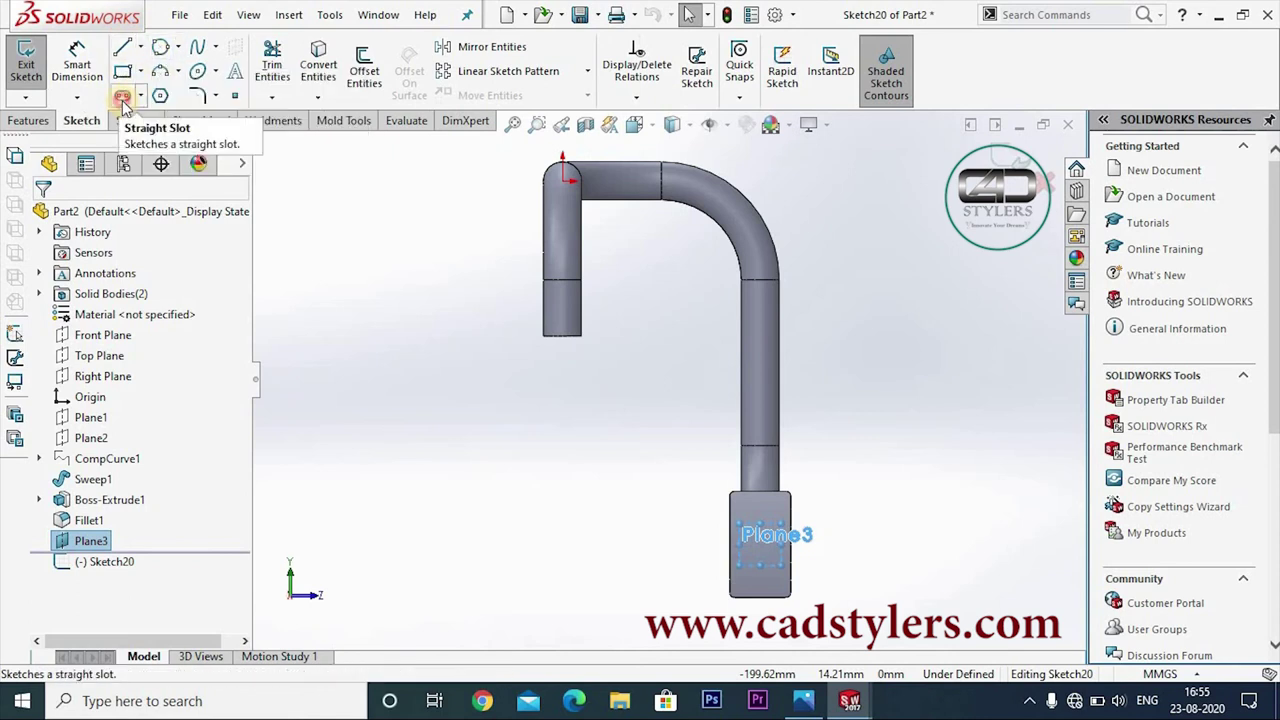
click(122, 97)
scroll(686, 520, down, 3)
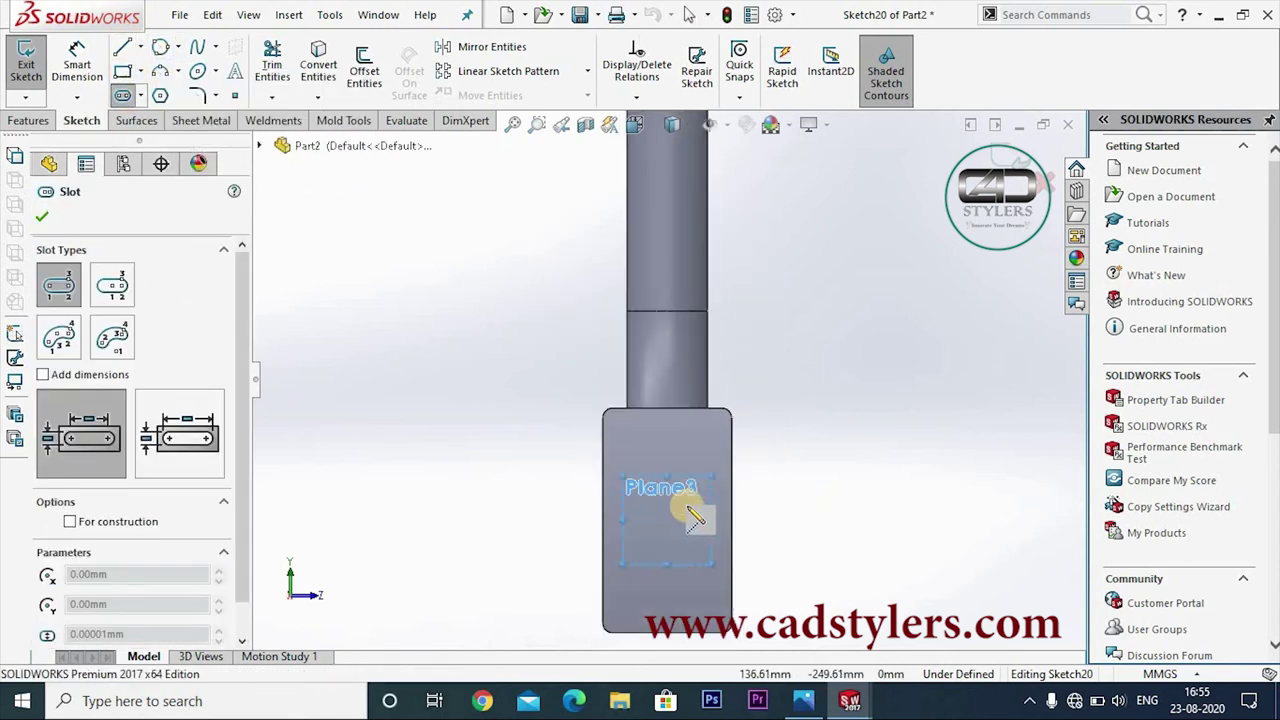
scroll(680, 500, down, 2)
click(635, 343)
click(666, 382)
click(651, 366)
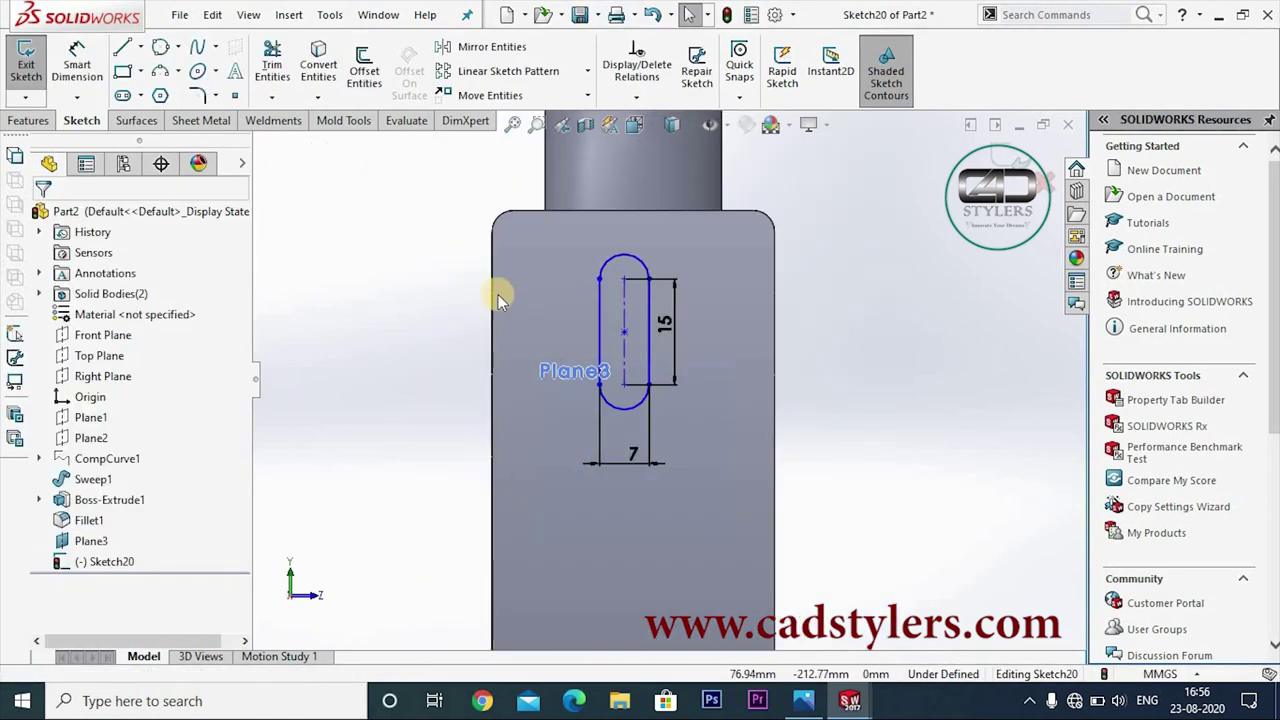
scroll(668, 377, up, 2)
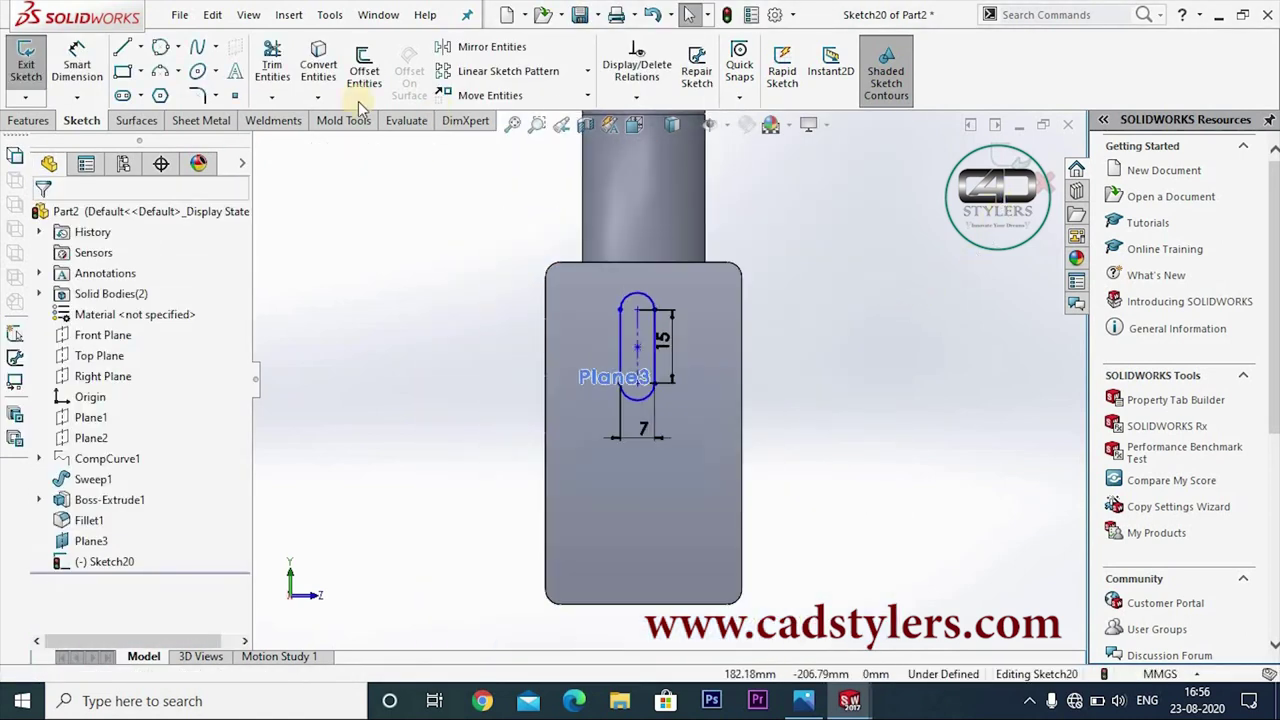
Mirror the slot about a construction centreline across the plate and exit the sketch
click(140, 47)
click(160, 93)
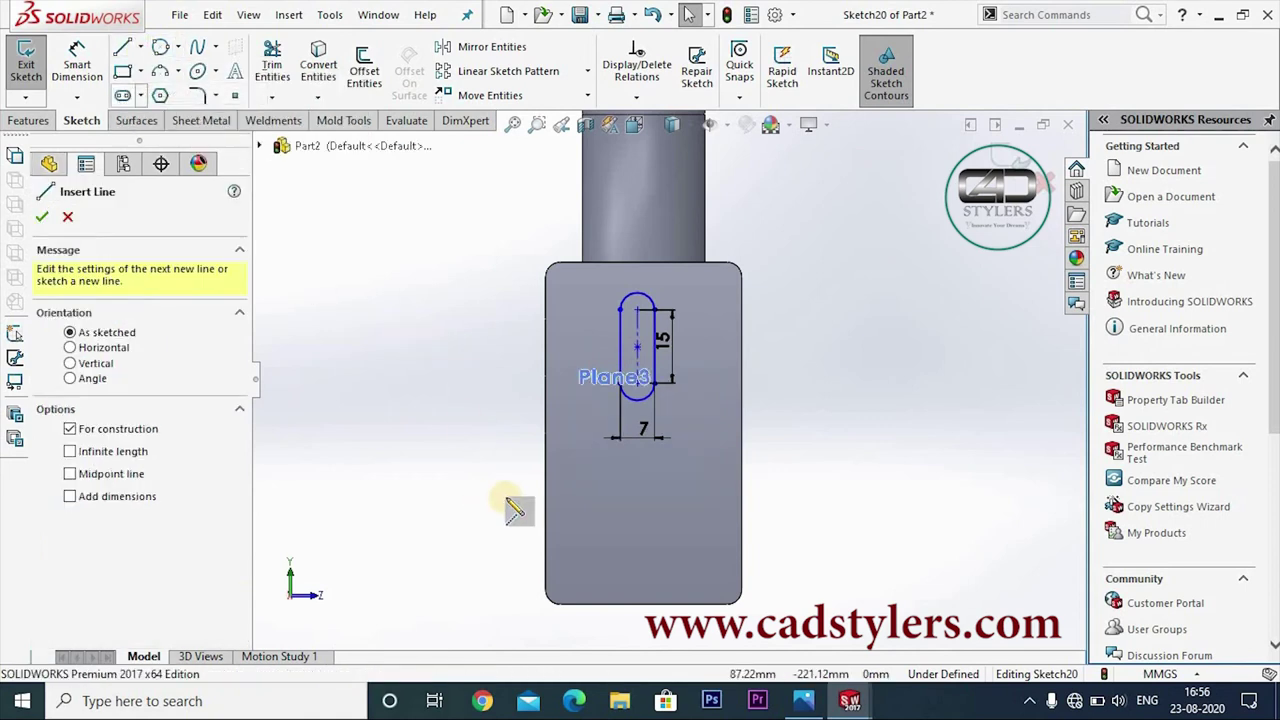
click(545, 433)
click(786, 433)
click(491, 46)
click(42, 216)
click(26, 70)
mouse_move(640, 400)
middle_down()
mouse_move(720, 491)
mouse_move(737, 457)
middle_up()
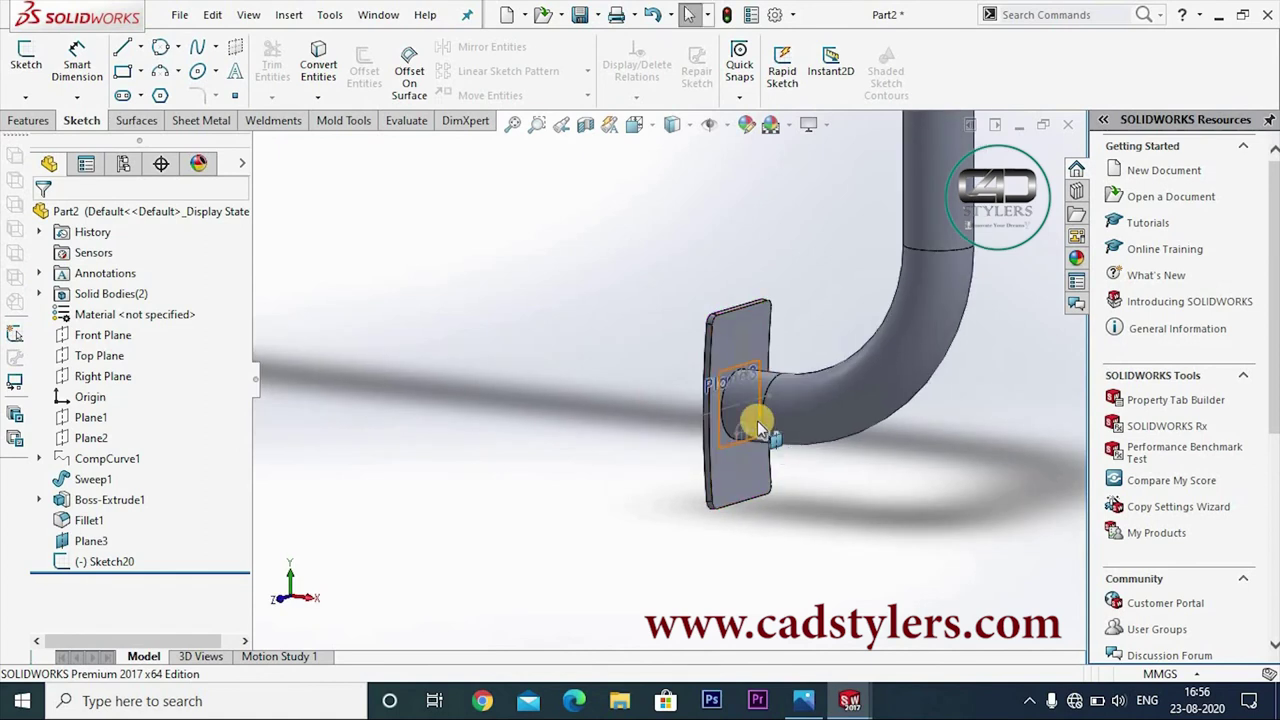
Reopen Sketch20 for editing and view it normal to the sketch
scroll(697, 331, down, 3)
scroll(718, 362, down, 3)
scroll(718, 362, down, 2)
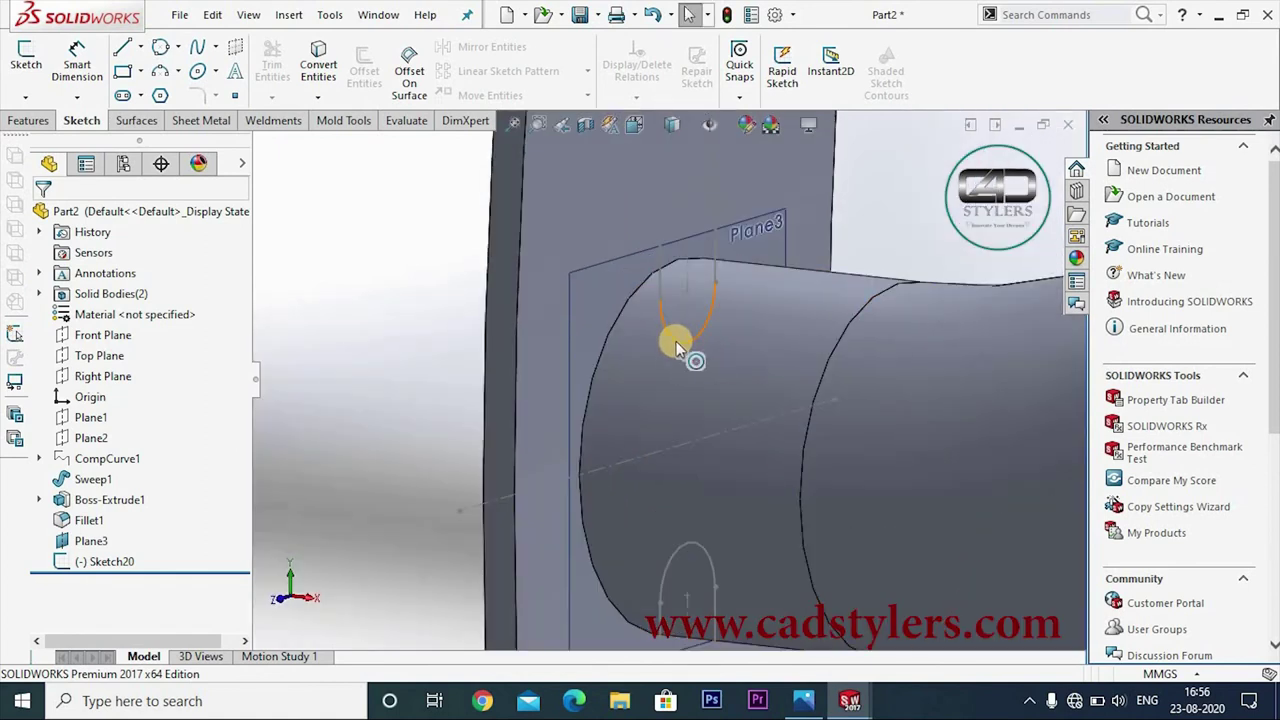
right_click(105, 561)
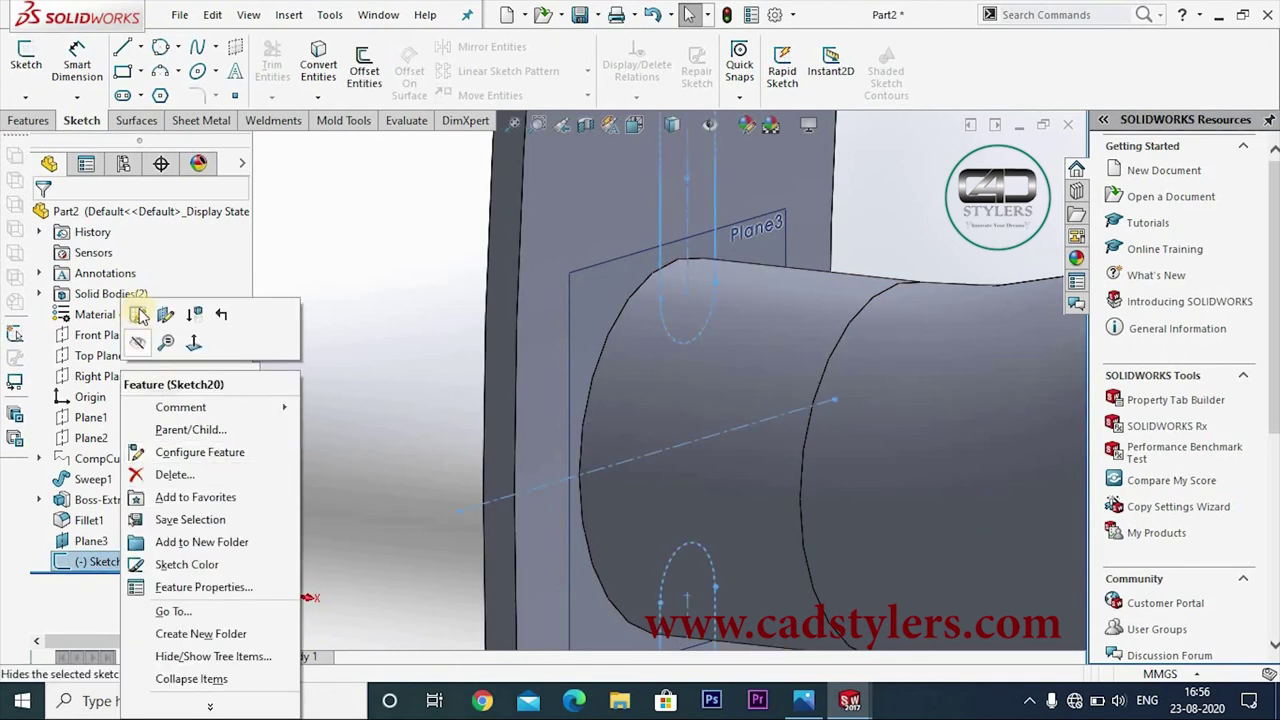
click(166, 309)
key(space)
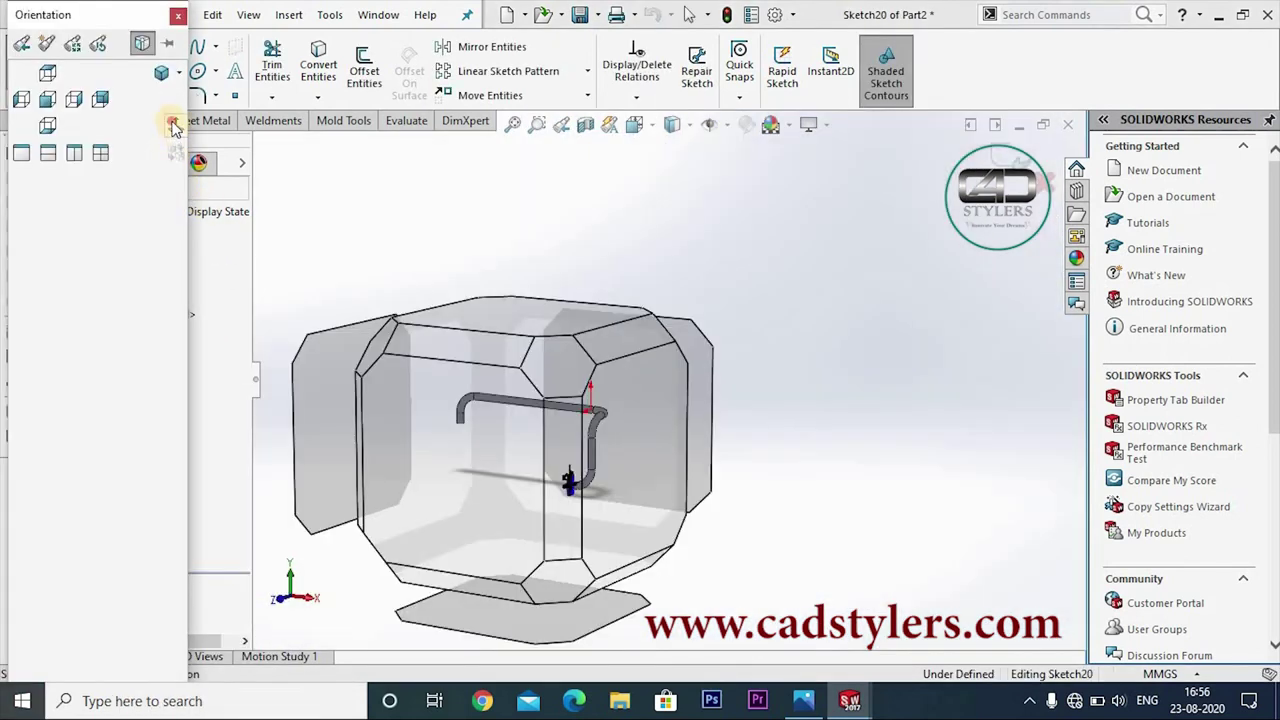
click(168, 123)
Change the 15 mm slot dimension to 7.5 mm
scroll(790, 595, down, 5)
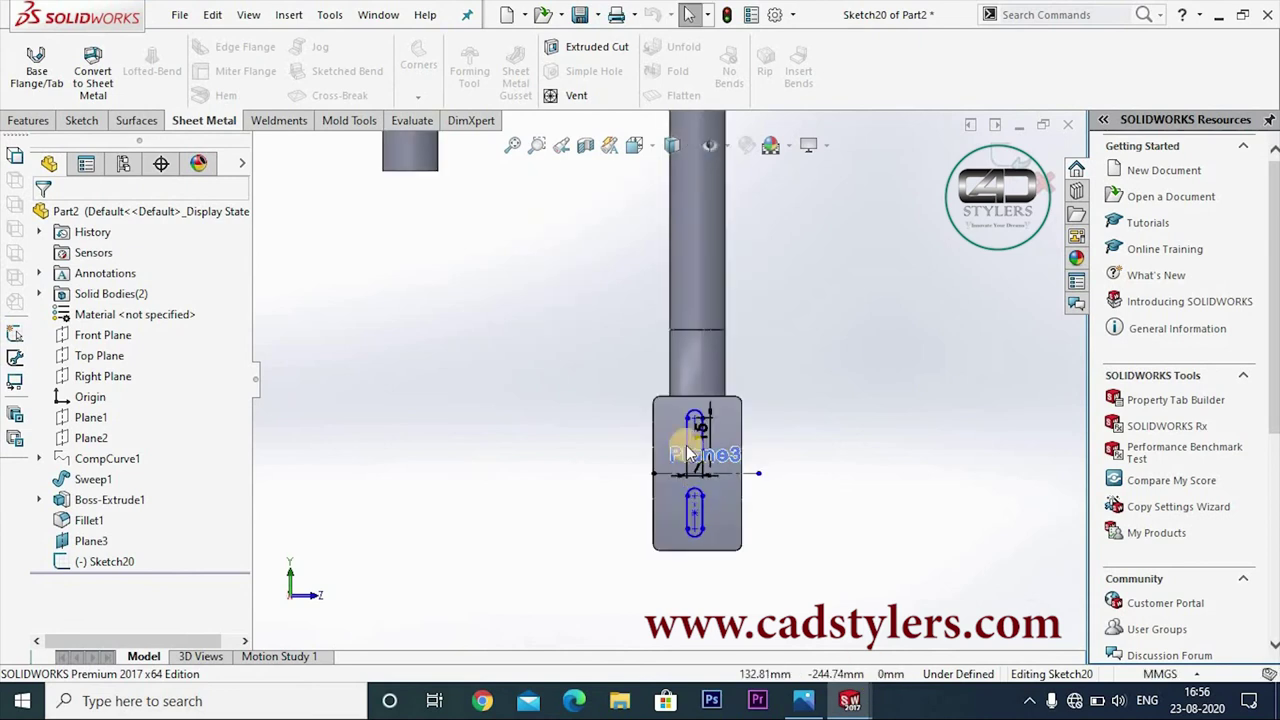
click(1023, 485)
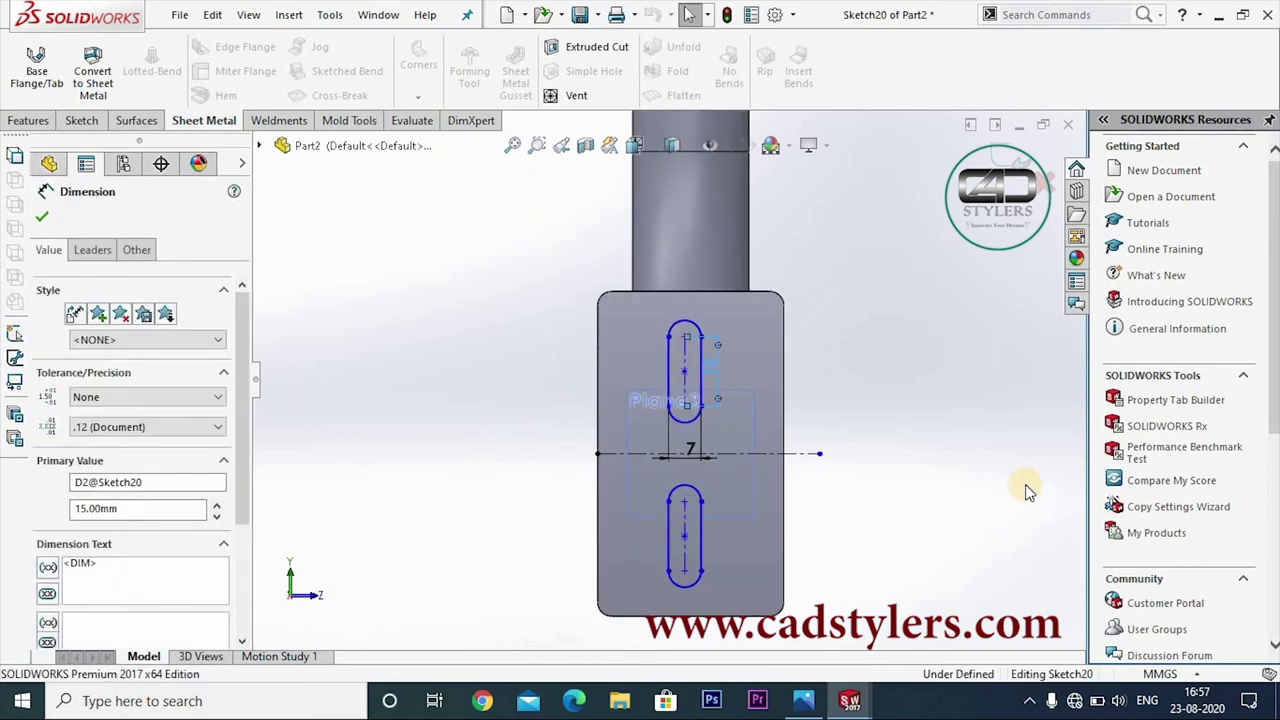
text(7.5)
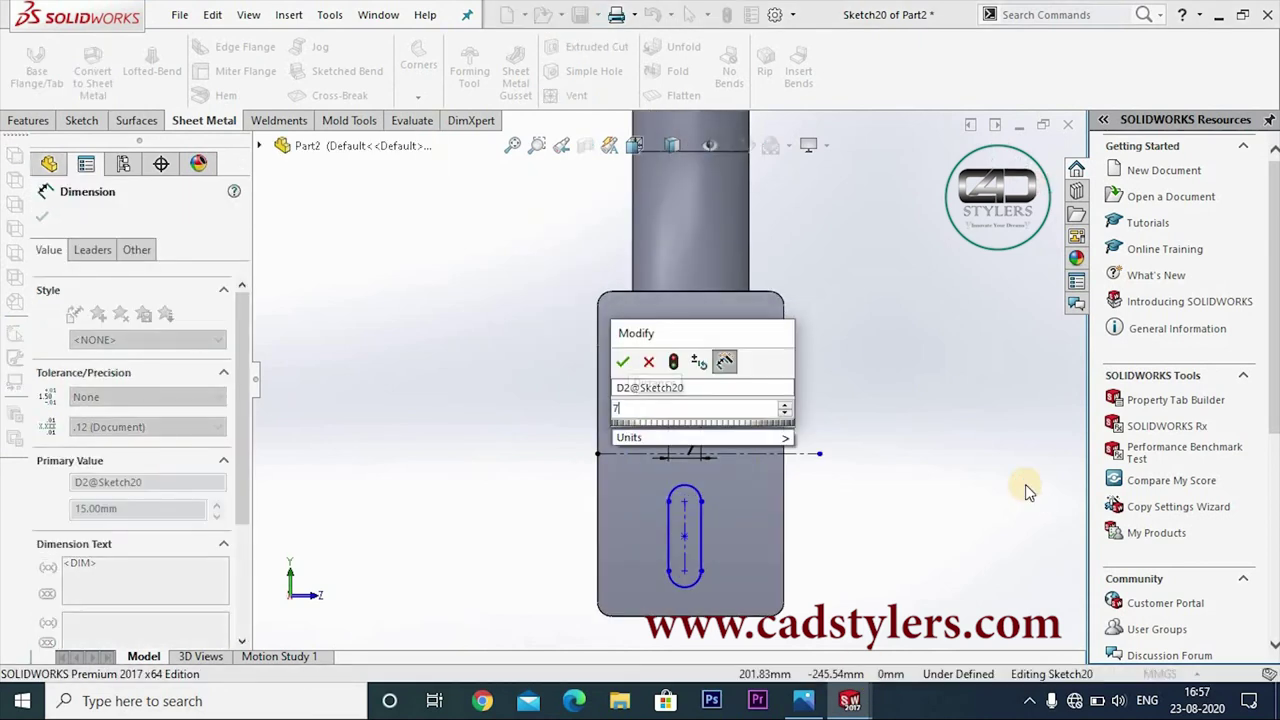
key(Return)
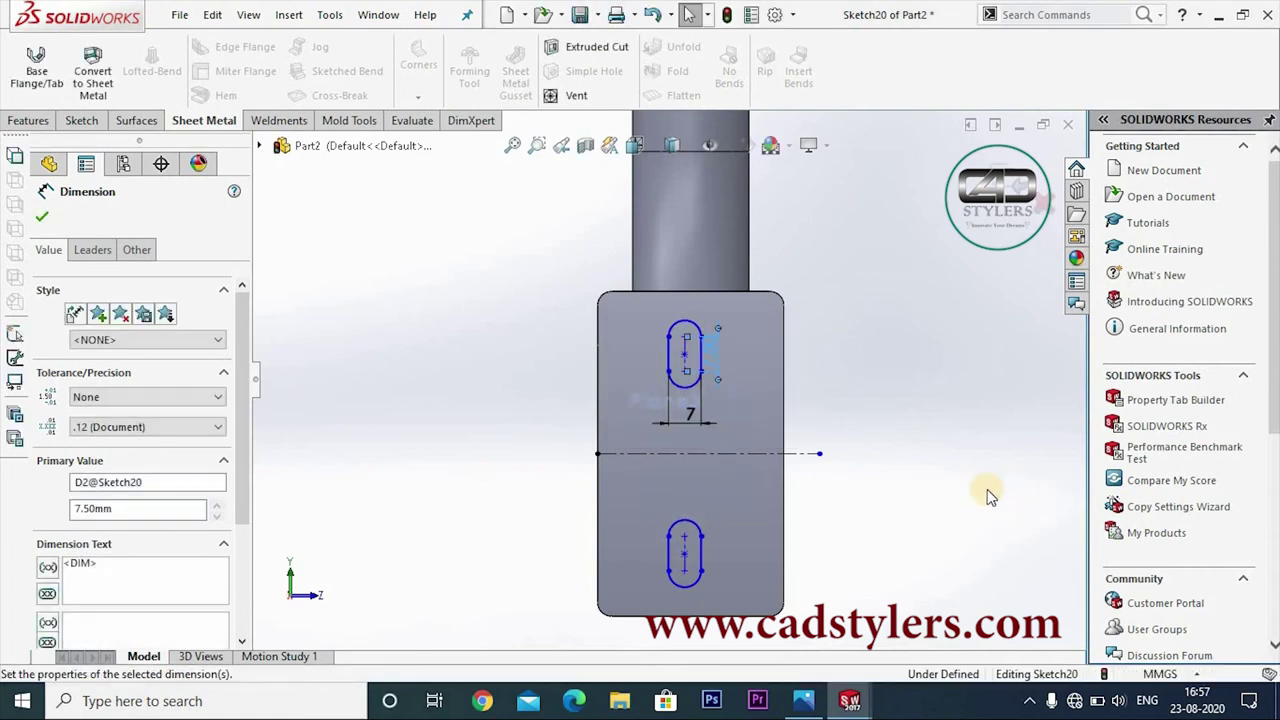
click(915, 431)
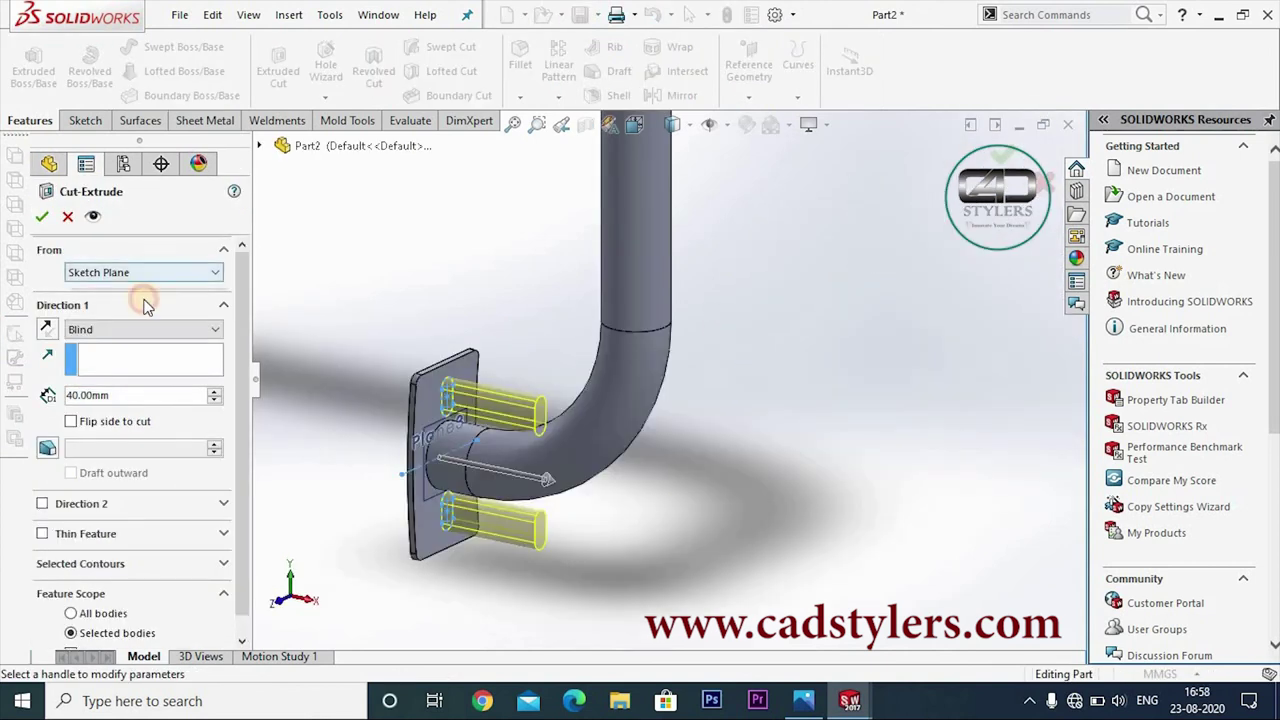
Start the slot cut from a 2 mm offset, reversed direction
click(140, 272)
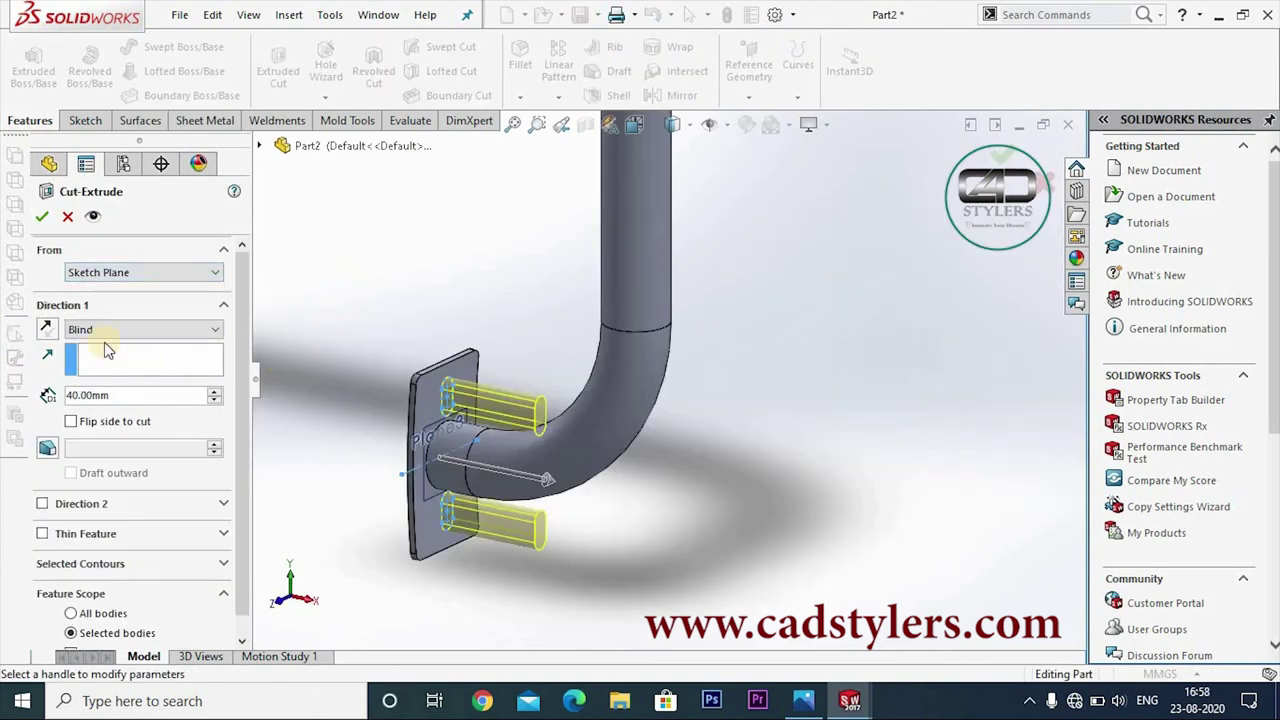
click(140, 272)
click(82, 326)
text(2)
key(Return)
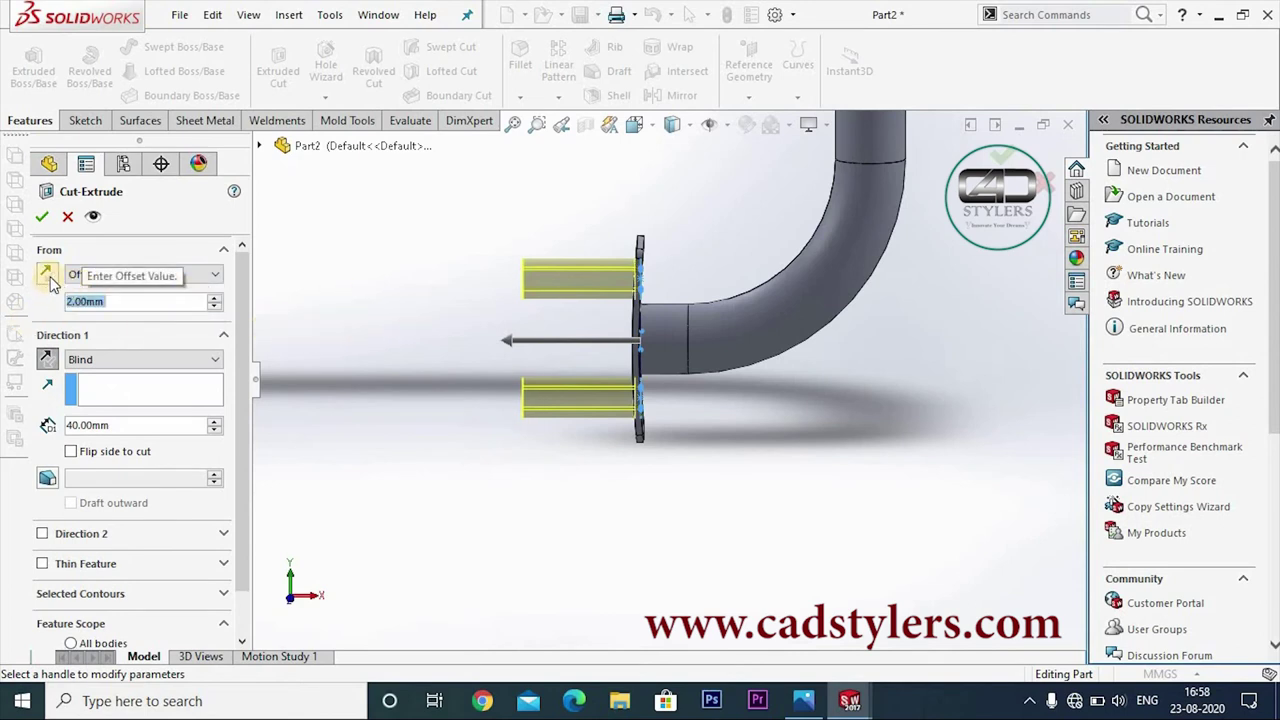
click(47, 276)
Accept the 40 mm blind cut of both slots through the plate (Cut-Extrude2)
middle_drag(395, 308, 500, 376)
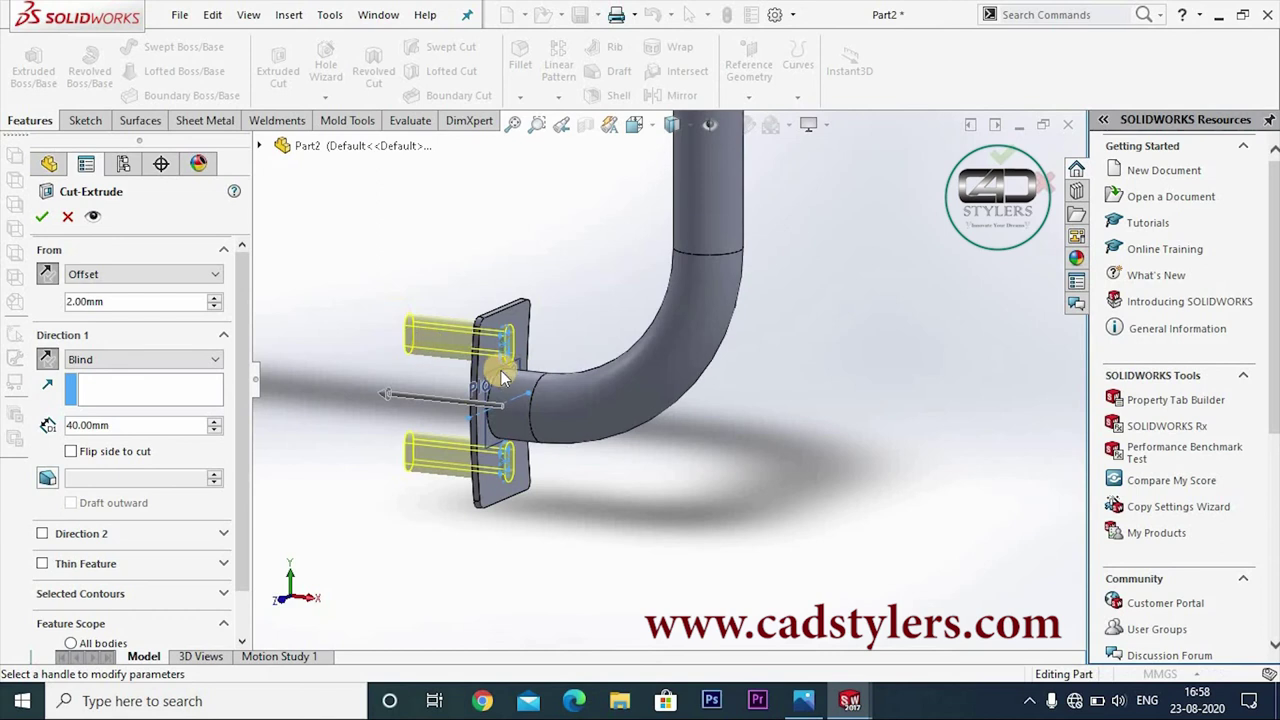
scroll(505, 378, down, 3)
scroll(545, 358, down, 2)
scroll(619, 205, down, 2)
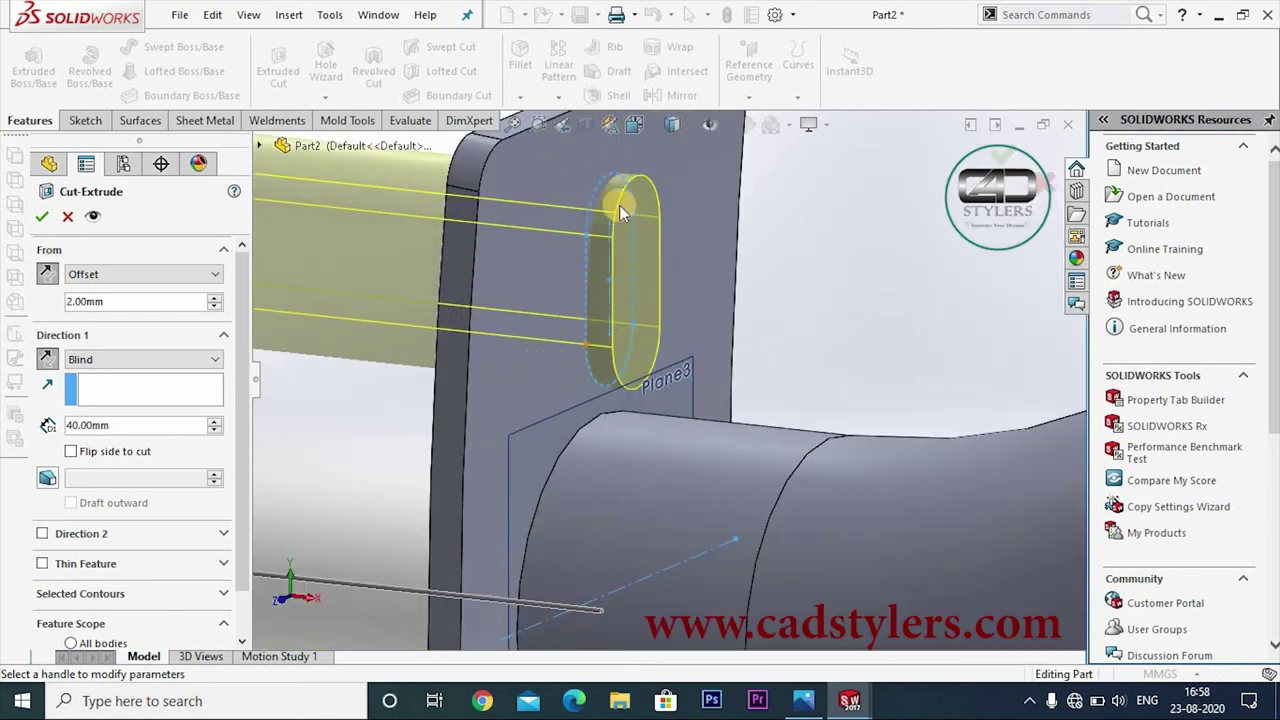
scroll(600, 332, up, 3)
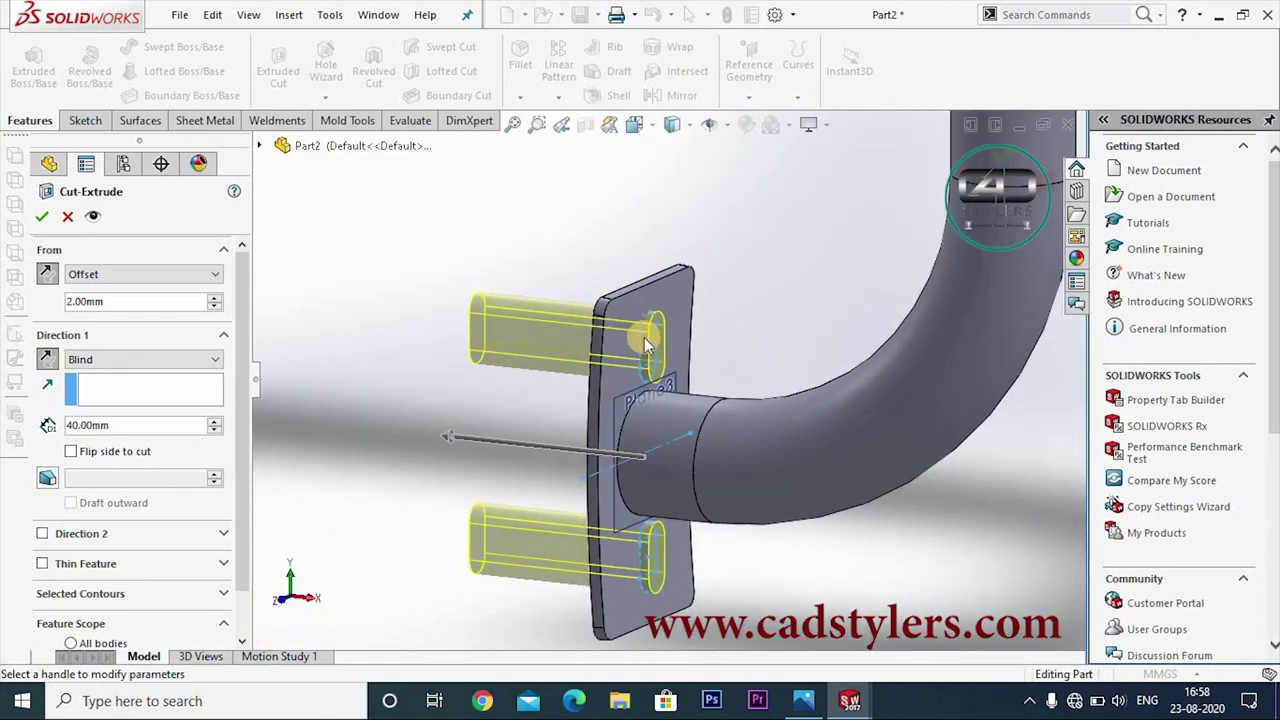
scroll(644, 337, down, 3)
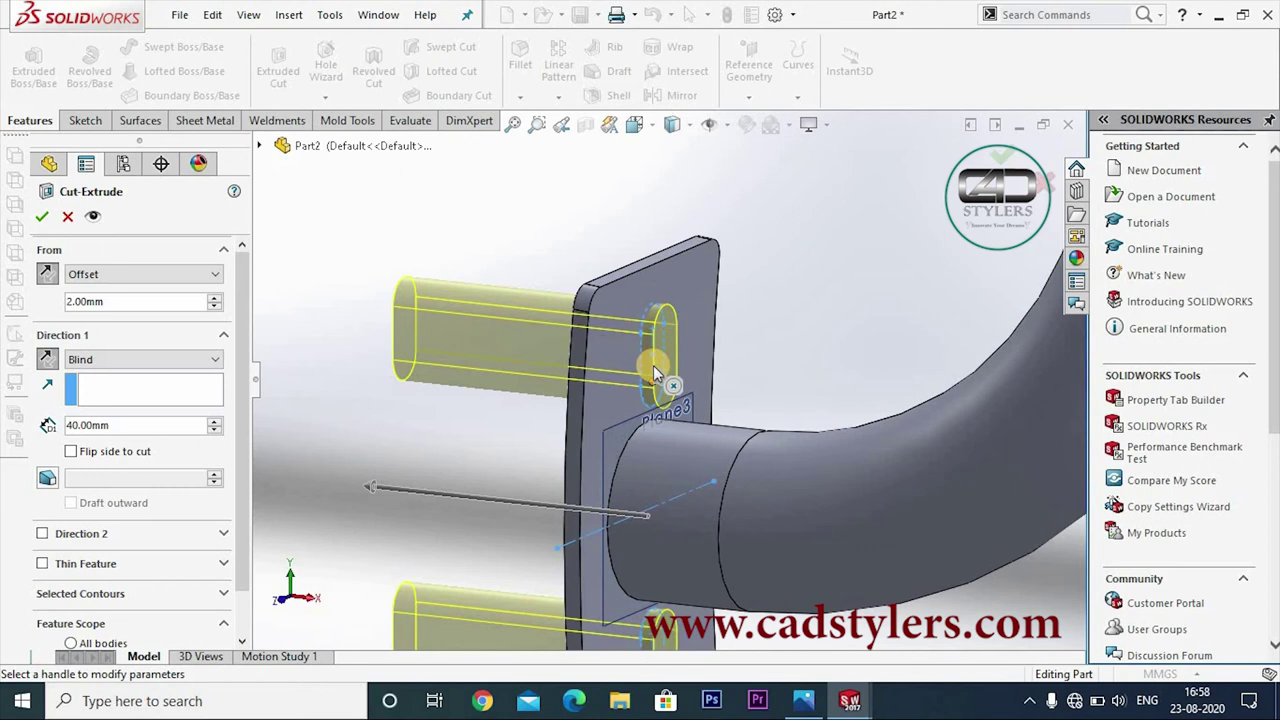
mouse_move(653, 365)
middle_down()
mouse_move(720, 302)
mouse_move(646, 388)
middle_up()
scroll(645, 389, down, 2)
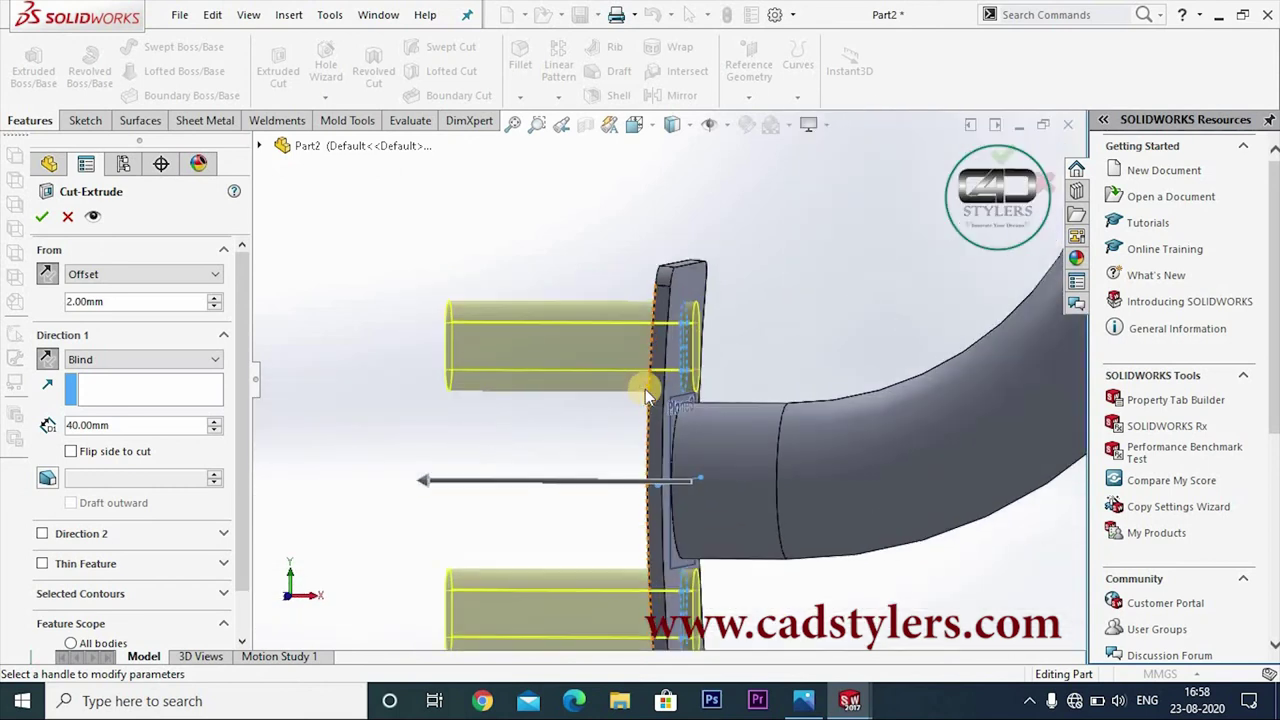
click(43, 217)
mouse_move(345, 390)
middle_down()
mouse_move(521, 358)
mouse_move(583, 420)
mouse_move(573, 344)
mouse_move(466, 380)
mouse_move(491, 414)
mouse_move(529, 403)
mouse_move(614, 329)
middle_up()
Start Sketch23 on the tube's open end face, viewed Normal To, and check pic 5's Ø39 and Ø13.75
scroll(657, 357, down, 3)
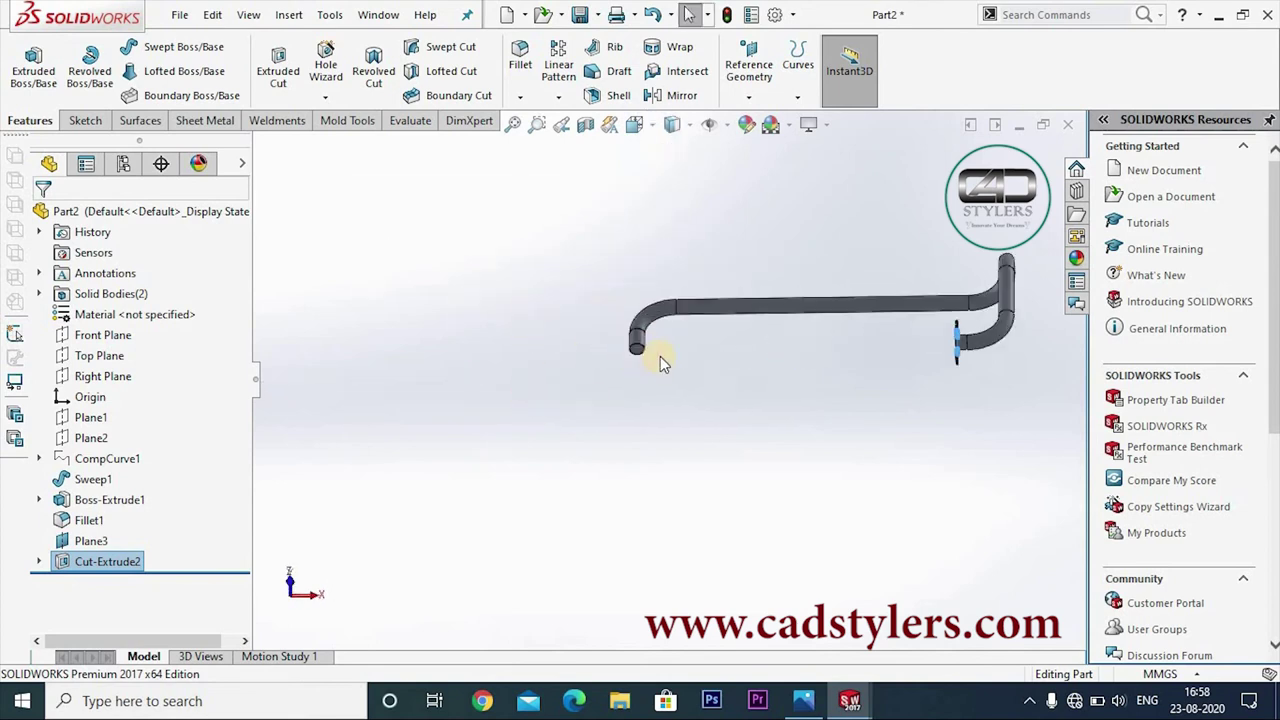
scroll(580, 367, down, 4)
click(580, 345)
right_click(580, 349)
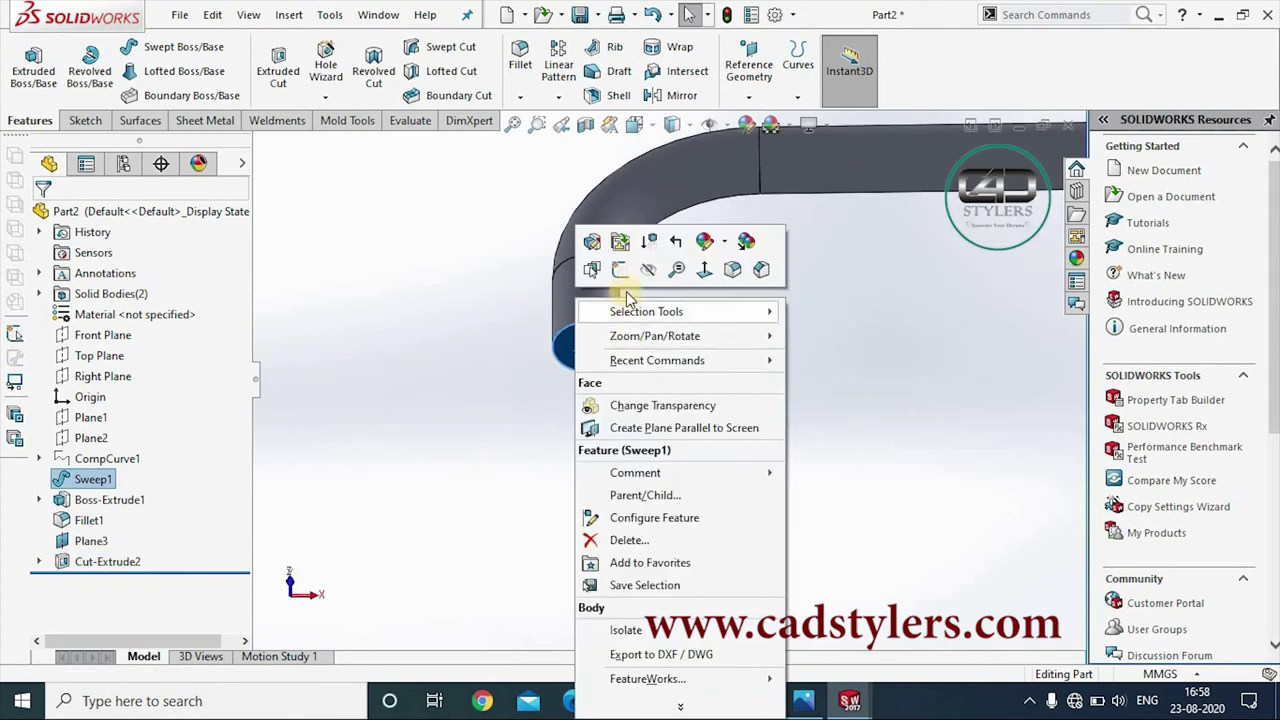
click(619, 271)
key(space)
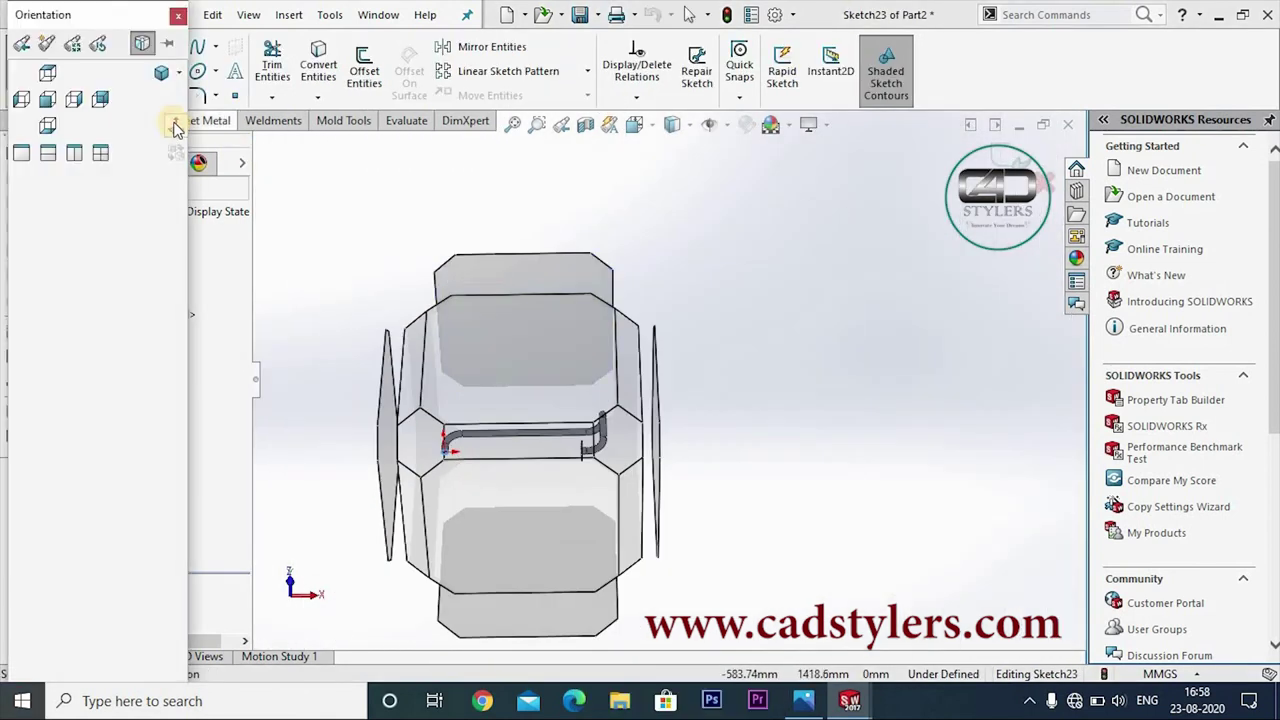
click(174, 127)
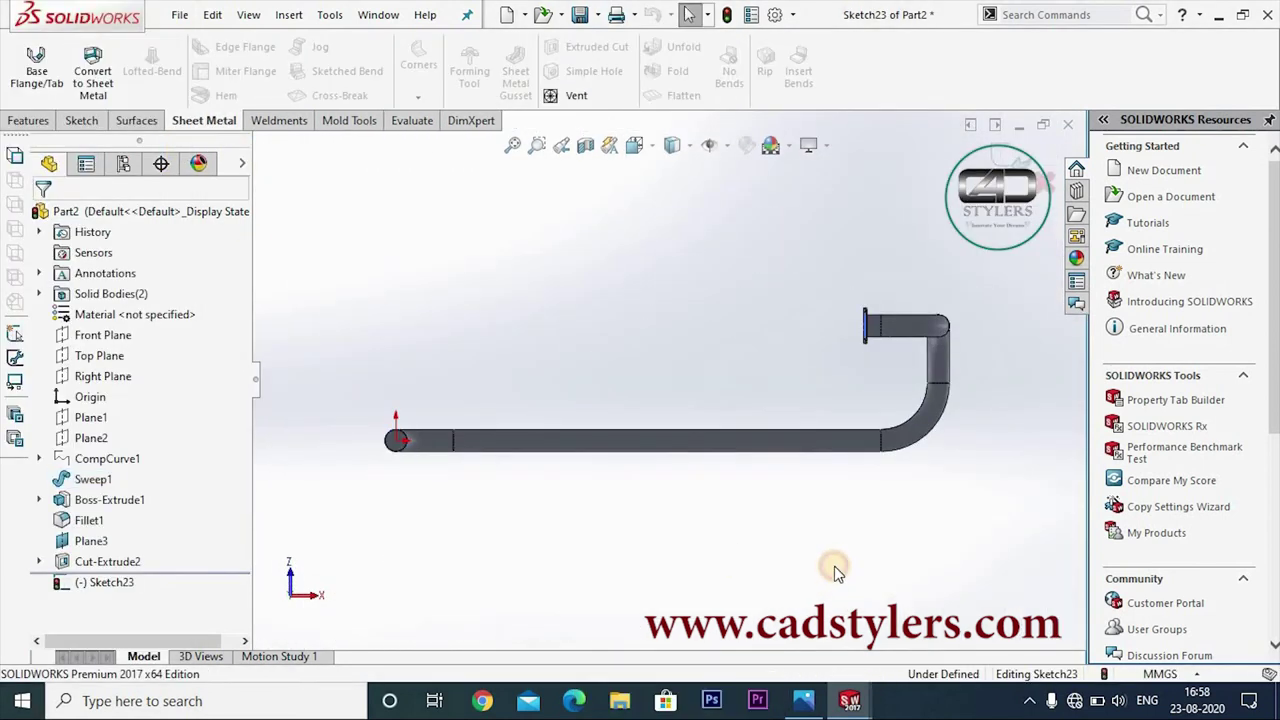
mouse_move(804, 701)
click(805, 636)
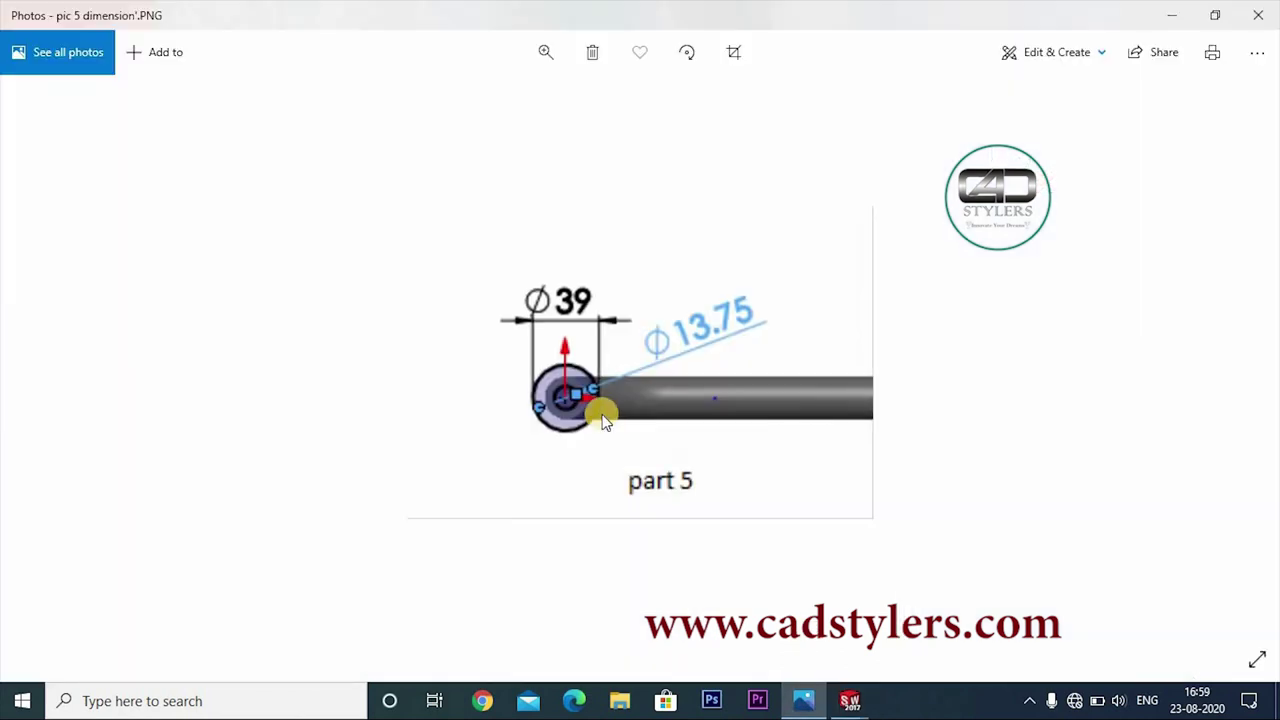
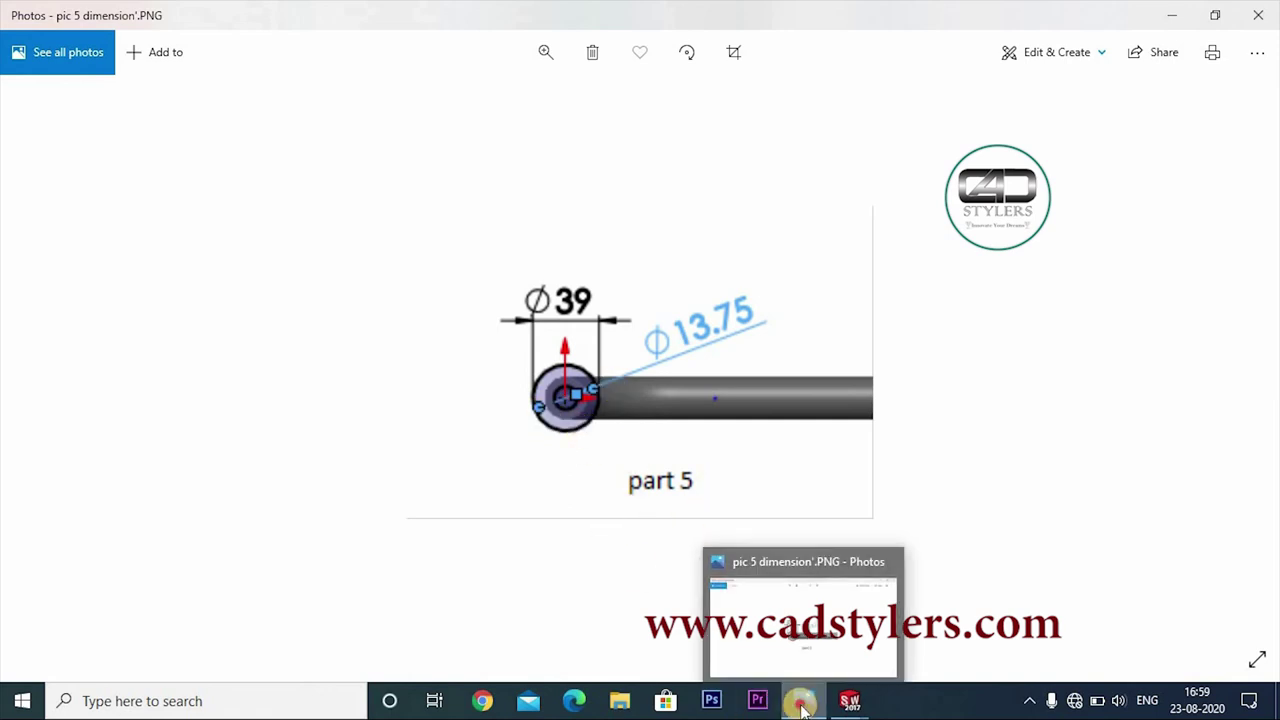
Return to the SOLIDWORKS sketch and start a circle centred on the tube end
click(849, 700)
drag(395, 440, 460, 440)
Finish the small circle at the tube end and dimension it to Ø13.75
click(433, 440)
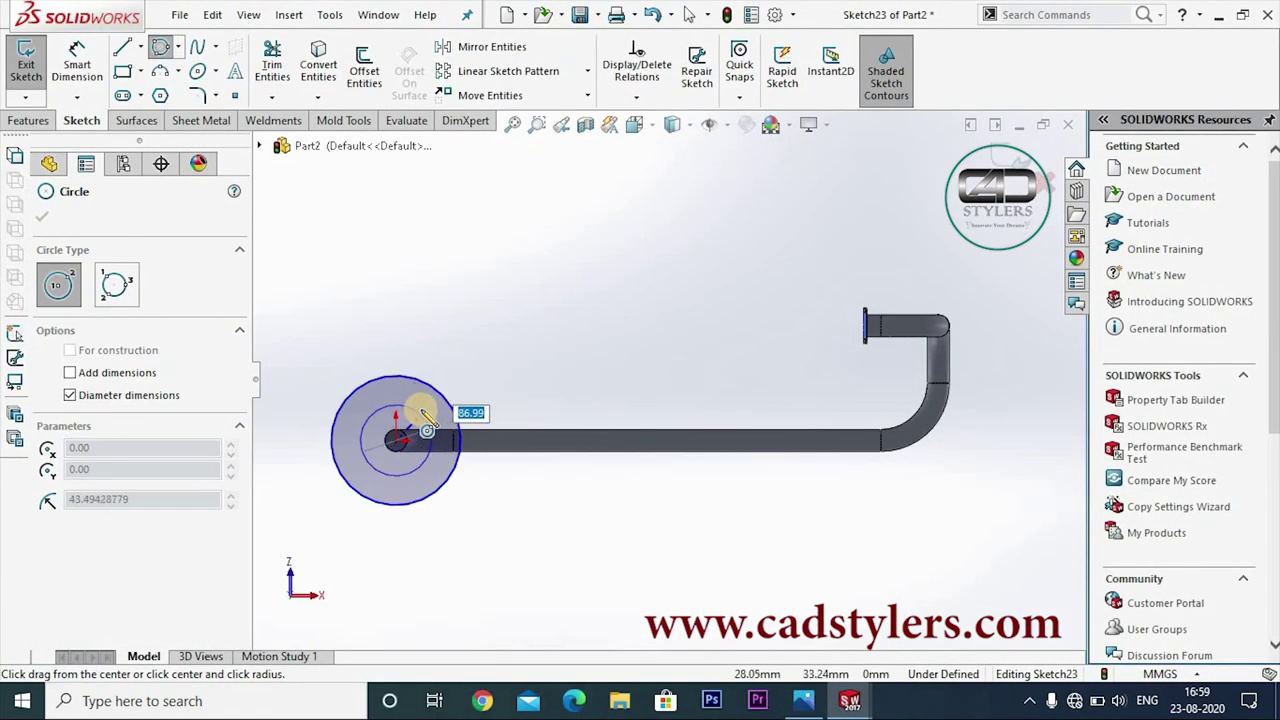
key(Escape)
click(77, 65)
click(460, 435)
click(537, 462)
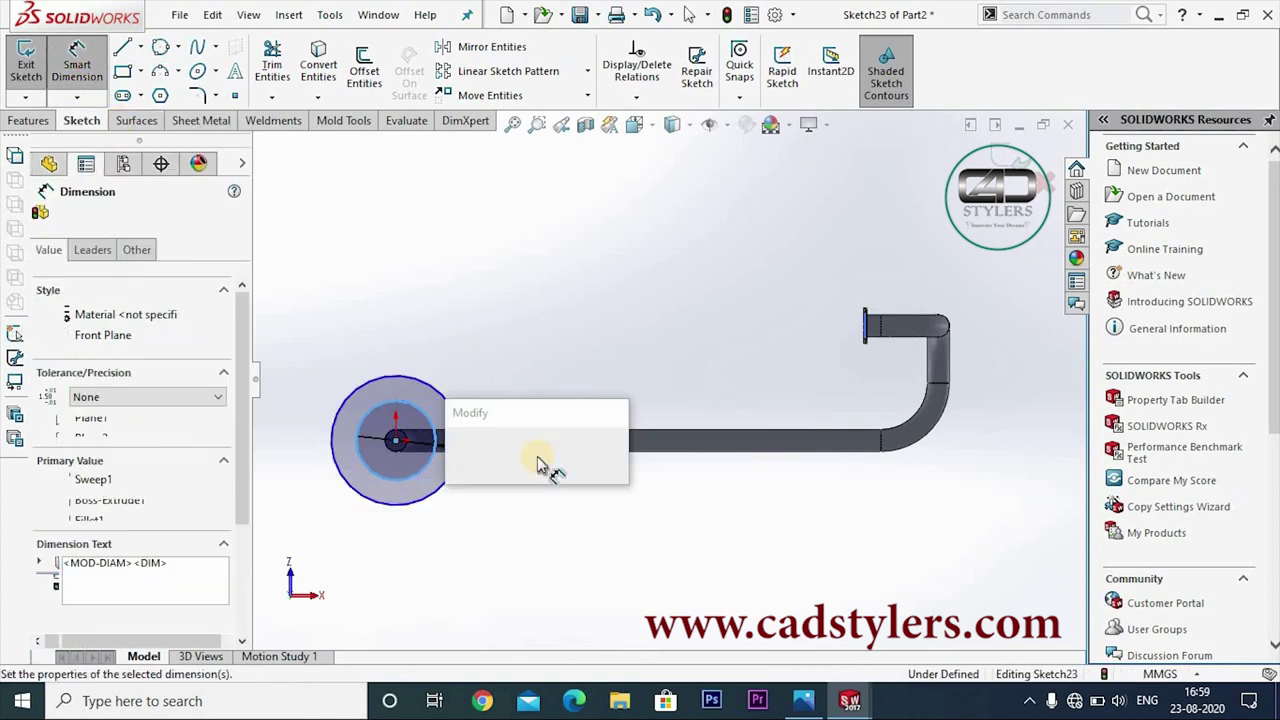
text(13.75)
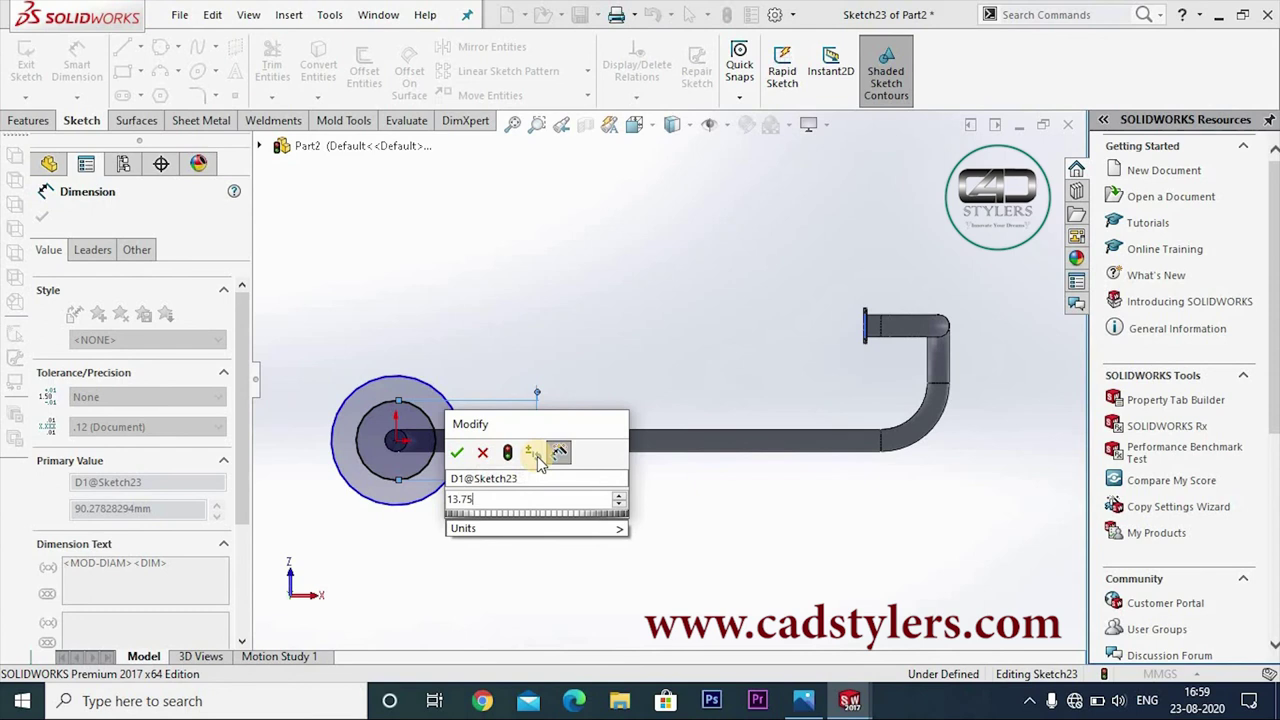
key(Return)
Dimension the large circle to Ø39, reposition the Ø13.75 label, and exit the sketch
click(443, 398)
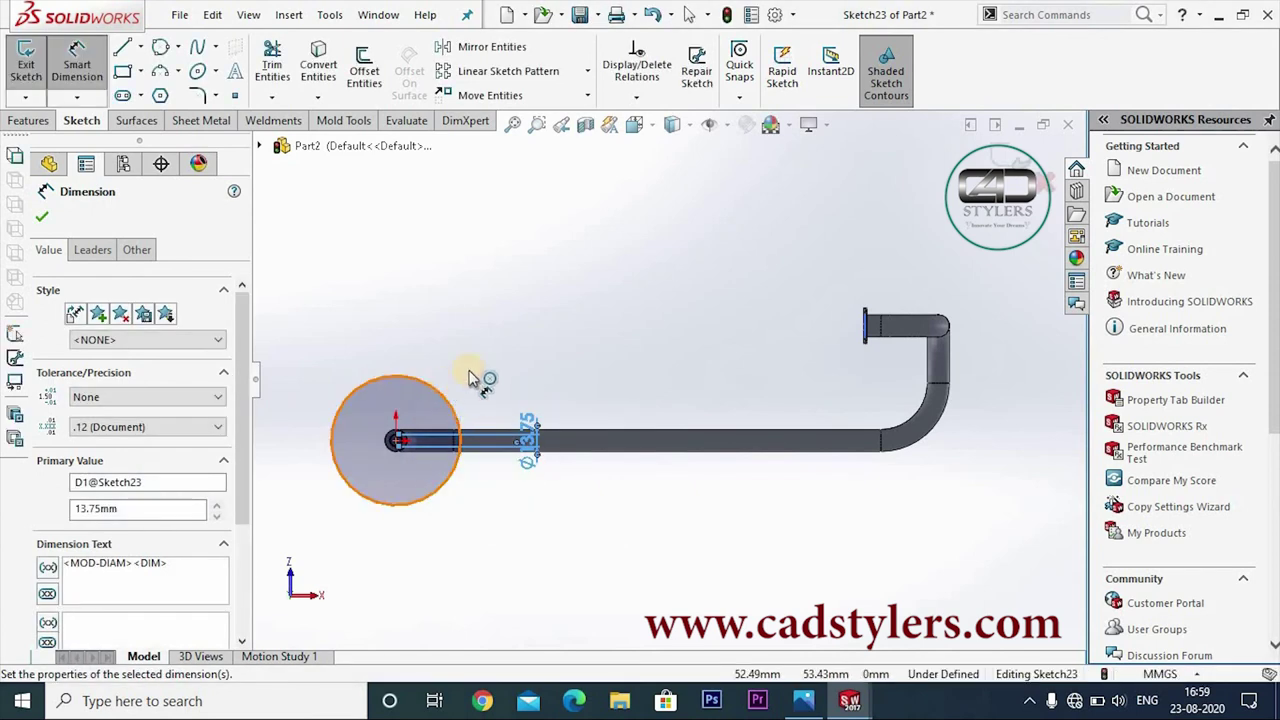
click(478, 370)
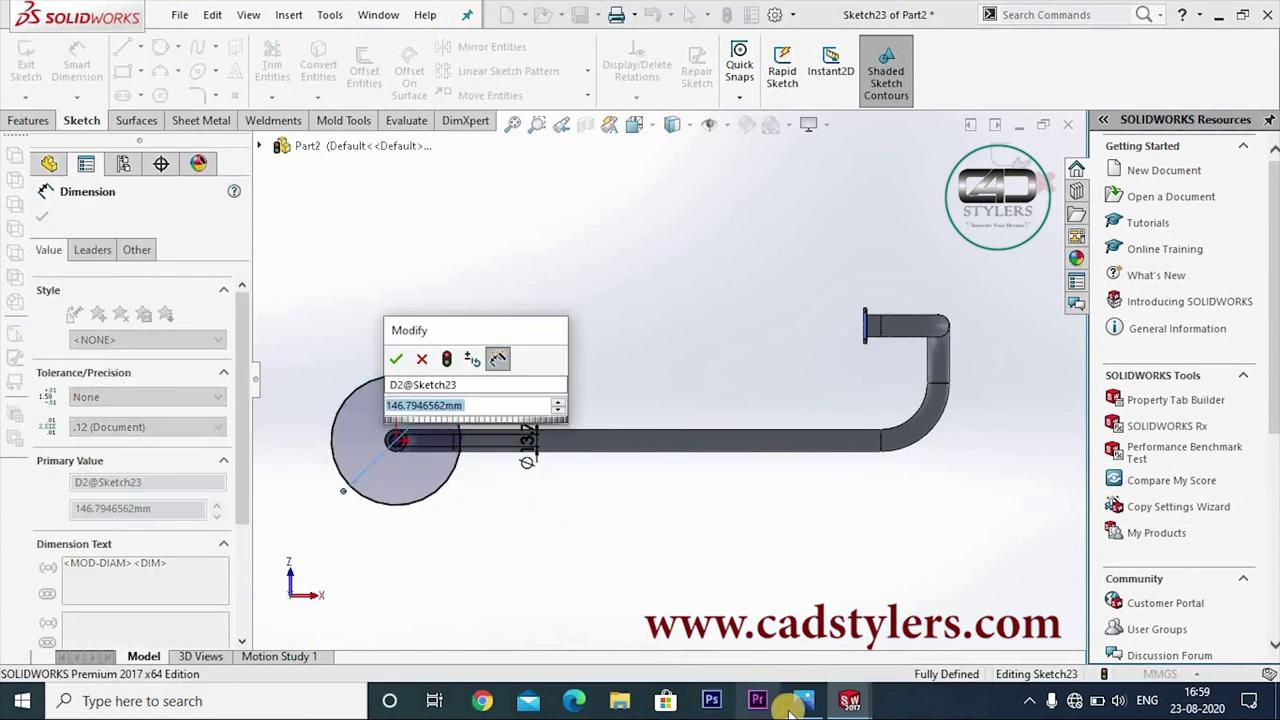
text(39)
key(Return)
scroll(480, 480, down, 1)
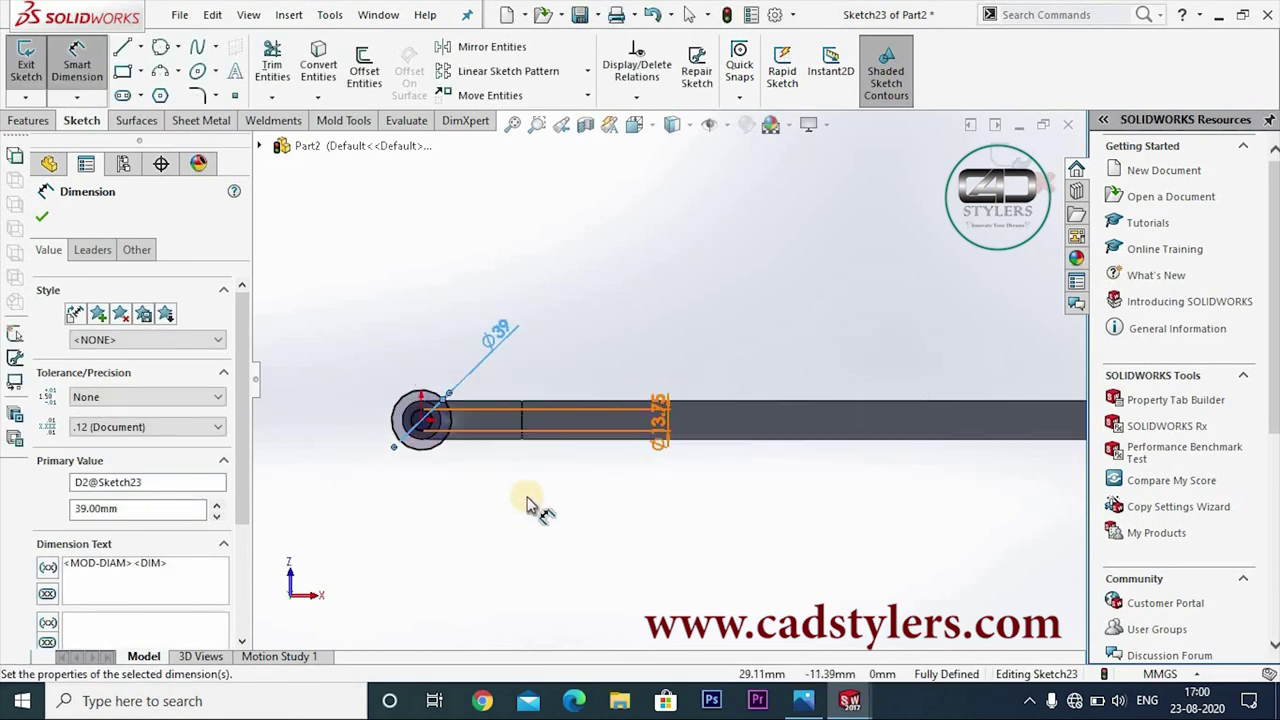
scroll(600, 490, down, 2)
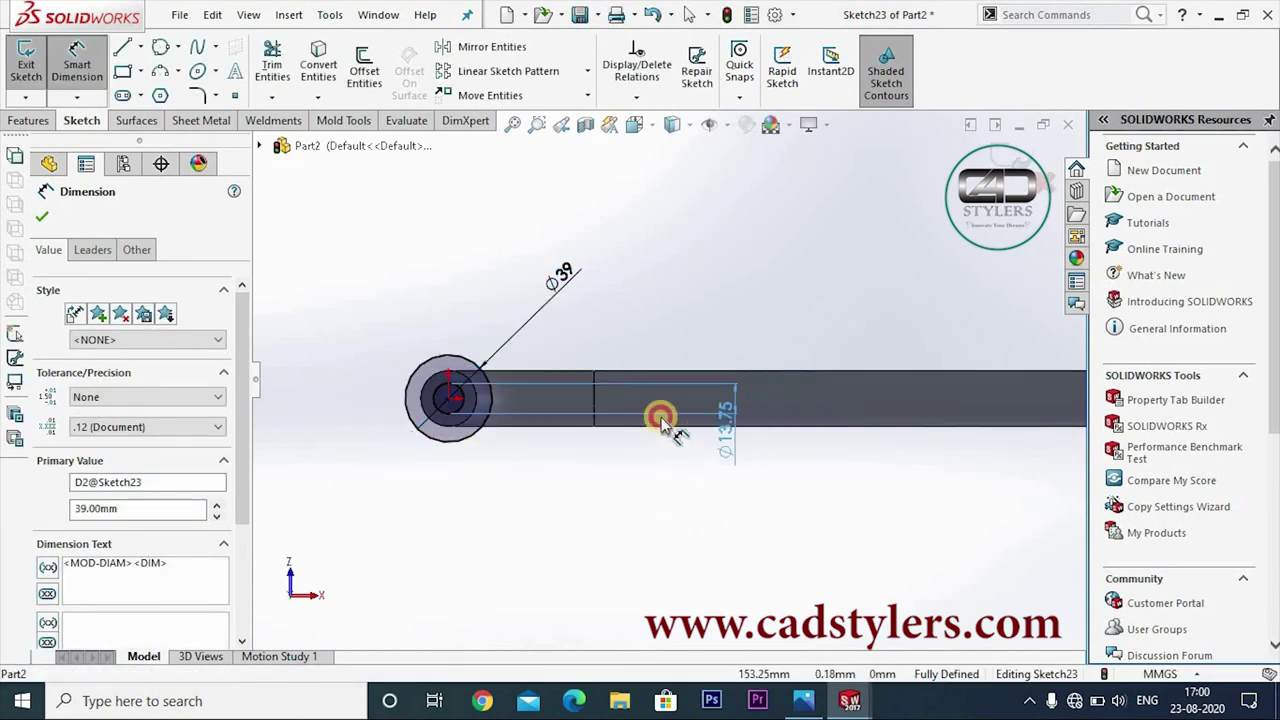
click(565, 402)
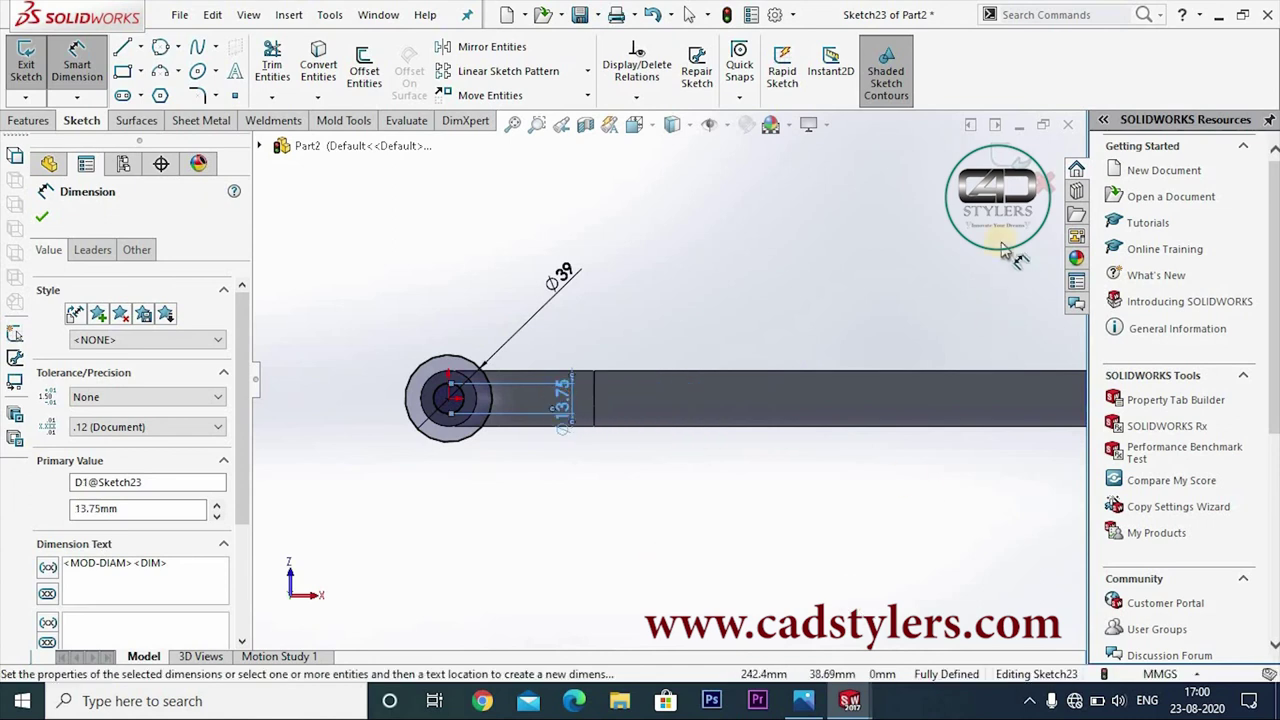
click(1018, 182)
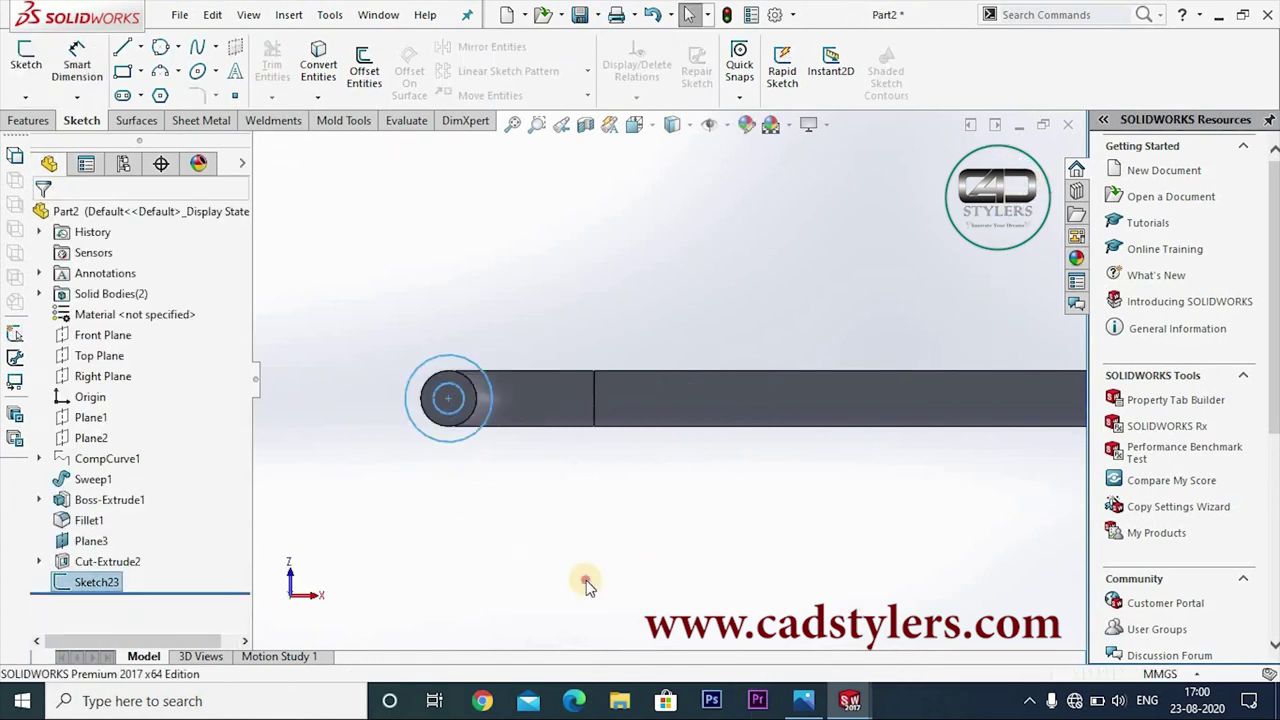
Start an Extruded Boss/Base from Sketch23 and clear its selected contours
click(100, 585)
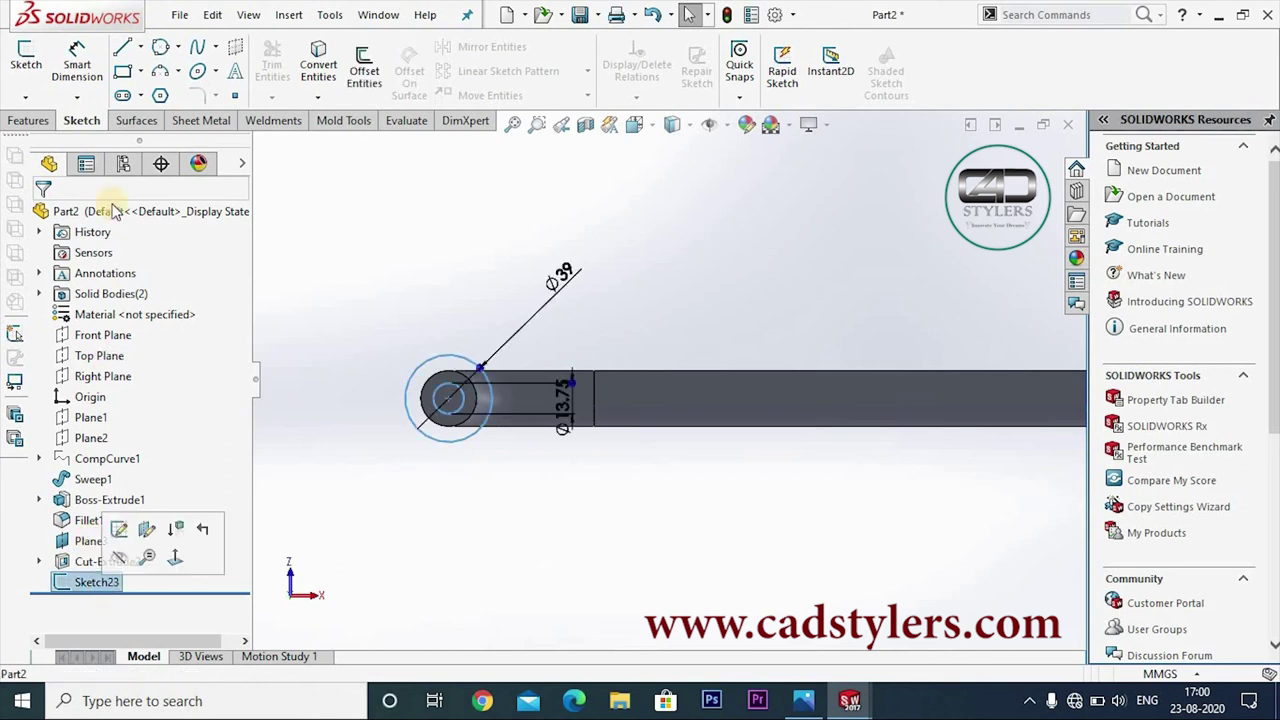
click(26, 120)
click(22, 72)
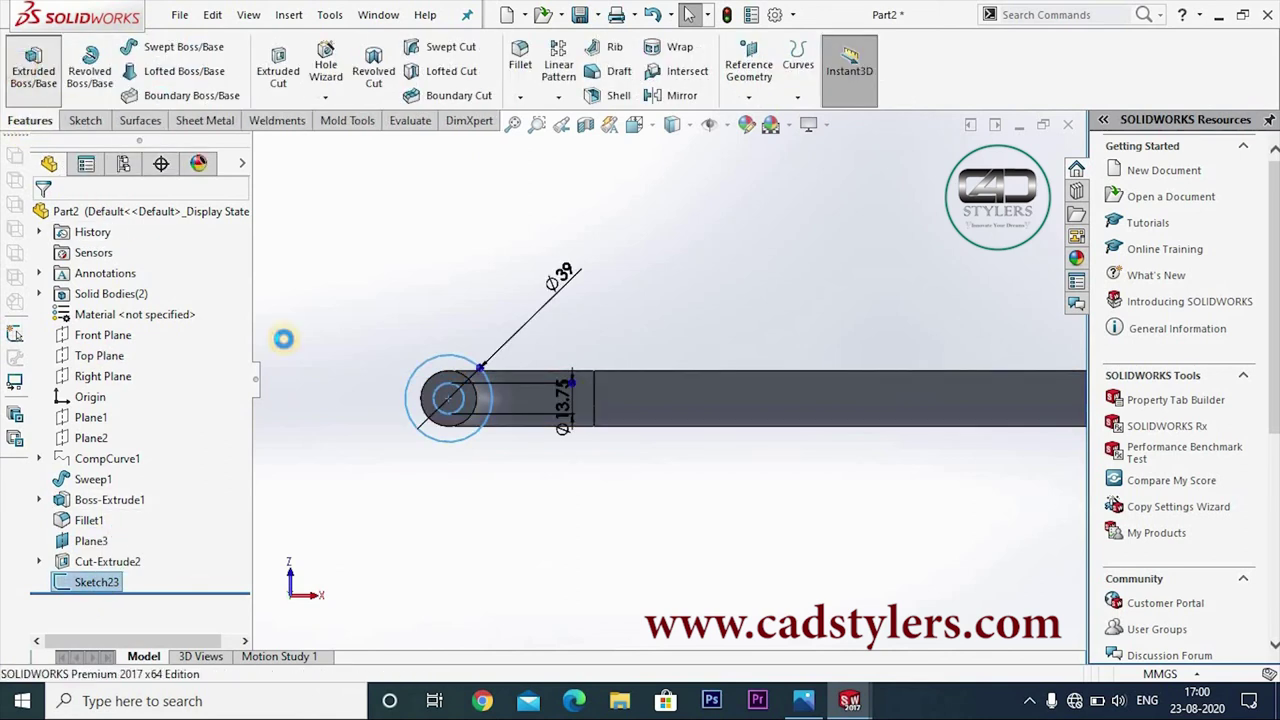
mouse_move(663, 543)
middle_down()
mouse_move(642, 557)
mouse_move(634, 491)
mouse_move(640, 601)
middle_up()
scroll(640, 600, up, 2)
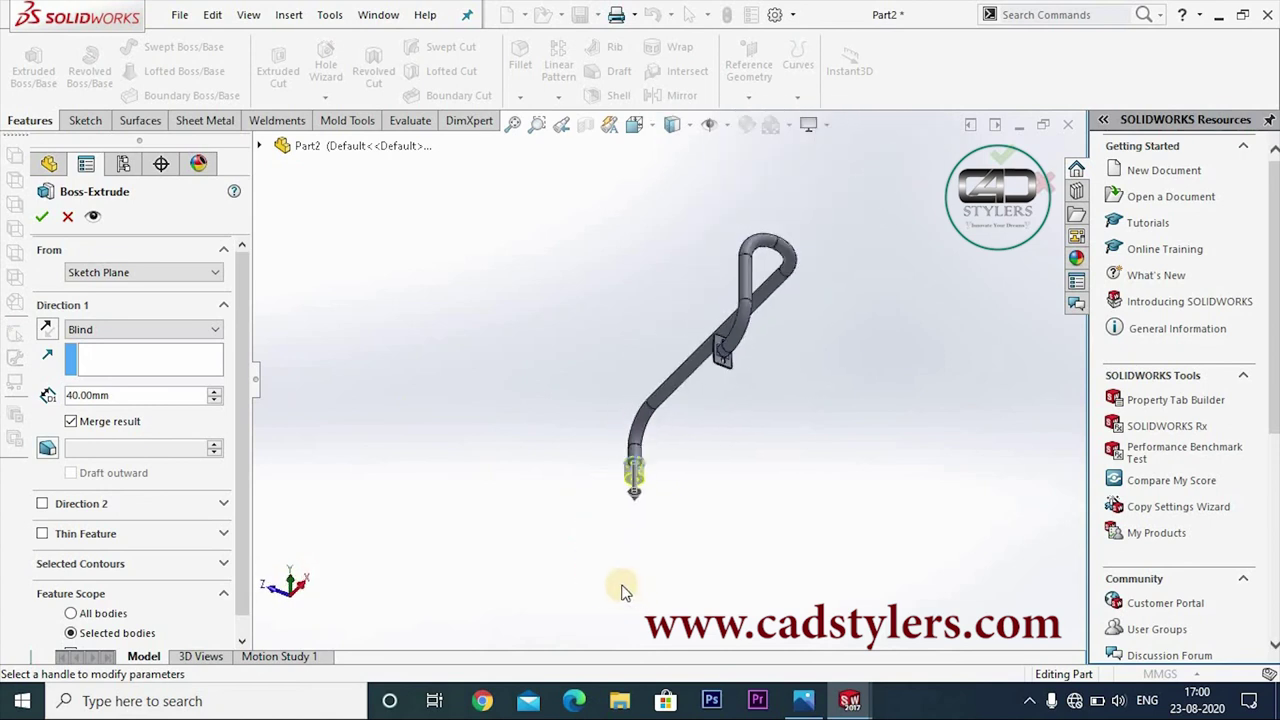
scroll(620, 585, down, 1)
click(100, 563)
right_click(130, 588)
click(180, 601)
Extrude the outer Ø39 ring contour 2 mm to form the flange disc
scroll(720, 368, down, 5)
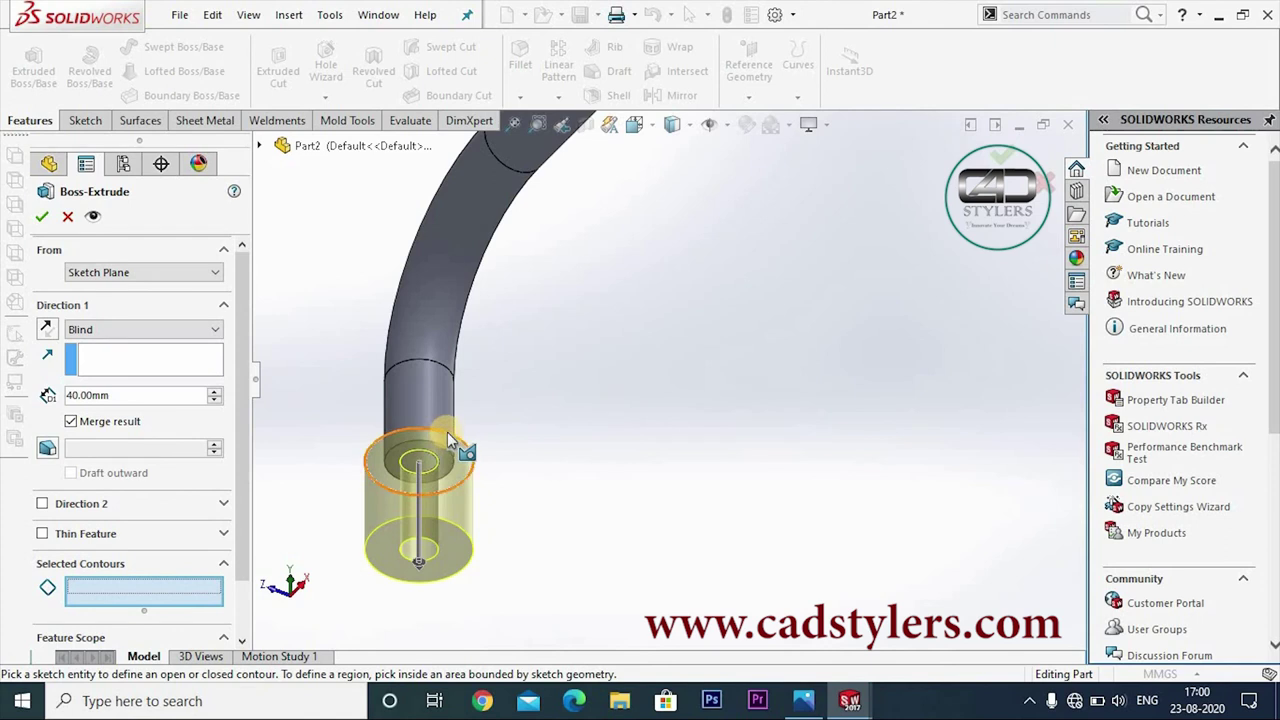
click(449, 440)
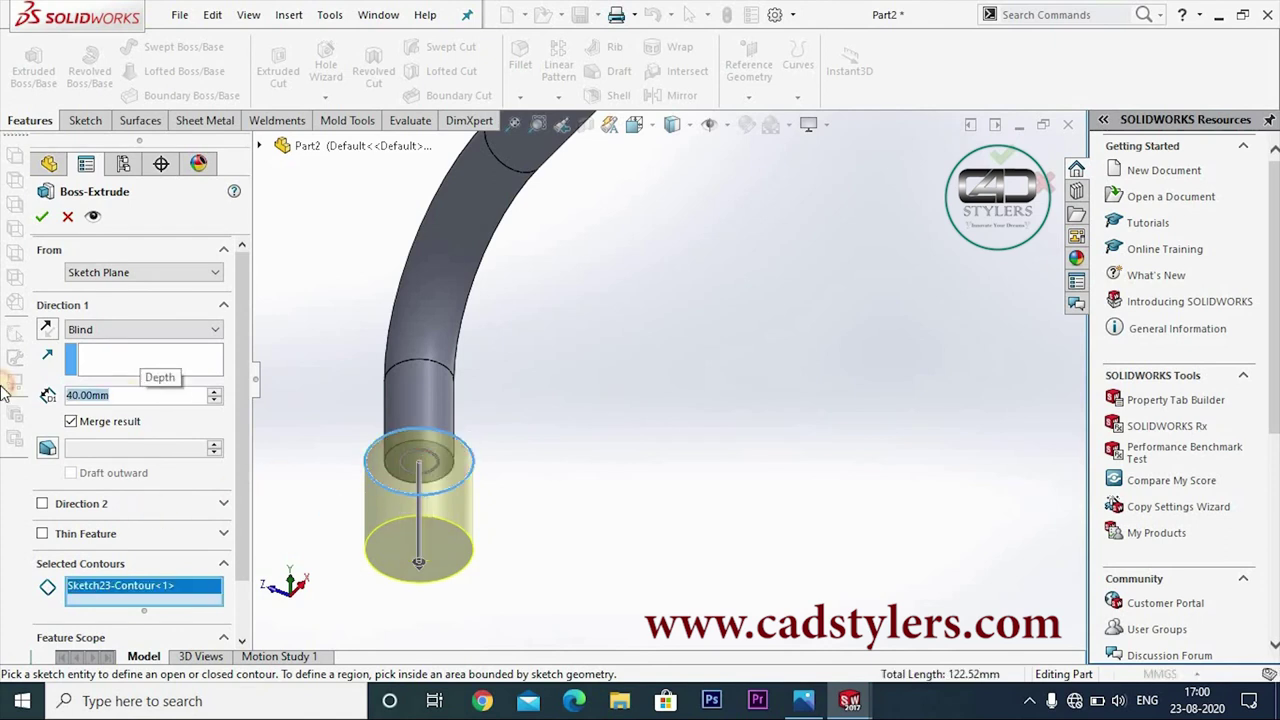
text(2)
key(Return)
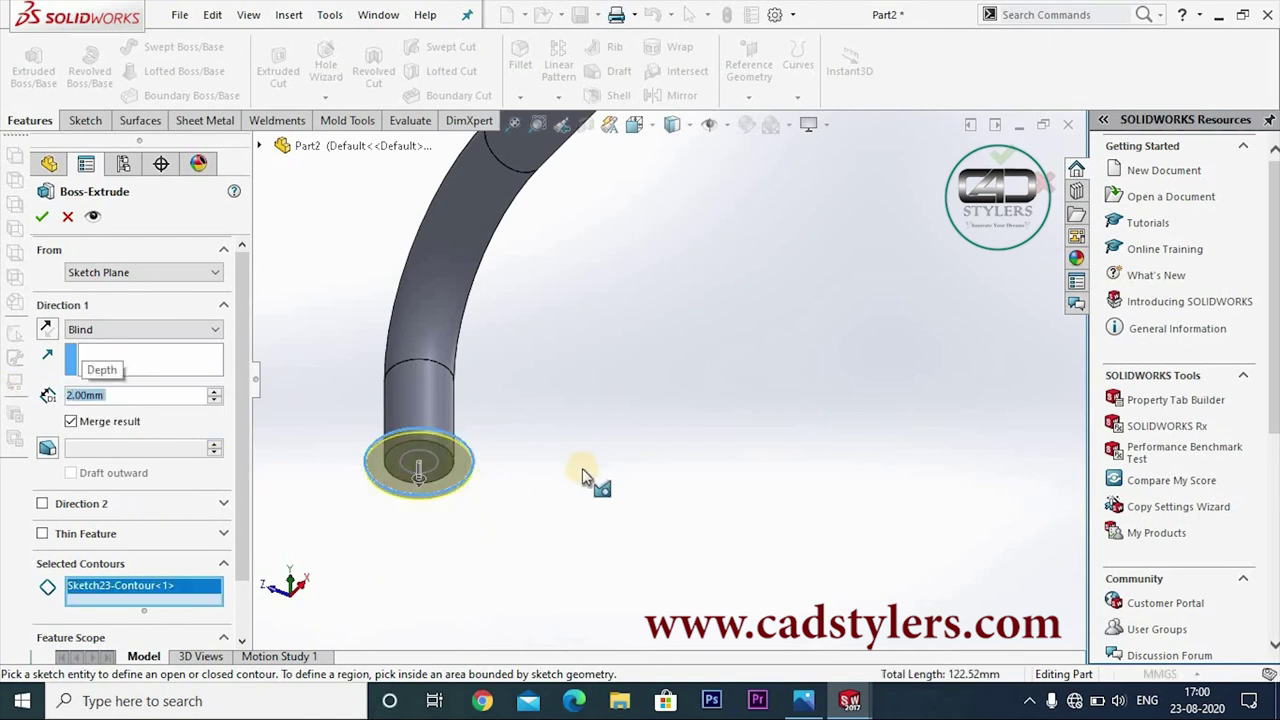
scroll(540, 492, down, 2)
click(42, 216)
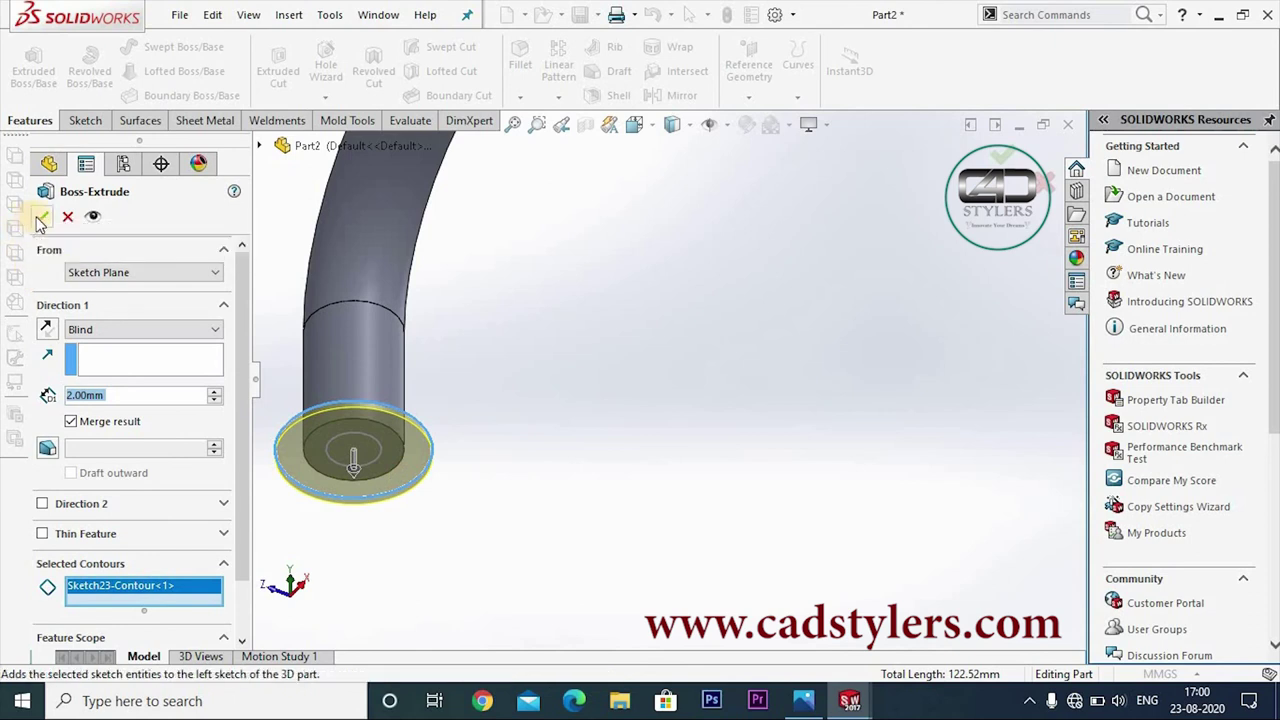
click(585, 502)
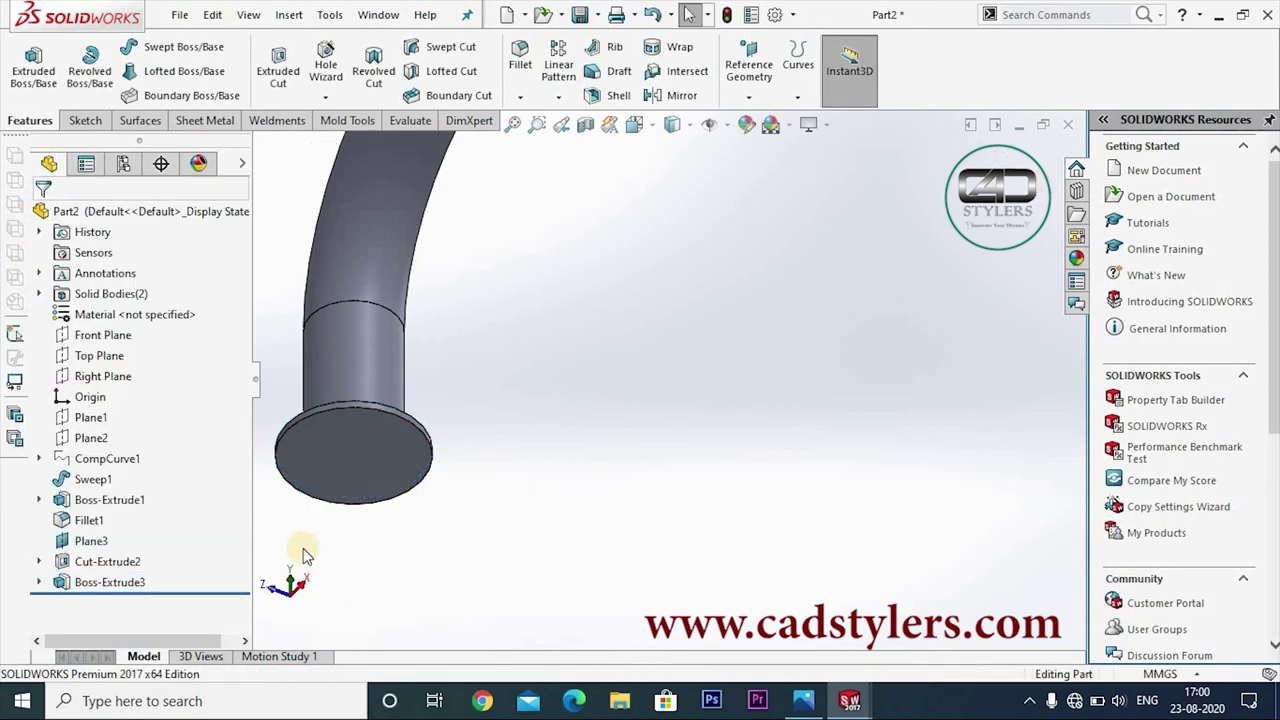
Extrude the inner Ø13.75 contour of Sketch23 39 mm as a cylindrical stub
click(95, 581)
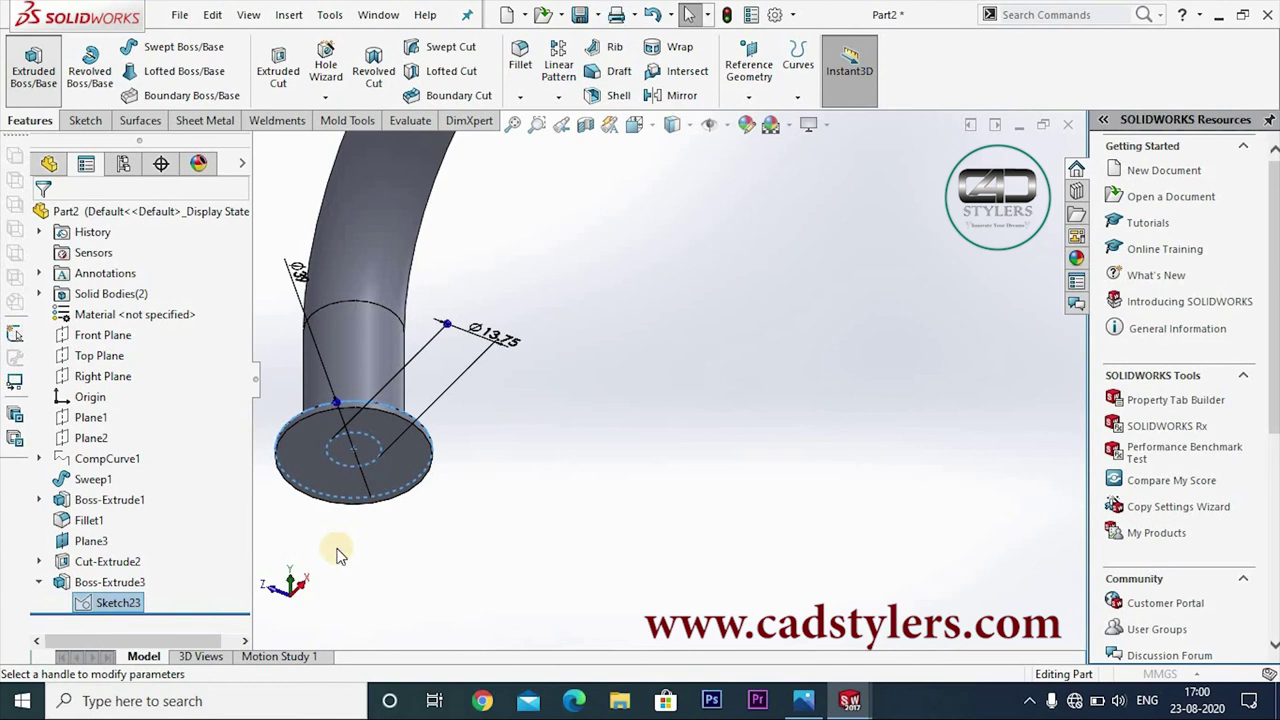
click(112, 556)
click(128, 543)
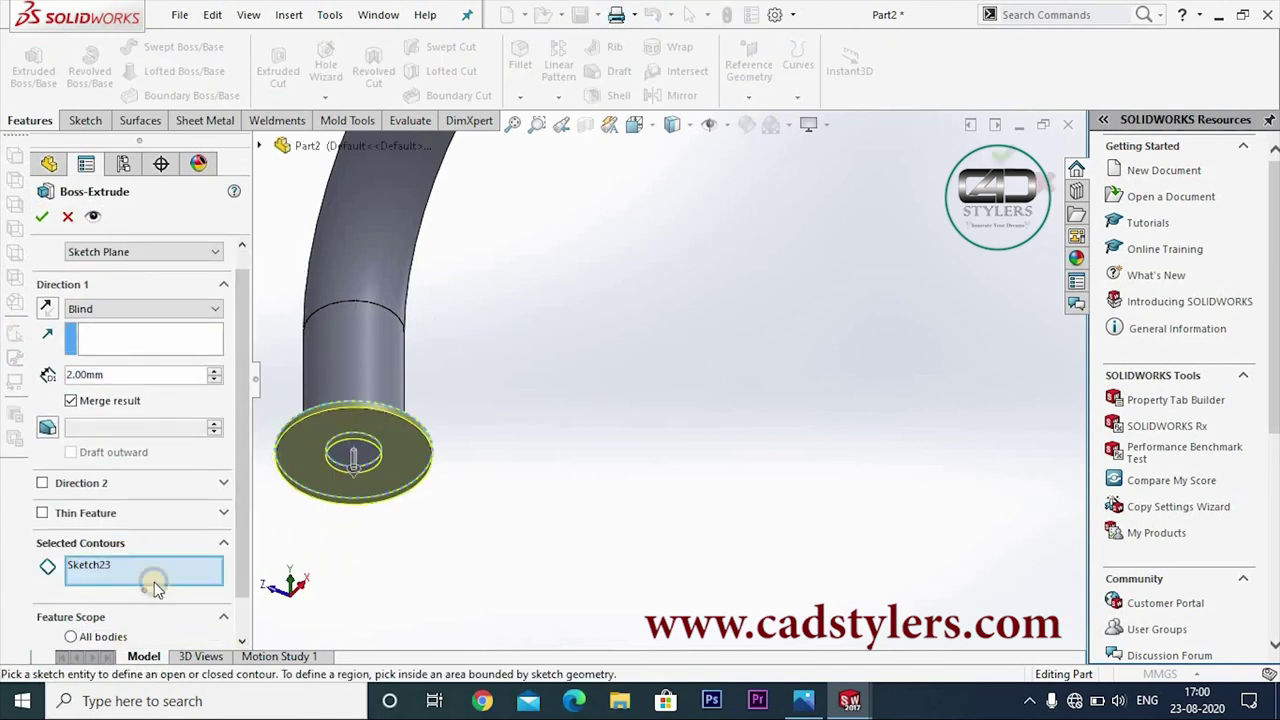
right_click(153, 578)
click(193, 592)
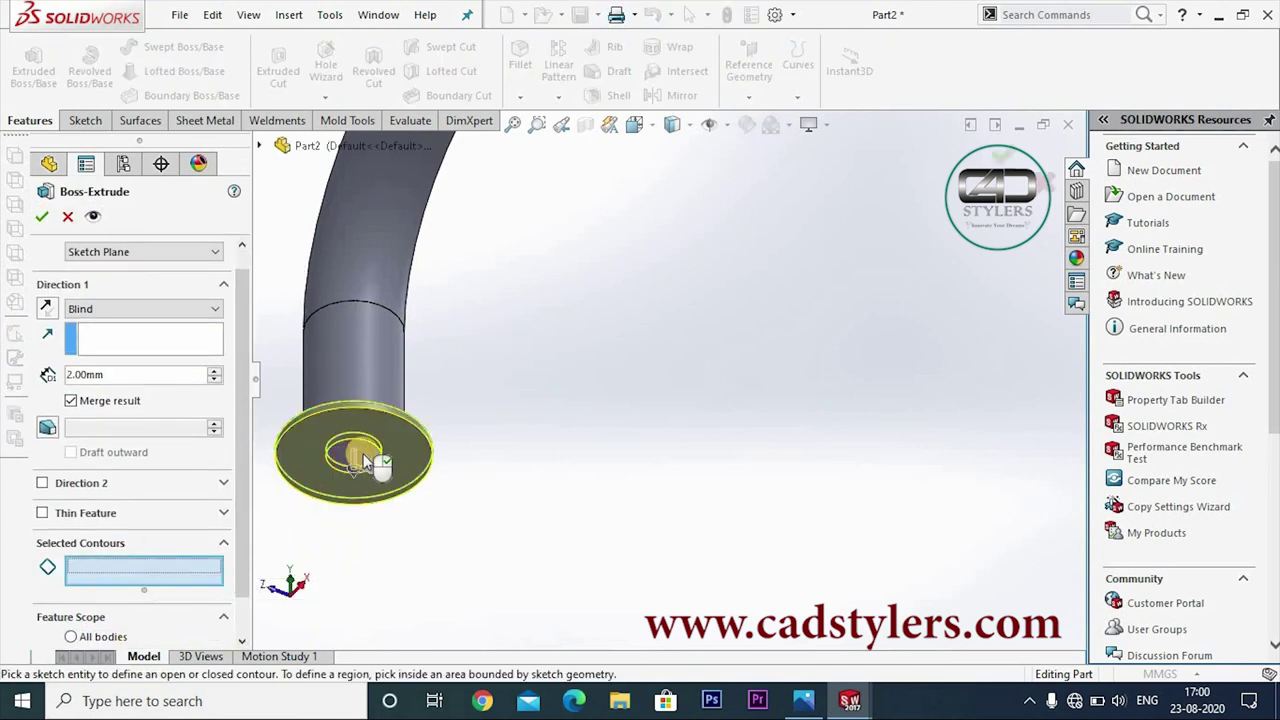
click(372, 436)
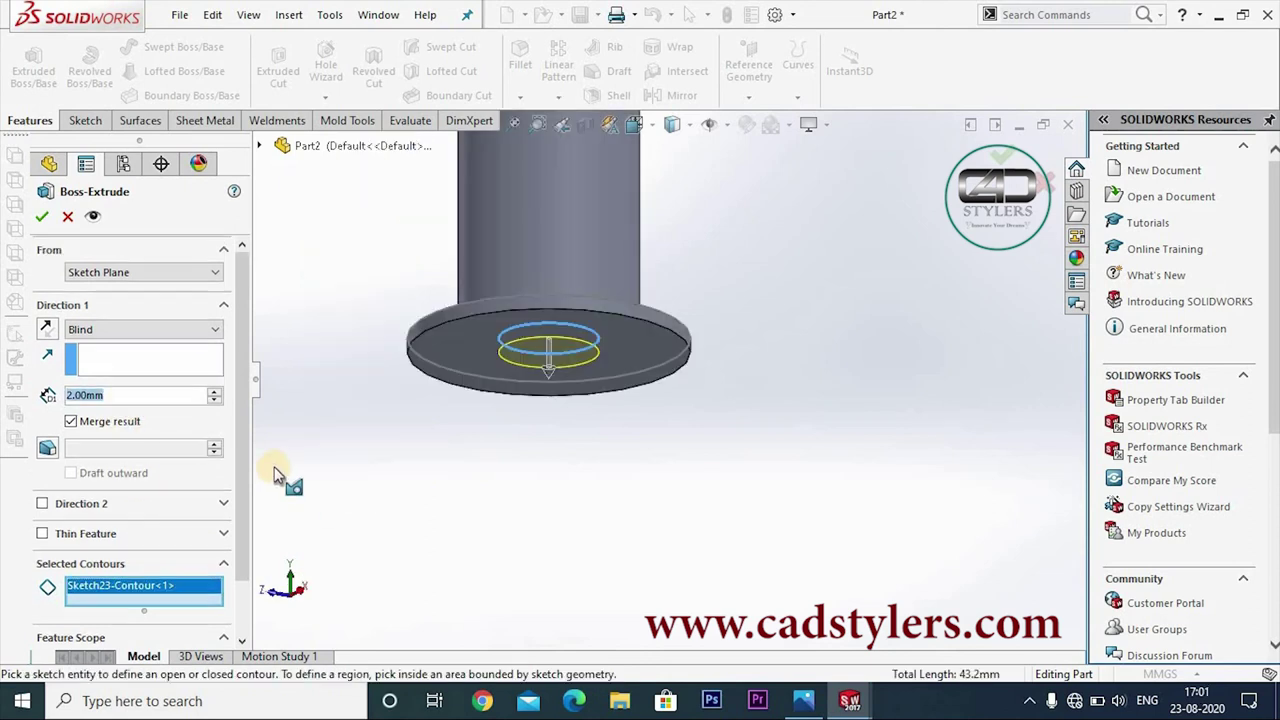
text(39)
key(Return)
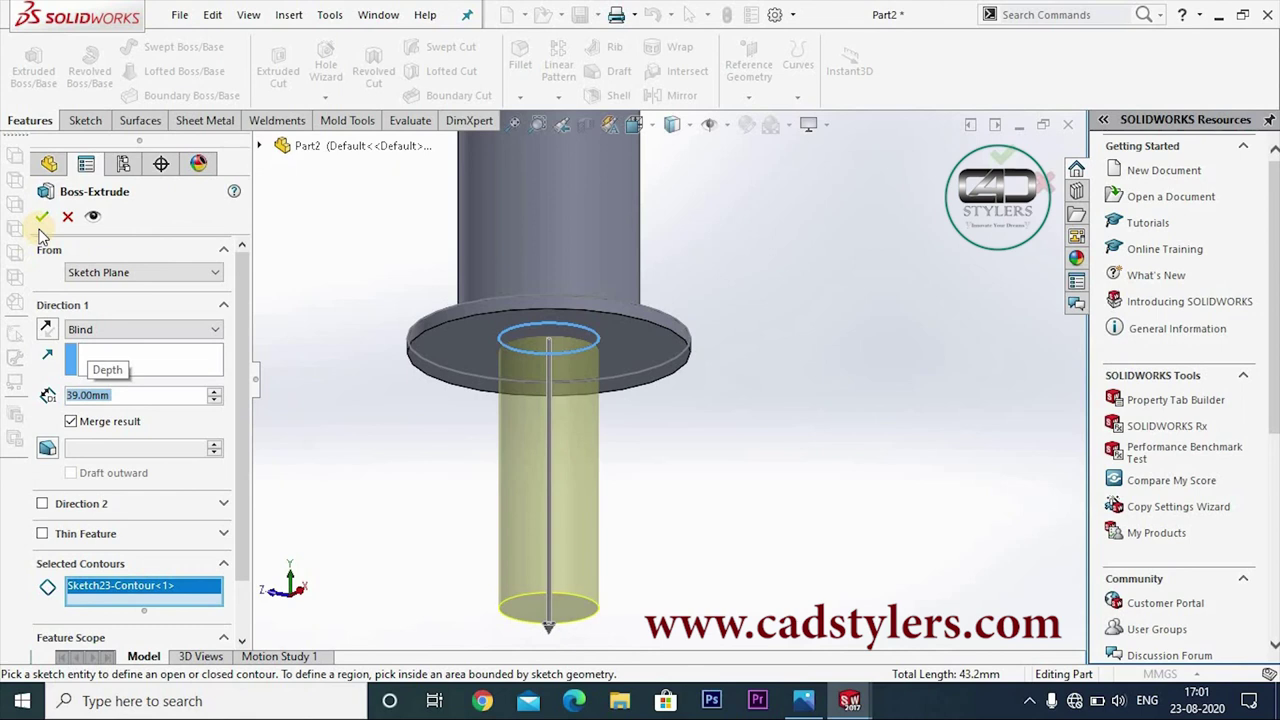
click(41, 216)
Orbit the part and check the chamfer reference image showing 1 mm, 45°
scroll(767, 467, down, 3)
mouse_move(750, 423)
middle_down()
mouse_move(700, 480)
mouse_move(750, 334)
middle_up()
scroll(713, 348, down, 2)
scroll(713, 348, down, 2)
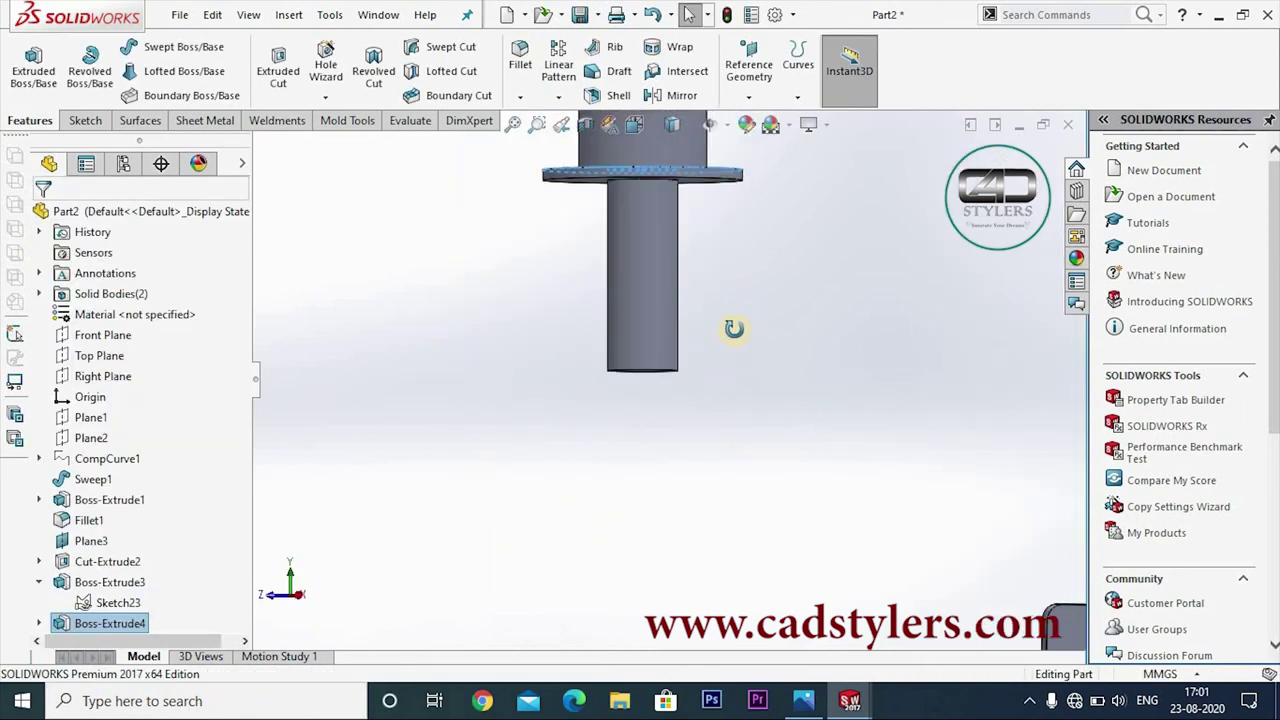
scroll(717, 350, down, 2)
scroll(717, 350, down, 2)
click(800, 590)
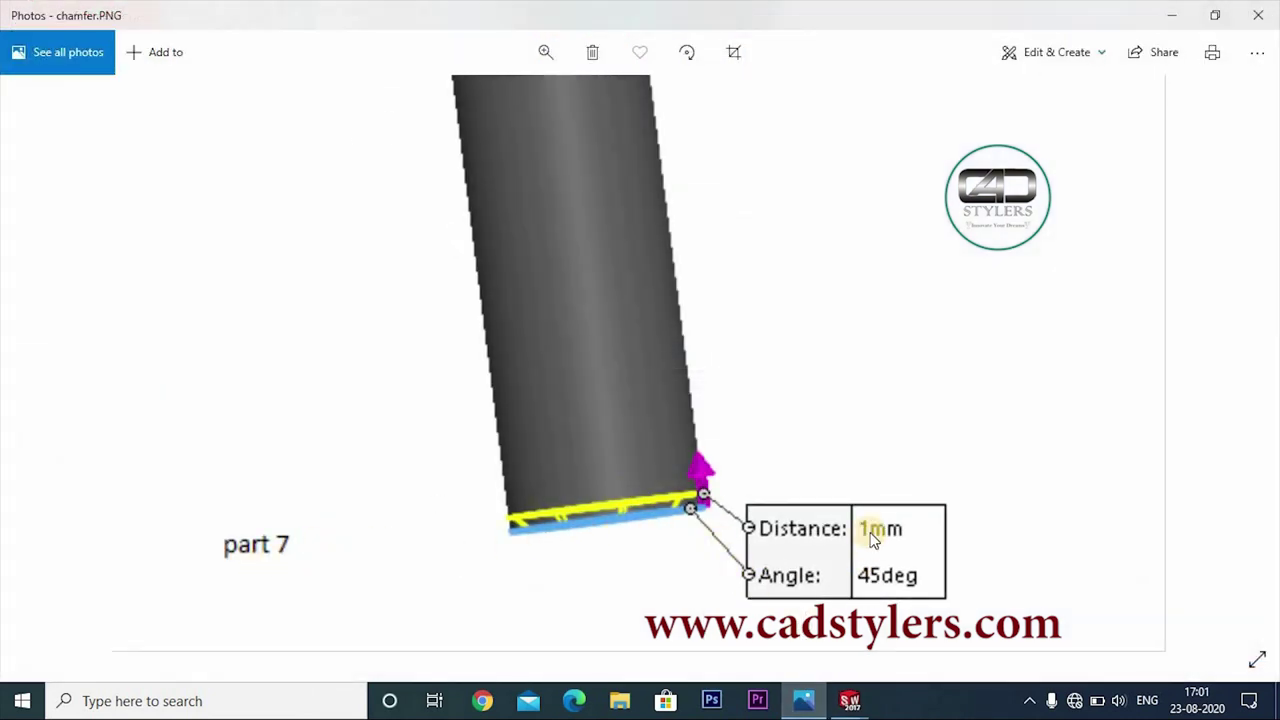
click(805, 695)
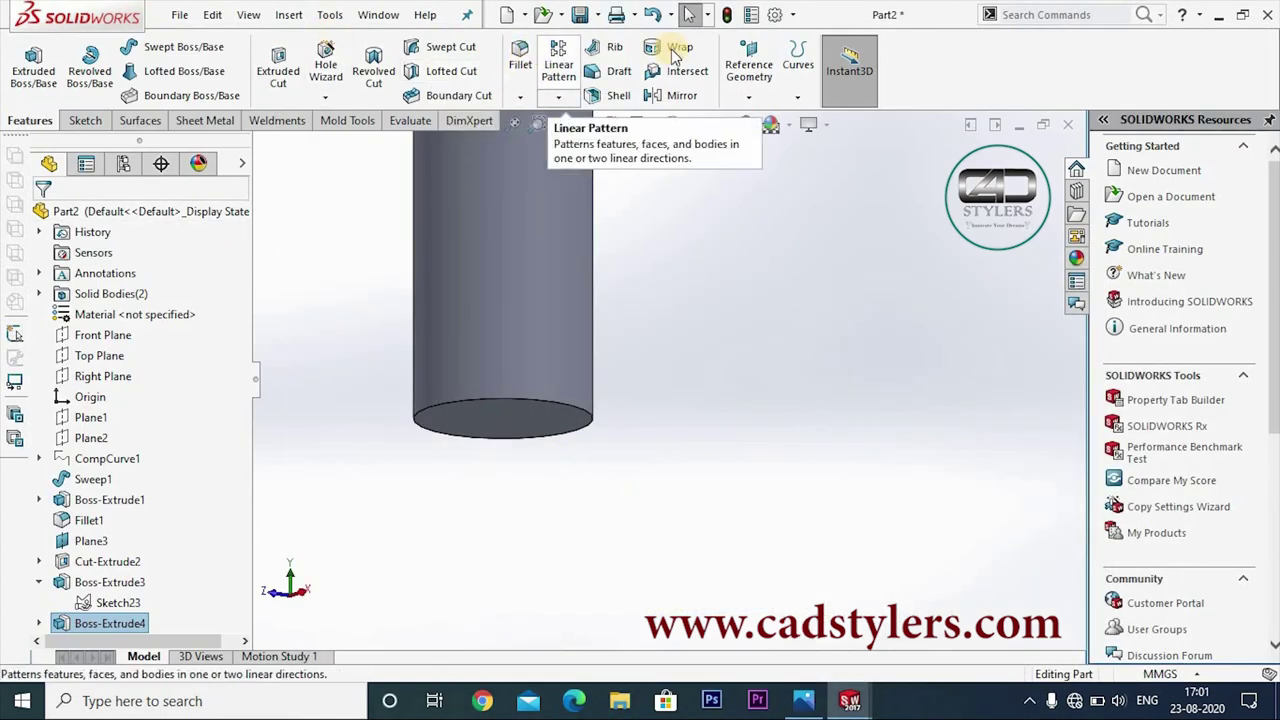
Chamfer the stub's bottom end edge at 1 mm distance and 45°
click(520, 96)
click(535, 139)
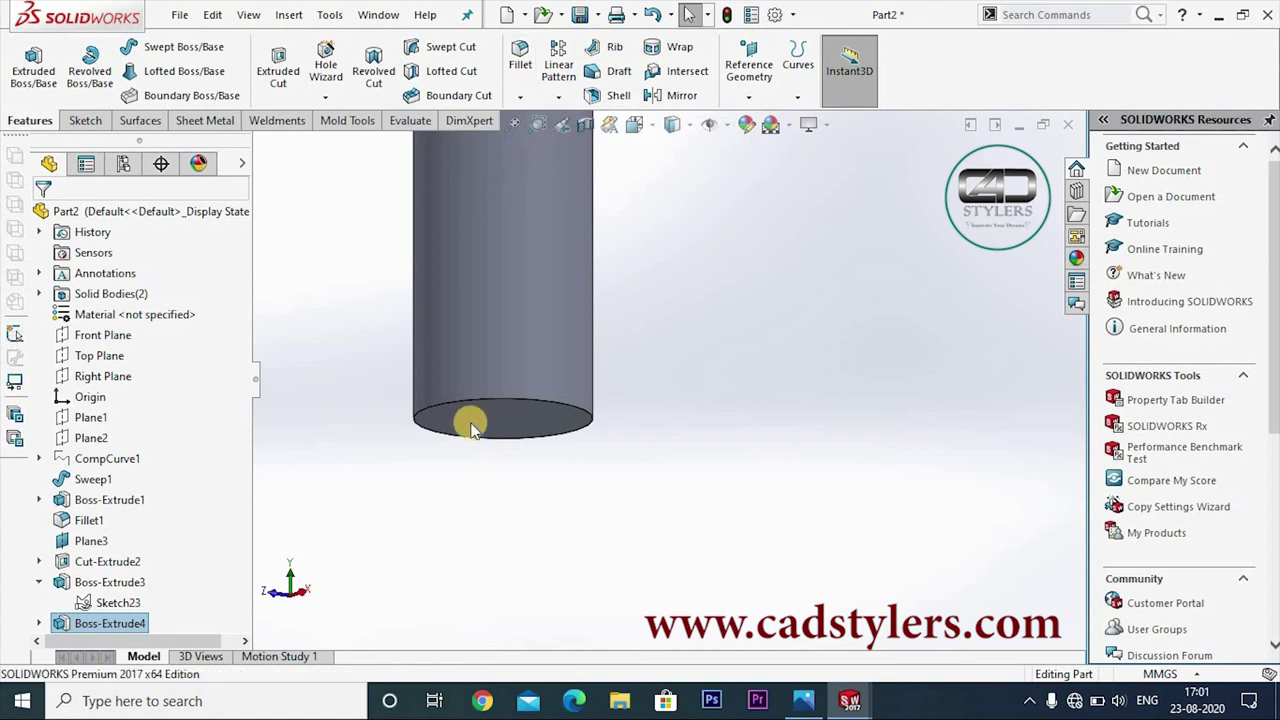
click(476, 402)
double_click(111, 596)
text(1)
key(Return)
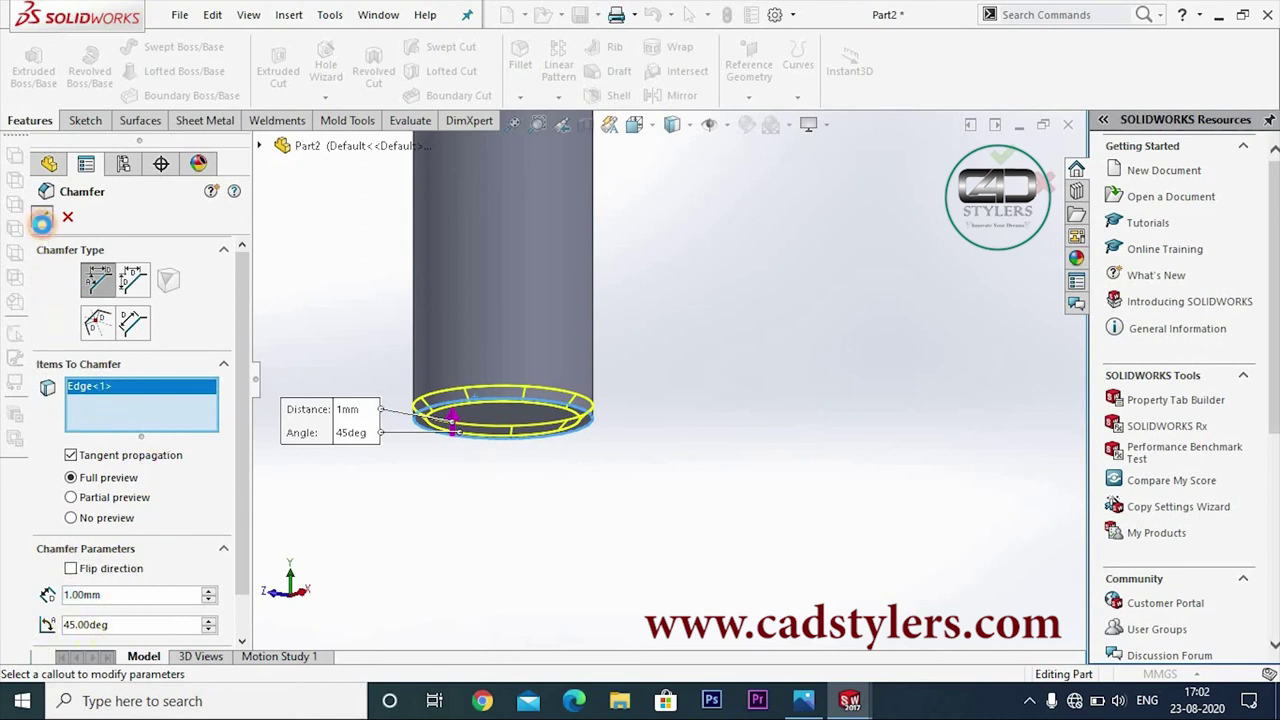
click(41, 222)
scroll(737, 391, down, 5)
scroll(697, 460, up, 5)
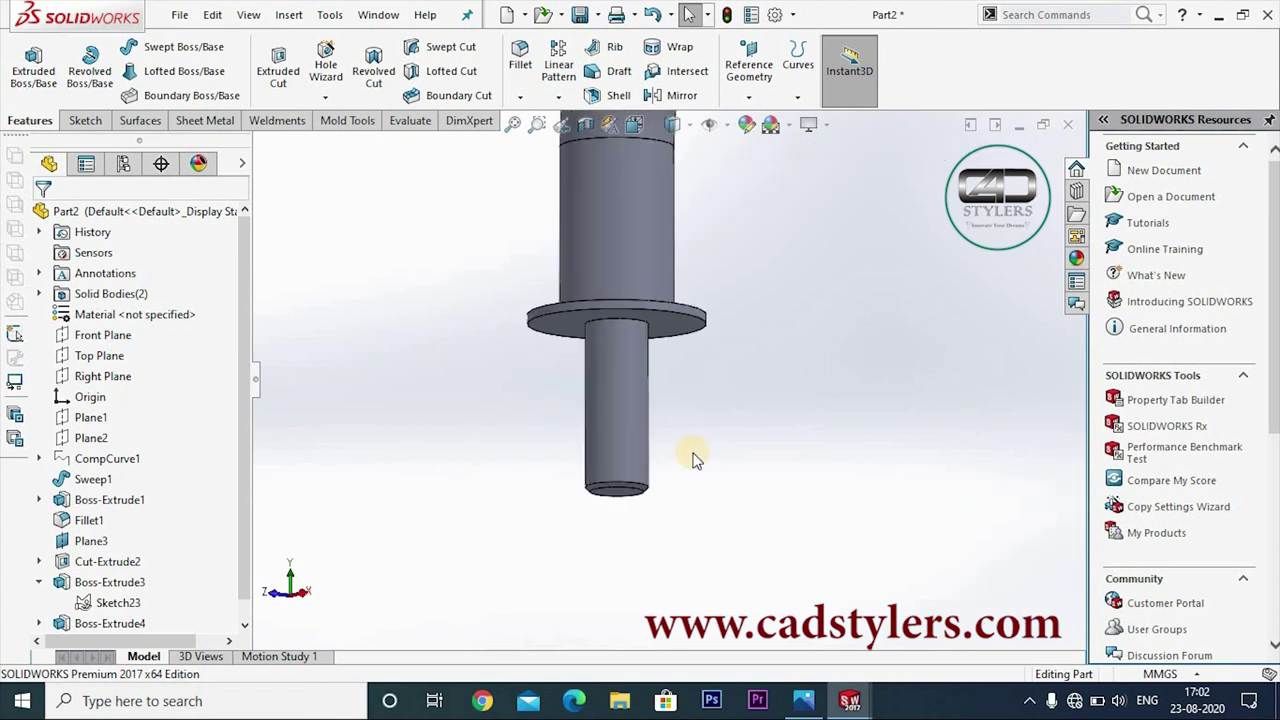
scroll(697, 460, down, 2)
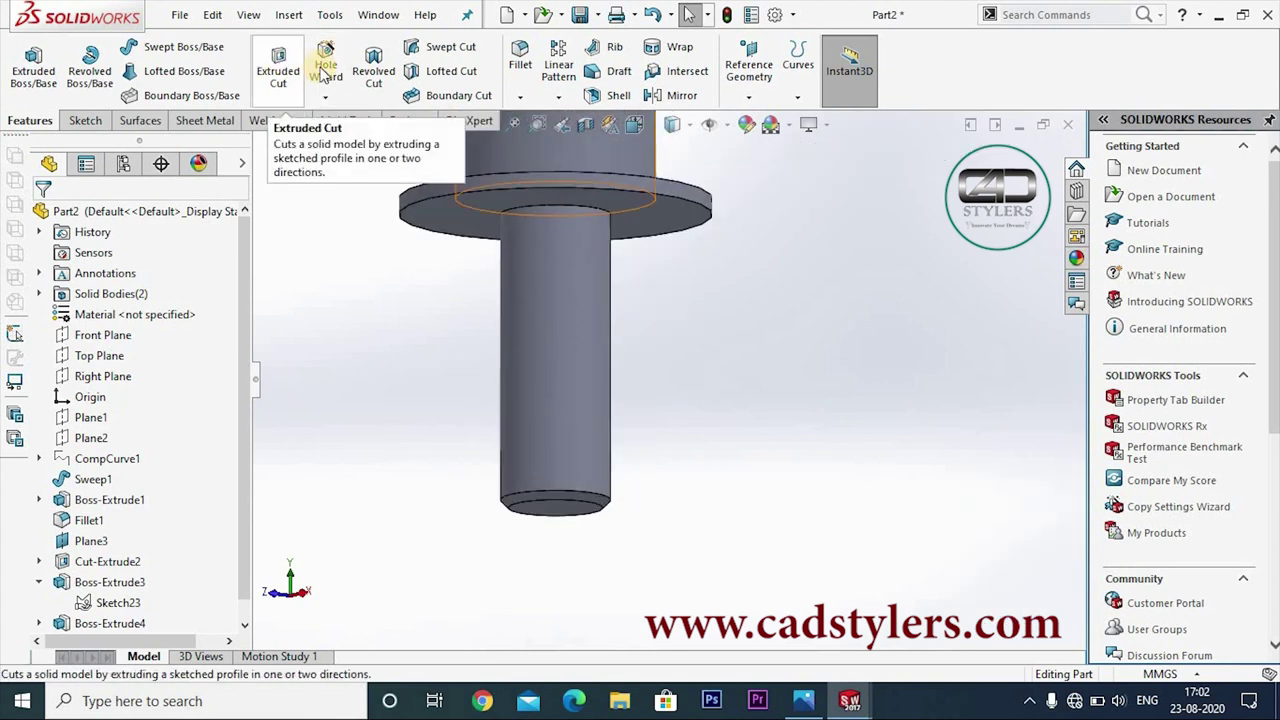
Set up an M14x1.5 thread from the stub's bottom edge up to the flange underside
click(325, 97)
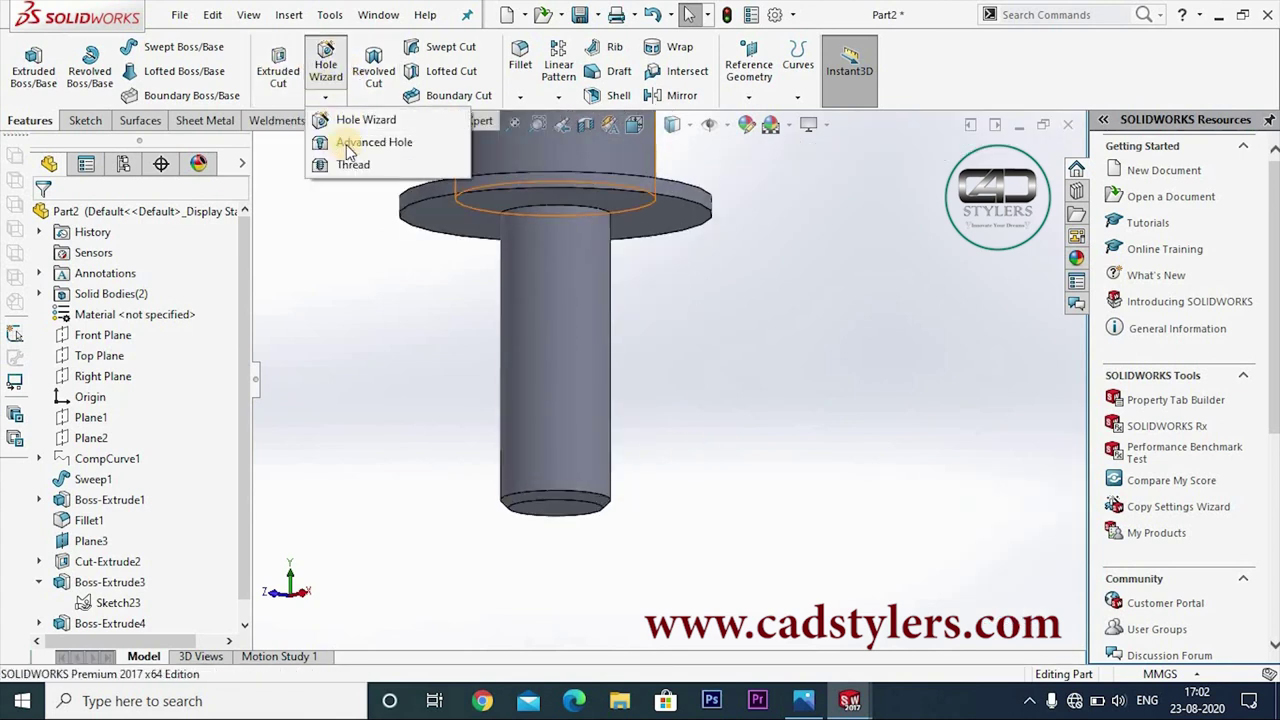
click(350, 166)
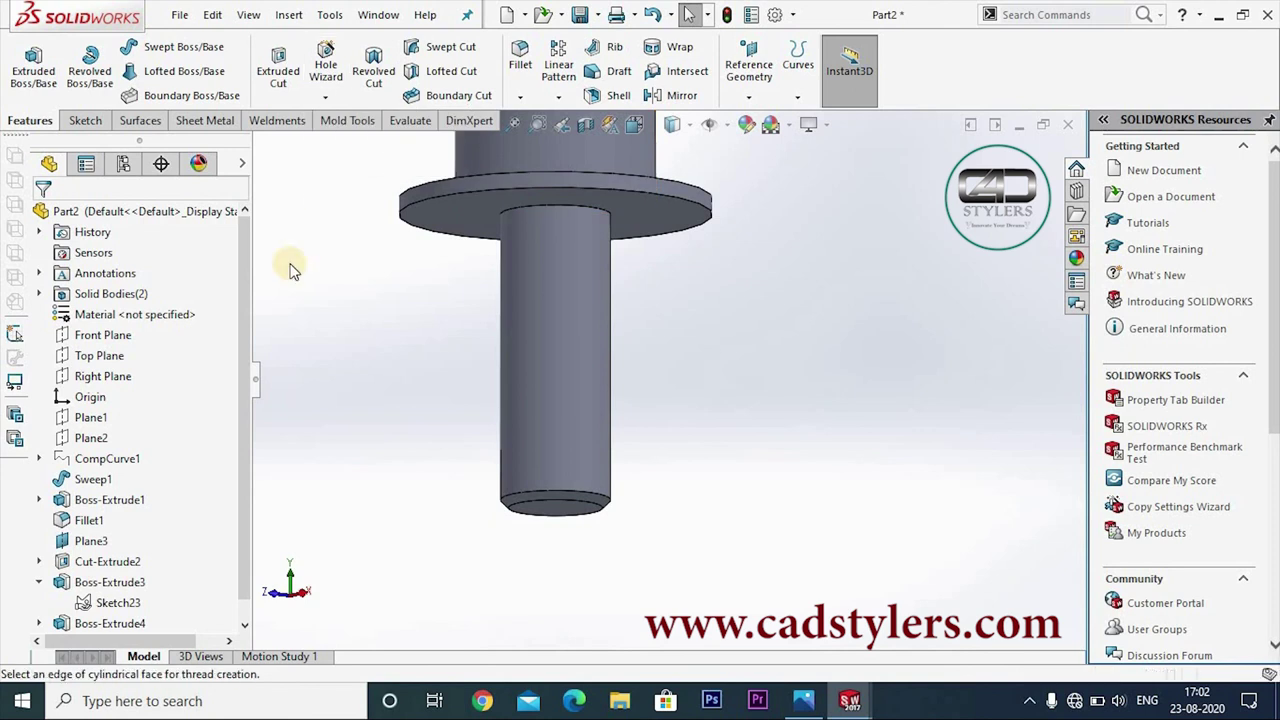
click(728, 376)
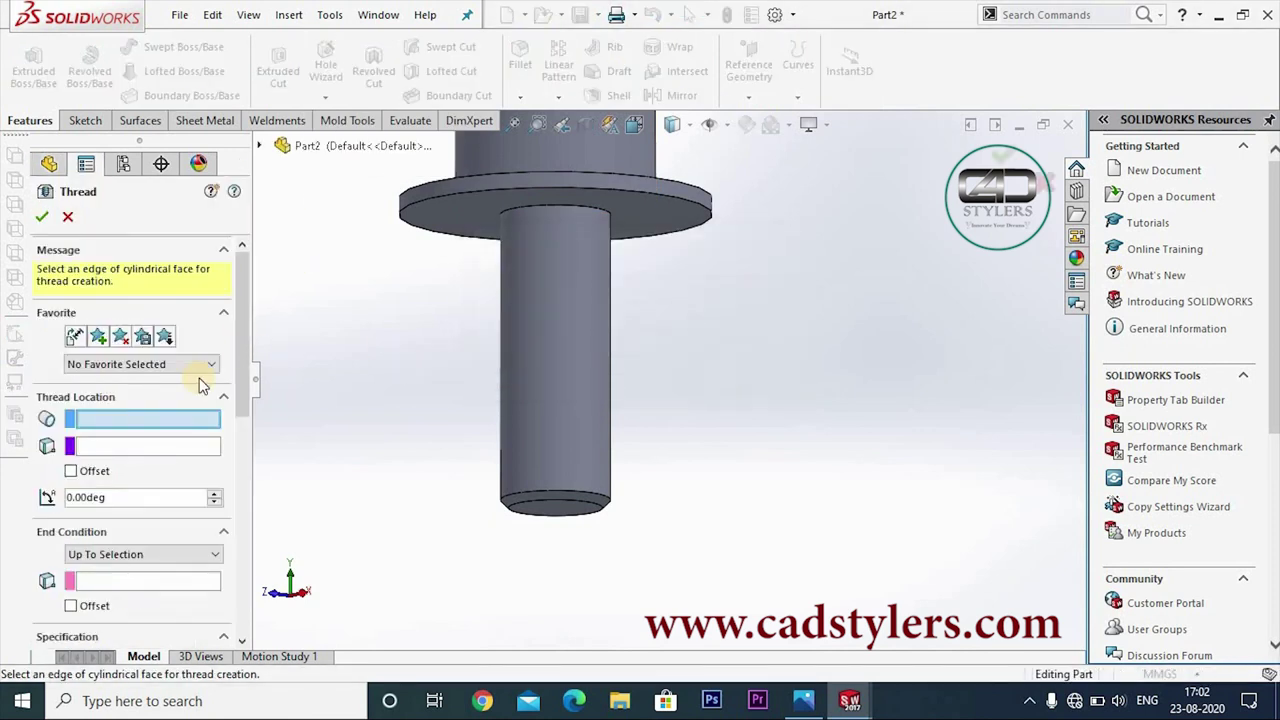
click(588, 497)
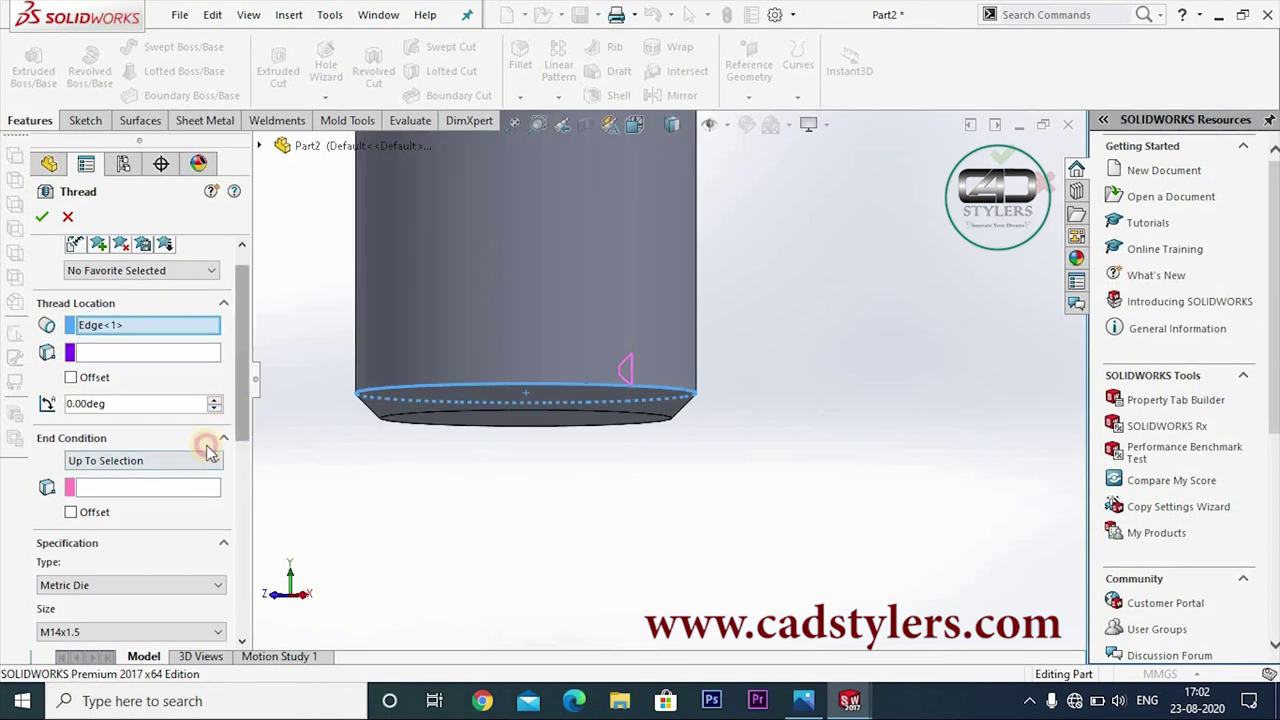
scroll(206, 443, down, 3)
click(112, 368)
scroll(623, 514, up, 3)
mouse_move(623, 514)
middle_down()
mouse_move(707, 245)
mouse_move(686, 186)
middle_up()
click(686, 186)
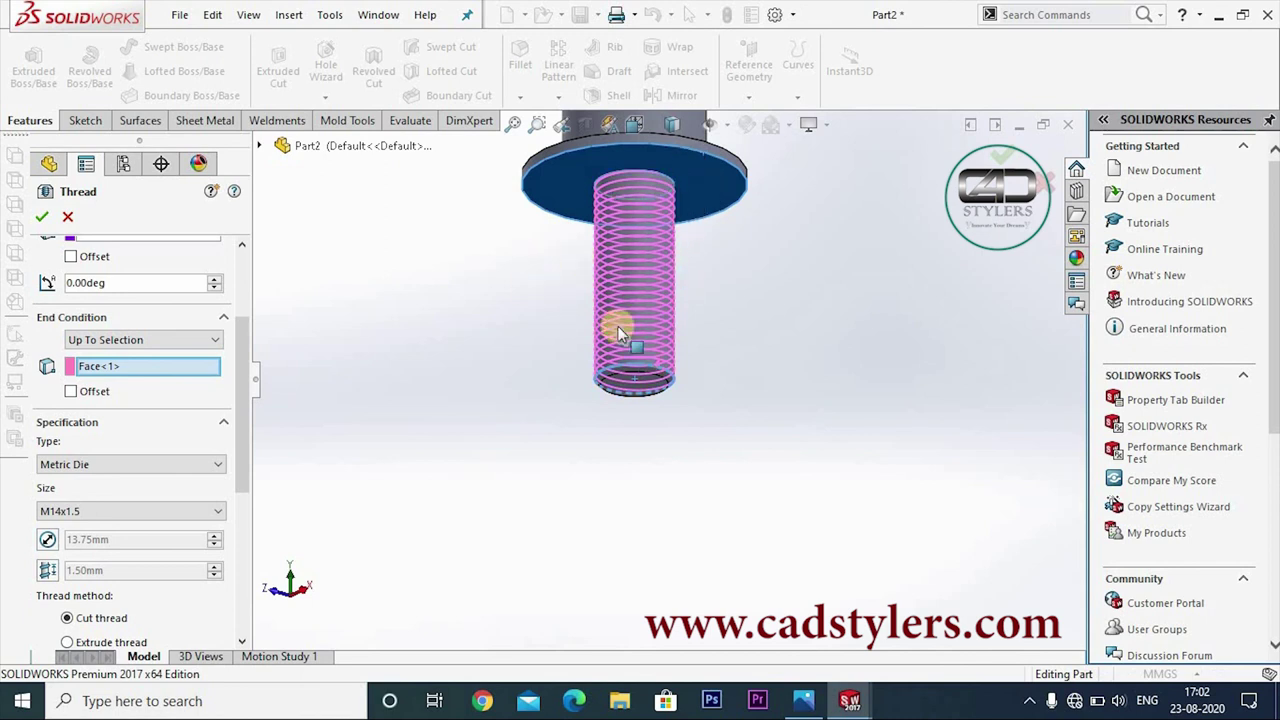
scroll(242, 404, down, 3)
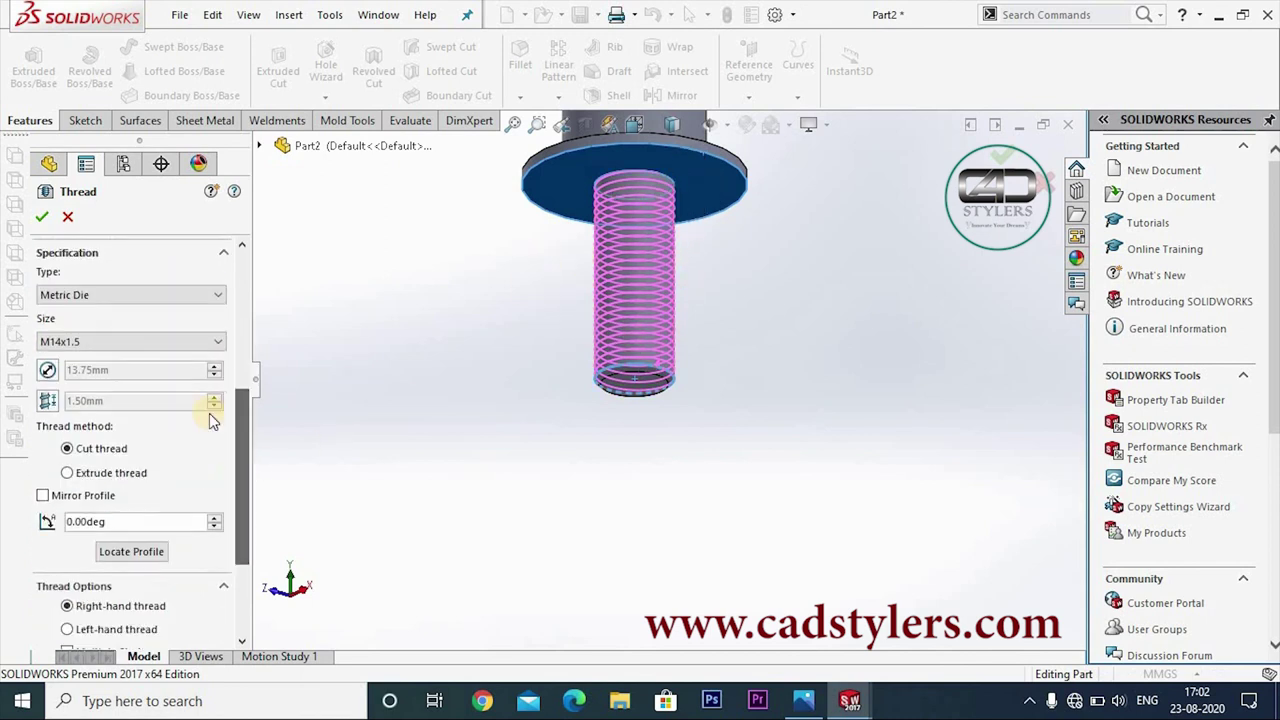
click(88, 345)
scroll(84, 380, up, 1)
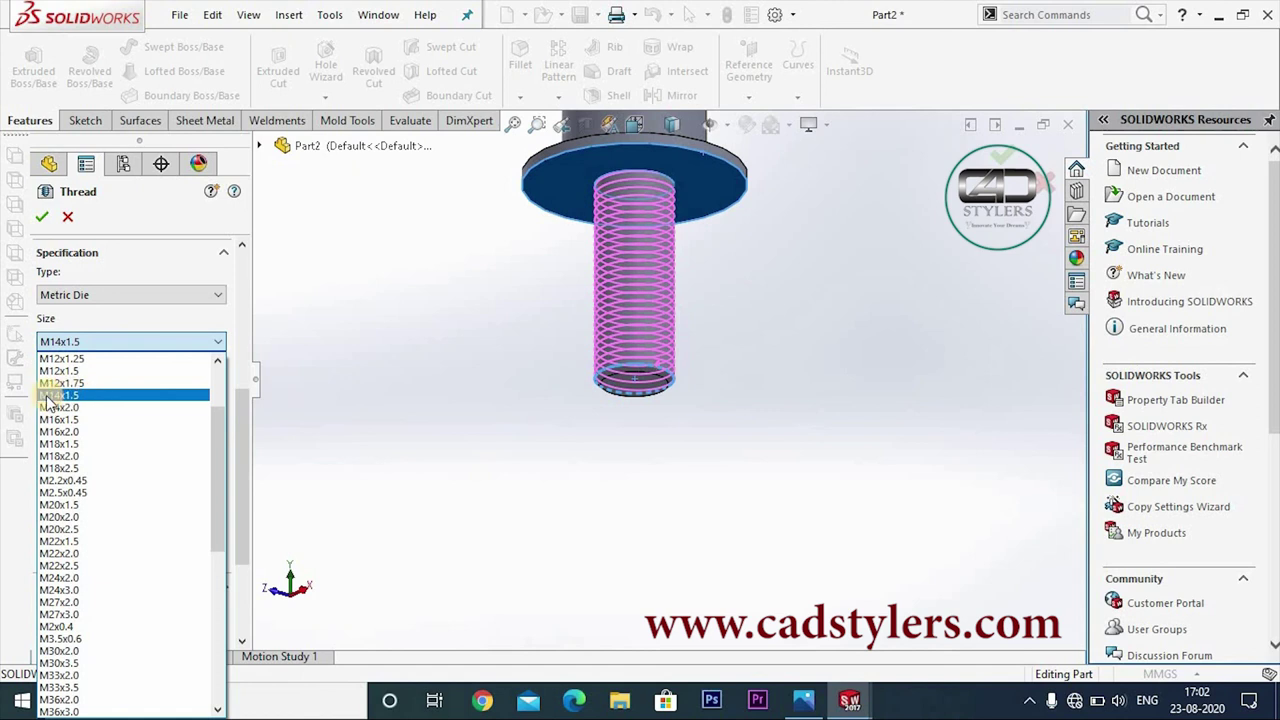
click(52, 397)
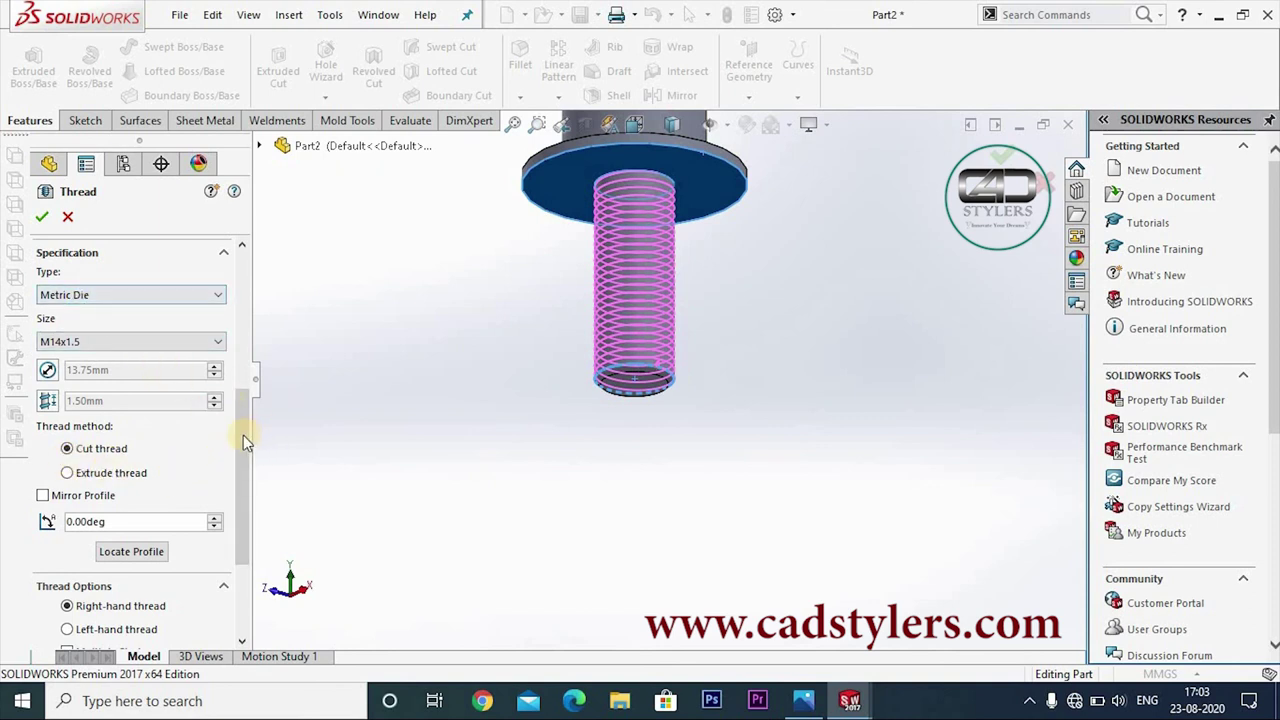
mouse_move(241, 442)
mouse_down()
mouse_move(237, 458)
mouse_move(249, 329)
mouse_up()
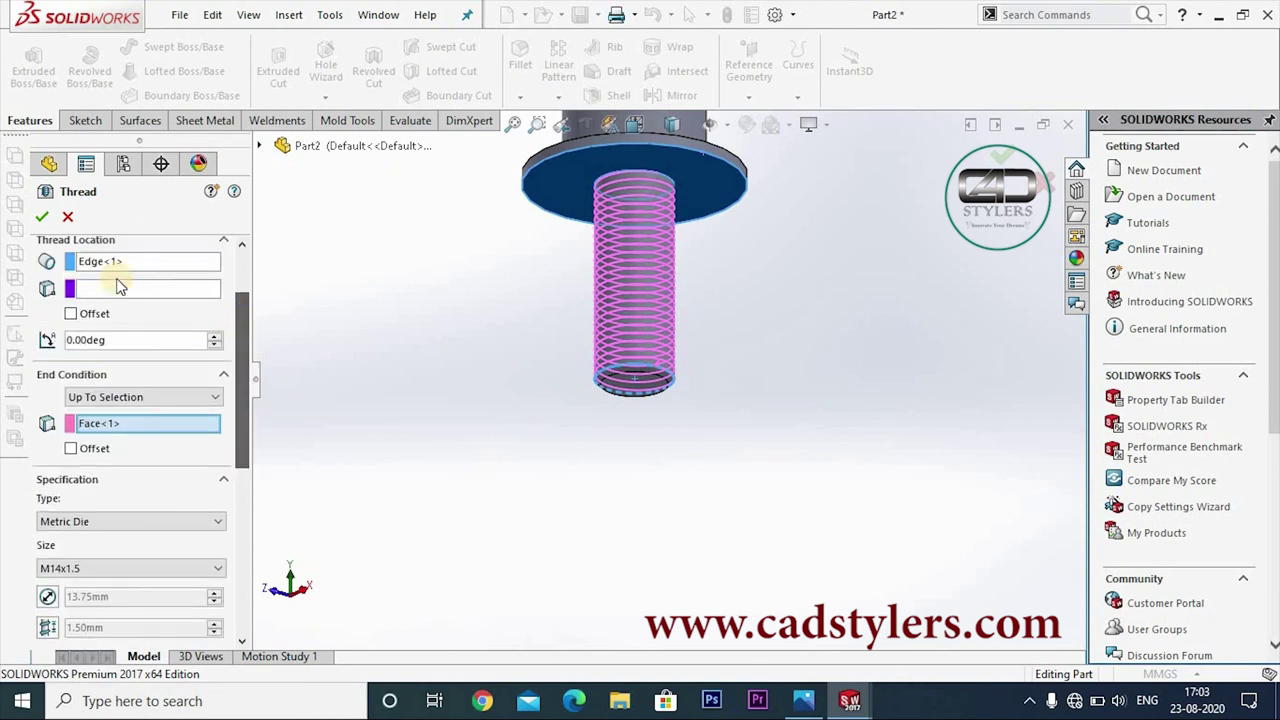
Accept the M14x1.5 Thread1 and zoom in to inspect the cut grooves
click(42, 219)
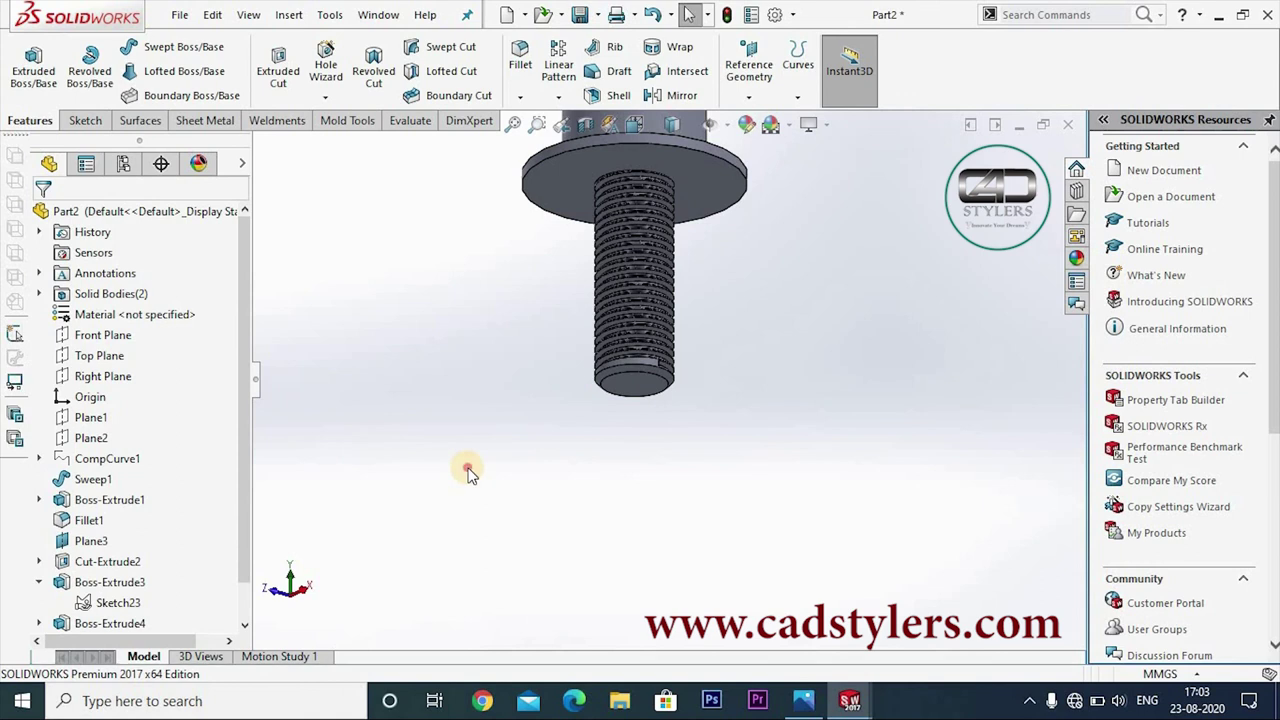
scroll(680, 380, down, 2)
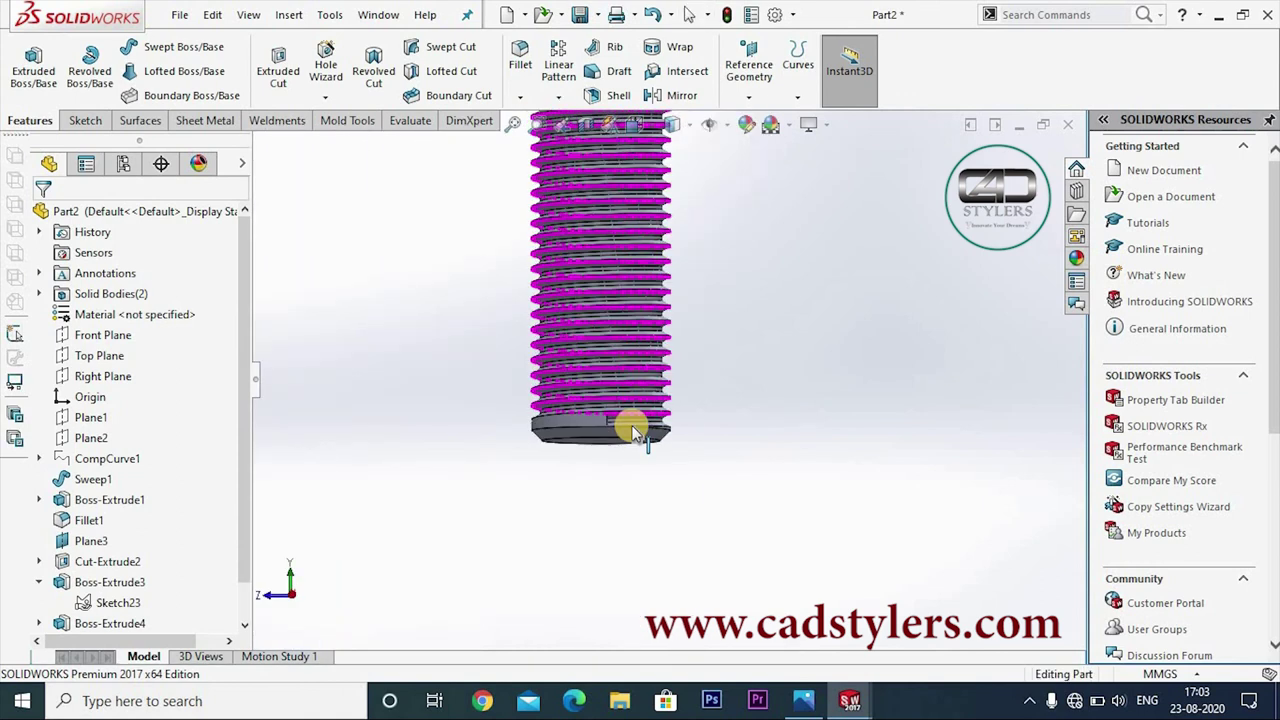
scroll(620, 440, down, 4)
scroll(486, 449, down, 2)
scroll(666, 409, down, 2)
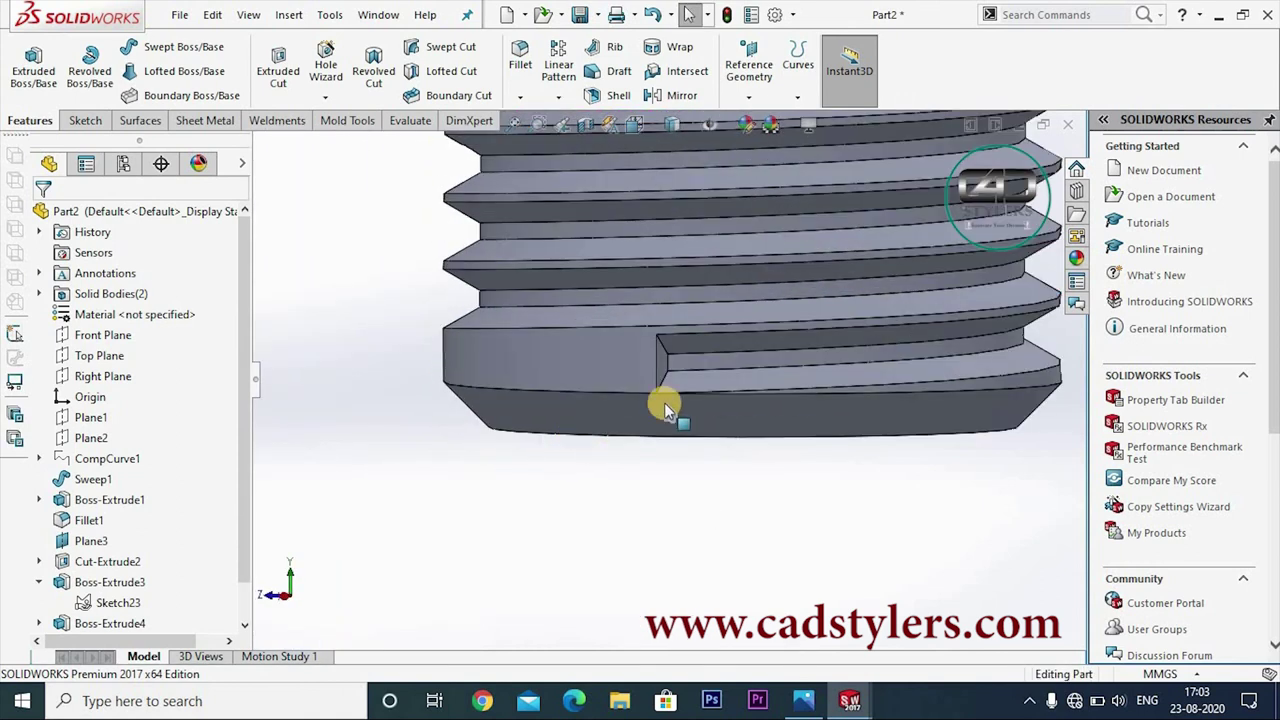
scroll(703, 323, down, 2)
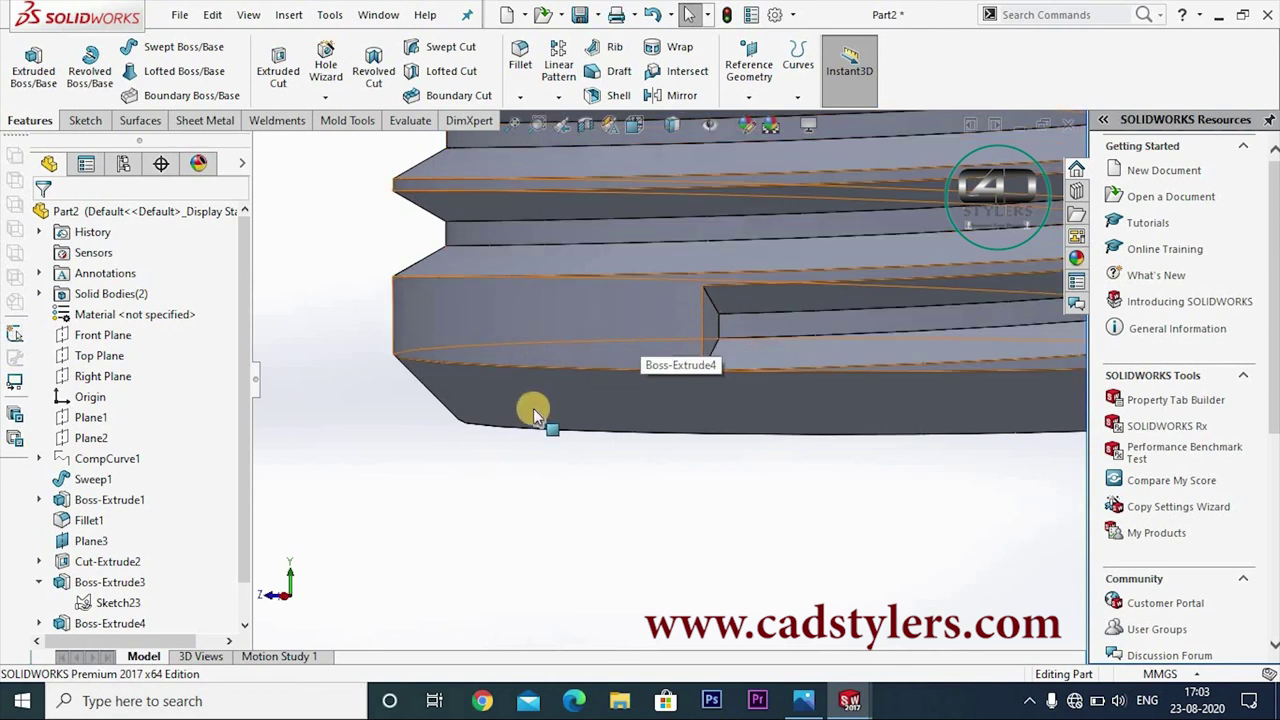
scroll(530, 415, up, 3)
scroll(537, 412, up, 2)
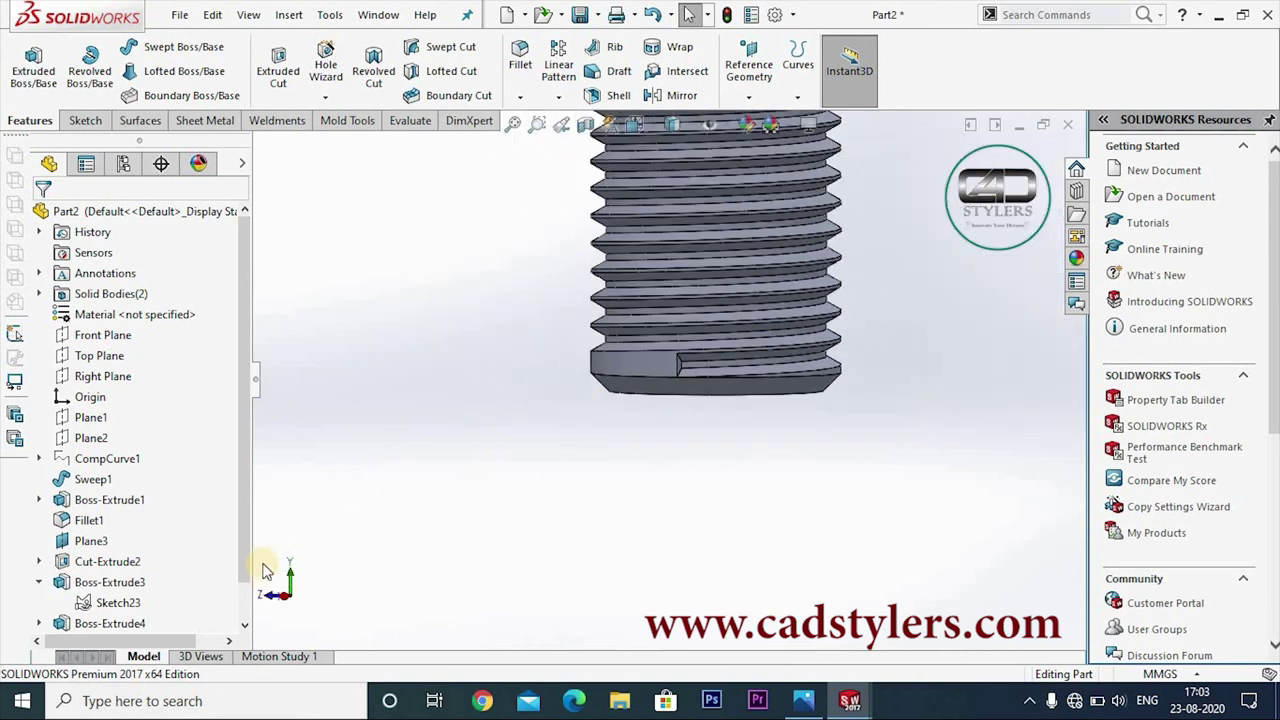
scroll(240, 598, down, 1)
Edit Thread1 to offset its start 5.00 mm, reversed beyond the stub tip
right_click(90, 623)
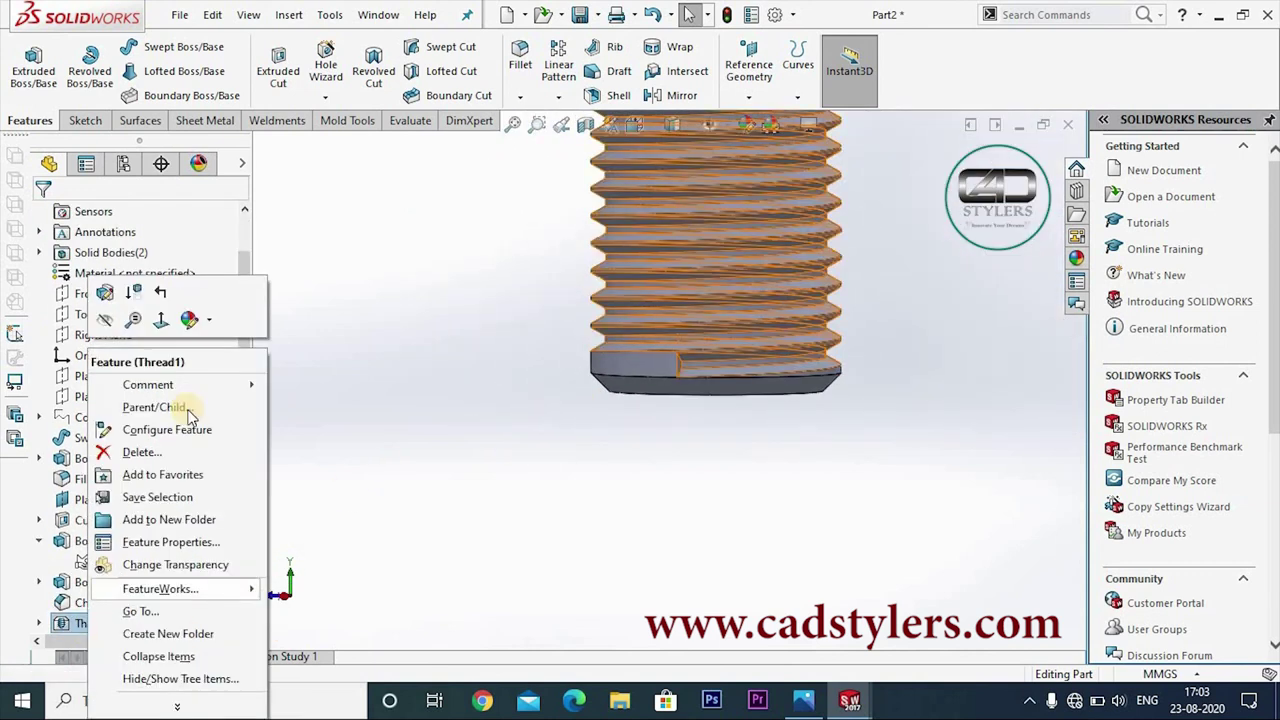
click(104, 292)
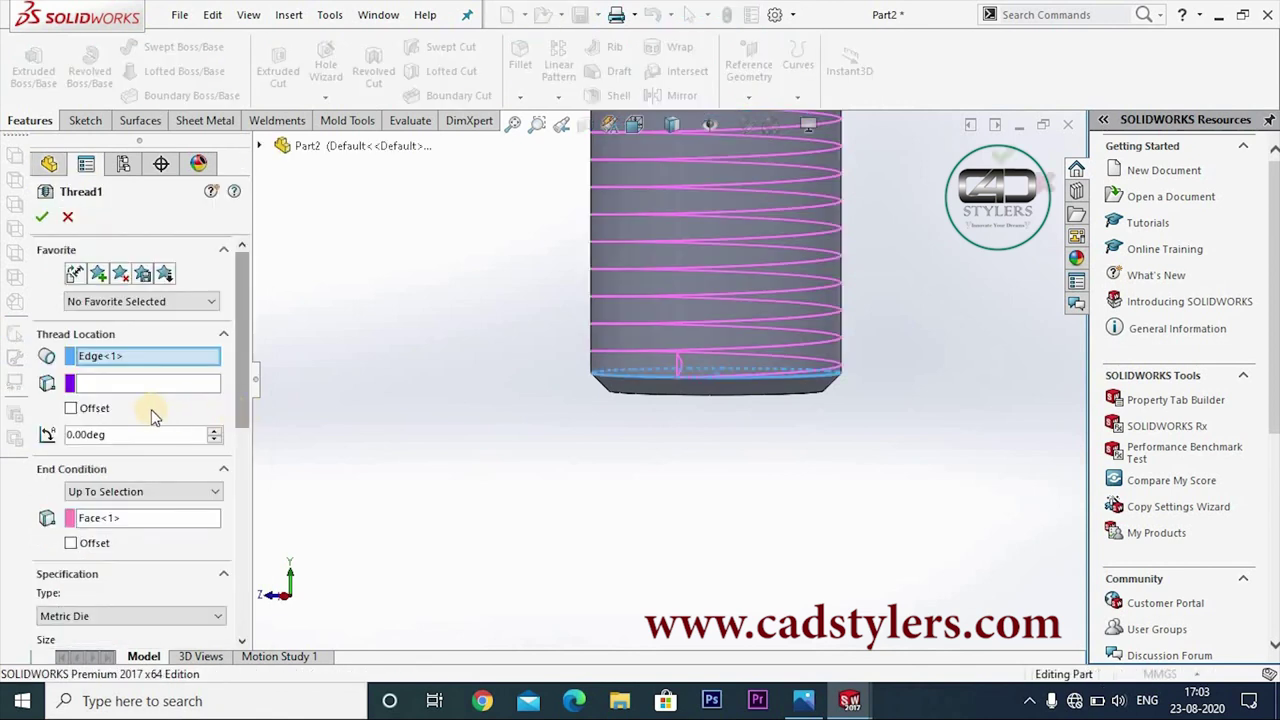
click(76, 412)
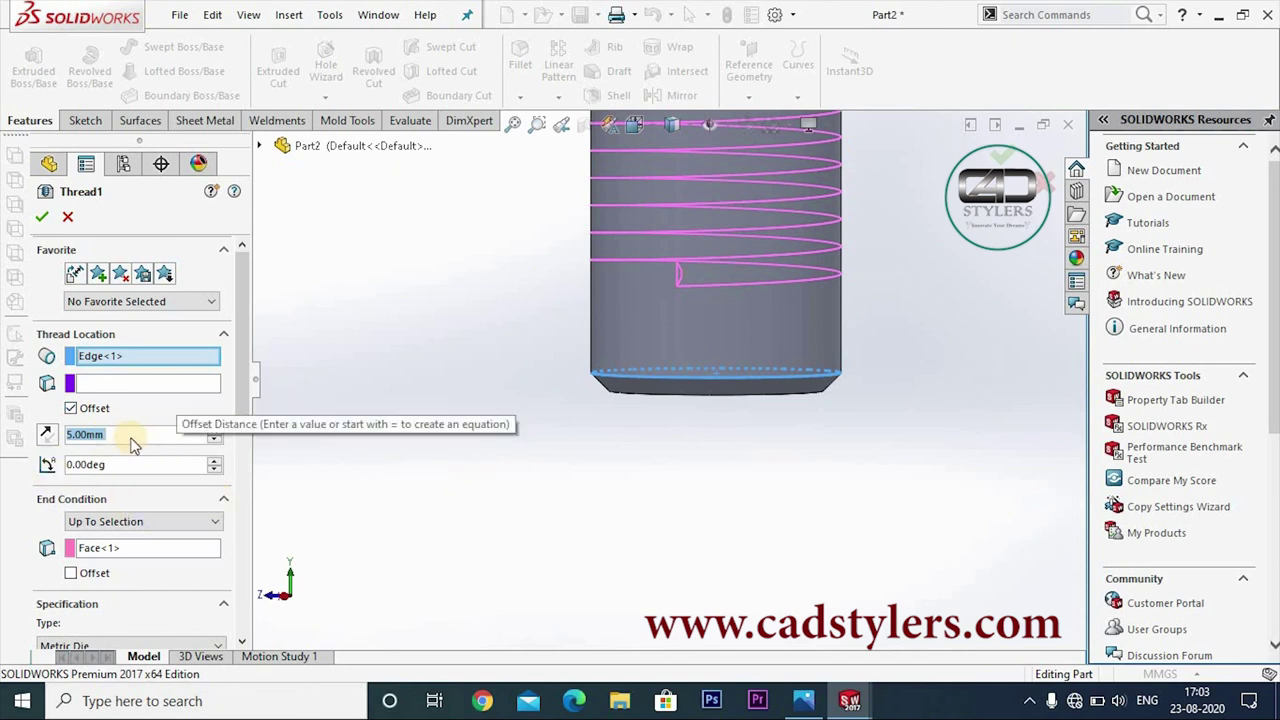
click(46, 434)
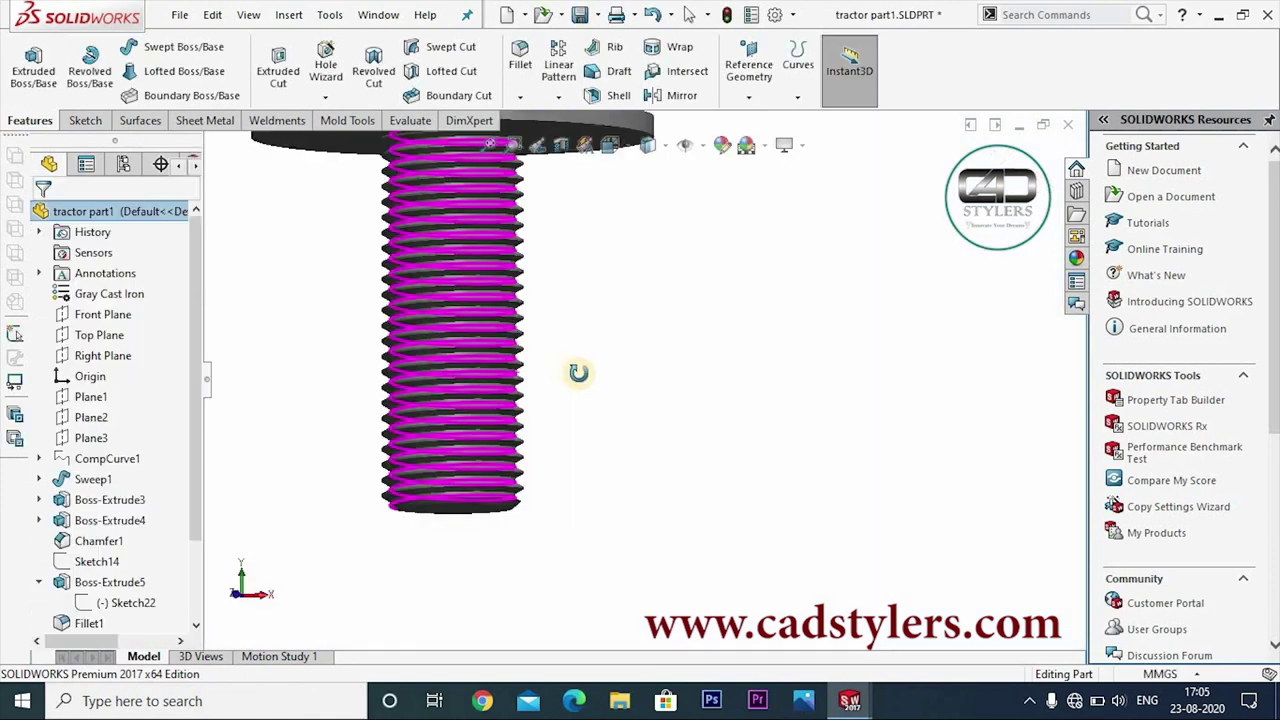
scroll(515, 462, down, 2)
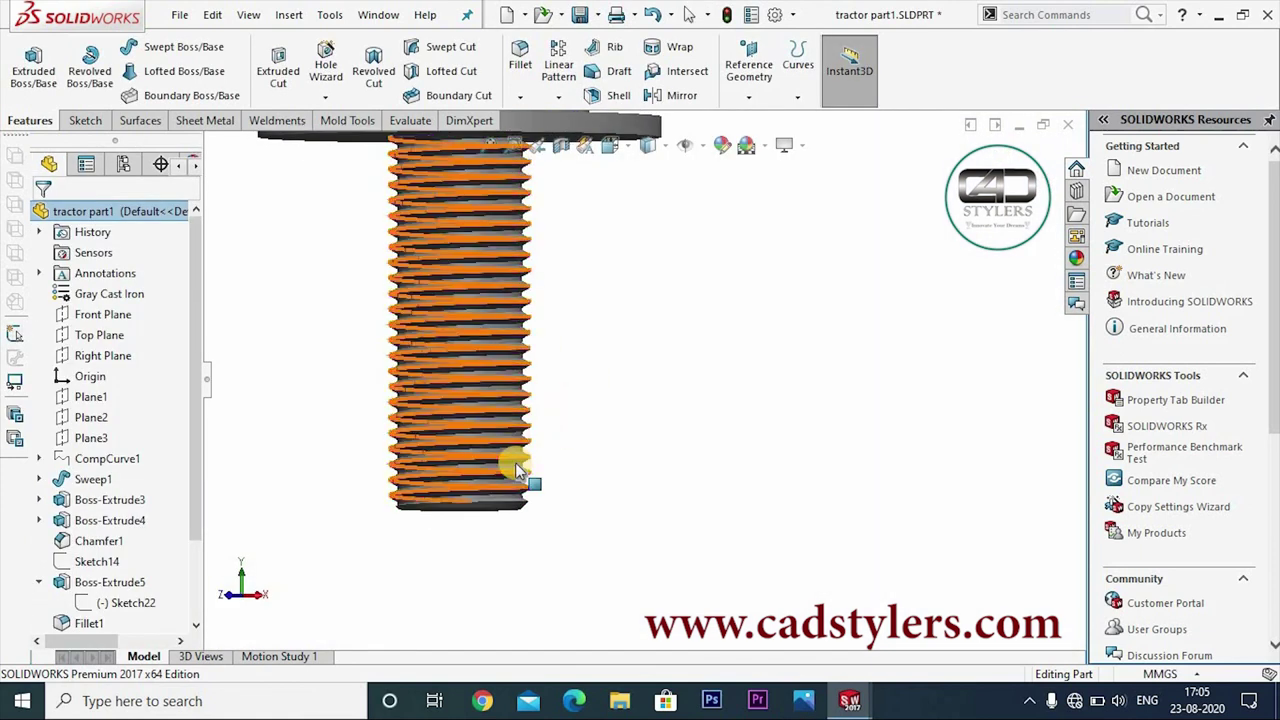
scroll(554, 443, up, 3)
scroll(654, 401, down, 4)
scroll(656, 400, down, 3)
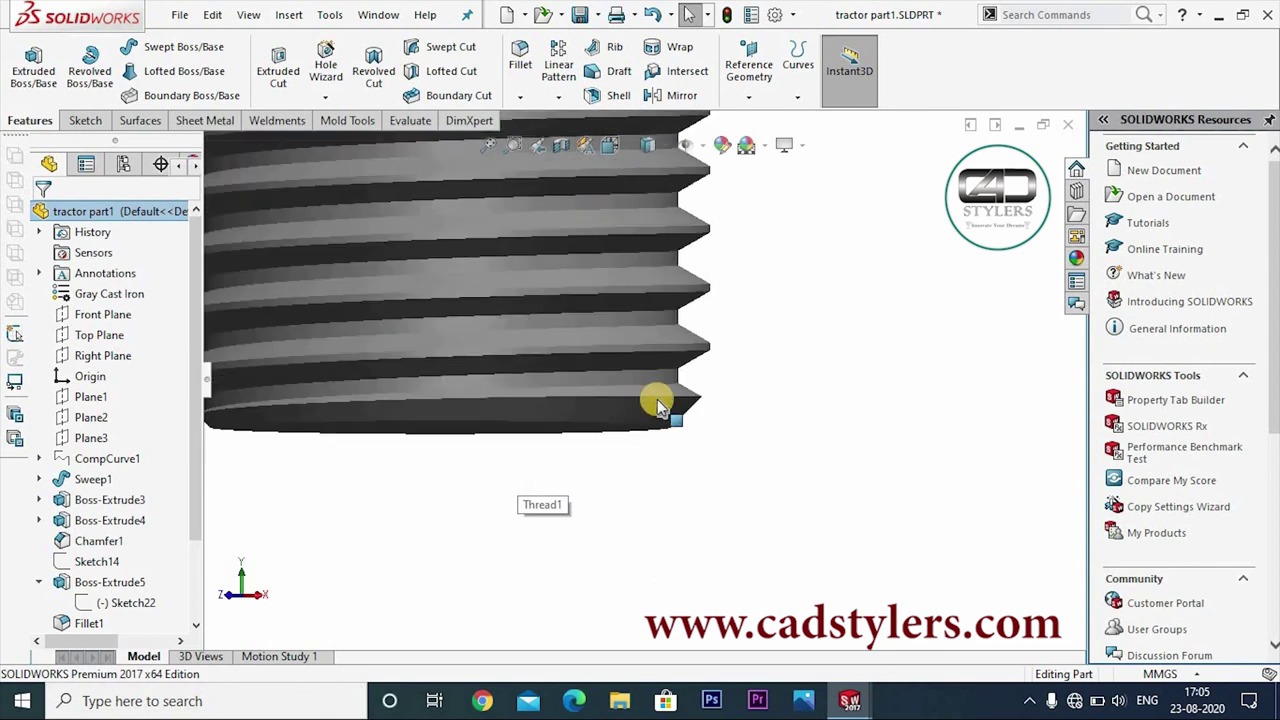
scroll(657, 399, up, 3)
scroll(655, 400, down, 3)
scroll(652, 400, up, 2)
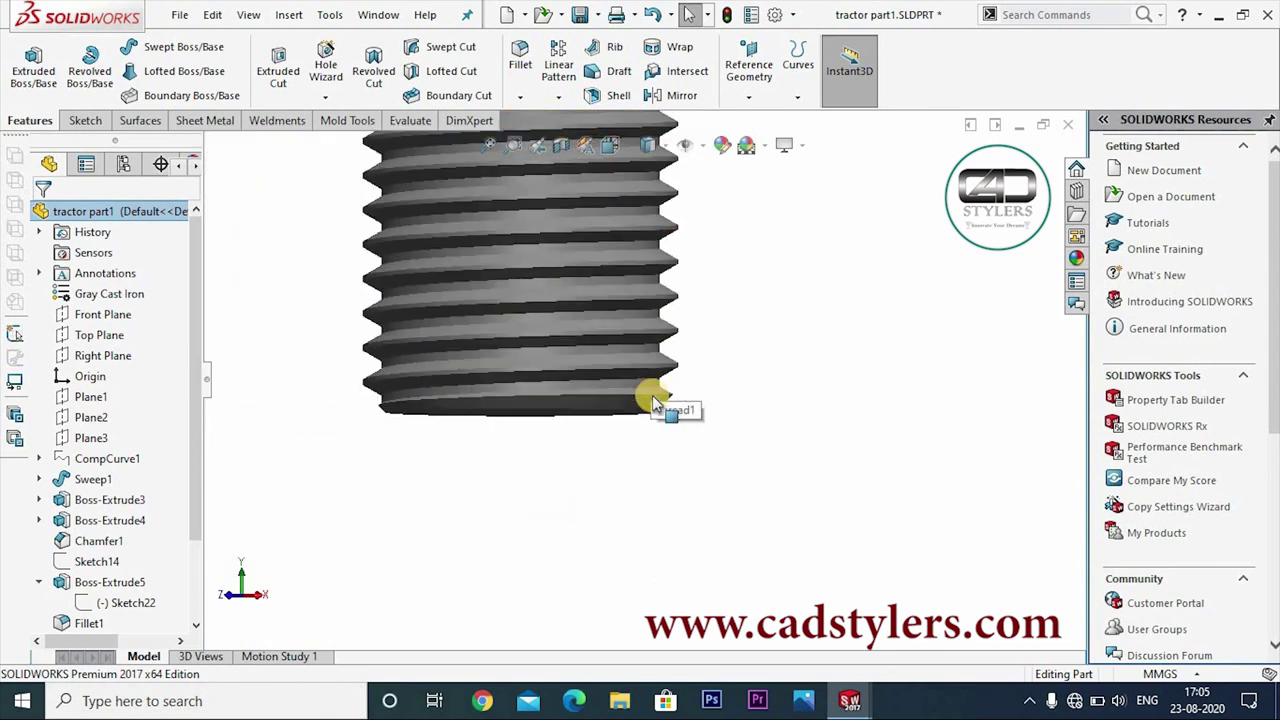
scroll(652, 400, up, 1)
scroll(660, 398, up, 3)
scroll(680, 395, up, 5)
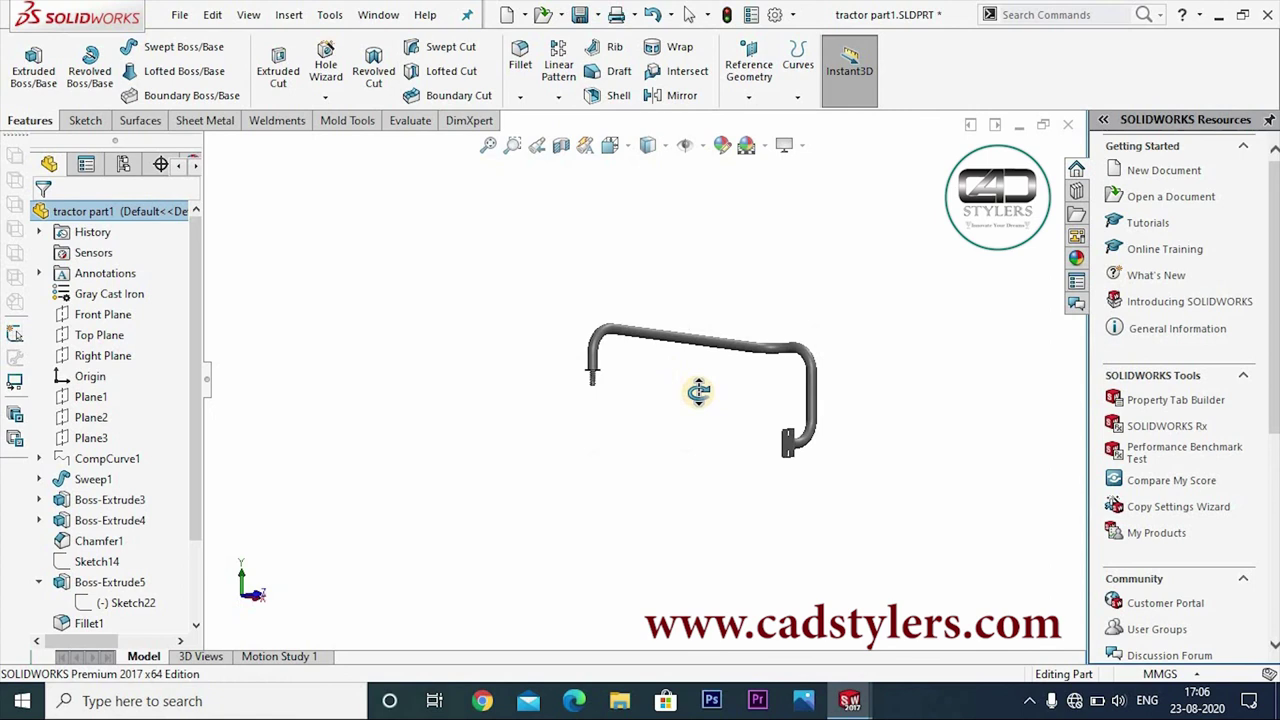
middle_drag(694, 391, 678, 424)
scroll(800, 415, down, 2)
scroll(771, 406, down, 2)
scroll(770, 412, down, 2)
scroll(645, 390, up, 3)
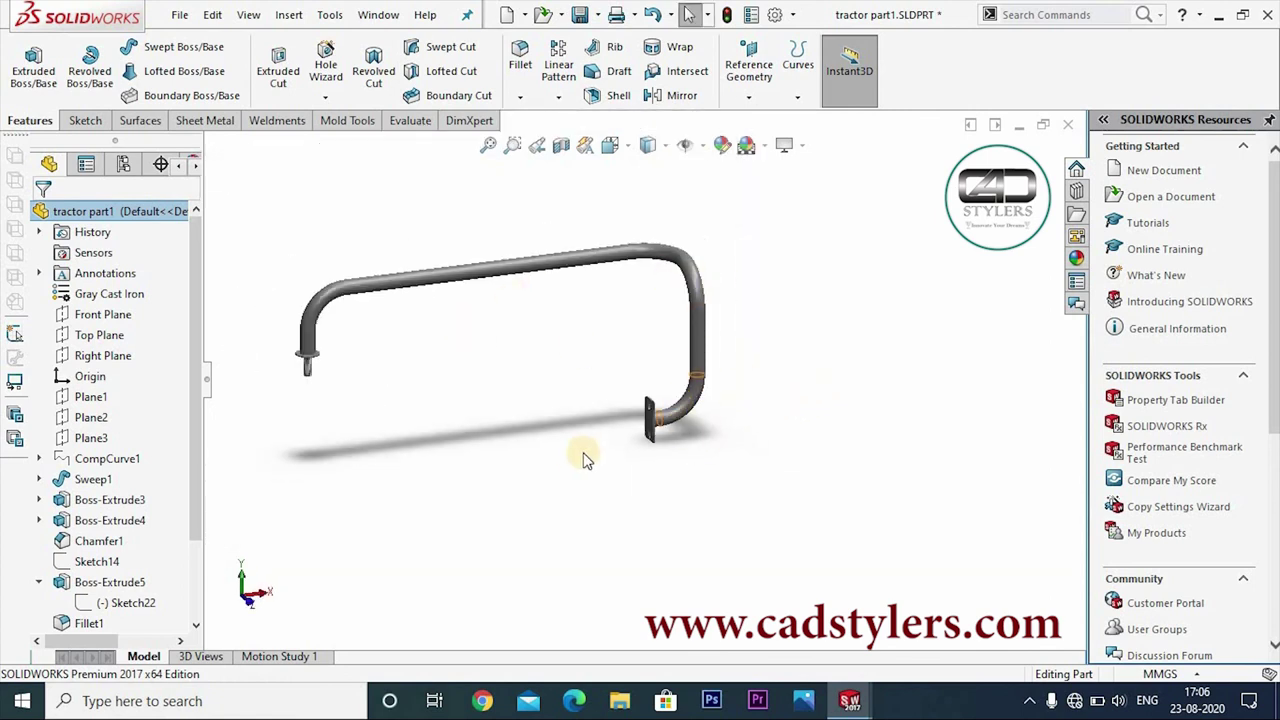
mouse_move(580, 402)
middle_down()
mouse_move(580, 391)
mouse_move(577, 443)
mouse_move(551, 449)
mouse_move(597, 420)
middle_up()
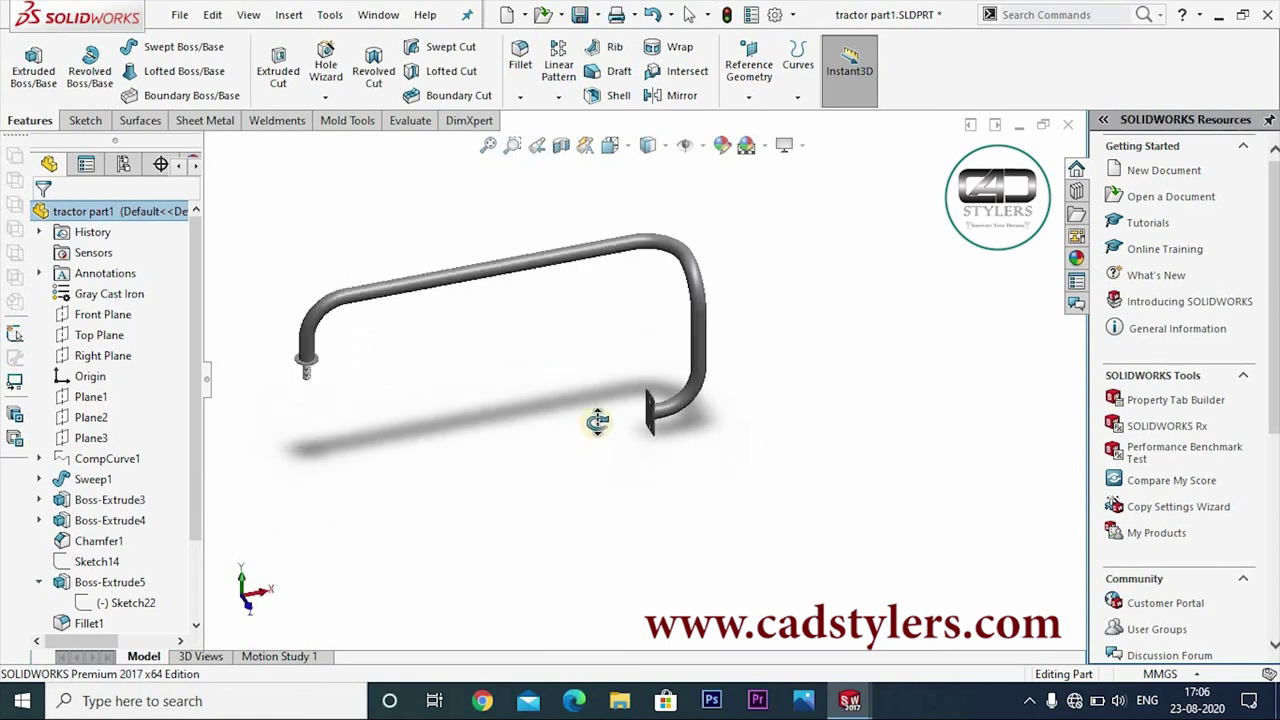
mouse_move(486, 428)
middle_down()
mouse_move(657, 438)
mouse_move(643, 394)
middle_up()
scroll(451, 408, down, 3)
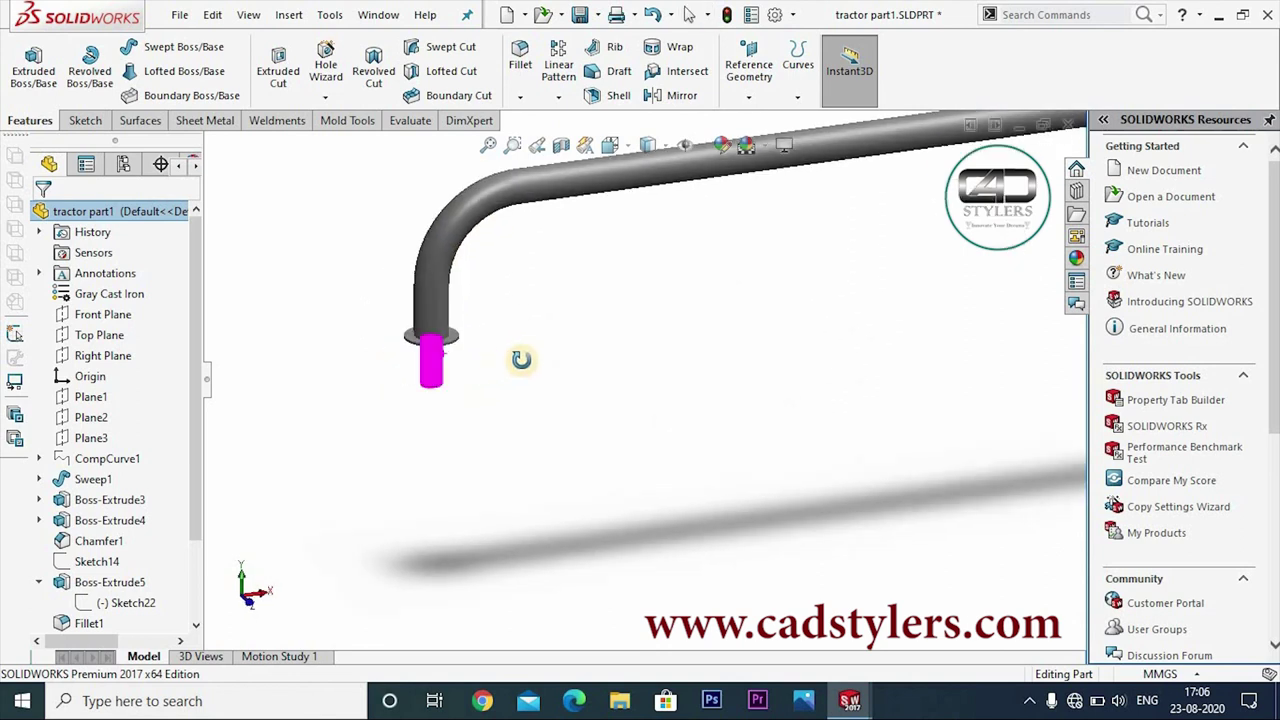
scroll(480, 373, down, 5)
mouse_move(500, 463)
middle_down()
mouse_move(506, 426)
mouse_move(534, 403)
mouse_move(506, 429)
middle_up()
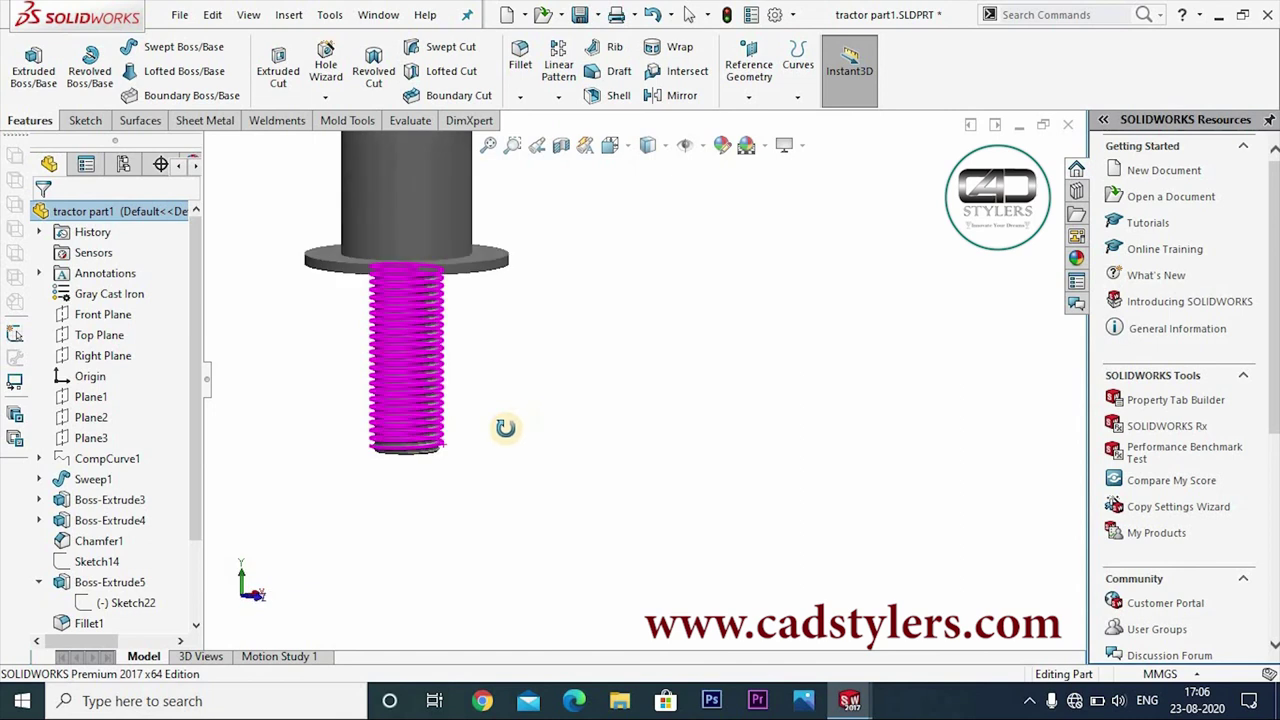
scroll(506, 429, up, 5)
scroll(716, 379, up, 3)
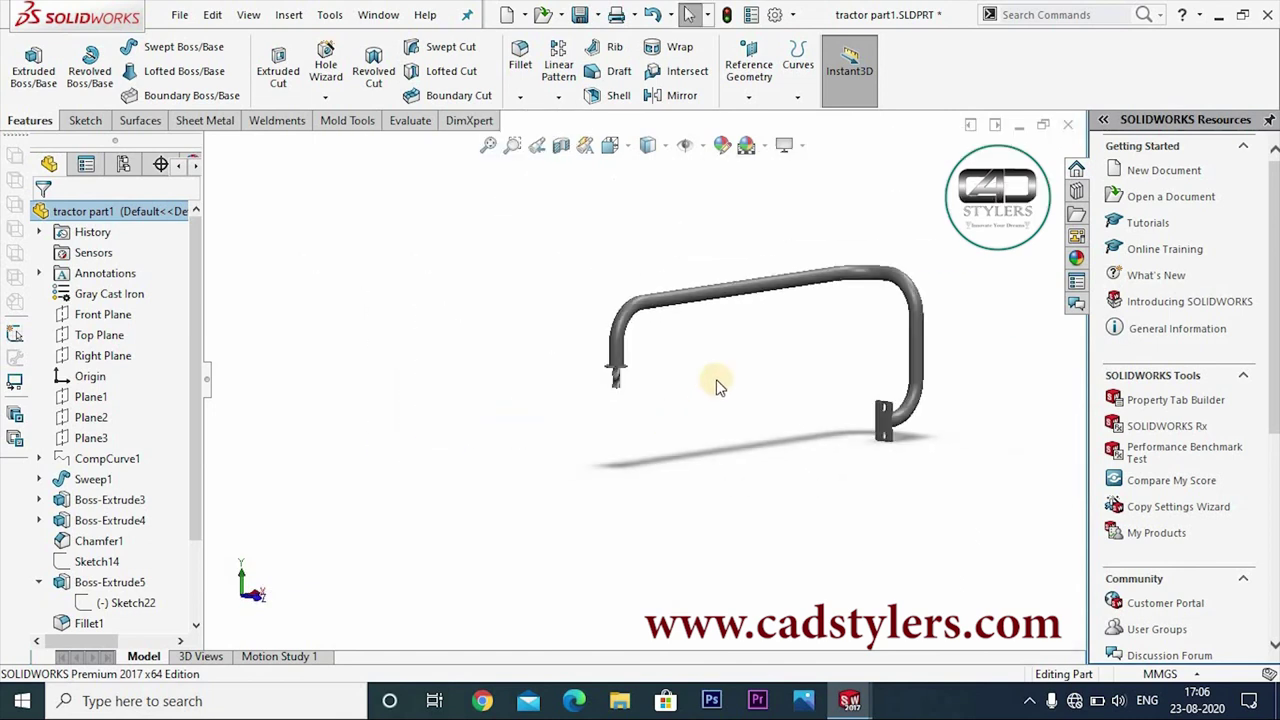
scroll(772, 337, down, 2)
scroll(774, 340, down, 2)
mouse_move(764, 390)
middle_down()
mouse_move(774, 437)
mouse_move(763, 466)
mouse_move(727, 405)
middle_up()
scroll(734, 427, up, 5)
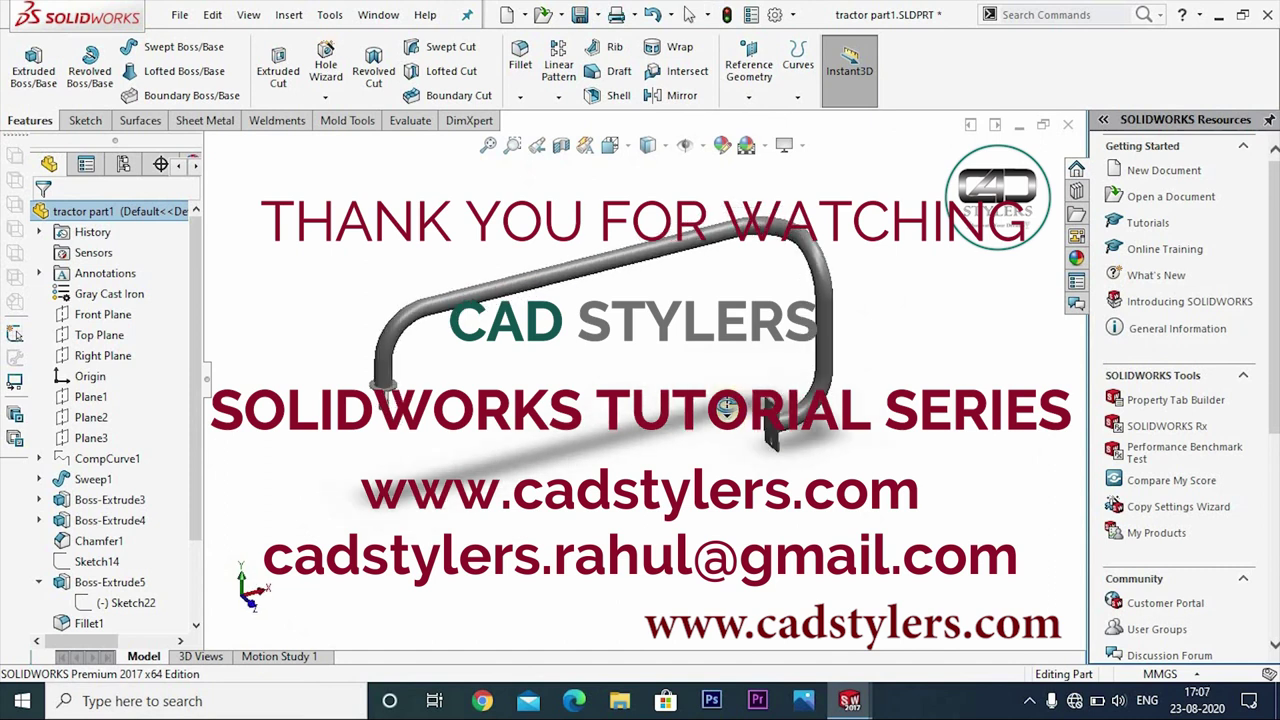